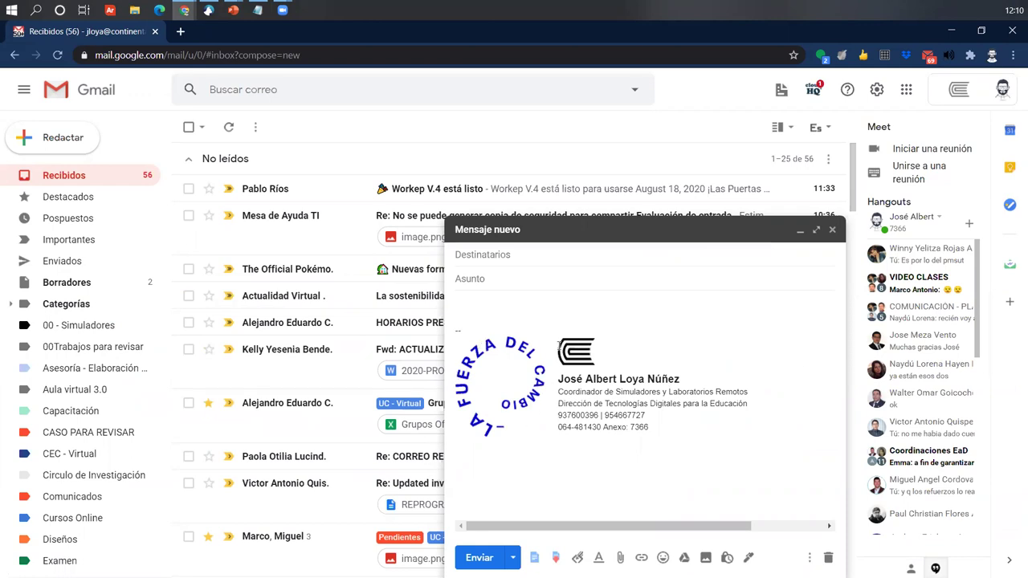
# Step: Deselect the signature logo in the draft and switch to the slide about inserting signatures
pyautogui.moveTo(553, 378)
pyautogui.mouseDown()
pyautogui.moveTo(685, 379)
pyautogui.moveTo(759, 393)
pyautogui.moveTo(759, 444)
pyautogui.mouseUp()
pyautogui.click(645, 485)
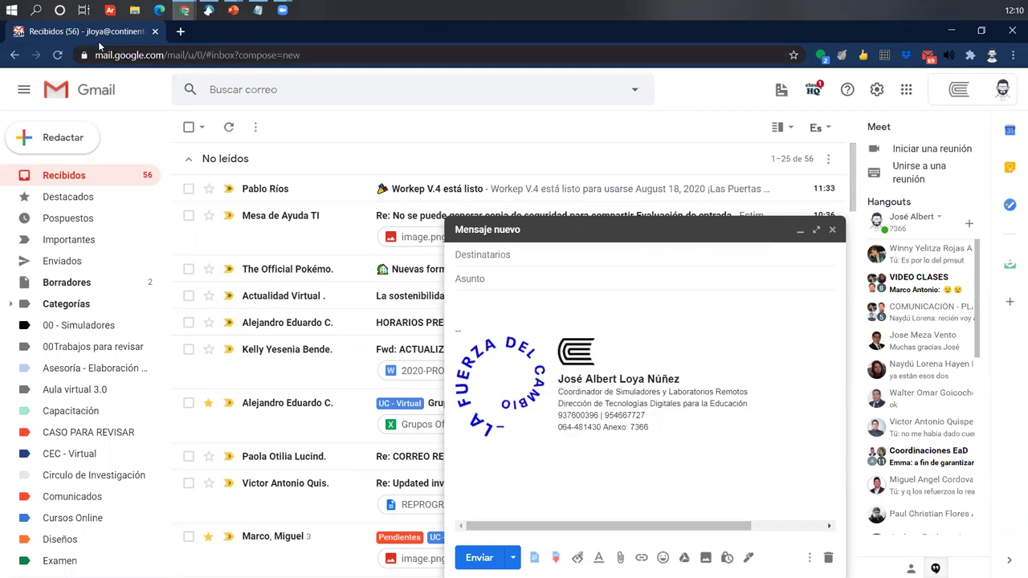
pyautogui.hotkey('alt', 'Tab')
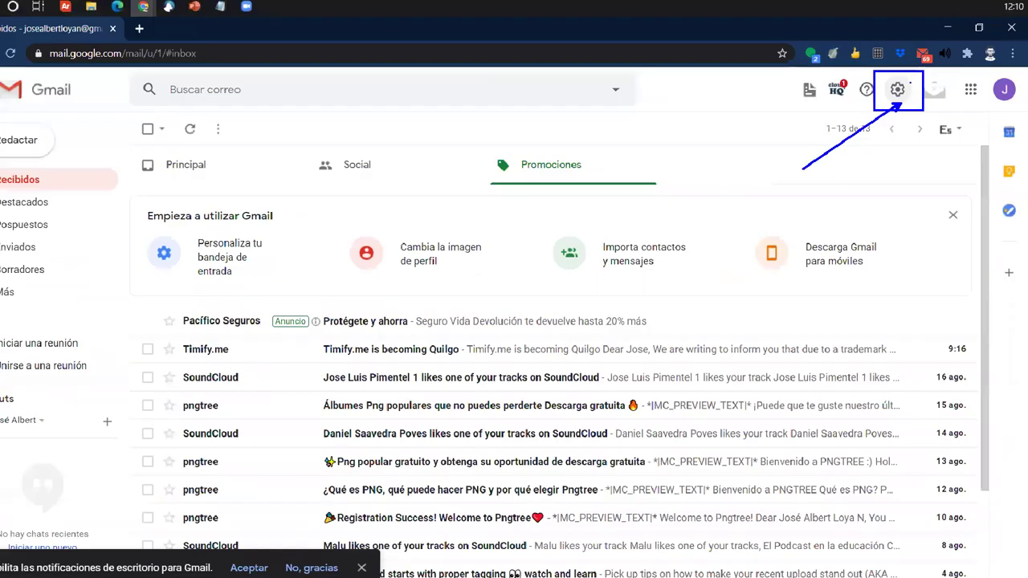
# Step: Open Gmail's quick settings panel and look through its density and inbox type options
pyautogui.click(897, 89)
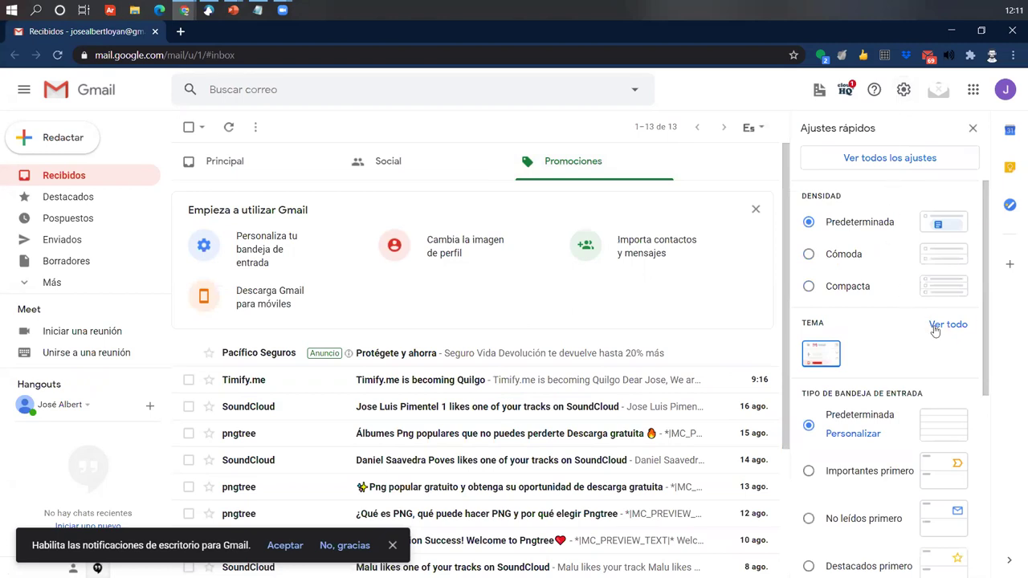
pyautogui.scroll(-5, 935, 329)
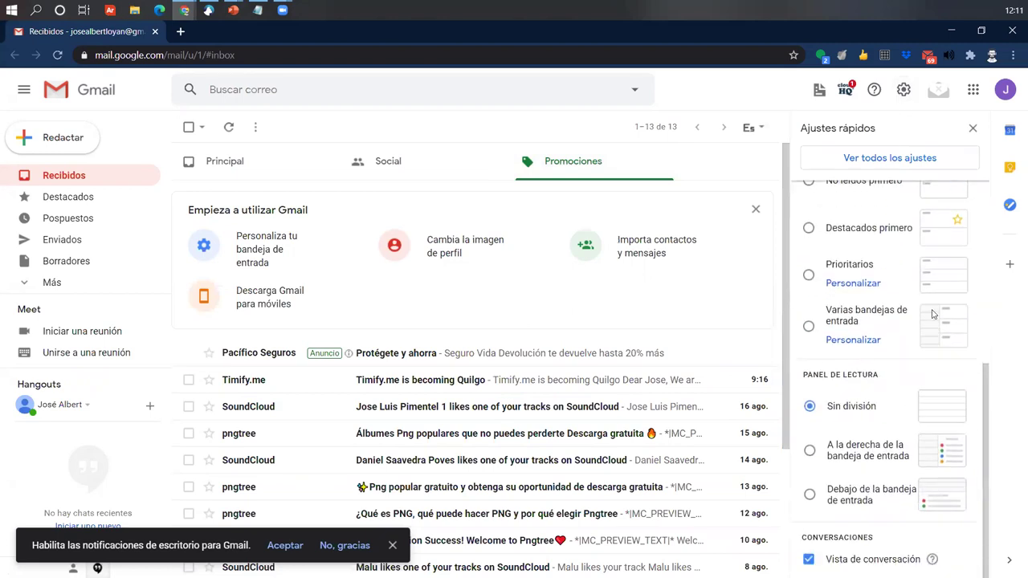
pyautogui.scroll(5, 932, 314)
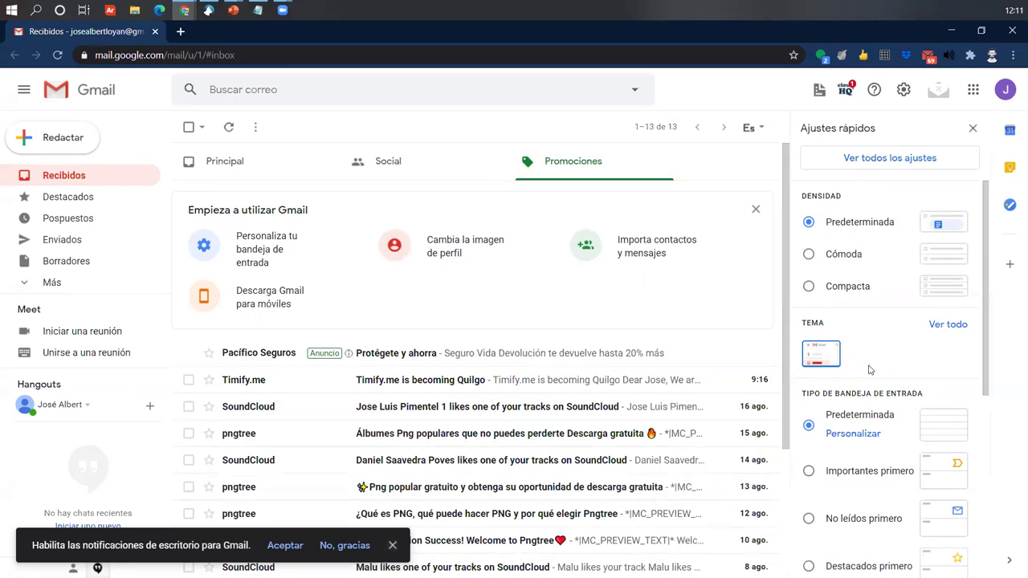
pyautogui.scroll(-1, 828, 298)
pyautogui.scroll(-2, 858, 354)
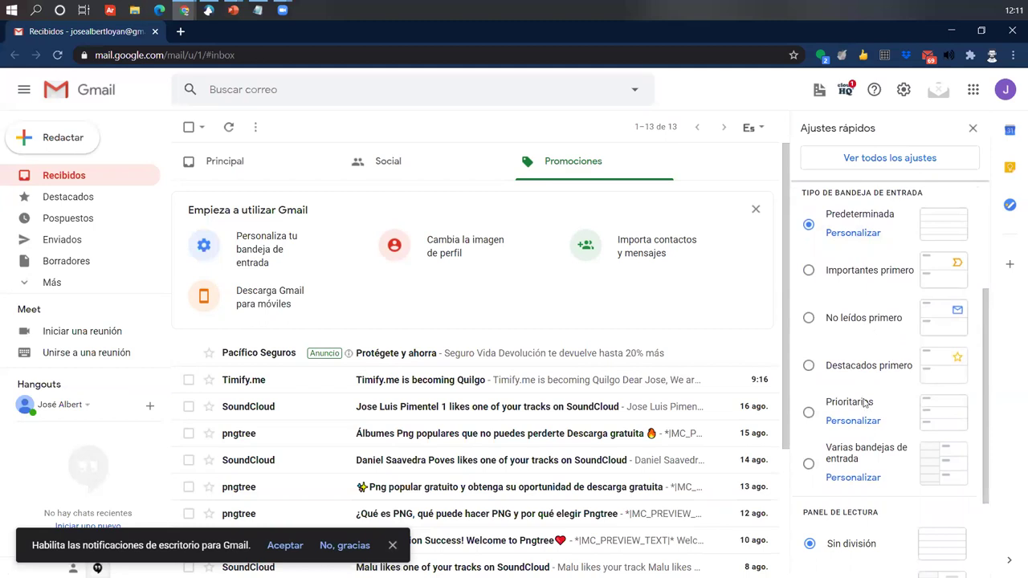
pyautogui.scroll(-1, 865, 403)
pyautogui.scroll(-1, 864, 403)
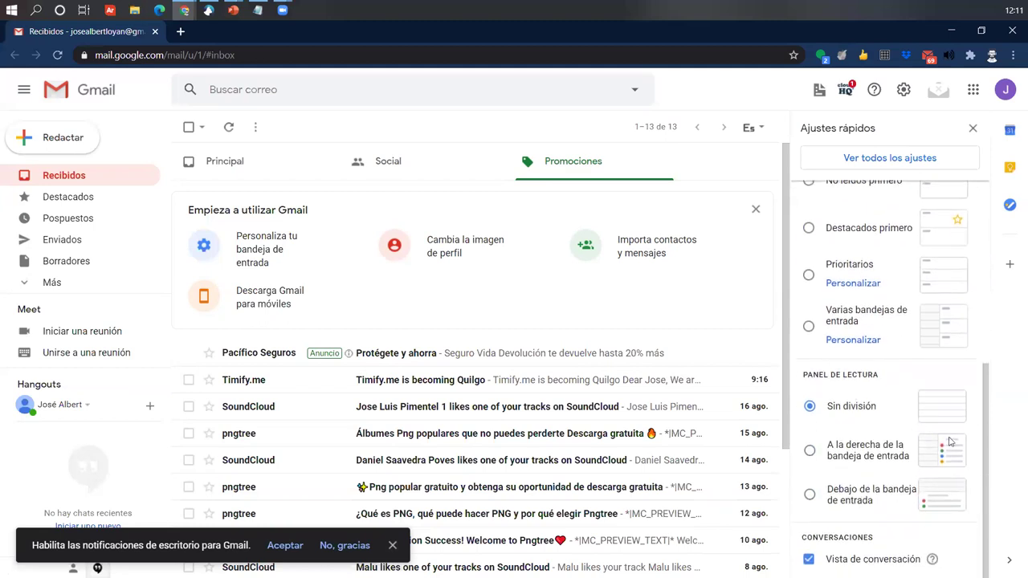
pyautogui.scroll(5, 806, 560)
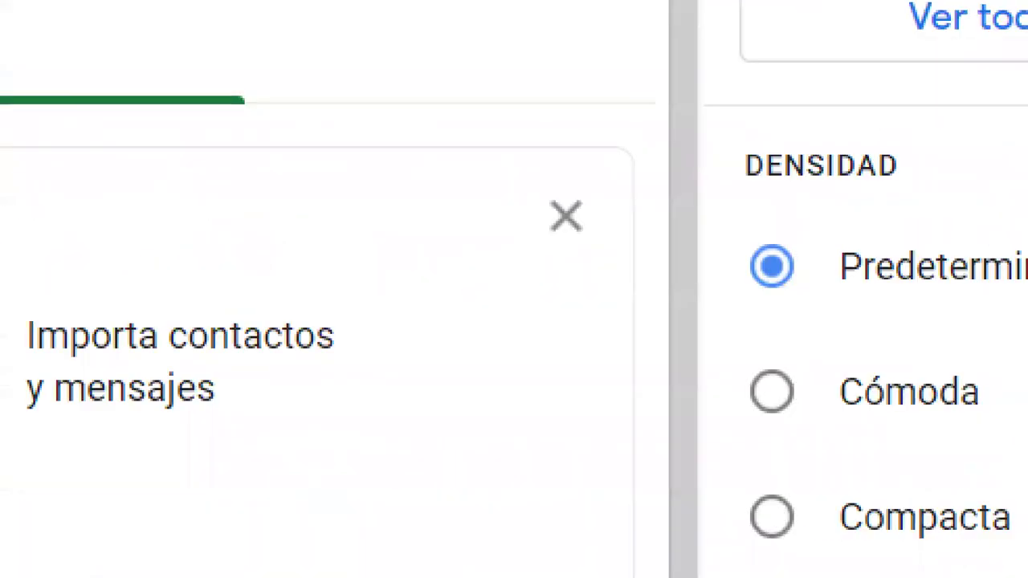
pyautogui.moveTo(191, 138)
pyautogui.mouseDown()
pyautogui.moveTo(762, 351)
pyautogui.moveTo(974, 286)
pyautogui.moveTo(962, 259)
pyautogui.mouseUp()
pyautogui.moveTo(673, 238); pyautogui.dragTo(777, 410)
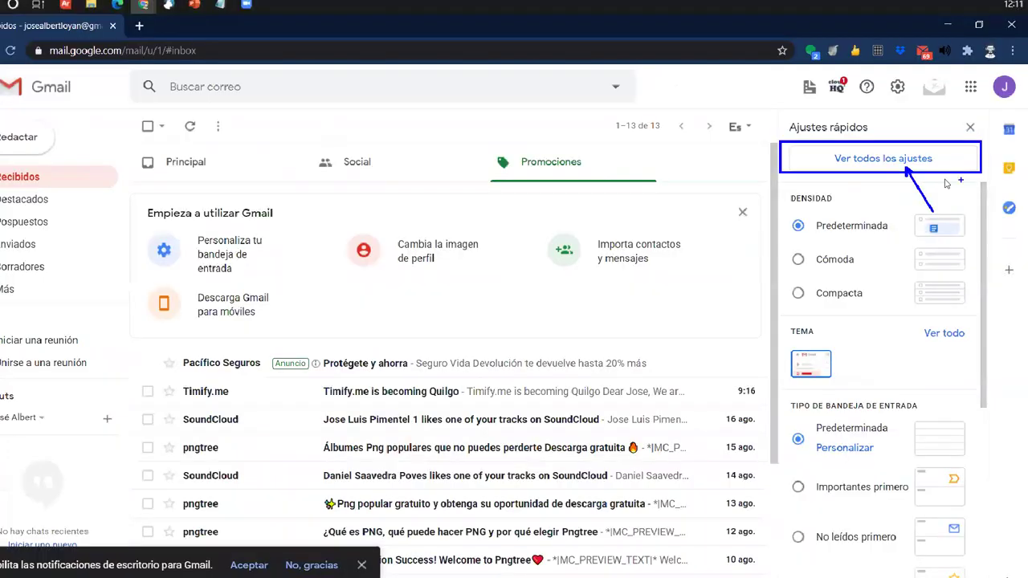
# Step: Open the full Configuración page and find the General tab's empty Firma section
pyautogui.click(898, 158)
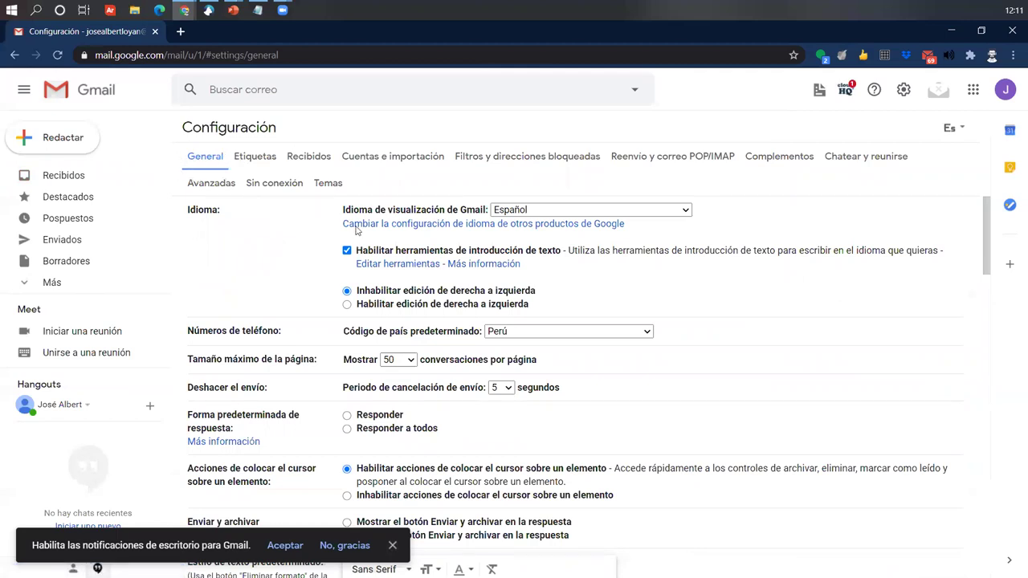
pyautogui.scroll(-3, 807, 305)
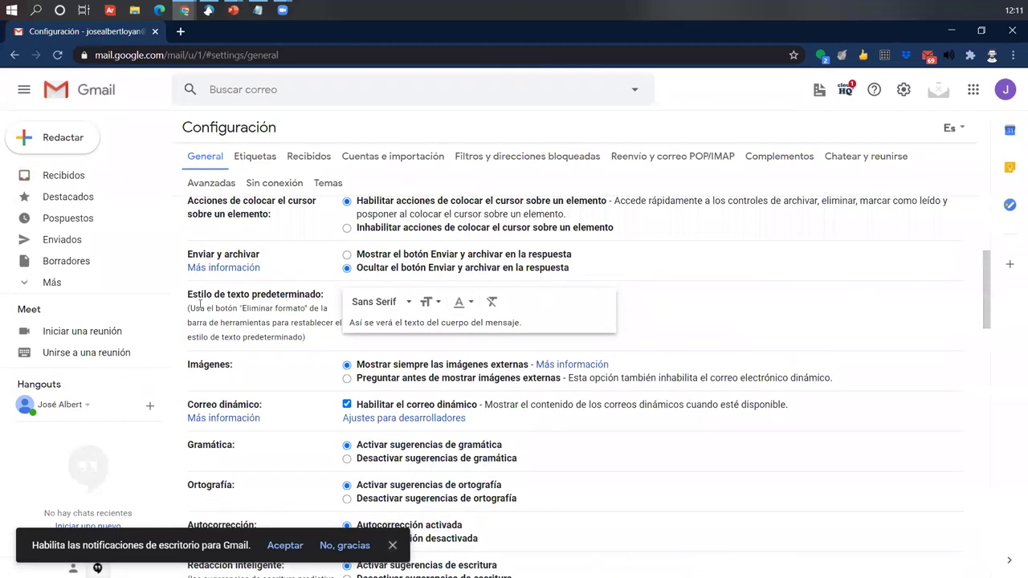
pyautogui.scroll(-10, 197, 303)
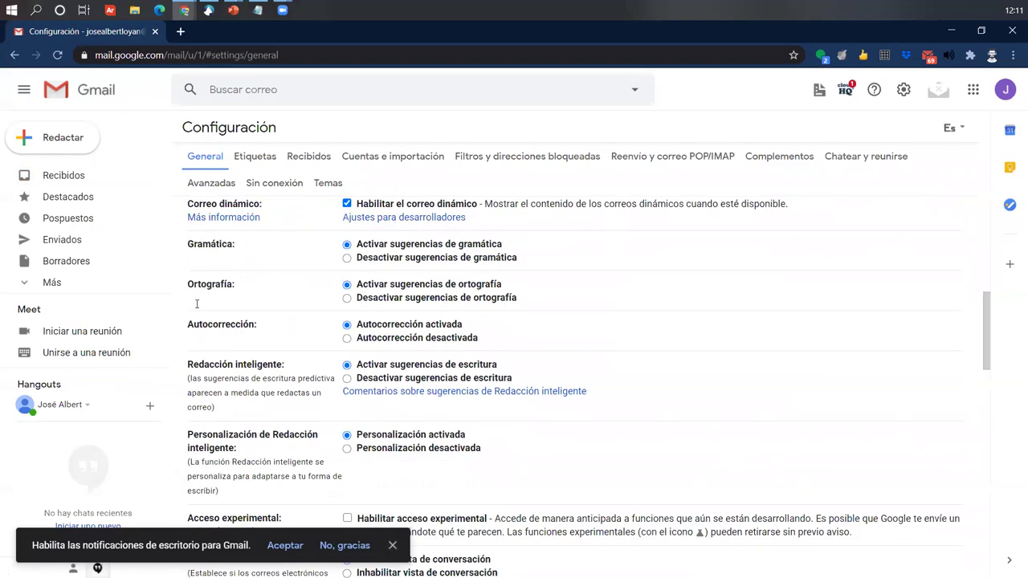
pyautogui.scroll(-5, 197, 303)
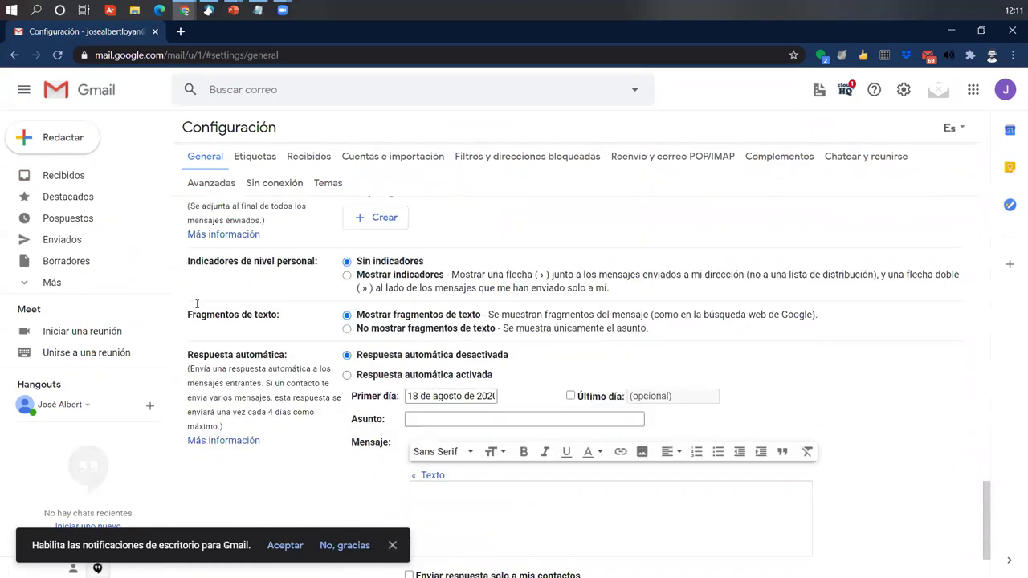
pyautogui.scroll(3, 196, 304)
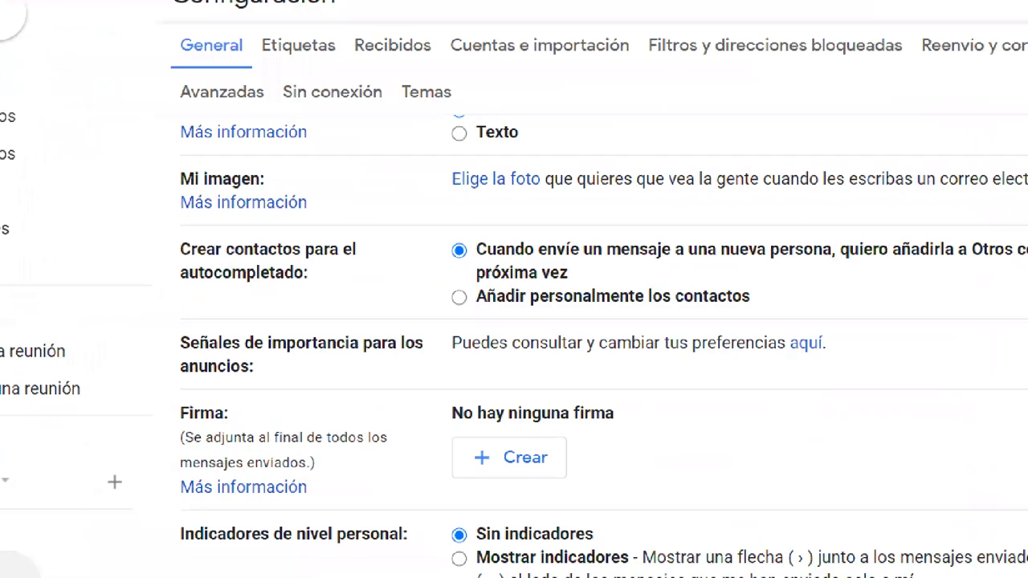
pyautogui.moveTo(174, 392)
pyautogui.mouseDown()
pyautogui.moveTo(492, 474)
pyautogui.moveTo(691, 510)
pyautogui.mouseUp()
pyautogui.moveTo(655, 443); pyautogui.dragTo(640, 438)
pyautogui.moveTo(608, 367); pyautogui.dragTo(690, 273)
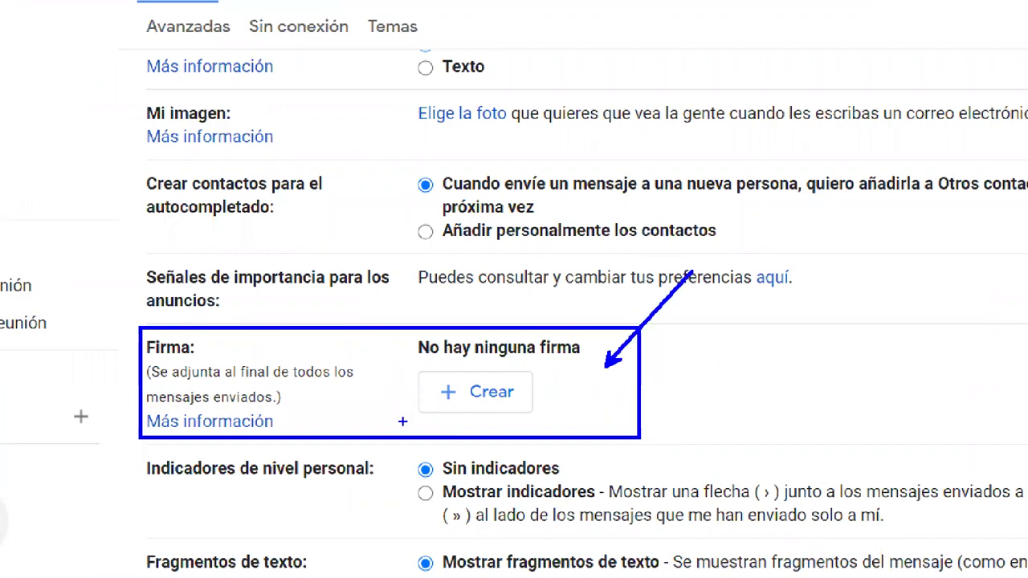
pyautogui.press('r')
pyautogui.moveTo(407, 361)
pyautogui.mouseDown()
pyautogui.moveTo(552, 414)
pyautogui.moveTo(544, 428)
pyautogui.mouseUp()
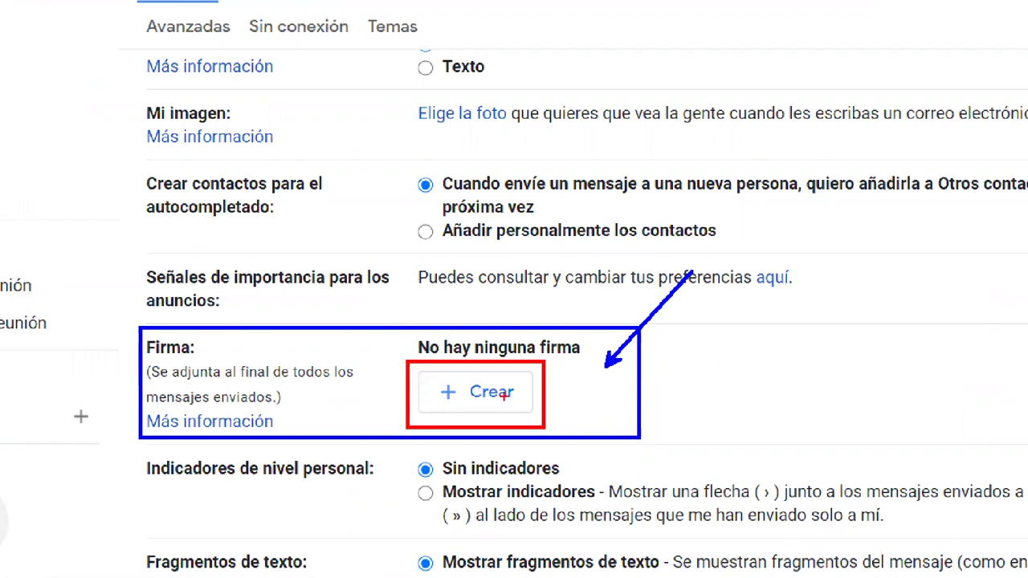
pyautogui.moveTo(504, 396); pyautogui.dragTo(598, 487)
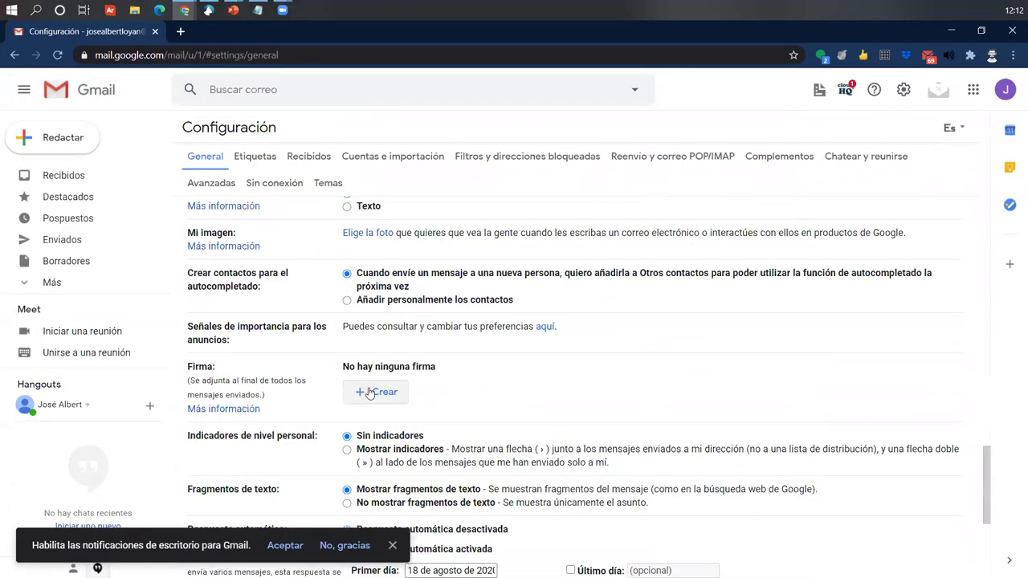
# Step: Create a new signature named 'Firma Personal' and place the cursor in its editor
pyautogui.click(463, 390)
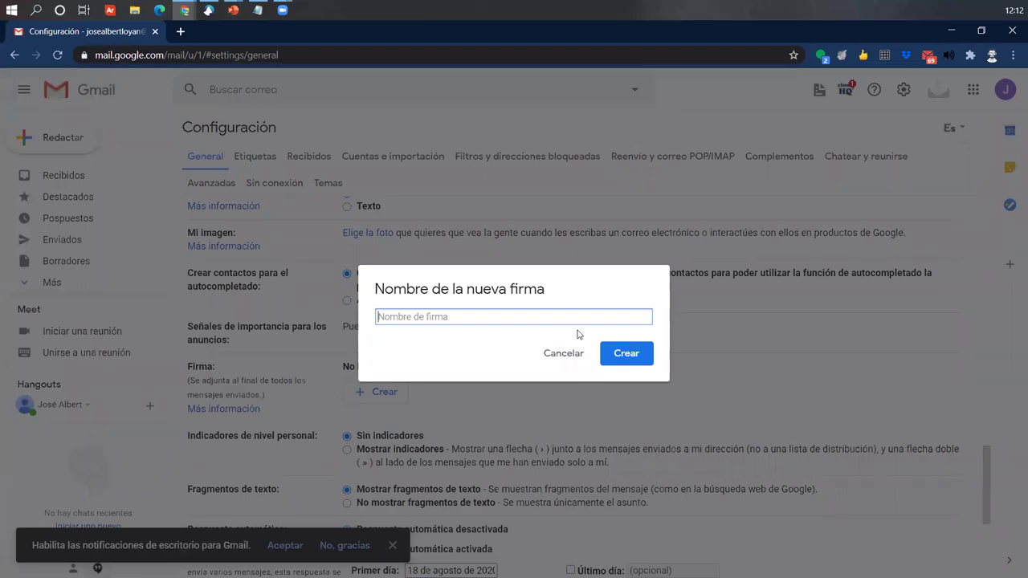
pyautogui.write('Firma Personal')
pyautogui.click(622, 355)
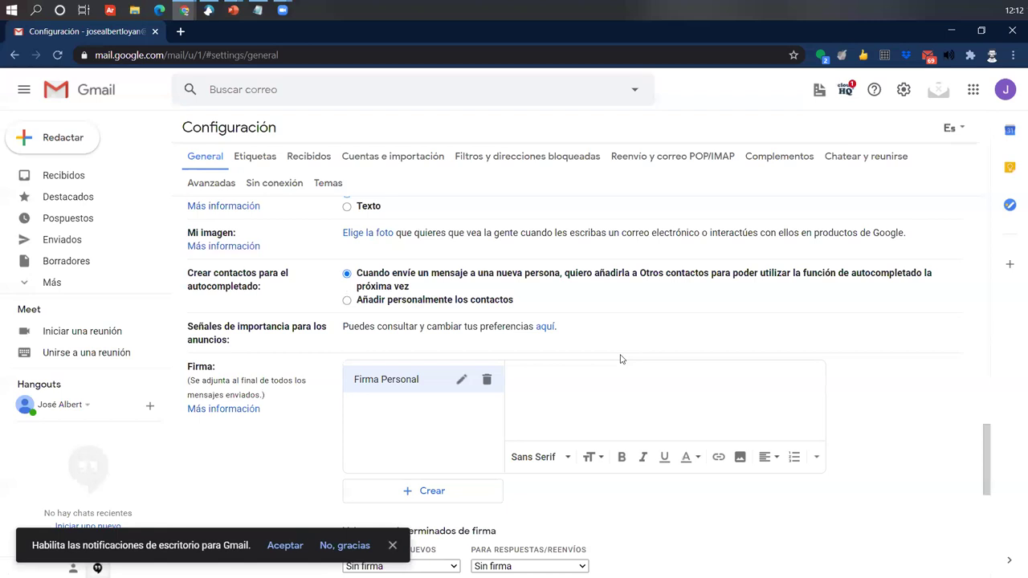
pyautogui.click(695, 379)
# Step: Type the signature lines: Atentamente, the sender's full name, Universidad Contiental, and 'Celular: ----'
pyautogui.write('Atentamente')
pyautogui.press('Return')
pyautogui.press('Return')
pyautogui.write('Js')
pyautogui.press('BackSpace')
pyautogui.write('o')
pyautogui.press('BackSpace')
pyautogui.write('osé Albert Loya N')
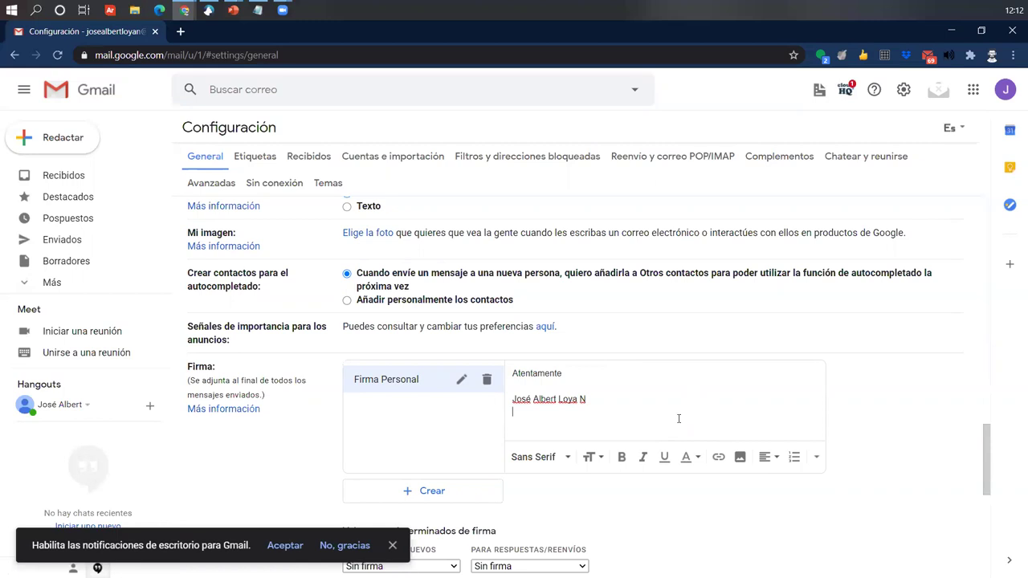
pyautogui.press('Return')
pyautogui.write('((12')
pyautogui.press('BackSpace')
pyautogui.press('BackSpace')
pyautogui.press('BackSpace')
pyautogui.write('Universidad Contiental')
pyautogui.press('Return')
pyautogui.write('Celular')
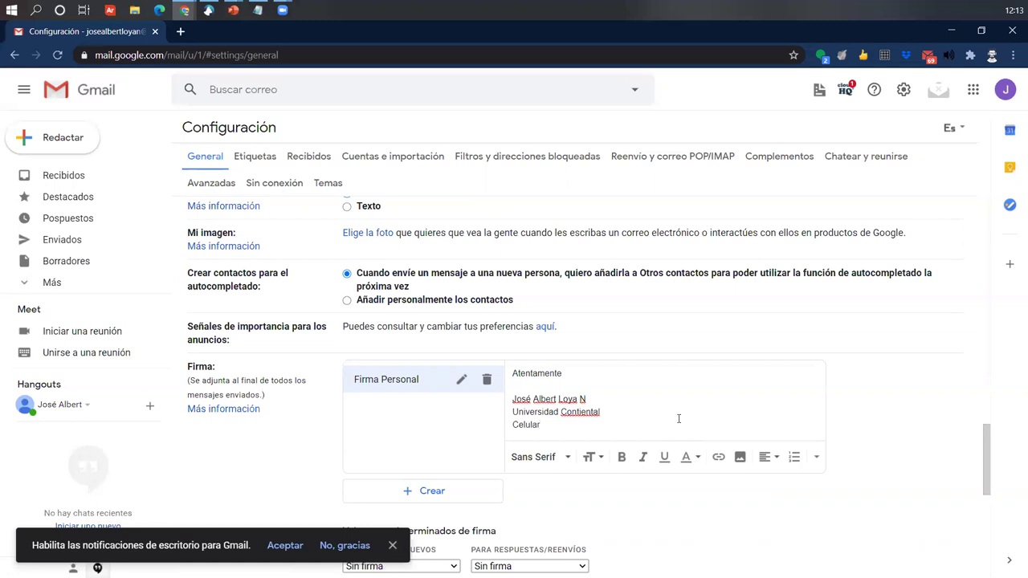
pyautogui.write(': -----')
# Step: Make 'Atentamente' bold and set the whole signature font to Trebuchet MS
pyautogui.moveTo(563, 373); pyautogui.dragTo(459, 375)
pyautogui.click(622, 457)
pyautogui.moveTo(566, 425)
pyautogui.mouseDown()
pyautogui.moveTo(514, 397)
pyautogui.moveTo(501, 353)
pyautogui.mouseUp()
pyautogui.click(558, 457)
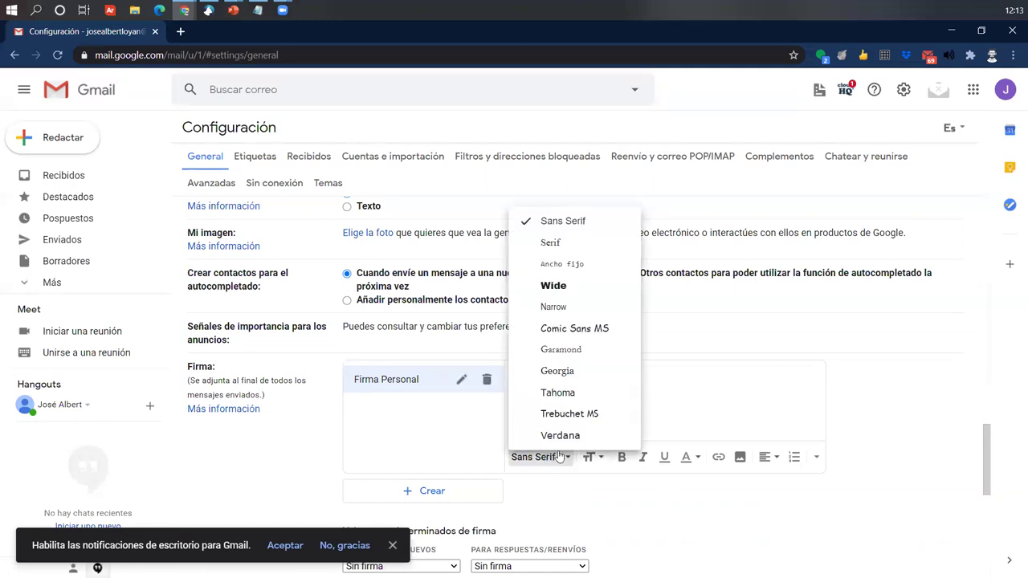
pyautogui.click(567, 418)
pyautogui.click(640, 397)
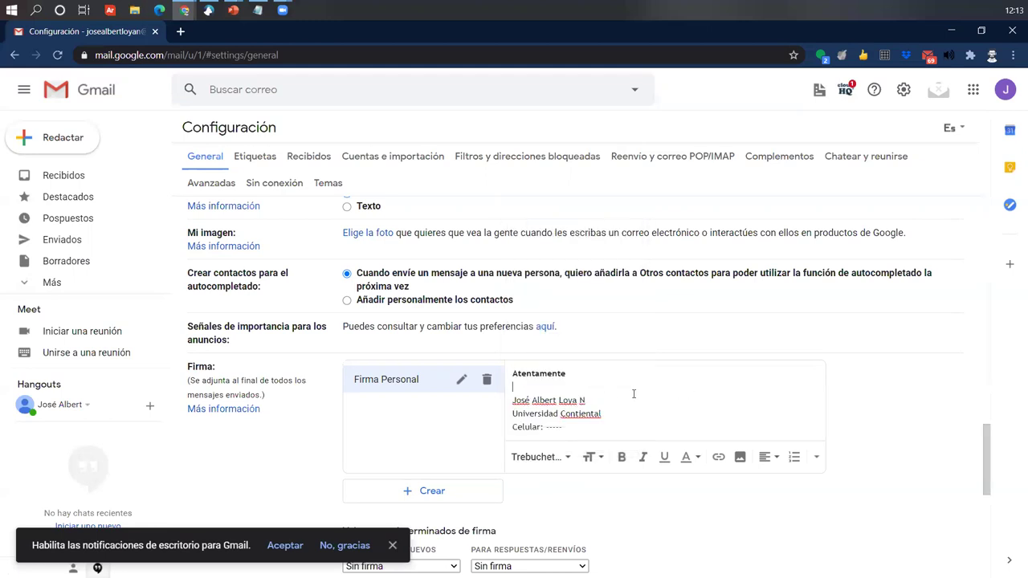
pyautogui.scroll(-2, 633, 394)
pyautogui.scroll(1, 618, 321)
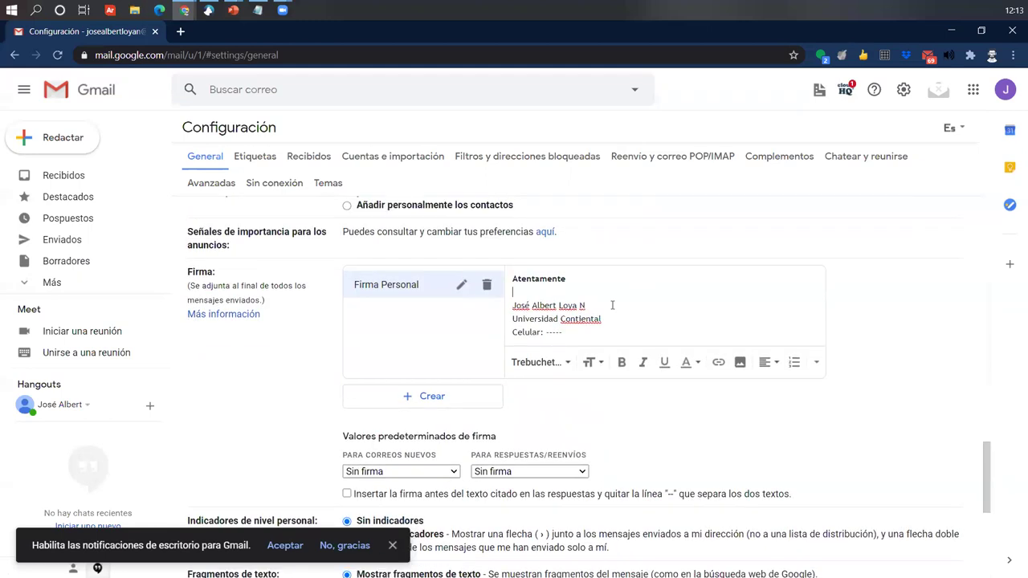
pyautogui.scroll(-4, 520, 383)
pyautogui.scroll(3, 522, 371)
pyautogui.scroll(5, 523, 372)
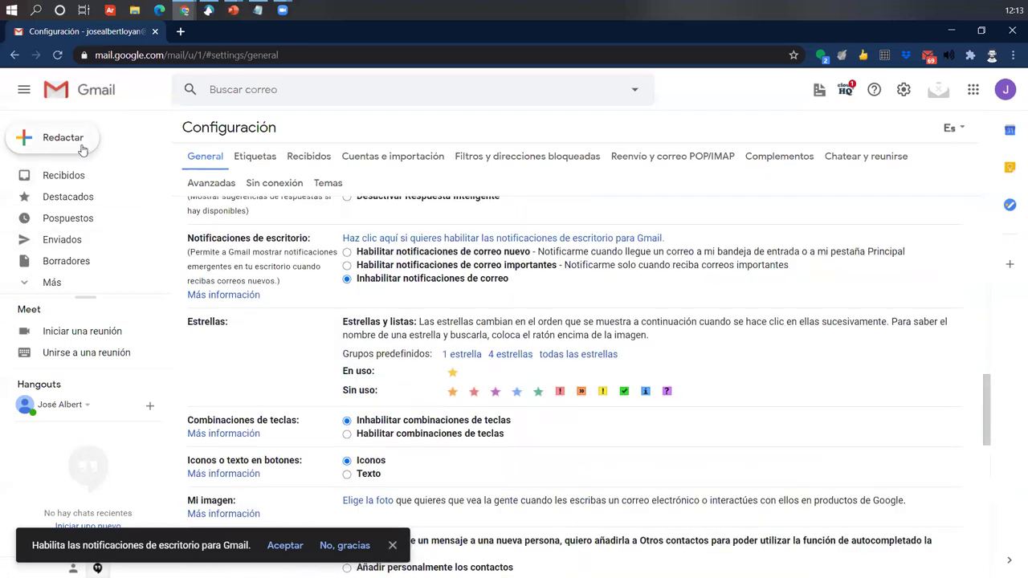
# Step: Check the signature choices in a new message, close it, and save the settings changes
pyautogui.click(52, 137)
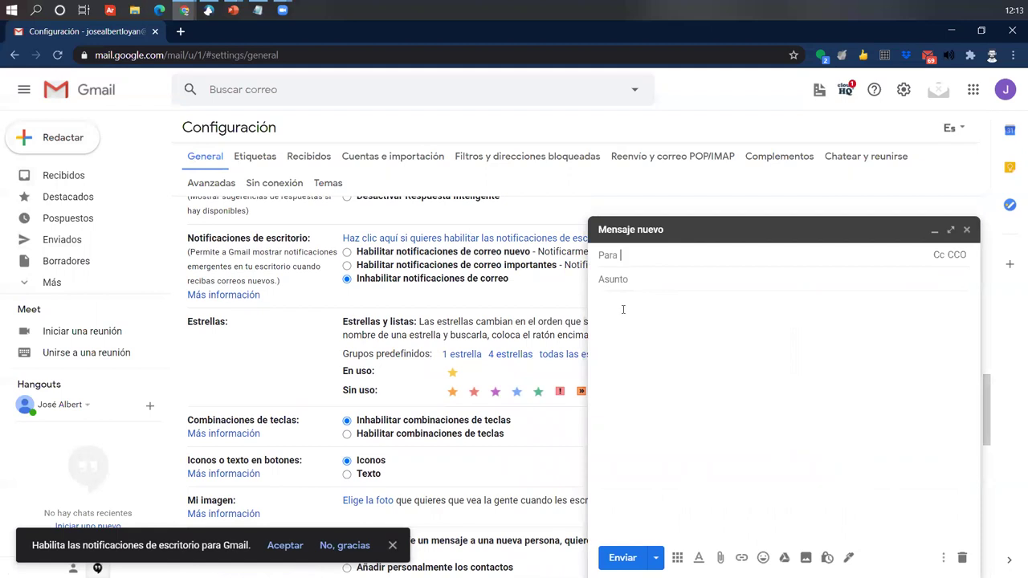
pyautogui.click(721, 411)
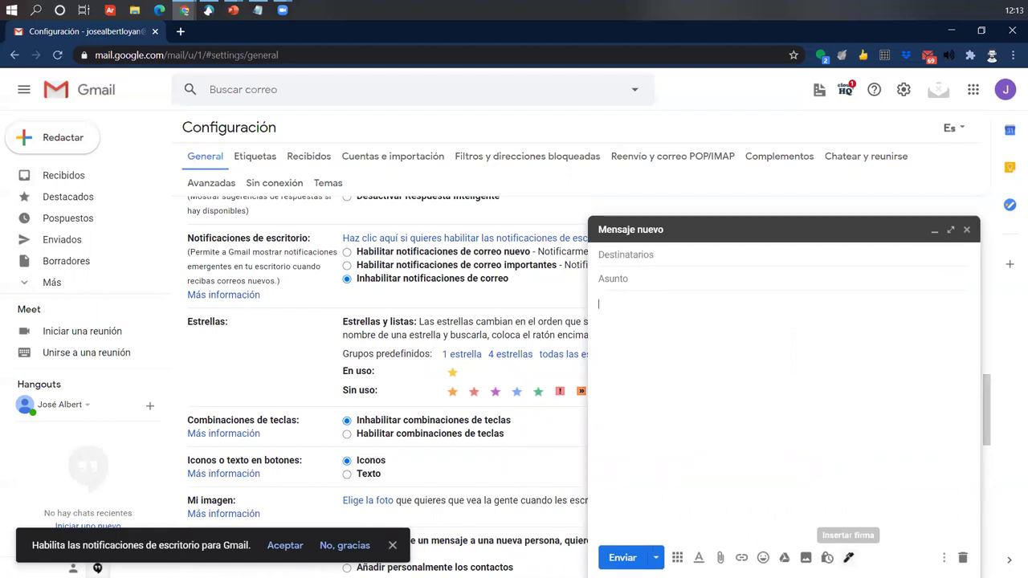
pyautogui.click(848, 557)
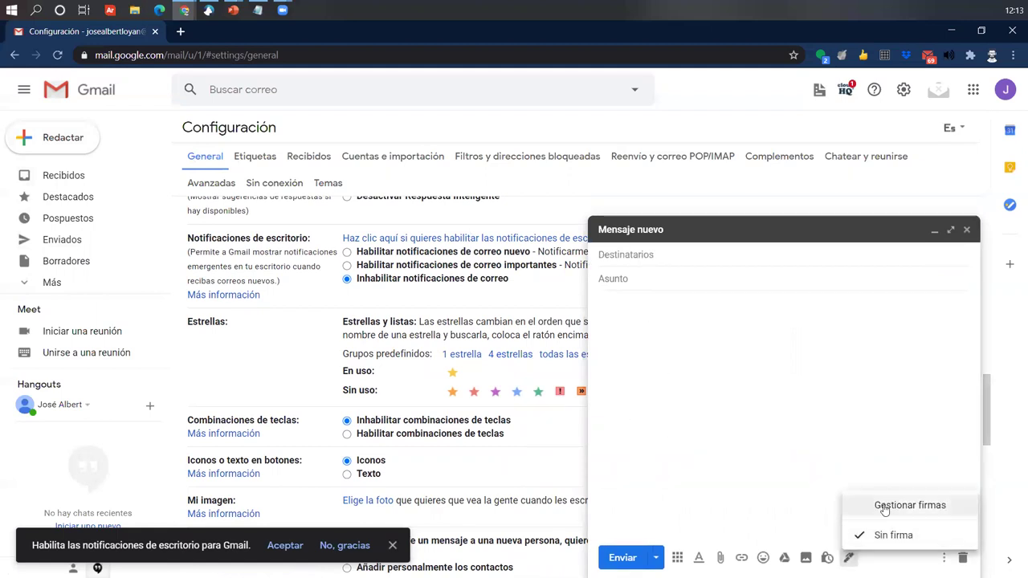
pyautogui.press('Escape')
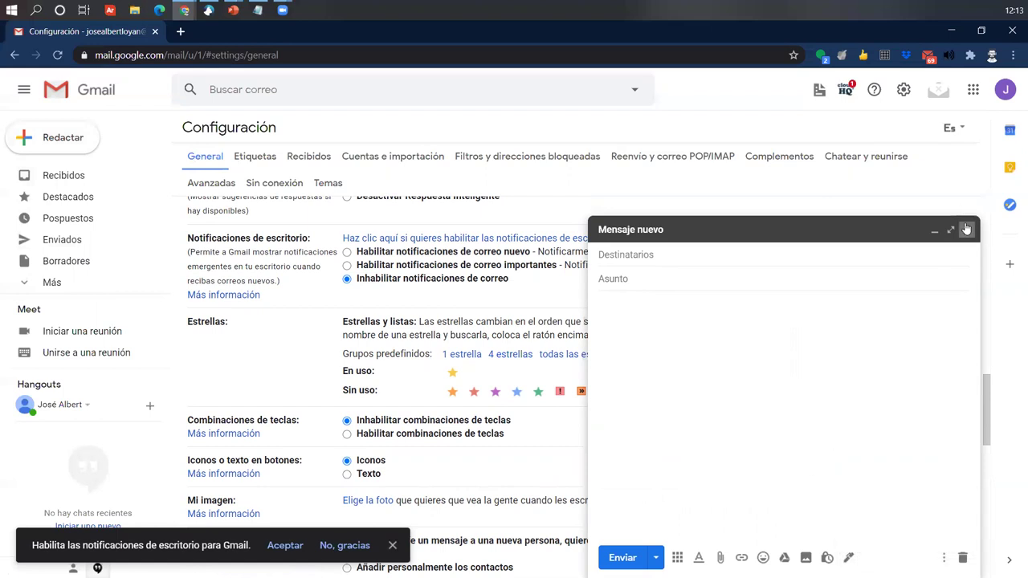
pyautogui.click(966, 229)
pyautogui.scroll(-10, 512, 337)
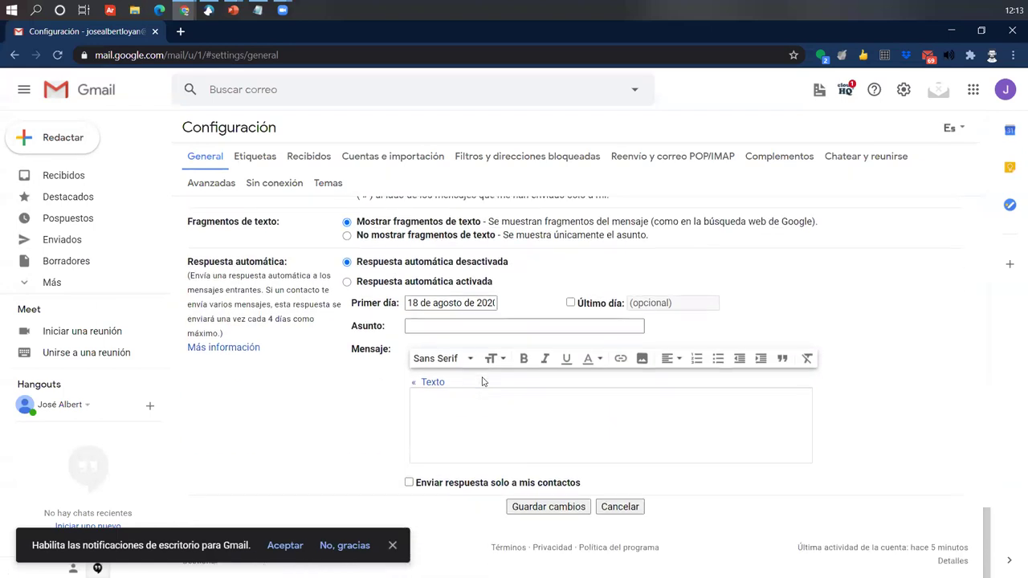
pyautogui.click(529, 507)
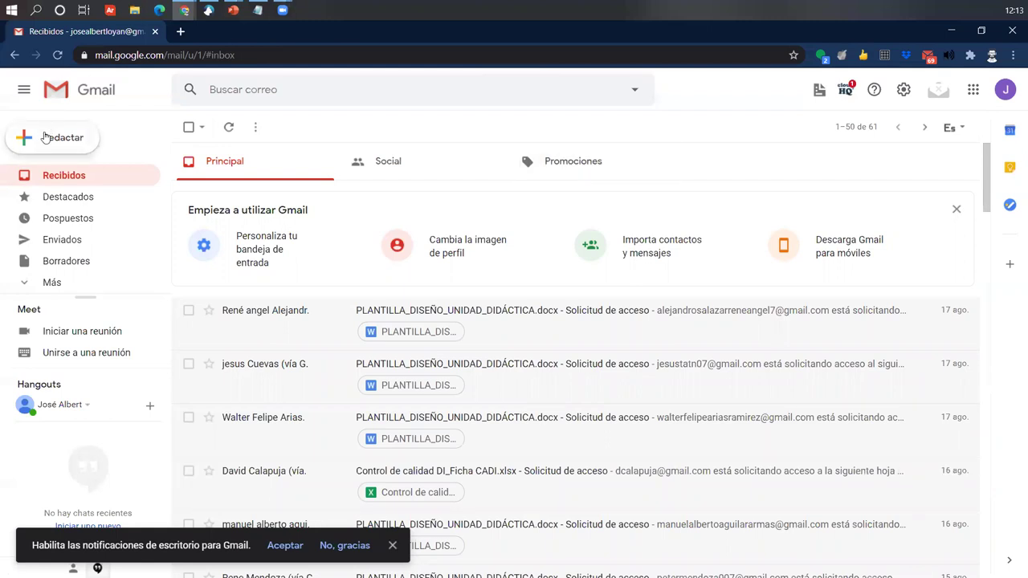
# Step: In a new message, insert Firma Personal, switch to Sin firma, reinsert it, then discard the draft
pyautogui.click(90, 139)
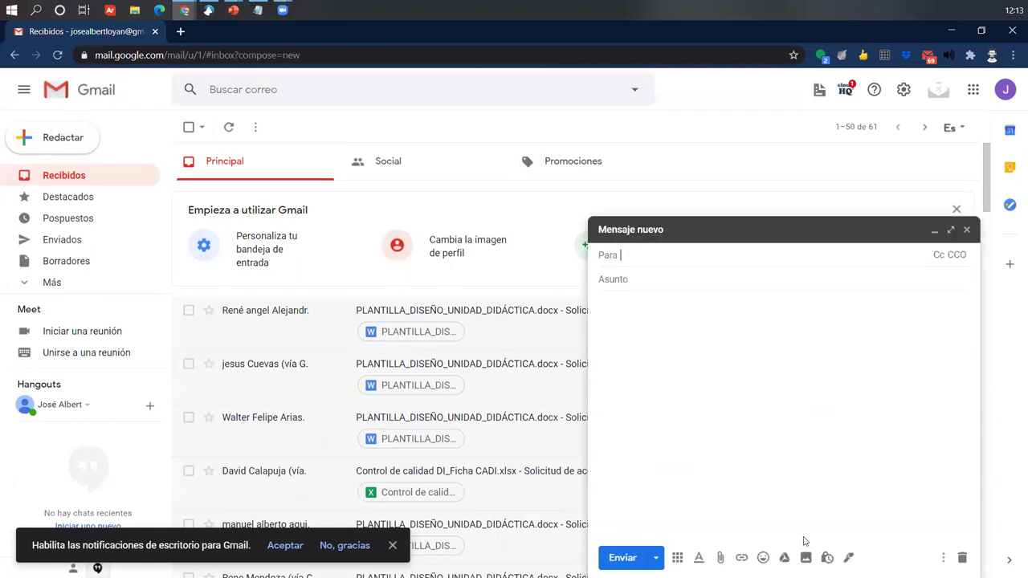
pyautogui.click(848, 558)
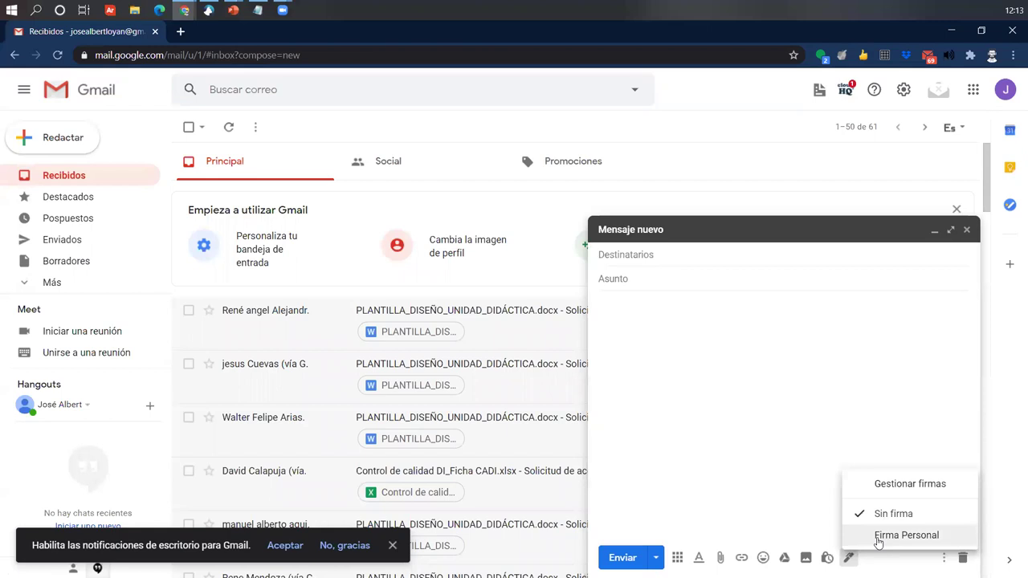
pyautogui.click(878, 538)
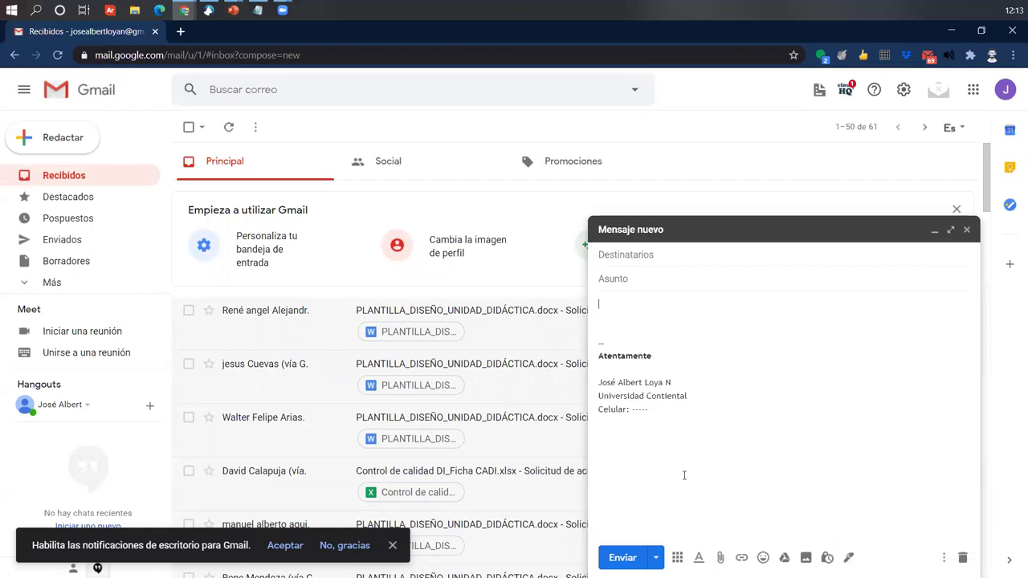
pyautogui.click(848, 557)
pyautogui.click(891, 513)
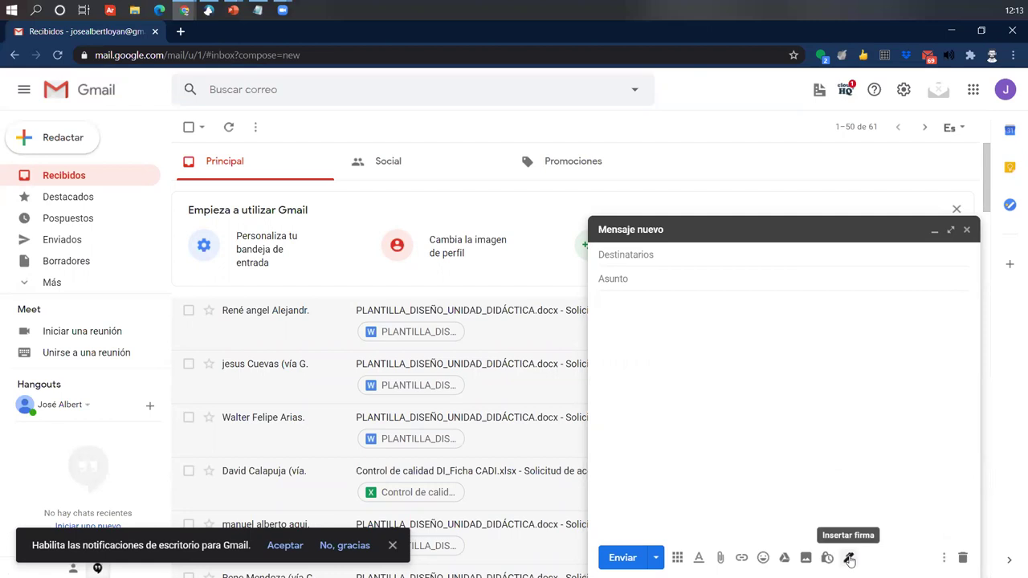
pyautogui.click(848, 557)
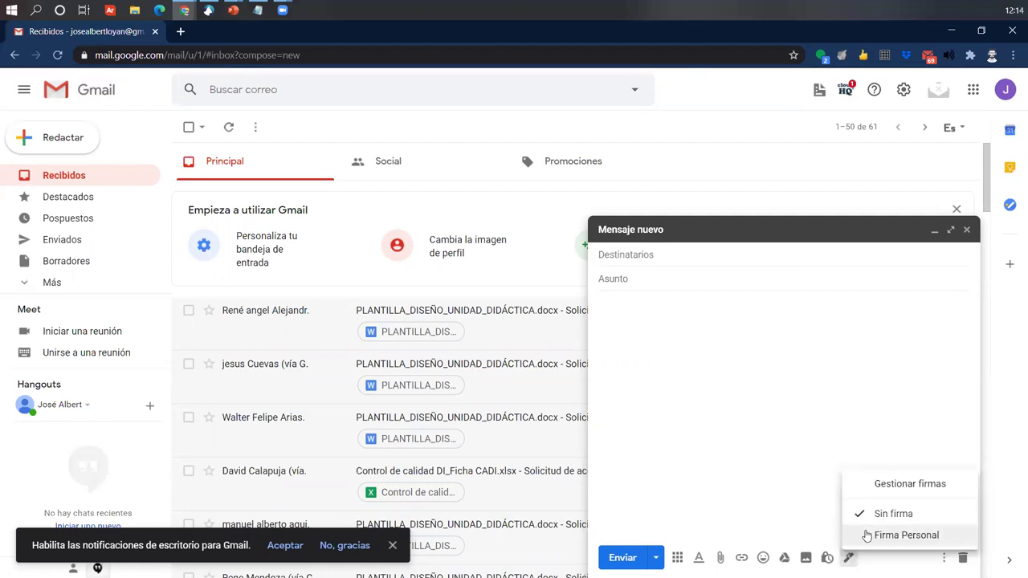
pyautogui.click(891, 531)
pyautogui.click(848, 557)
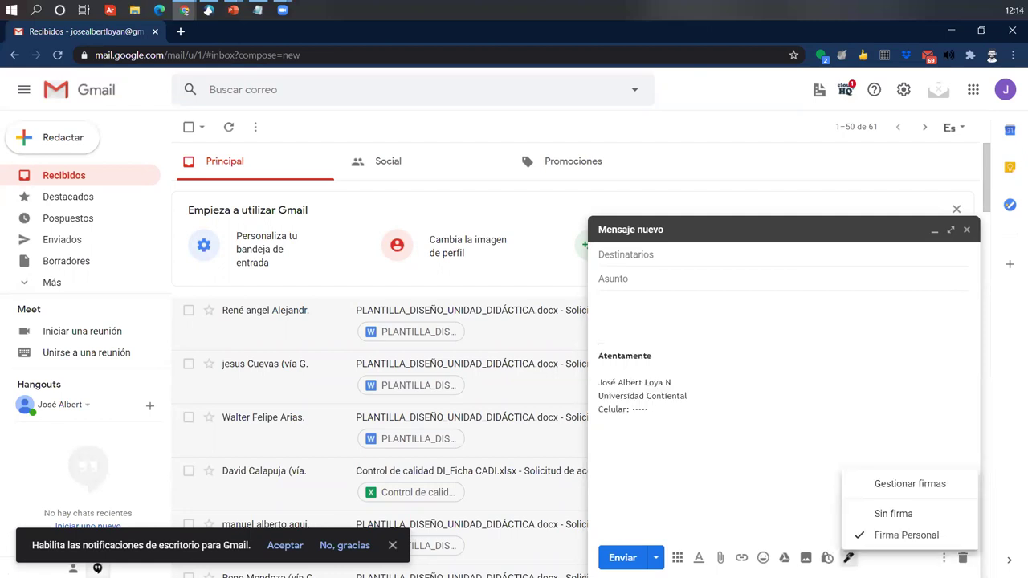
pyautogui.click(817, 424)
pyautogui.click(962, 557)
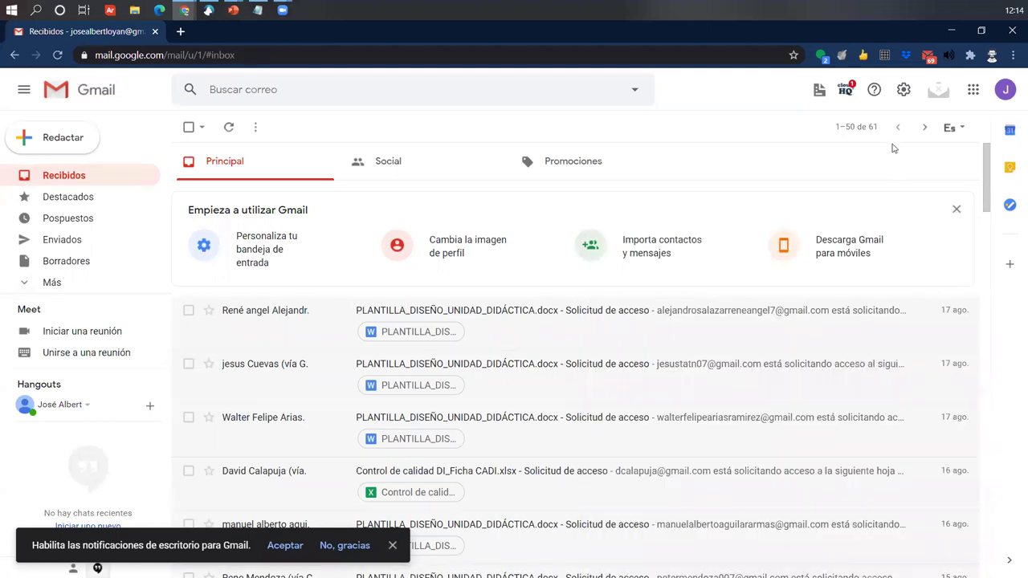
pyautogui.click(904, 90)
# Step: In the Firma section, create a signature named 'Nueva firma' and select it for editing
pyautogui.click(917, 165)
pyautogui.scroll(-5, 603, 280)
pyautogui.scroll(-15, 604, 282)
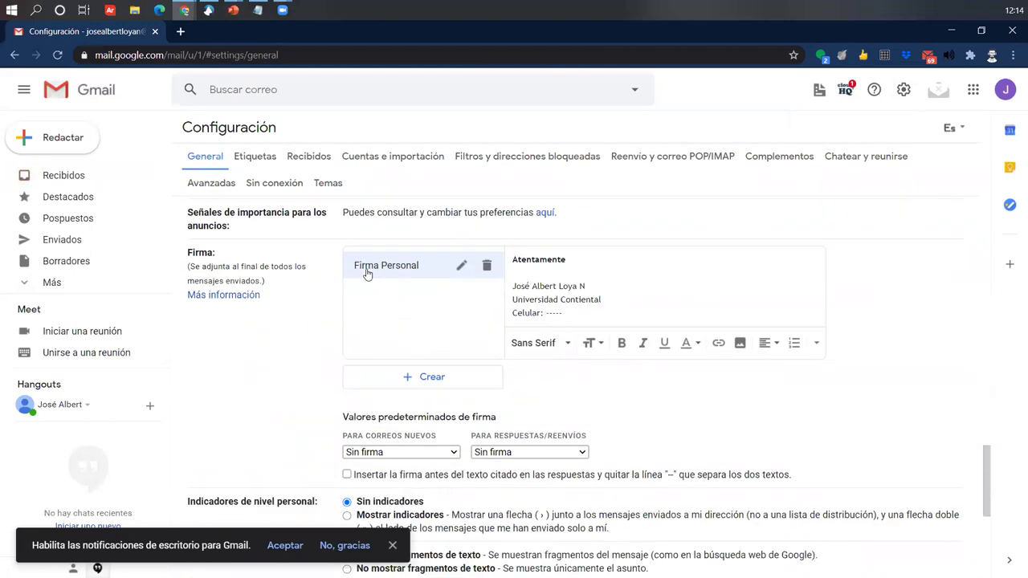
pyautogui.click(422, 378)
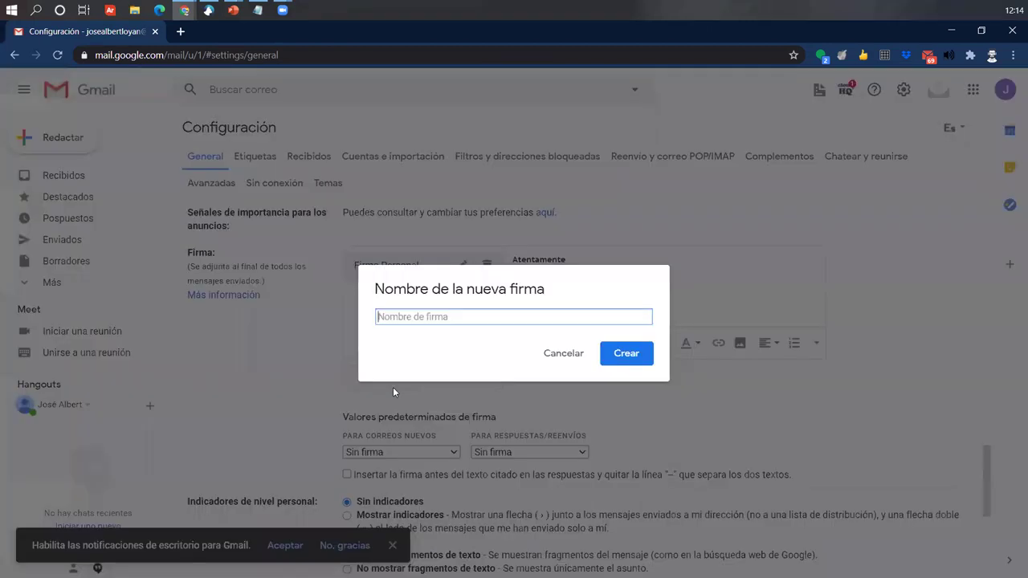
pyautogui.write('Nuev')
pyautogui.press('BackSpace')
pyautogui.press('BackSpace')
pyautogui.press('BackSpace')
pyautogui.write('ueva fina')
pyautogui.press('BackSpace')
pyautogui.write('rma')
pyautogui.click(615, 354)
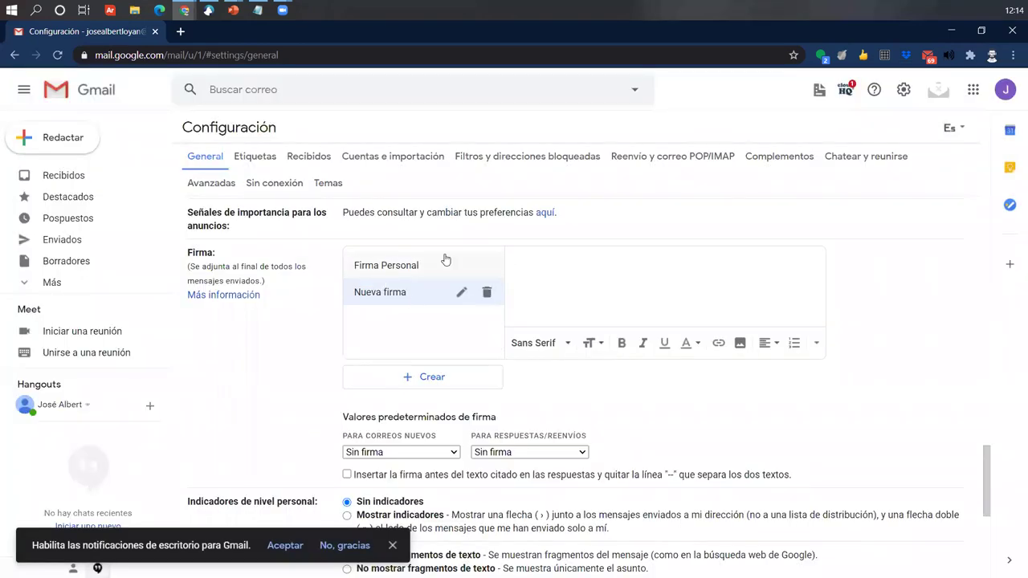
pyautogui.click(445, 259)
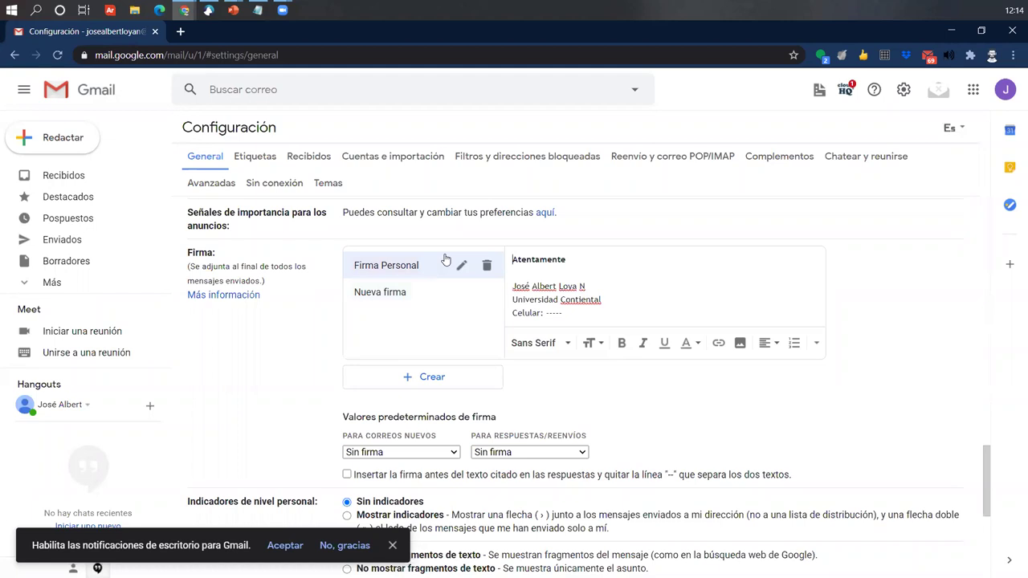
pyautogui.click(412, 301)
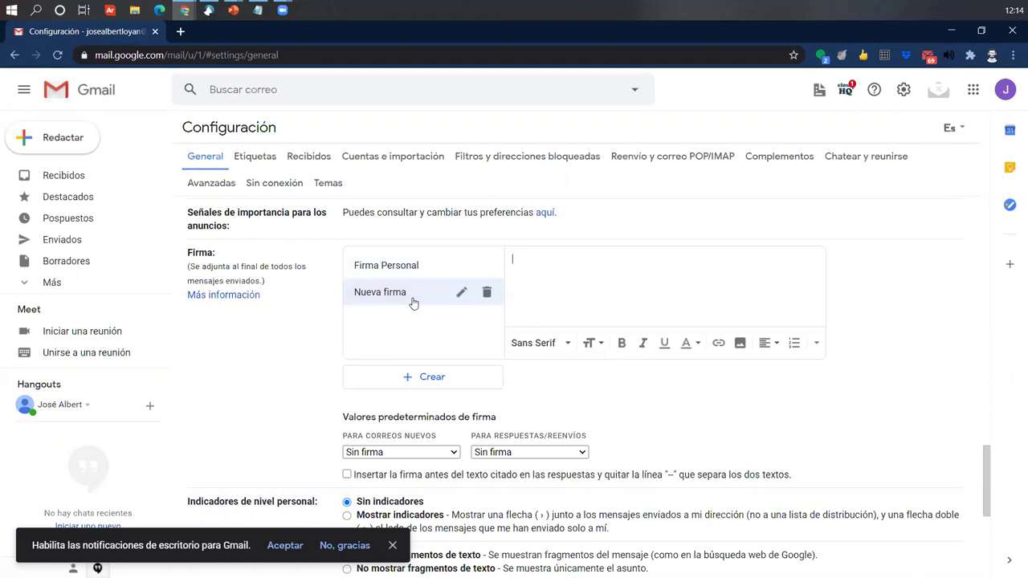
# Step: Start inserting an image into Nueva firma, uploading from the computer via the Descargas folder
pyautogui.click(740, 343)
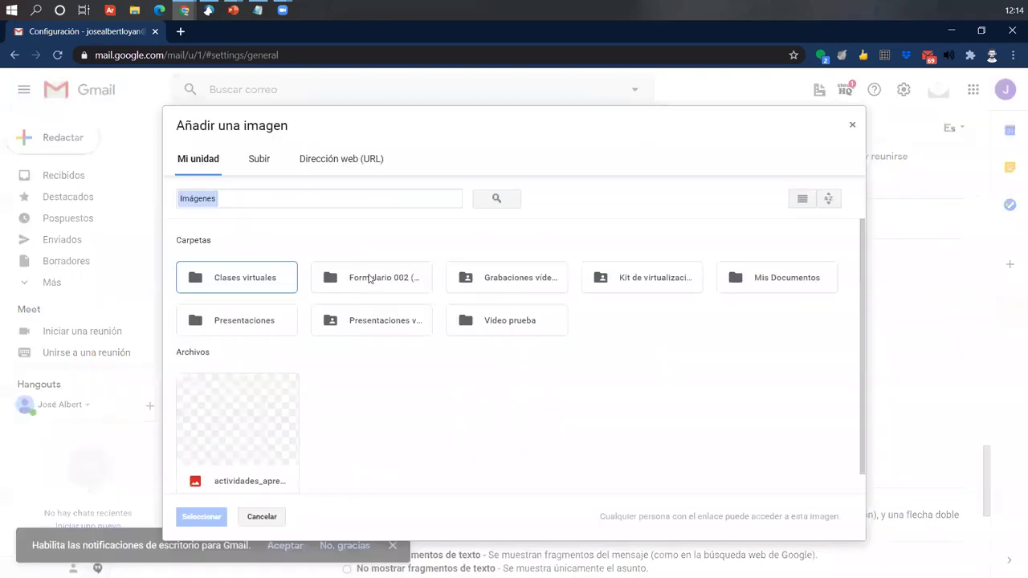
pyautogui.click(261, 165)
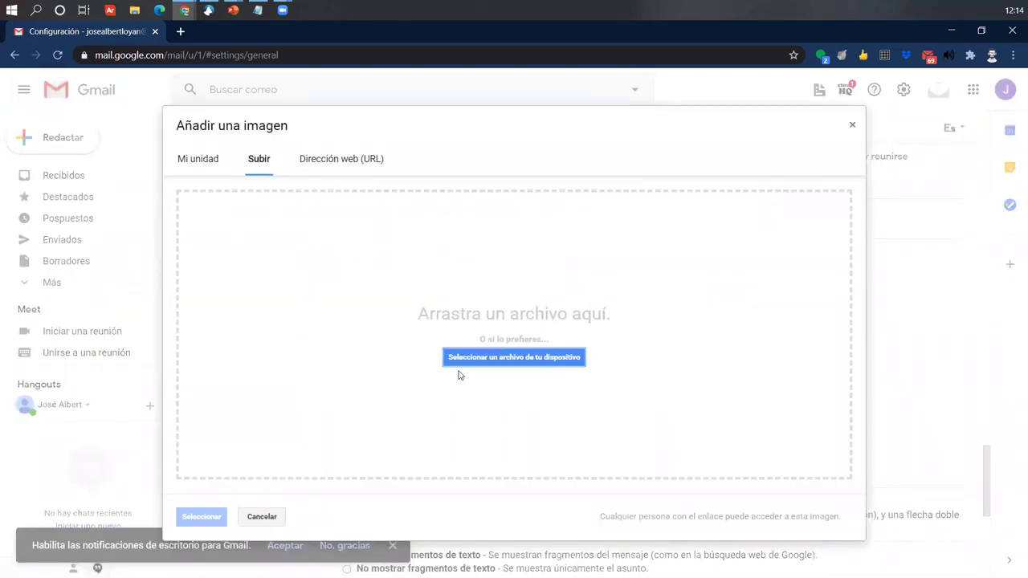
pyautogui.click(503, 363)
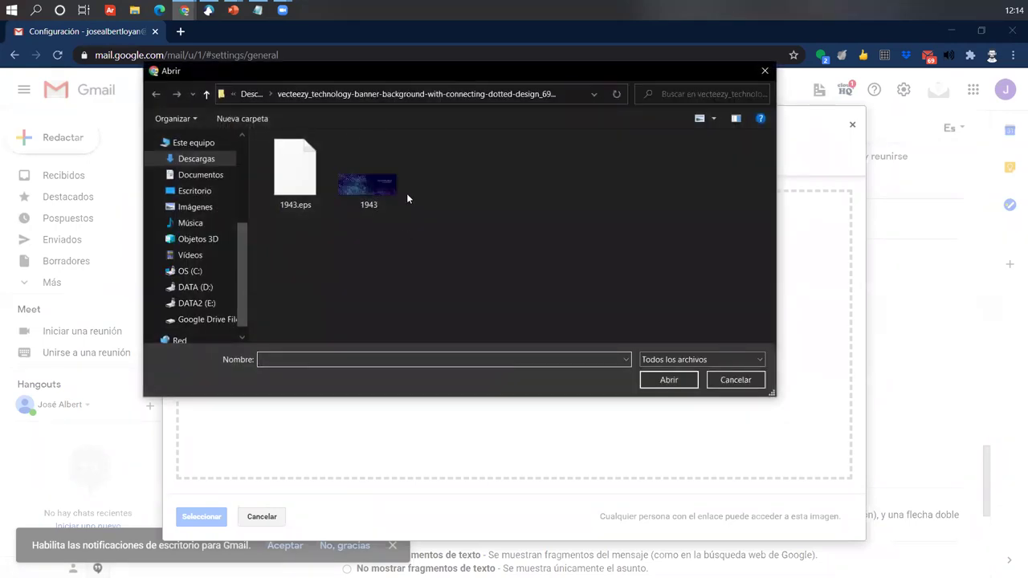
pyautogui.click(247, 94)
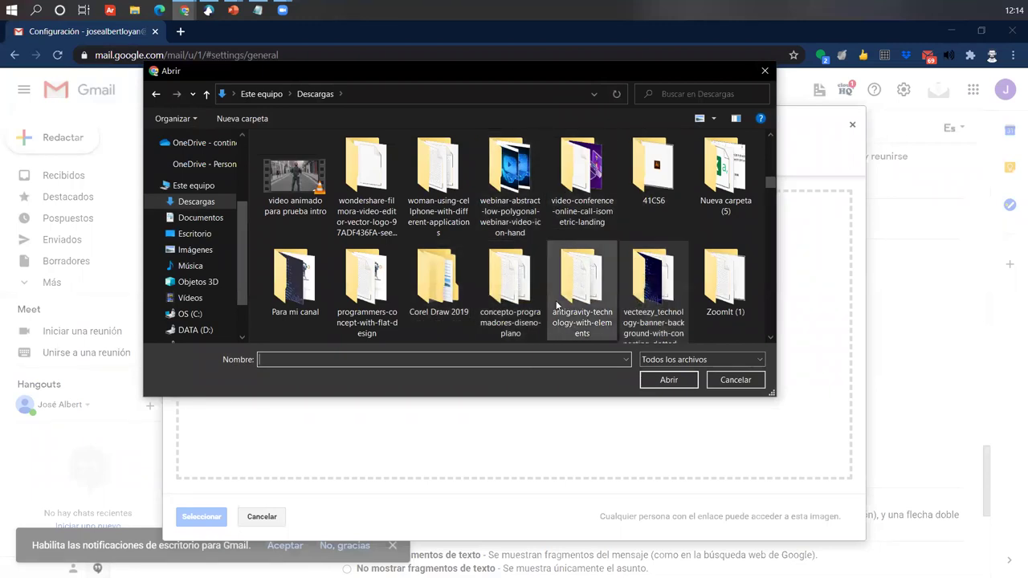
# Step: Pick the 'descarga' image in Descargas and upload it to the signature
pyautogui.scroll(-5, 557, 304)
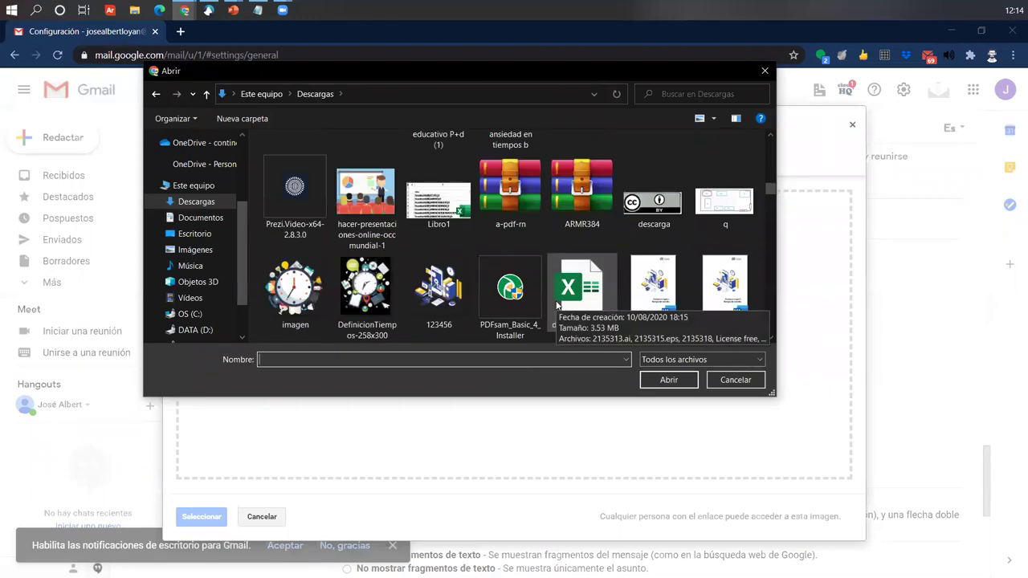
pyautogui.scroll(-1, 638, 314)
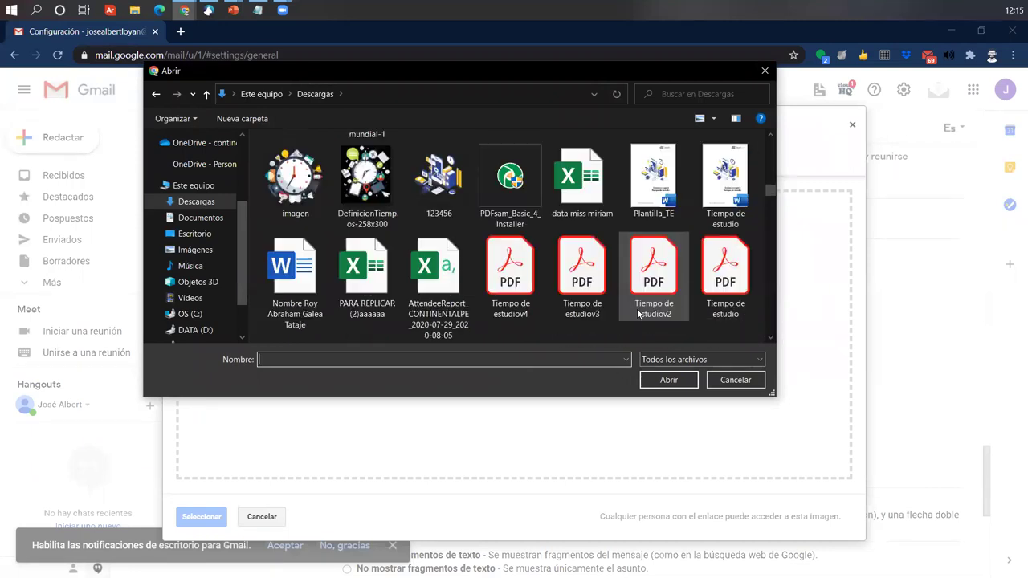
pyautogui.scroll(-10, 639, 314)
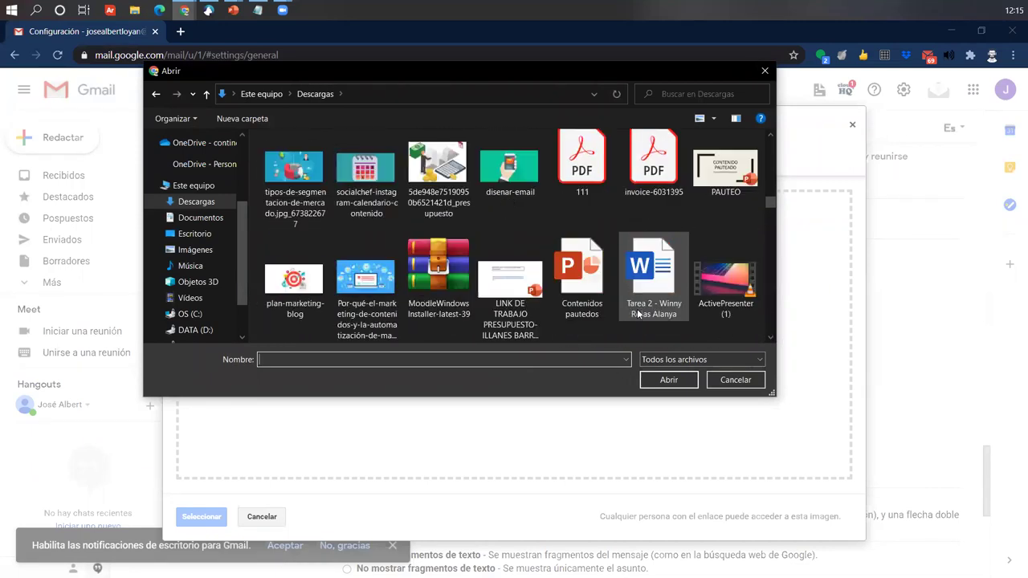
pyautogui.scroll(-5, 639, 314)
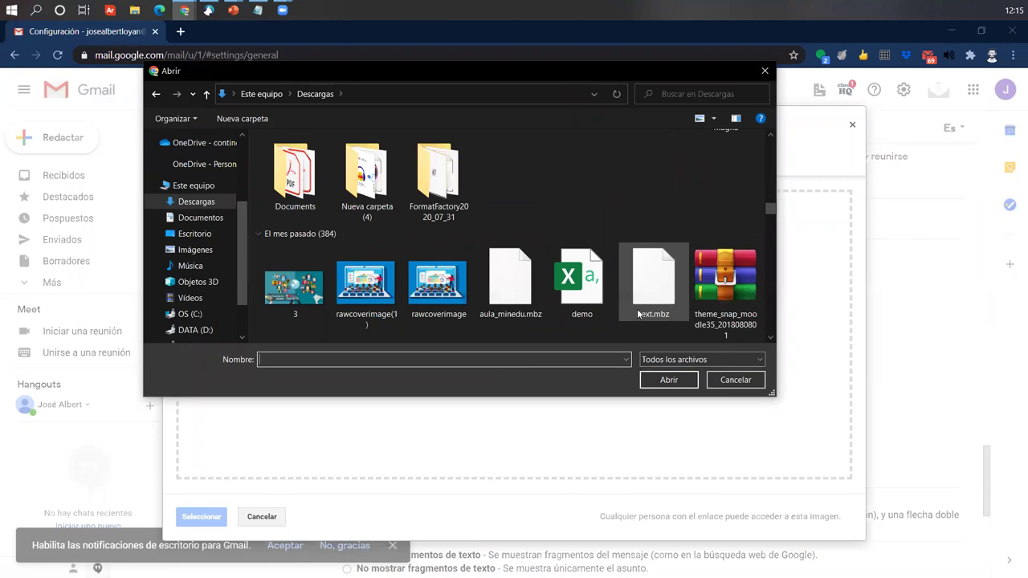
pyautogui.scroll(-3, 638, 314)
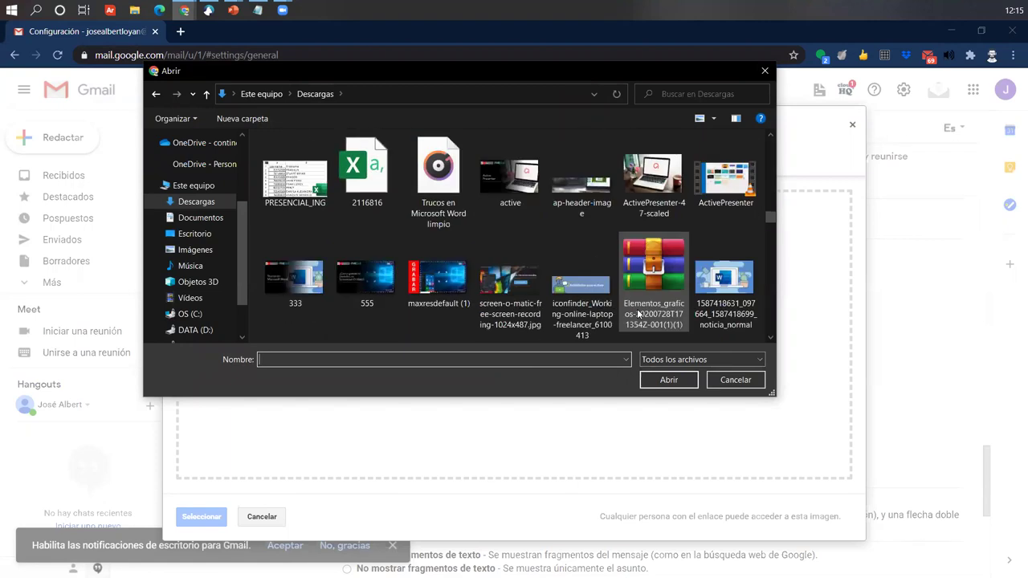
pyautogui.scroll(-4, 639, 314)
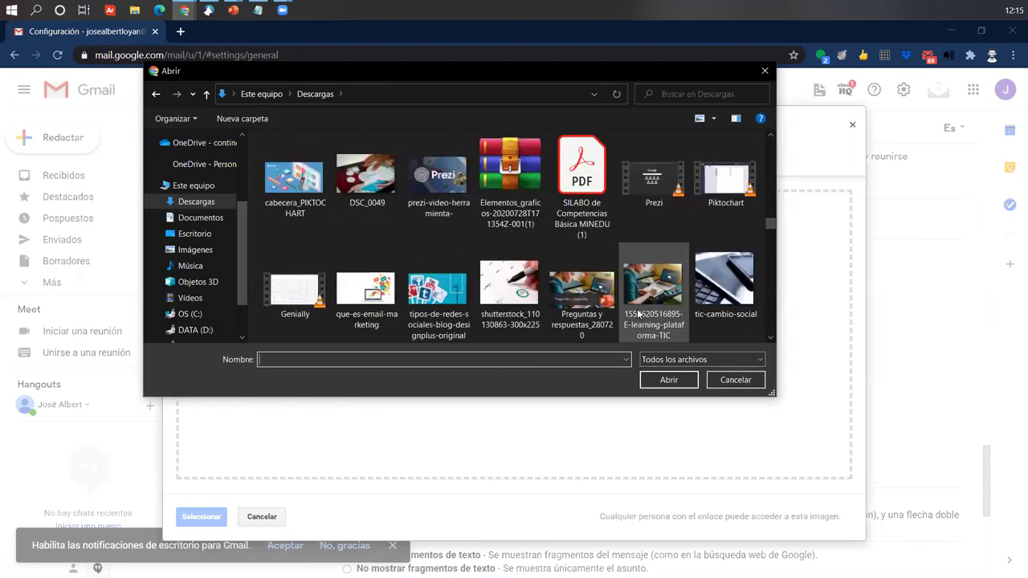
pyautogui.scroll(-6, 638, 314)
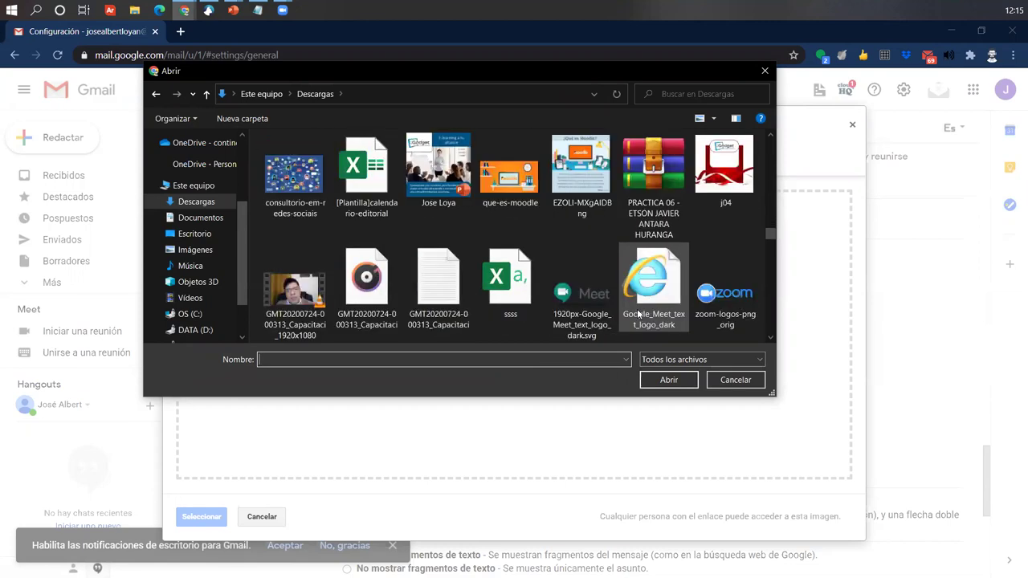
pyautogui.scroll(10, 638, 314)
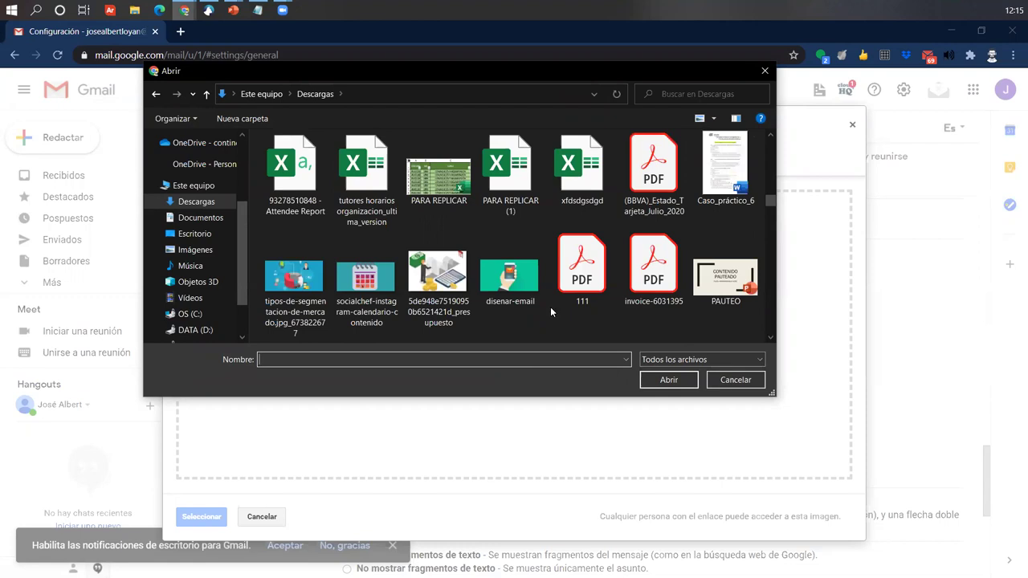
pyautogui.scroll(6, 281, 290)
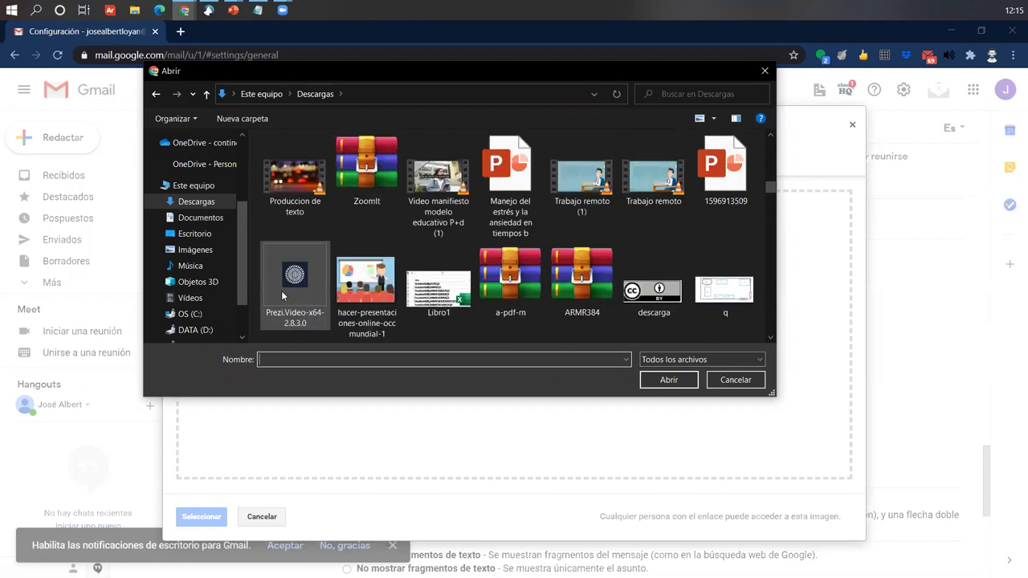
pyautogui.scroll(3, 282, 295)
pyautogui.scroll(-4, 282, 295)
pyautogui.scroll(2, 636, 273)
pyautogui.click(636, 271)
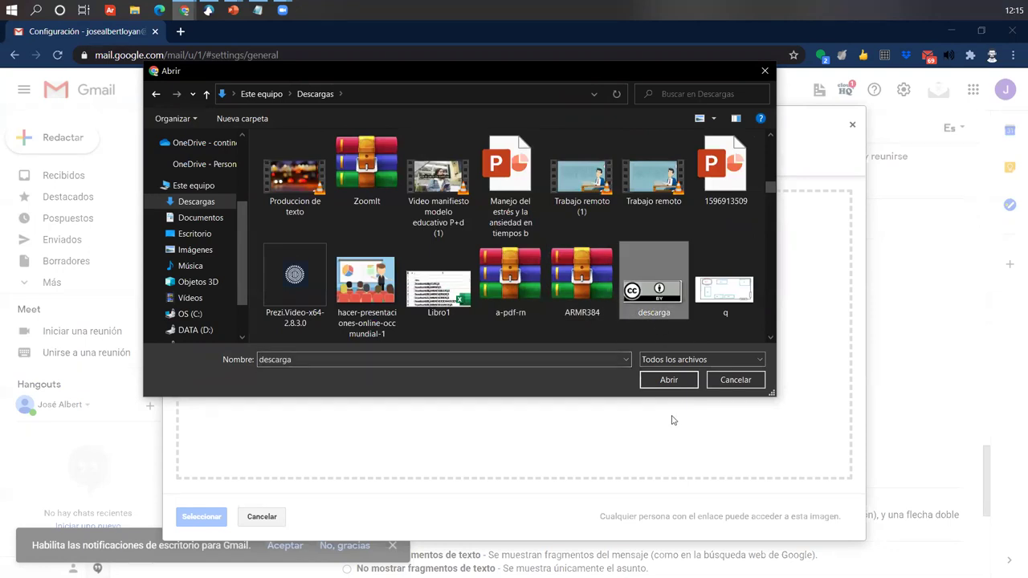
pyautogui.click(668, 381)
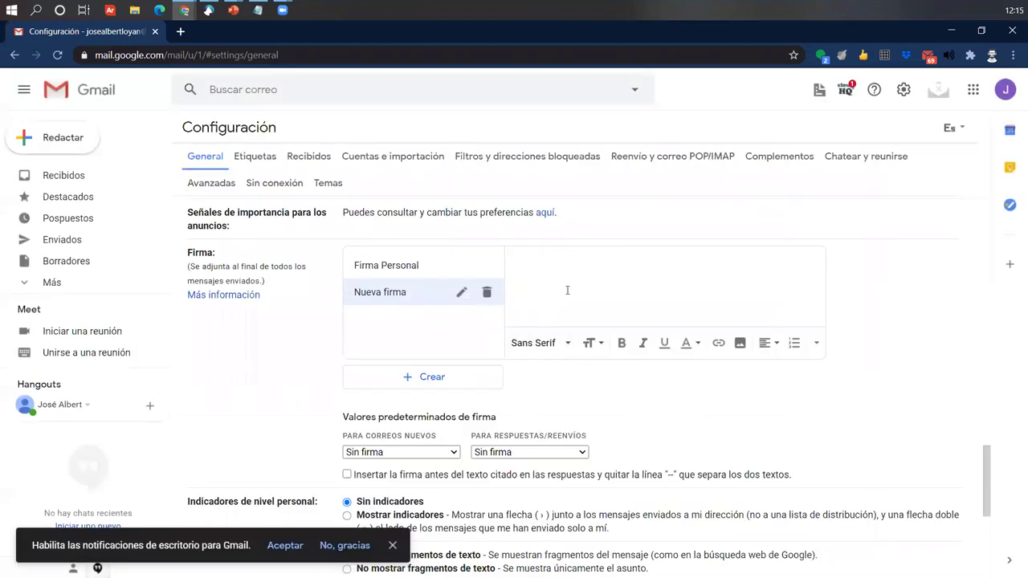
# Step: Select the CC BY badge image in Nueva firma to reveal its size options
pyautogui.click(557, 261)
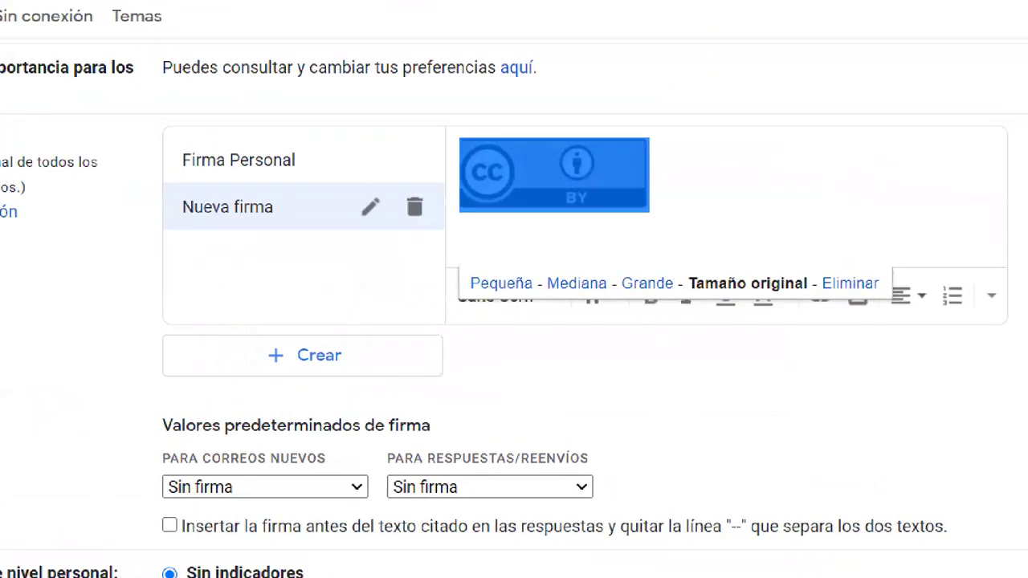
pyautogui.moveTo(152, 397)
pyautogui.mouseDown()
pyautogui.moveTo(374, 466)
pyautogui.moveTo(487, 442)
pyautogui.moveTo(464, 439)
pyautogui.moveTo(623, 310)
pyautogui.mouseUp()
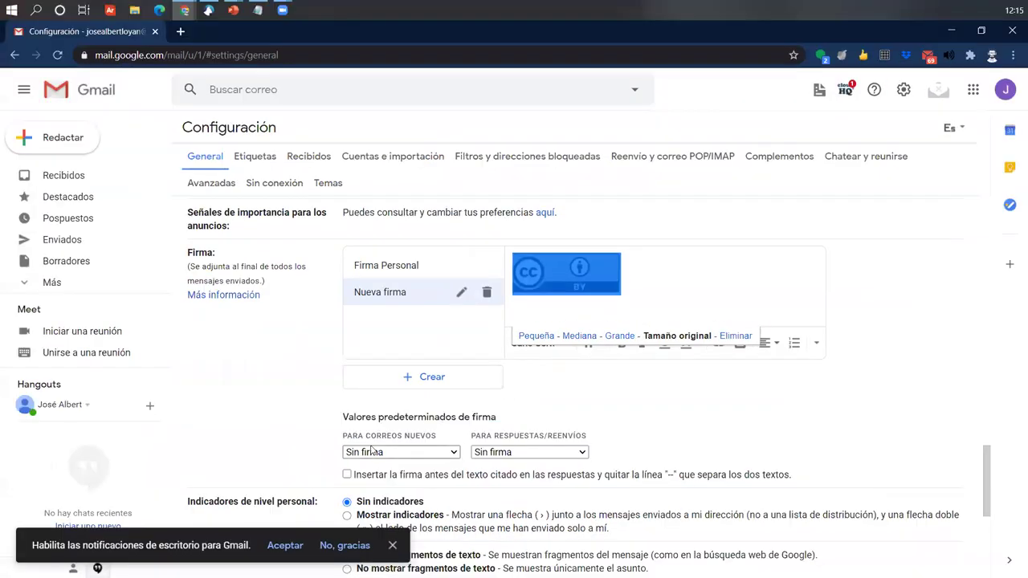
# Step: Set Firma Personal as the default signature for new emails and for replies/forwards, then save
pyautogui.click(230, 486)
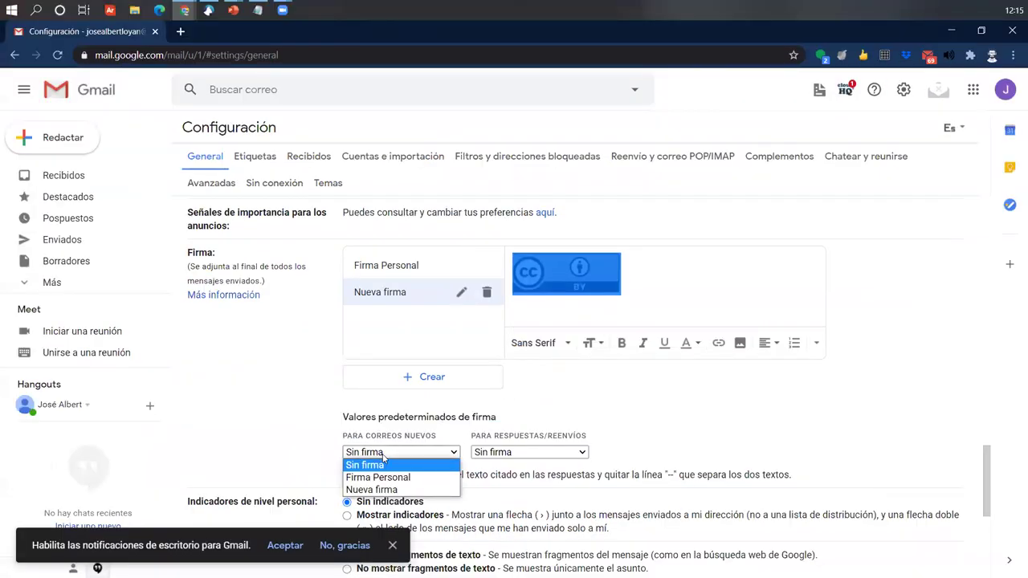
pyautogui.click(391, 476)
pyautogui.click(534, 457)
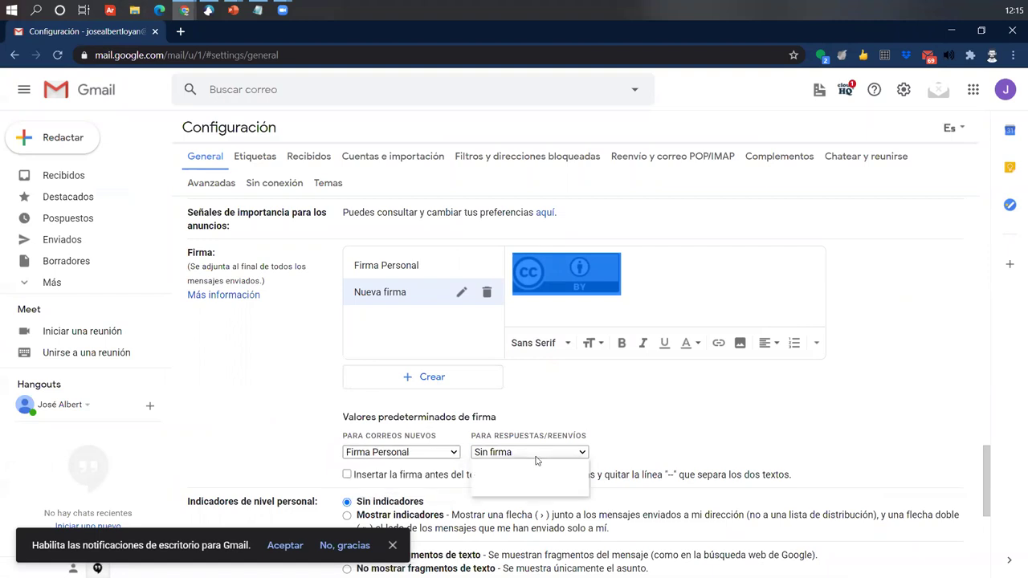
pyautogui.click(500, 489)
pyautogui.click(604, 434)
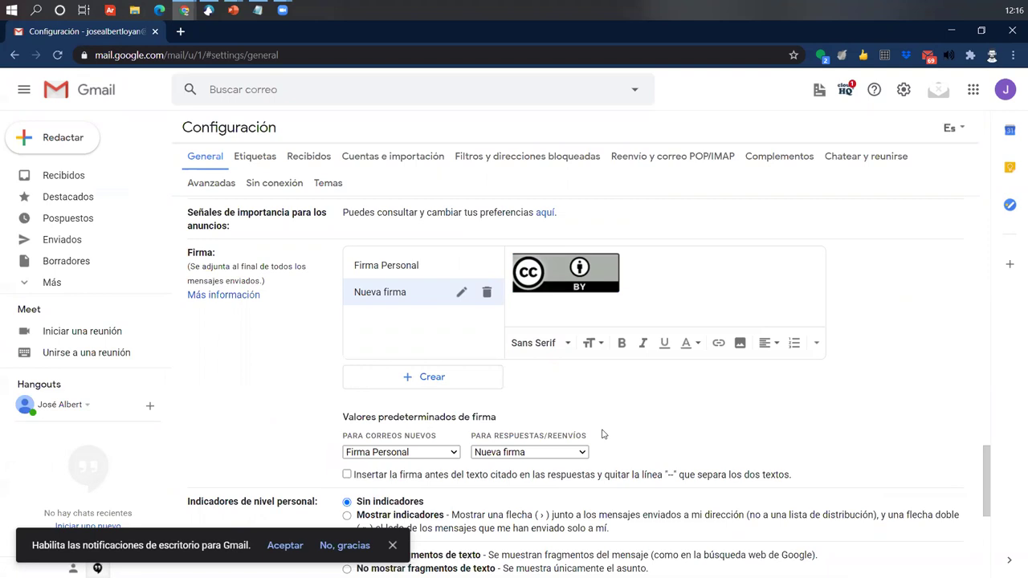
pyautogui.click(533, 452)
pyautogui.click(553, 489)
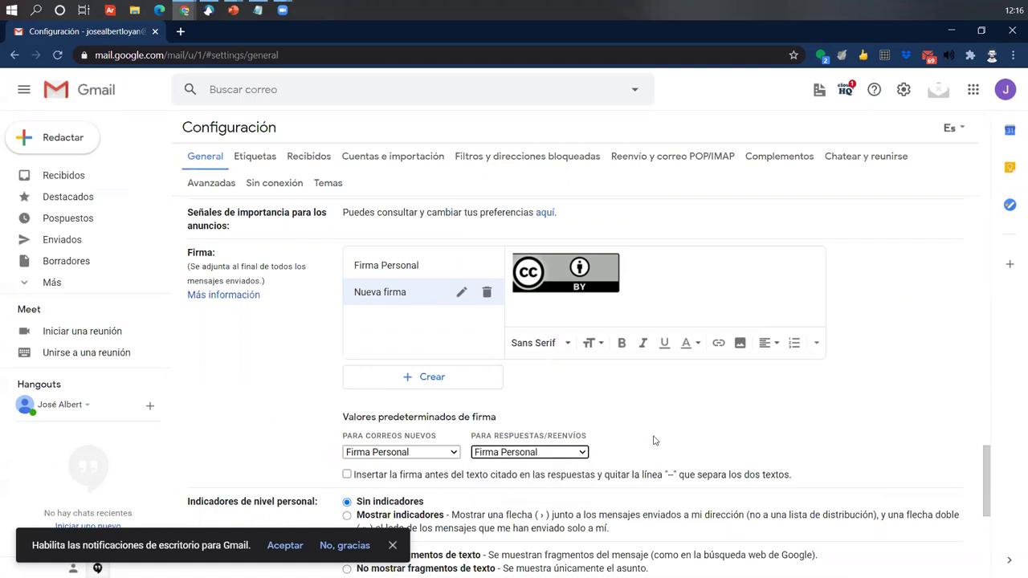
pyautogui.scroll(-4, 602, 436)
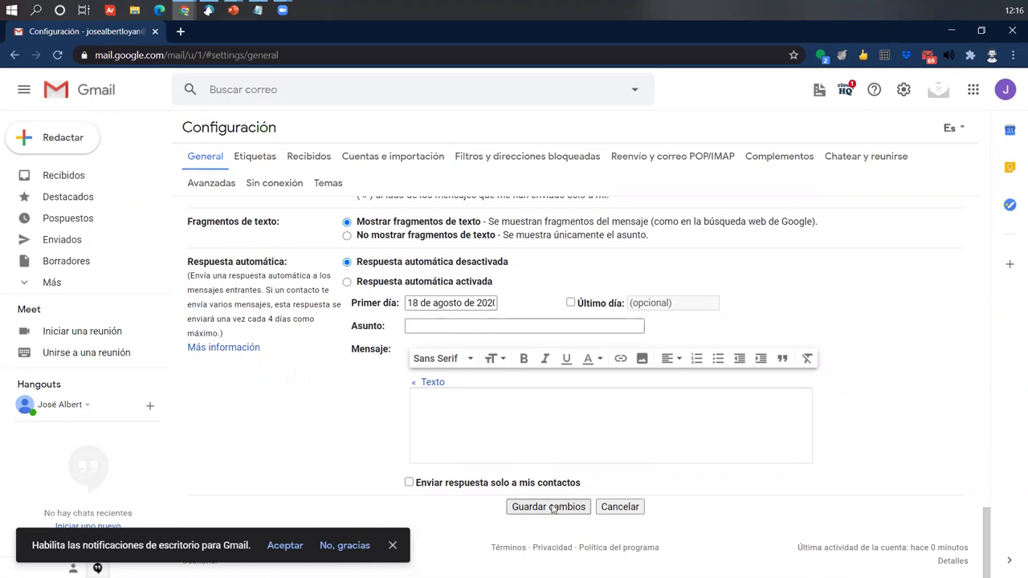
pyautogui.click(548, 507)
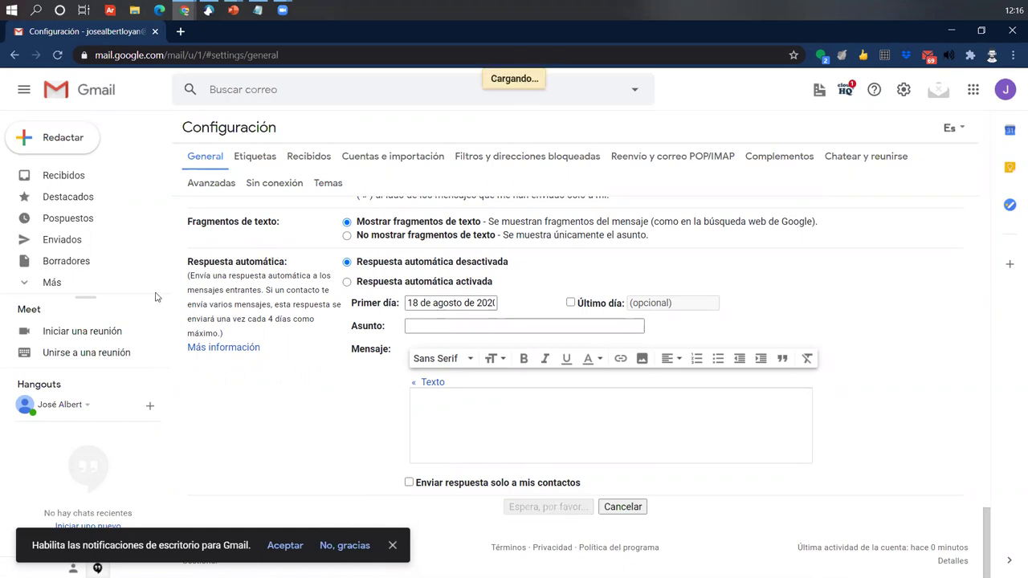
# Step: Start a new message and check that Firma Personal is inserted automatically
pyautogui.click(45, 141)
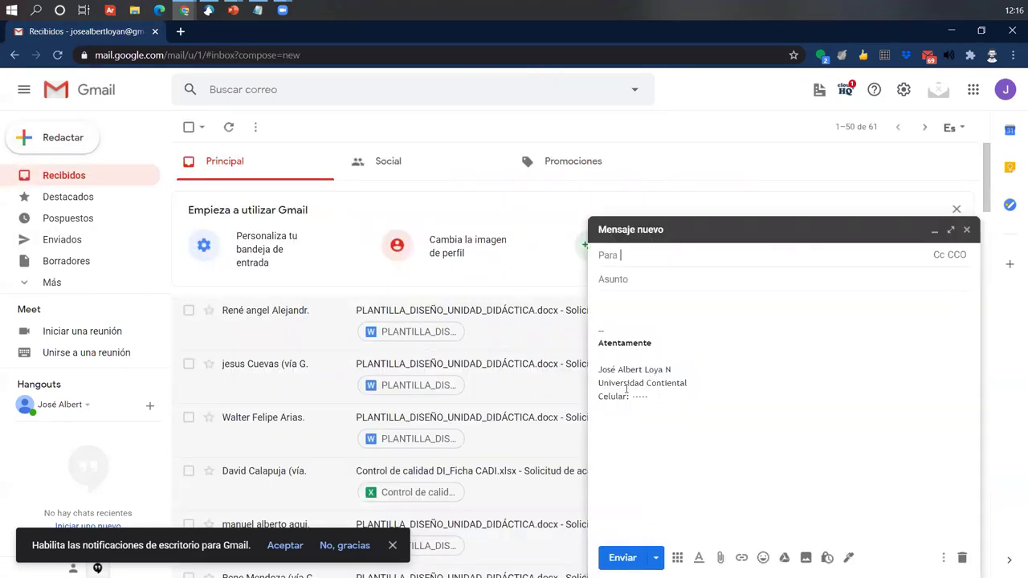
pyautogui.moveTo(660, 395)
pyautogui.mouseDown()
pyautogui.moveTo(589, 334)
pyautogui.moveTo(598, 329)
pyautogui.mouseUp()
pyautogui.click(787, 441)
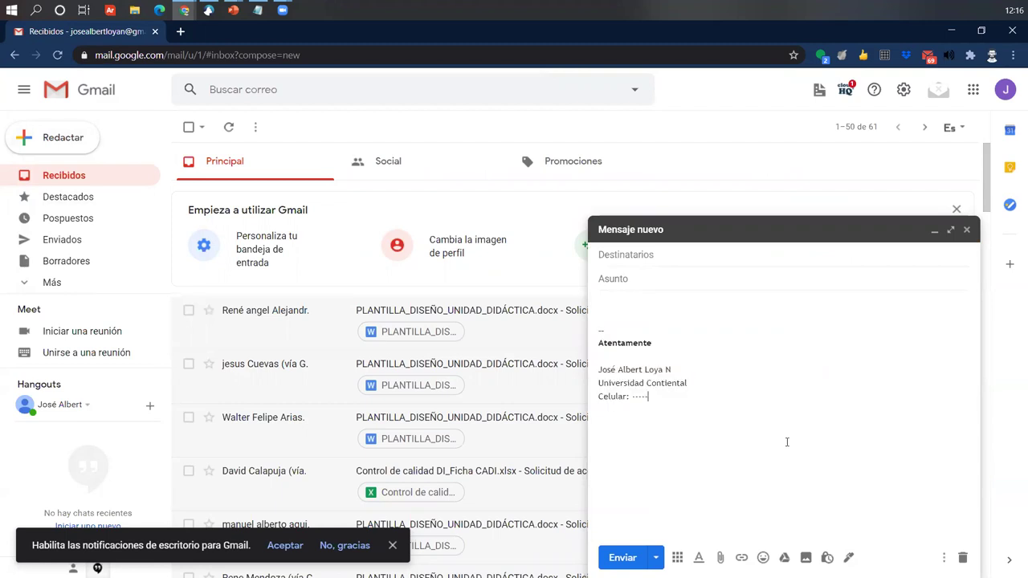
# Step: Switch the message signature to Nueva firma, then to Sin firma, and advance to the labels slide
pyautogui.click(848, 557)
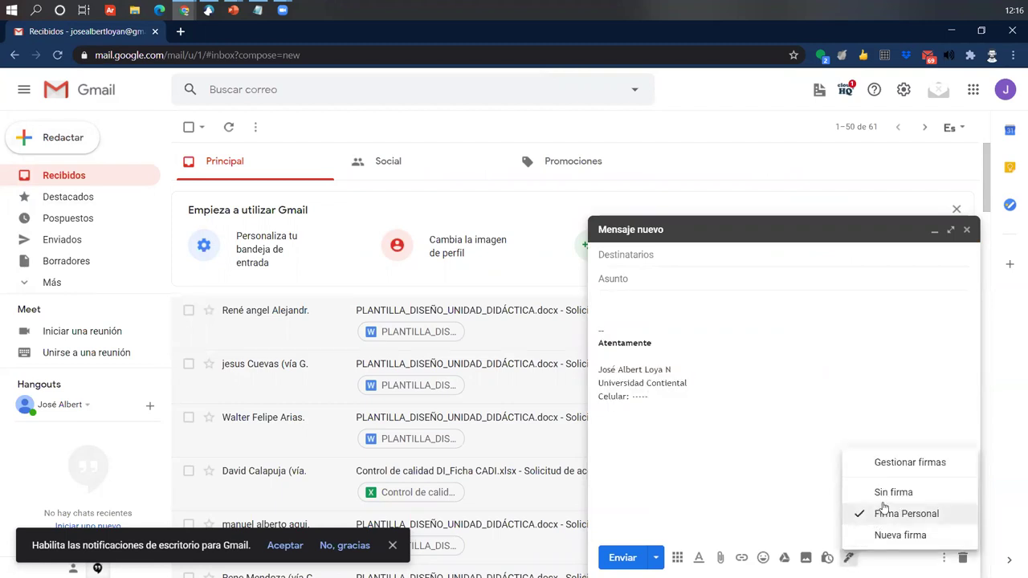
pyautogui.click(883, 536)
pyautogui.click(848, 557)
pyautogui.click(893, 494)
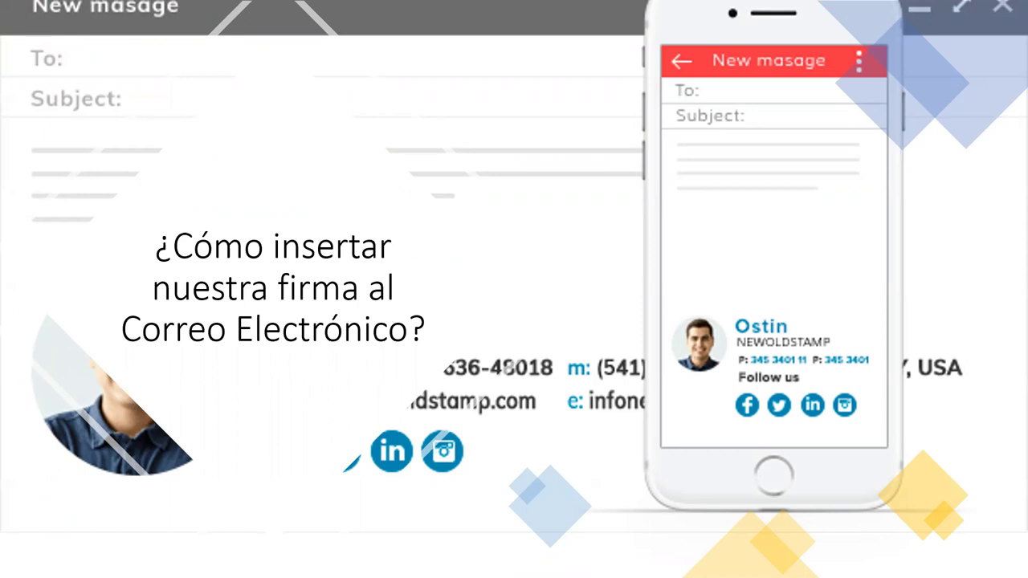
pyautogui.press('Right')
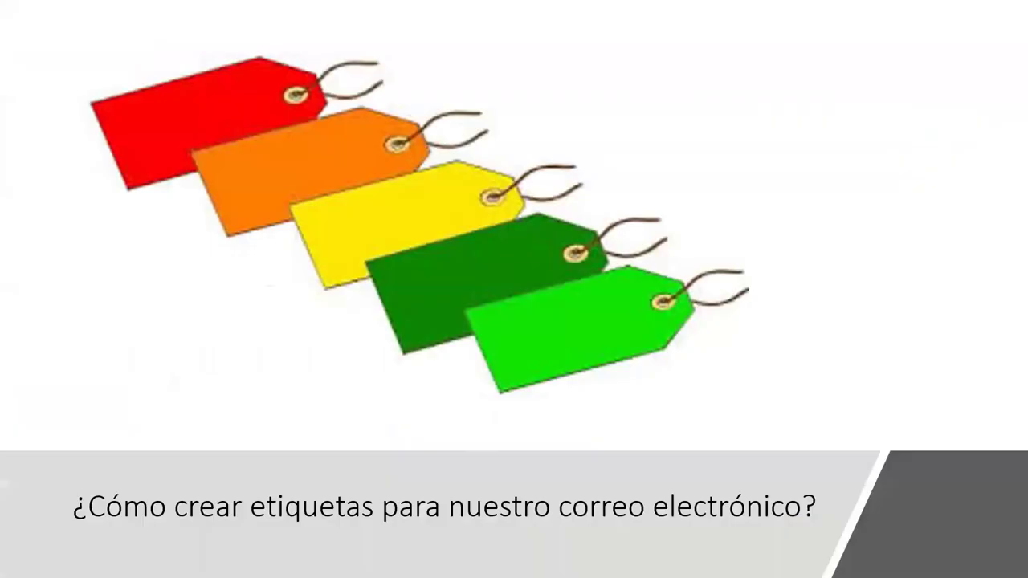
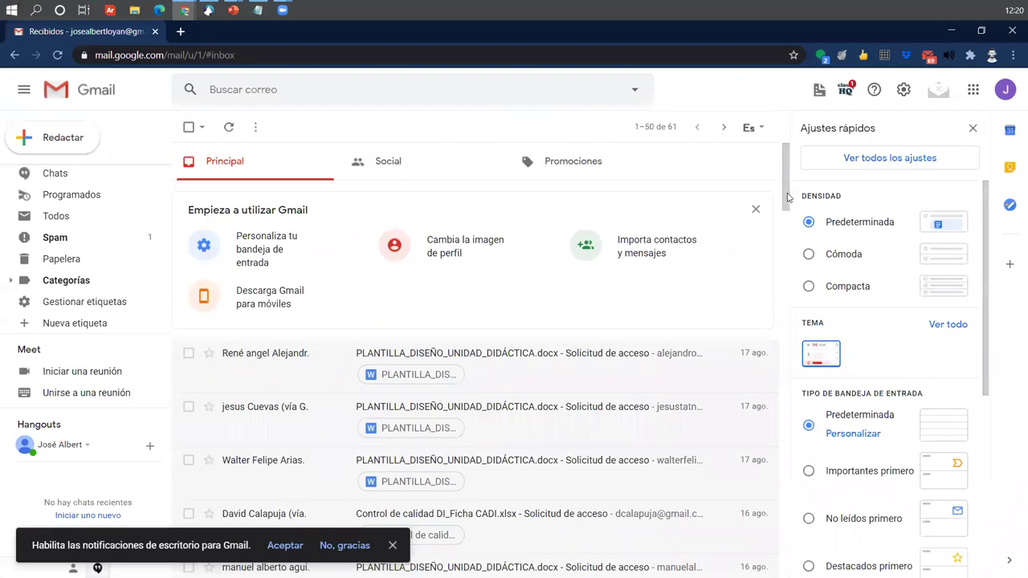
# Step: Open Gmail's full settings on the Etiquetas tab and scroll to the custom labels section
pyautogui.click(901, 160)
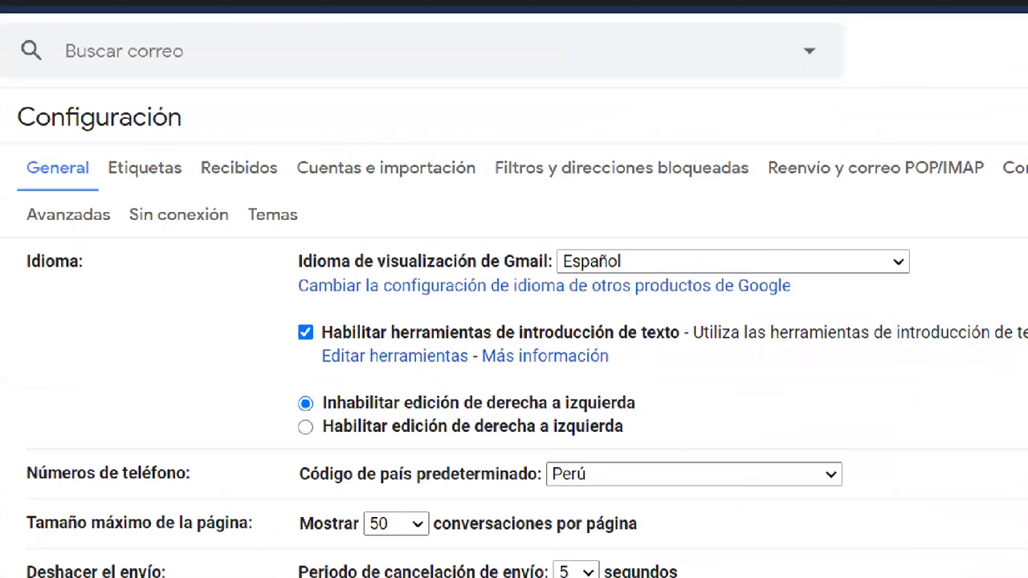
pyautogui.moveTo(184, 146)
pyautogui.mouseDown()
pyautogui.moveTo(196, 161)
pyautogui.moveTo(281, 186)
pyautogui.mouseUp()
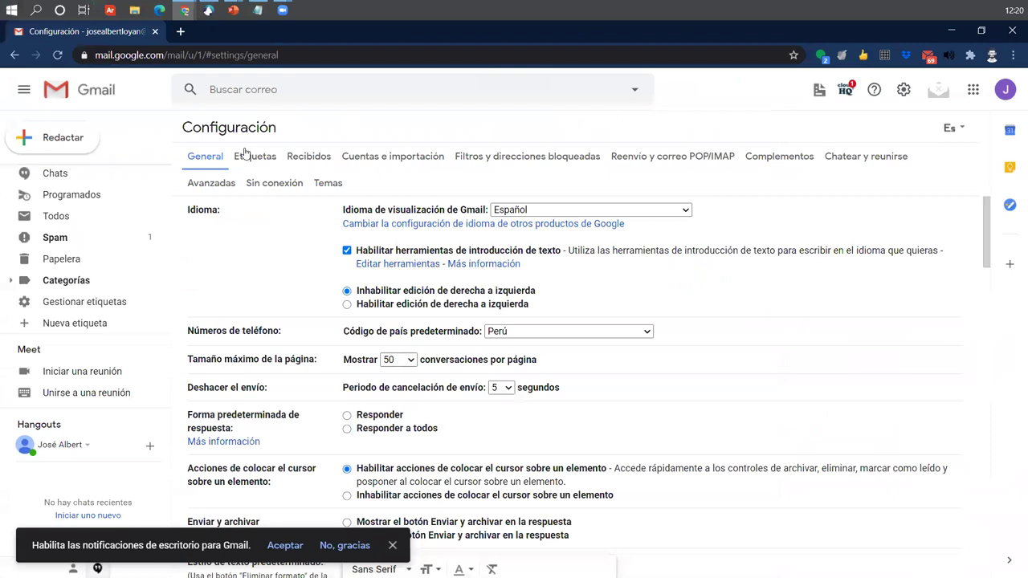
pyautogui.click(233, 168)
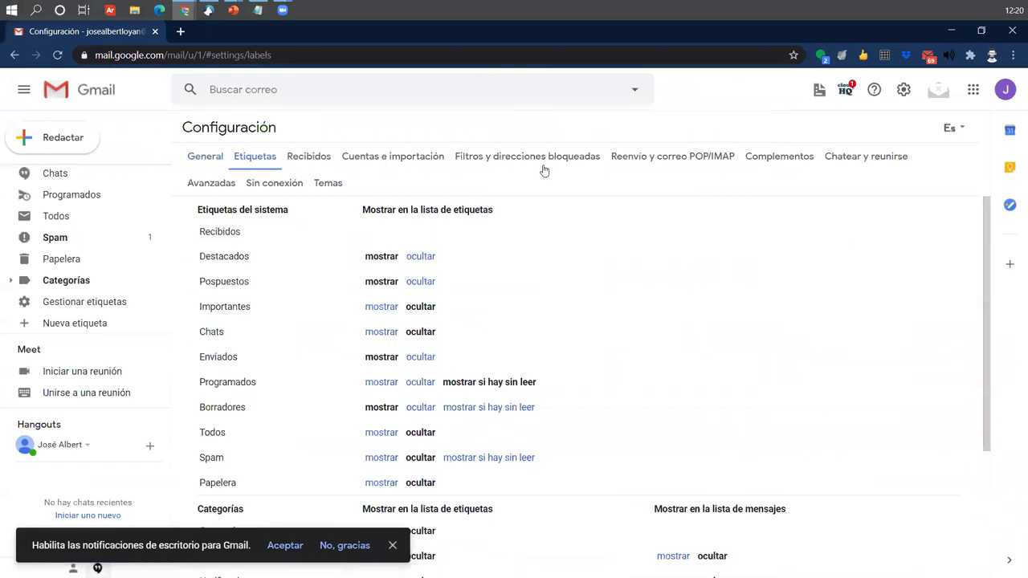
pyautogui.scroll(-3, 403, 328)
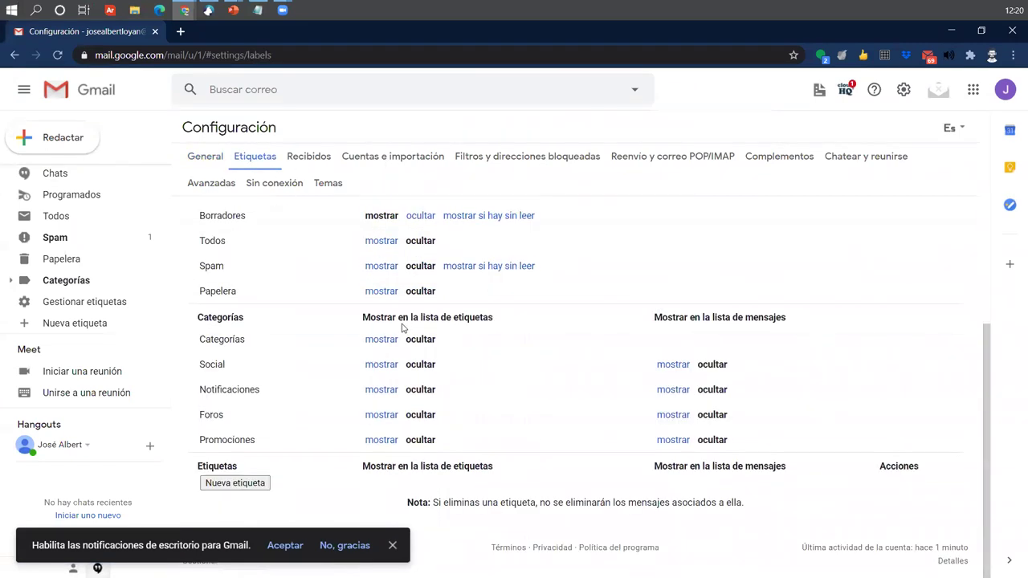
pyautogui.scroll(3, 403, 328)
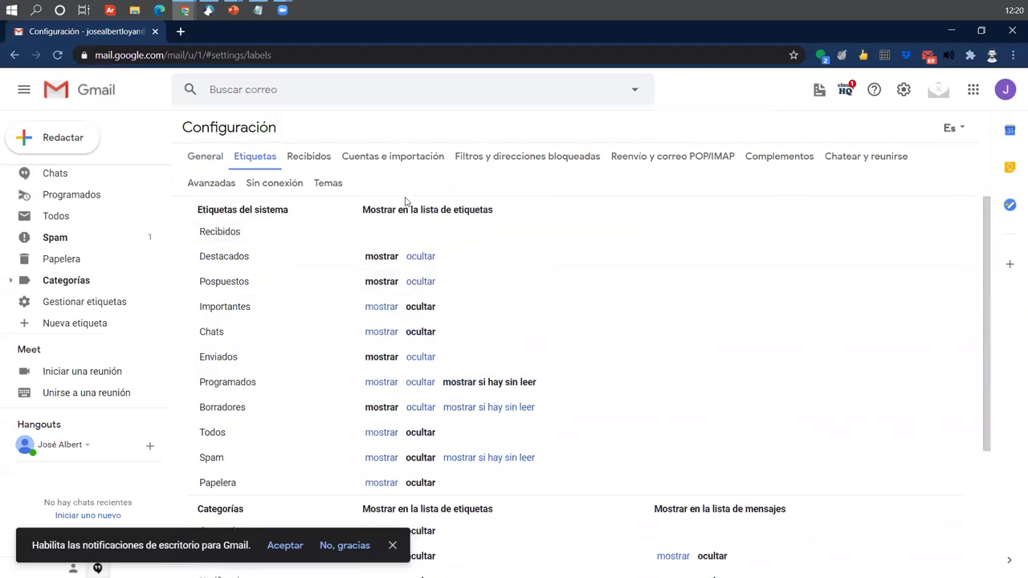
pyautogui.scroll(-3, 378, 428)
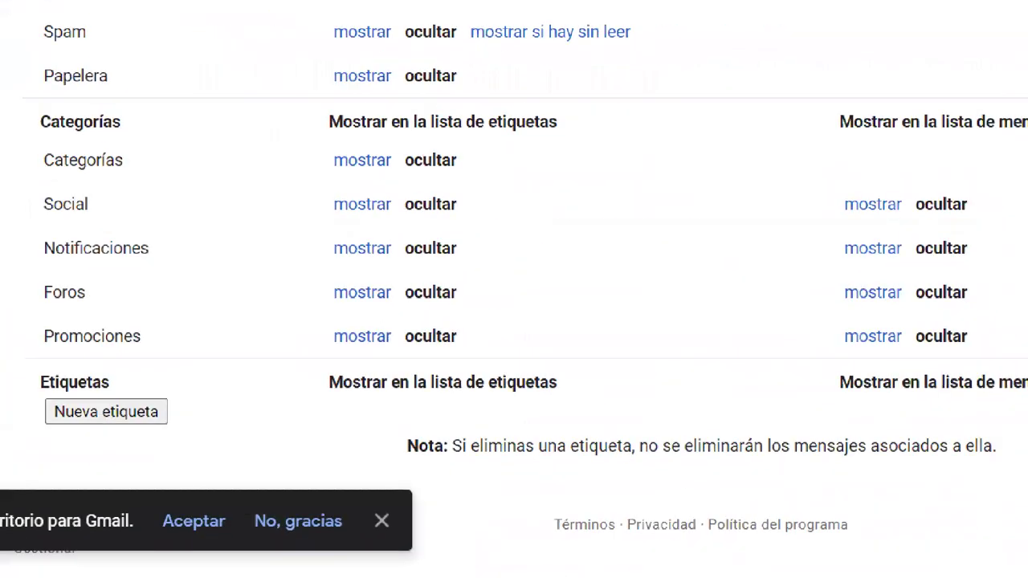
pyautogui.moveTo(30, 379)
pyautogui.mouseDown()
pyautogui.moveTo(217, 425)
pyautogui.moveTo(239, 376)
pyautogui.moveTo(394, 281)
pyautogui.mouseUp()
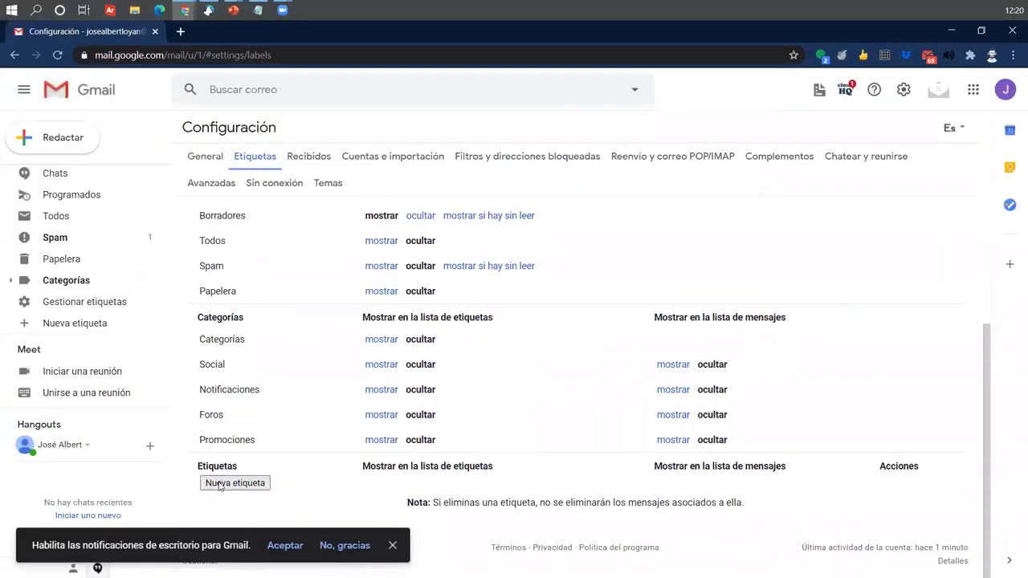
# Step: Create a new custom label named 'Curso Virtual'
pyautogui.click(118, 411)
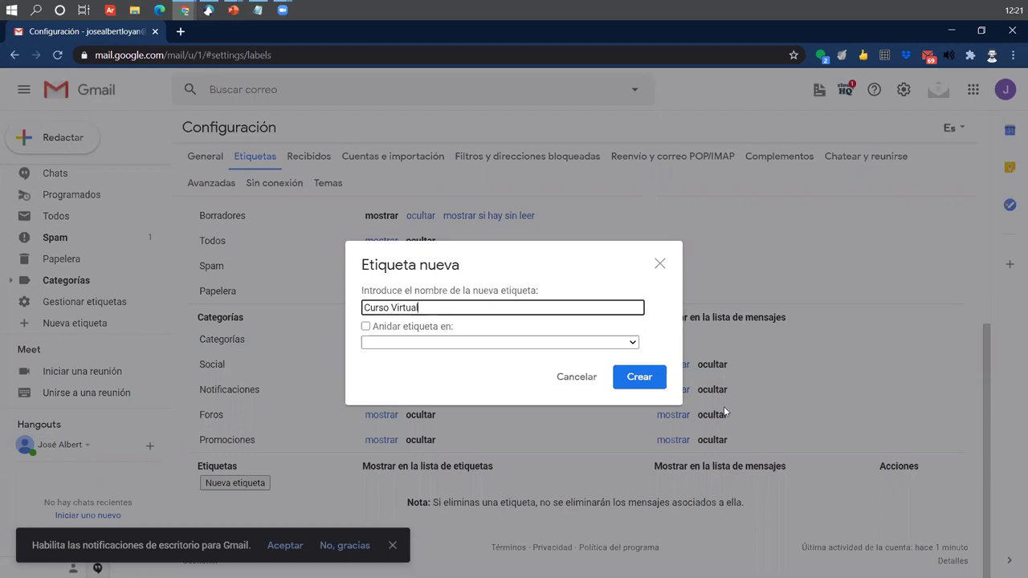
pyautogui.click(647, 379)
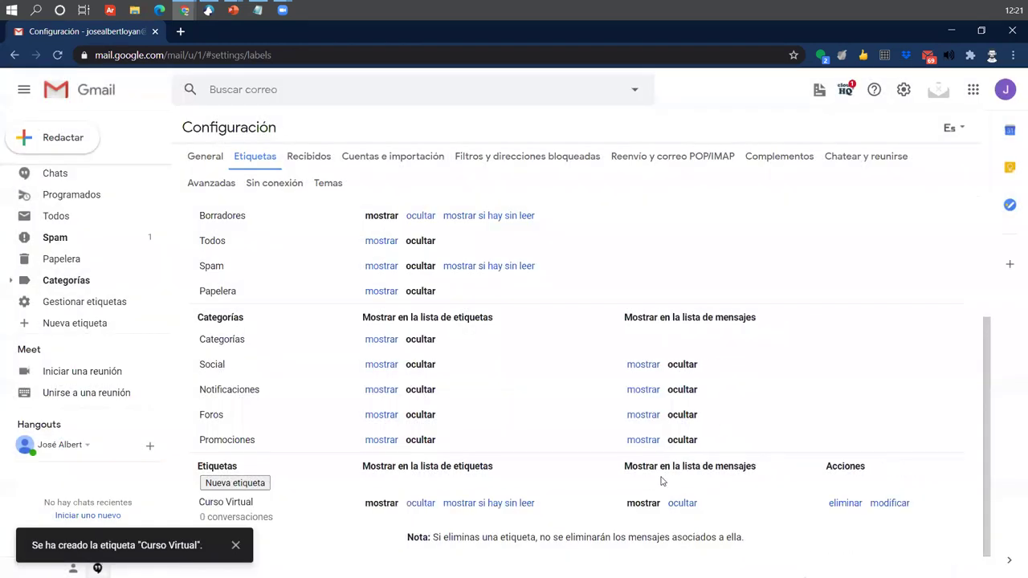
pyautogui.scroll(-1, 661, 479)
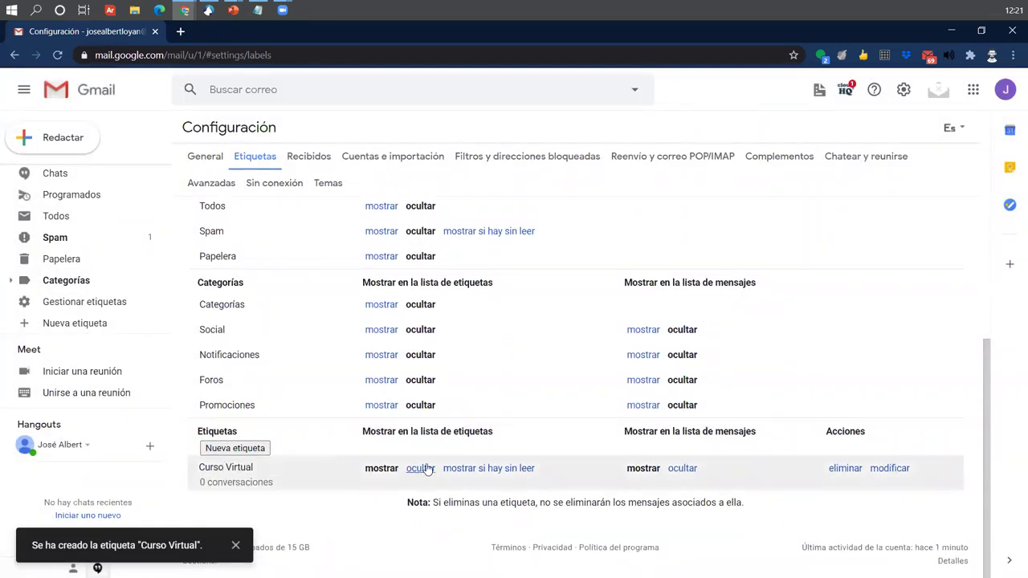
# Step: Rename the Curso Virtual label to 'Curso Virtual 2020' and close the desktop notifications snackbar
pyautogui.click(882, 468)
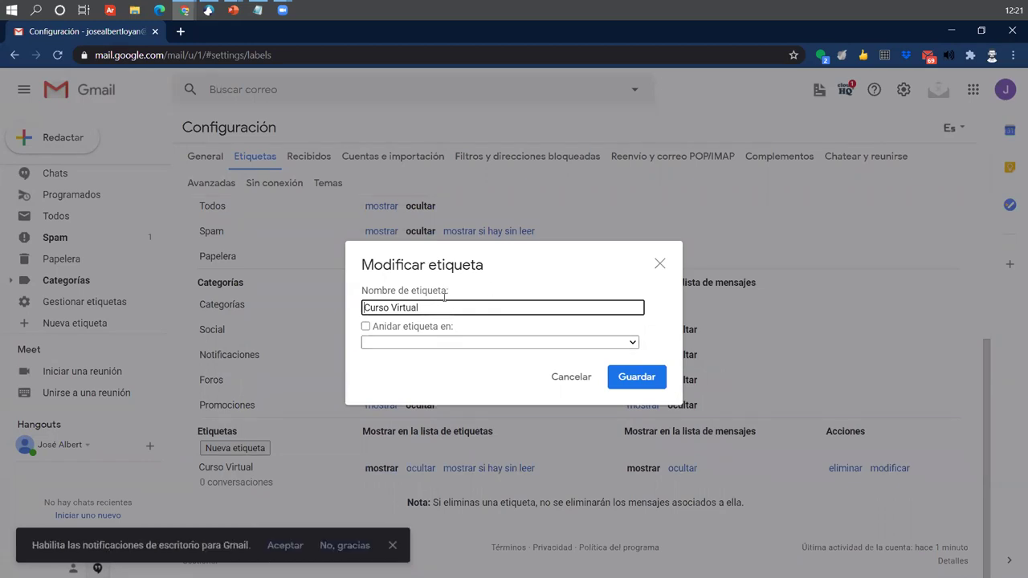
pyautogui.write('202')
pyautogui.click(639, 384)
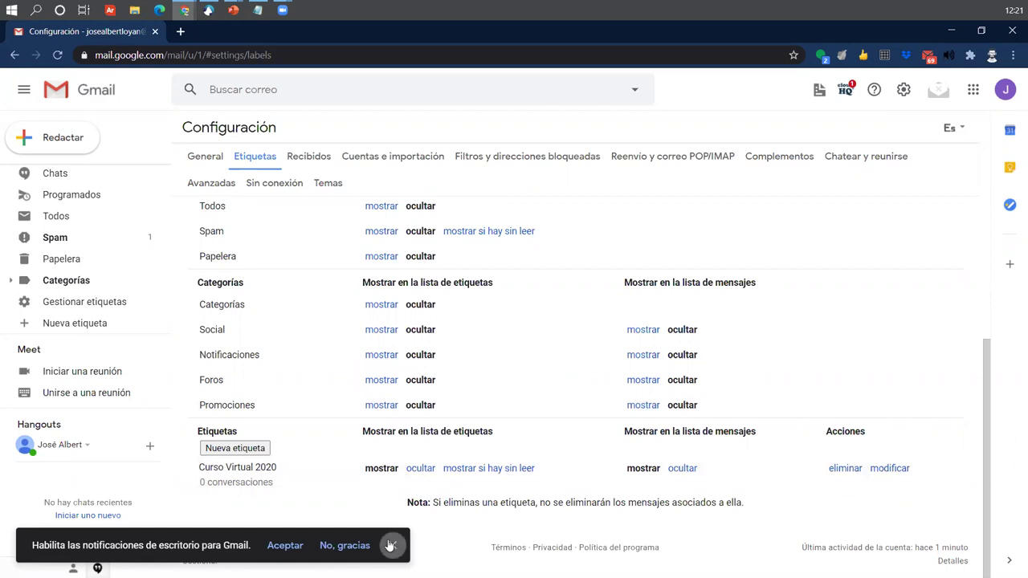
pyautogui.click(391, 545)
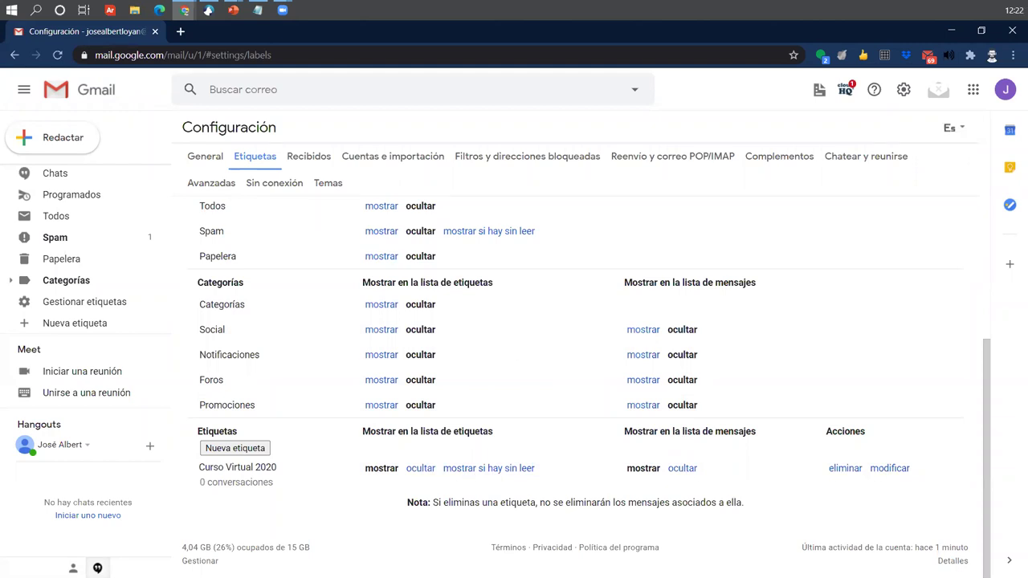
pyautogui.scroll(3, 120, 289)
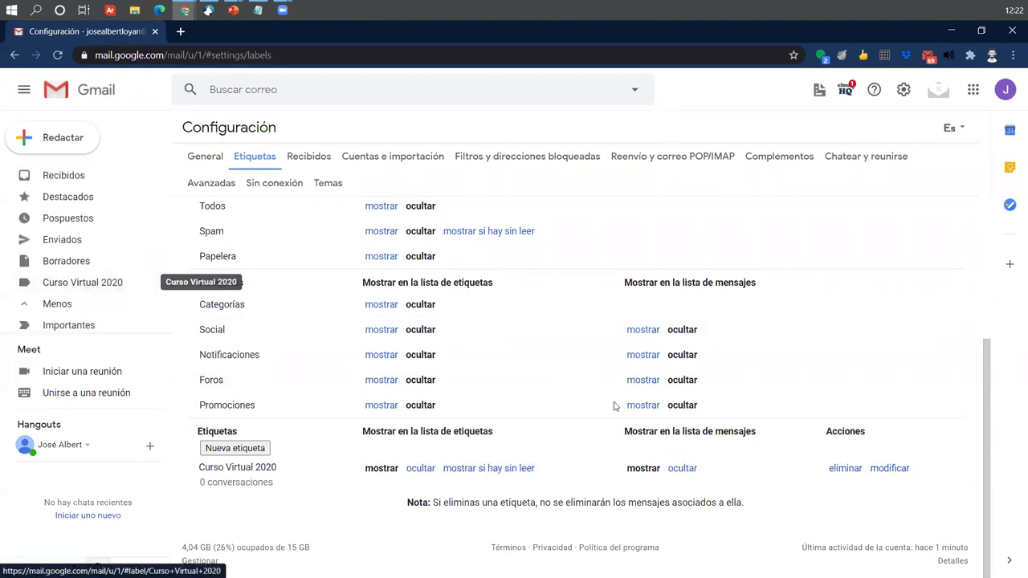
# Step: Label the first inbox email, the PLANTILLA_DISEÑO_UNIDAD_DIDÁCTICA.docx access request, with 'Curso Virtual 2020'
pyautogui.click(60, 177)
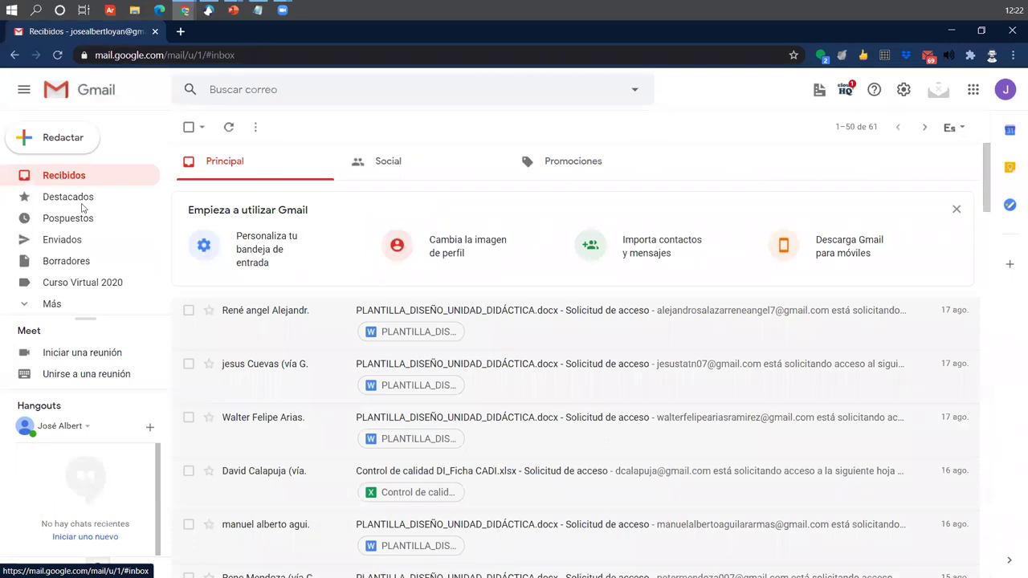
pyautogui.click(317, 331)
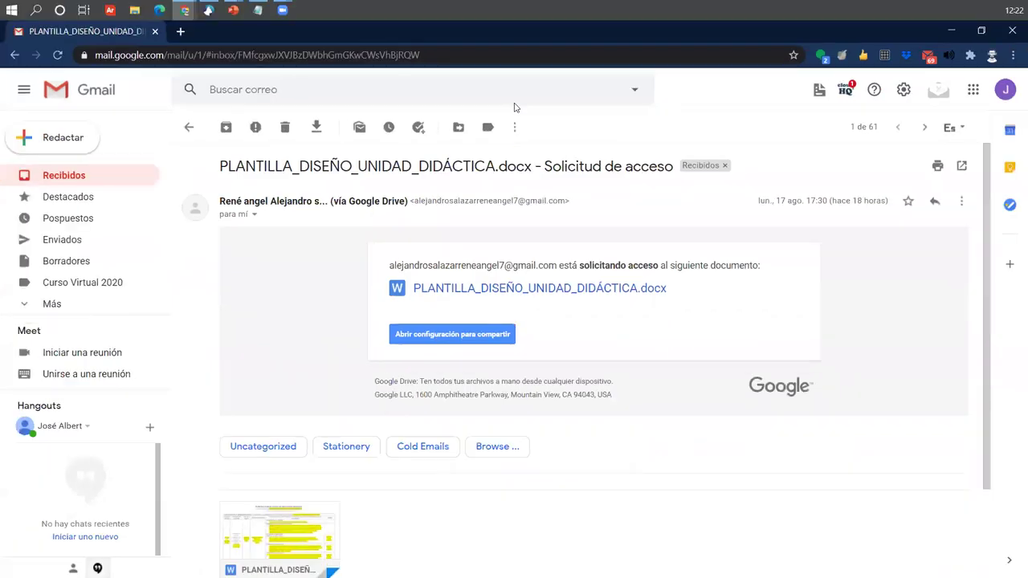
pyautogui.click(494, 106)
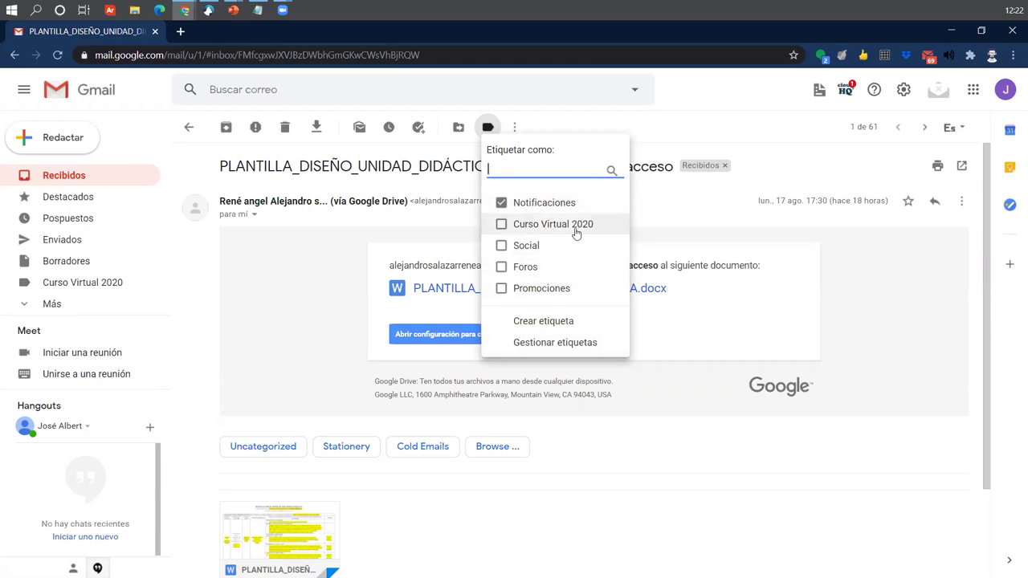
pyautogui.click(570, 232)
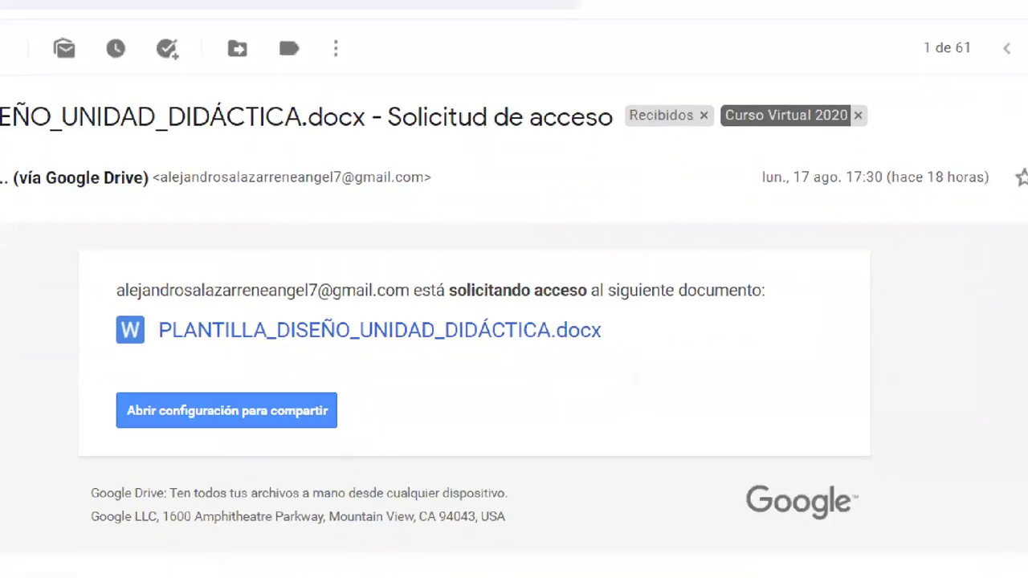
pyautogui.moveTo(609, 78)
pyautogui.mouseDown()
pyautogui.moveTo(693, 146)
pyautogui.moveTo(866, 148)
pyautogui.moveTo(917, 170)
pyautogui.moveTo(1002, 285)
pyautogui.mouseUp()
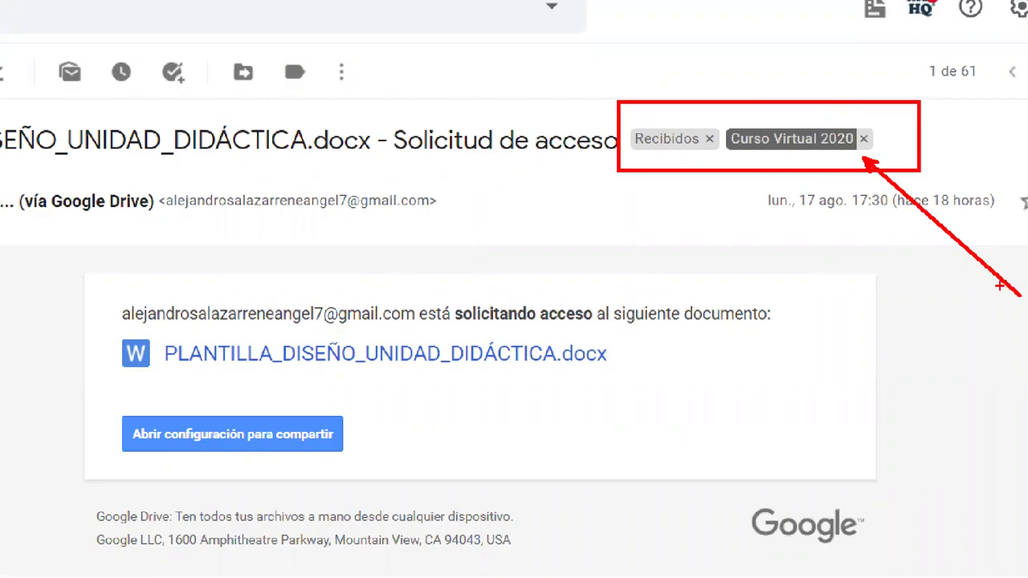
pyautogui.press('Escape')
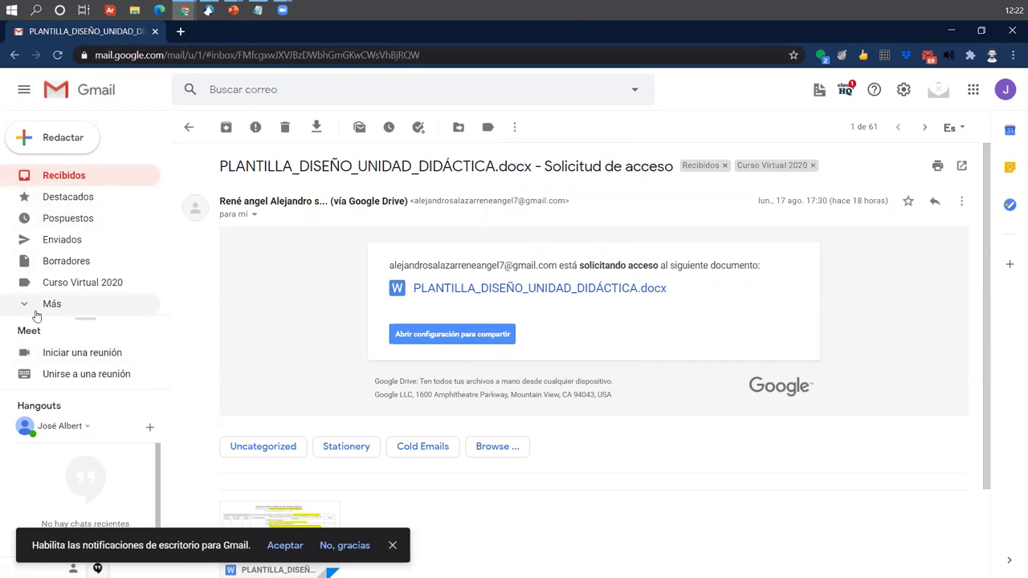
# Step: Make the Curso Virtual 2020 label dark green from its label view, then return to Recibidos
pyautogui.click(80, 283)
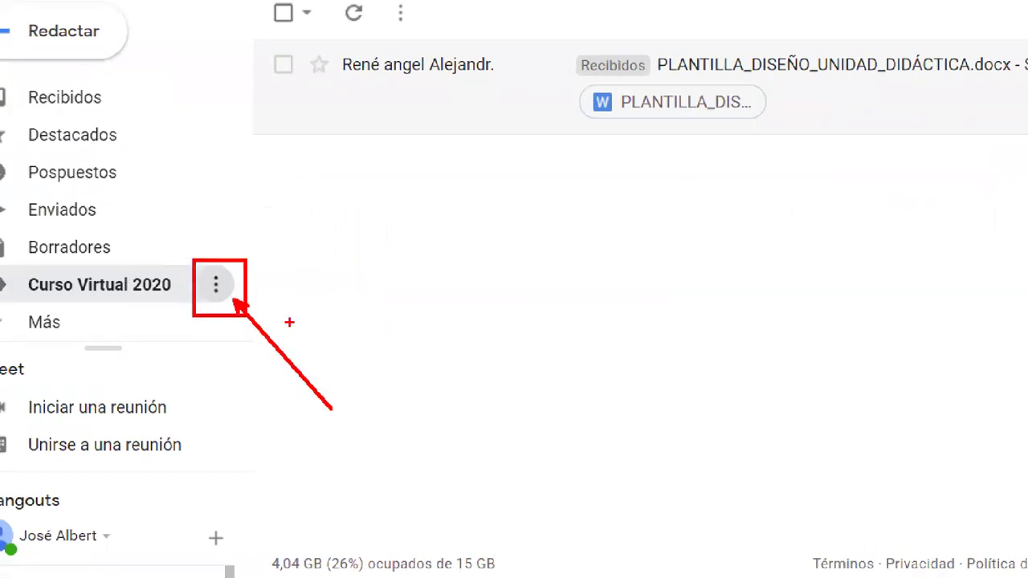
pyautogui.click(215, 284)
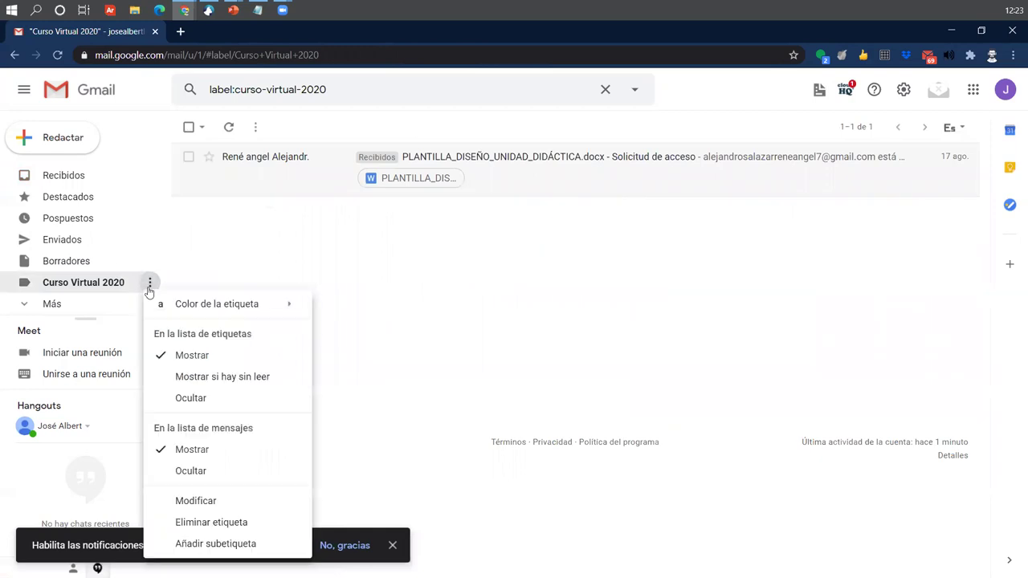
pyautogui.moveTo(195, 310)
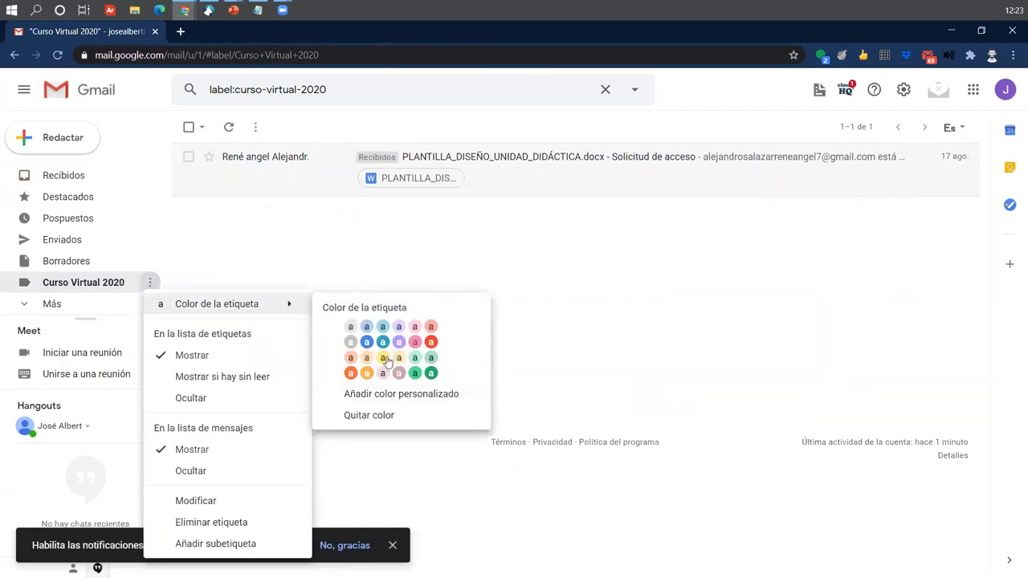
pyautogui.click(430, 373)
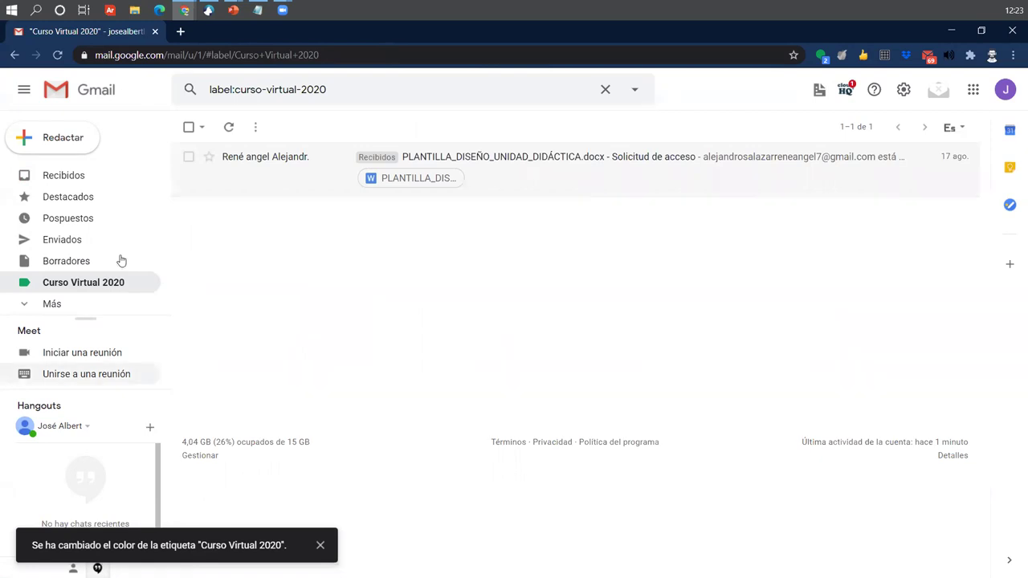
pyautogui.click(98, 180)
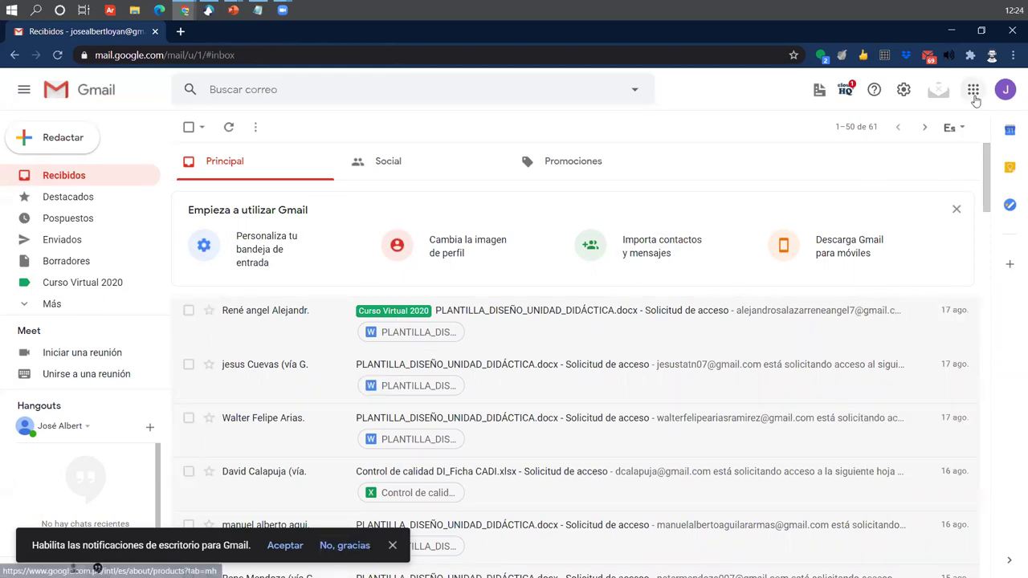
# Step: Go to the Filtros y direcciones bloqueadas settings tab and start a new filter
pyautogui.click(903, 89)
pyautogui.click(913, 160)
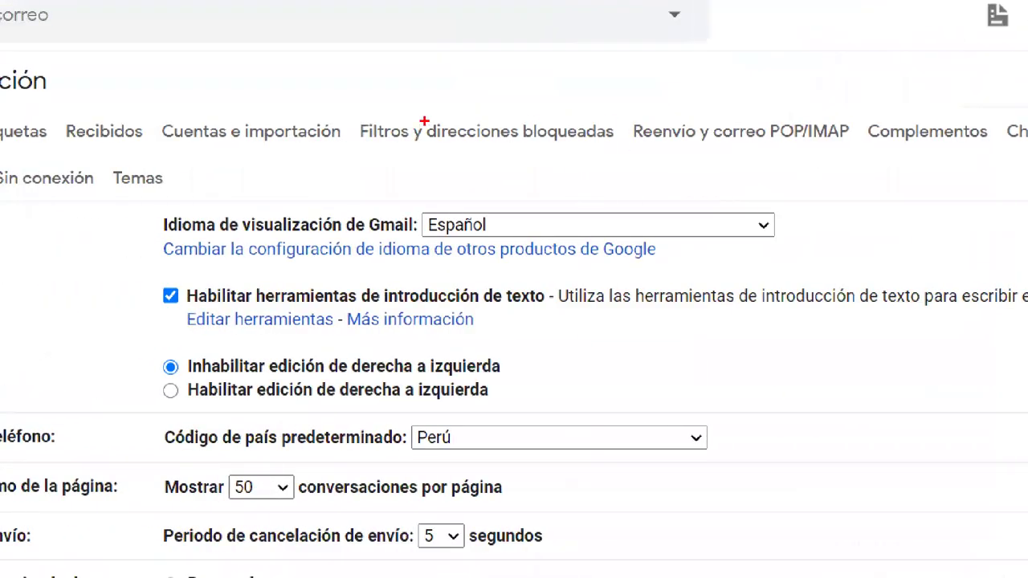
pyautogui.moveTo(351, 110)
pyautogui.mouseDown()
pyautogui.moveTo(616, 151)
pyautogui.moveTo(680, 225)
pyautogui.mouseUp()
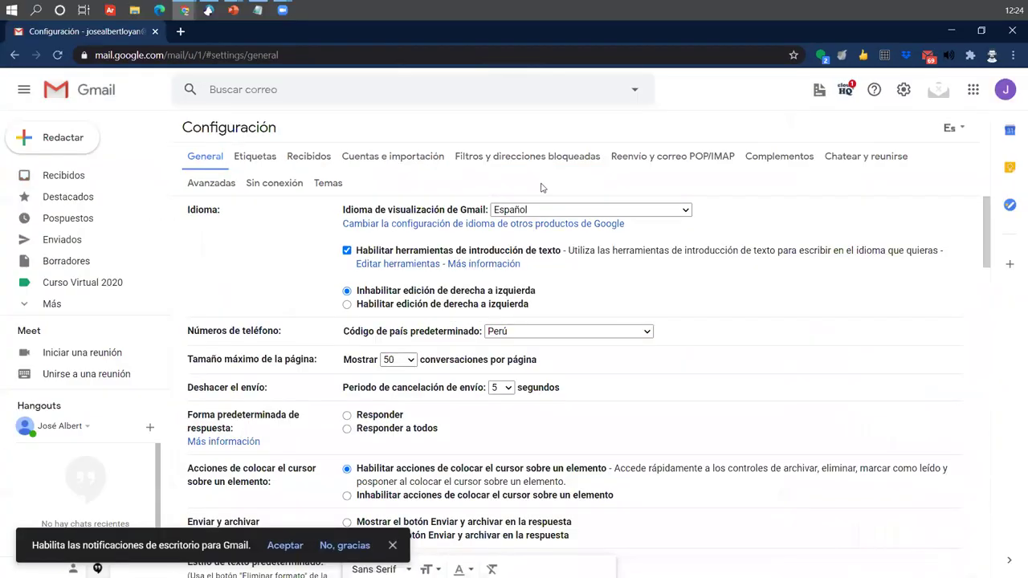
pyautogui.click(476, 126)
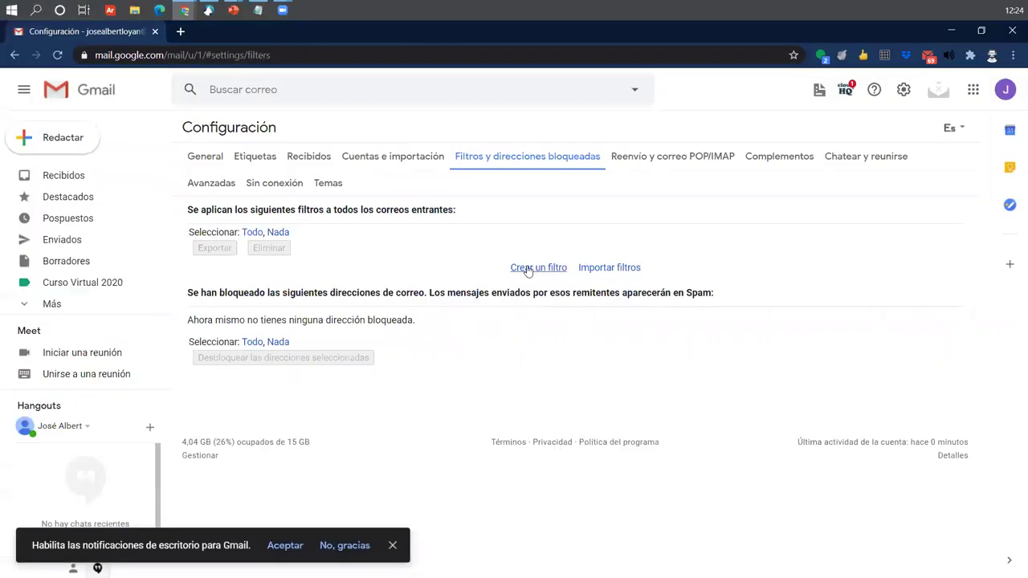
pyautogui.click(528, 269)
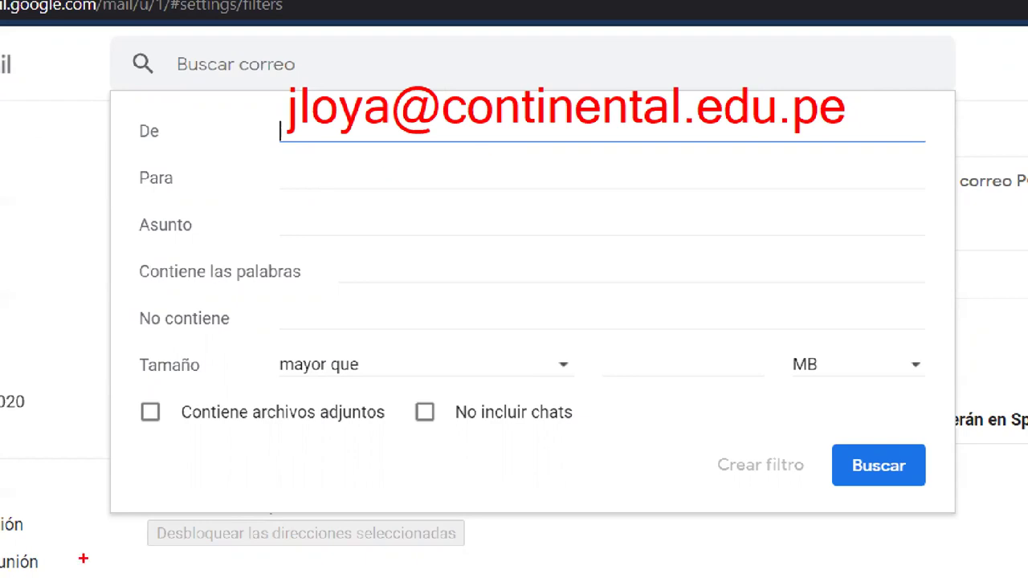
# Step: Enter the sender's e-mail address in the De field, tick No incluir chats, and continue
pyautogui.moveTo(251, 64)
pyautogui.mouseDown()
pyautogui.moveTo(880, 146)
pyautogui.moveTo(934, 45)
pyautogui.mouseUp()
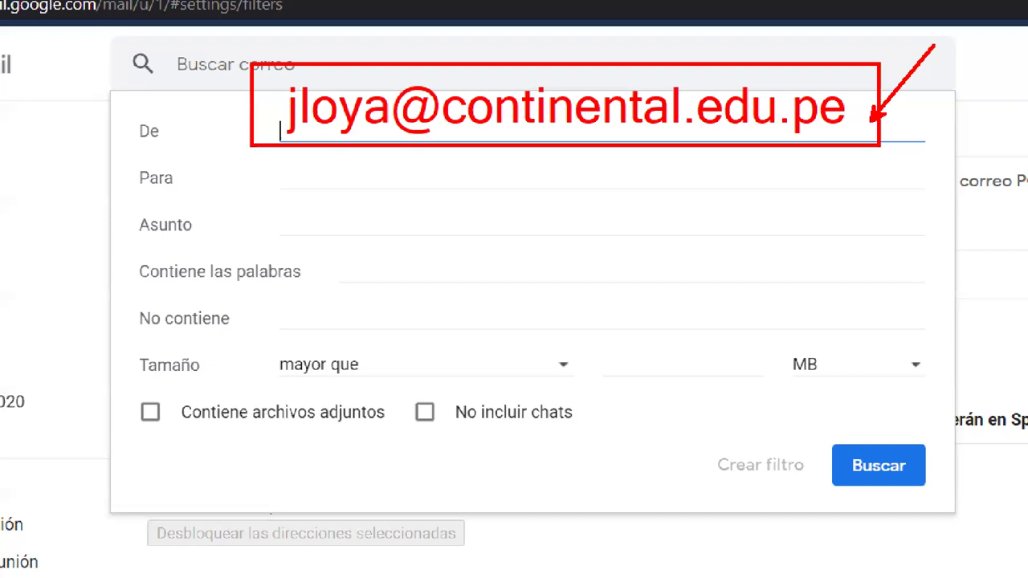
pyautogui.moveTo(395, 387)
pyautogui.mouseDown()
pyautogui.moveTo(673, 432)
pyautogui.moveTo(655, 434)
pyautogui.mouseUp()
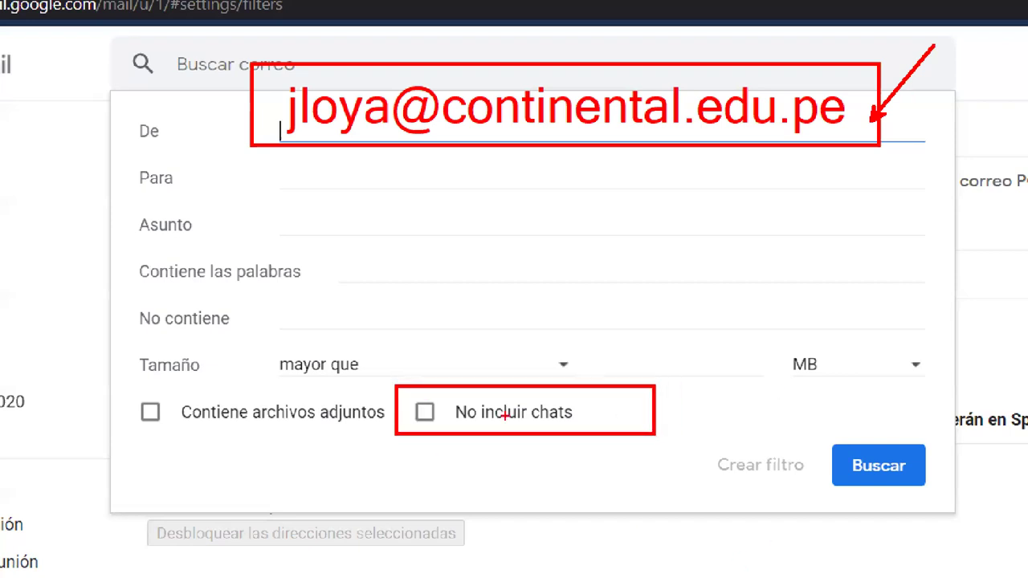
pyautogui.moveTo(424, 412)
pyautogui.mouseDown()
pyautogui.moveTo(437, 432)
pyautogui.moveTo(454, 372)
pyautogui.mouseUp()
pyautogui.press('Escape')
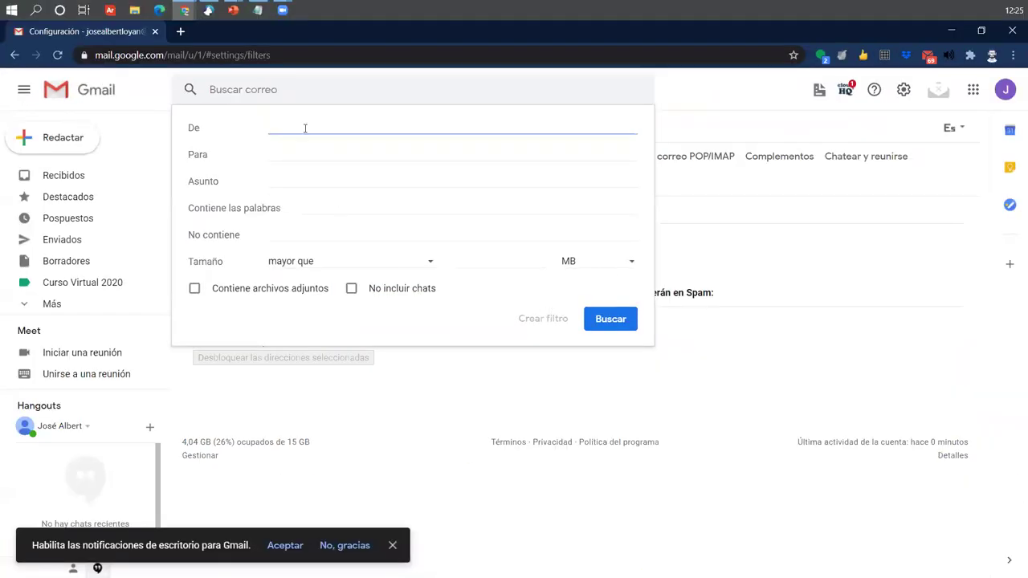
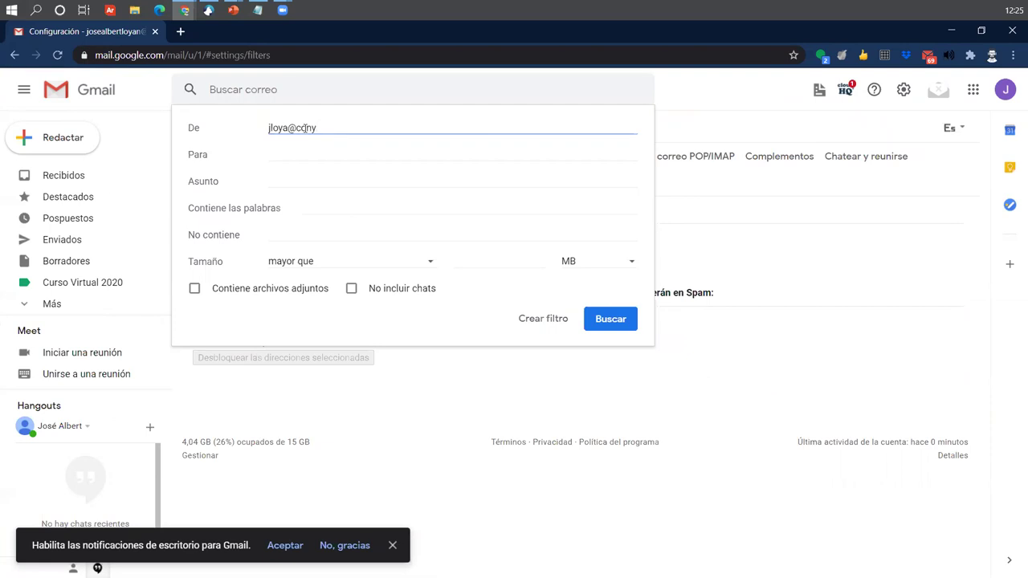
pyautogui.press('Tab')
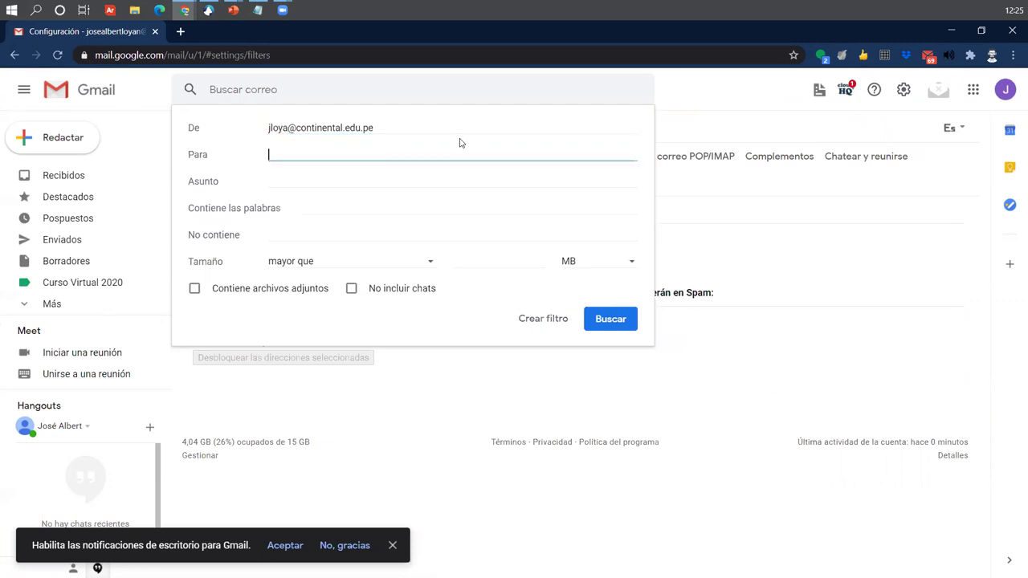
pyautogui.click(351, 288)
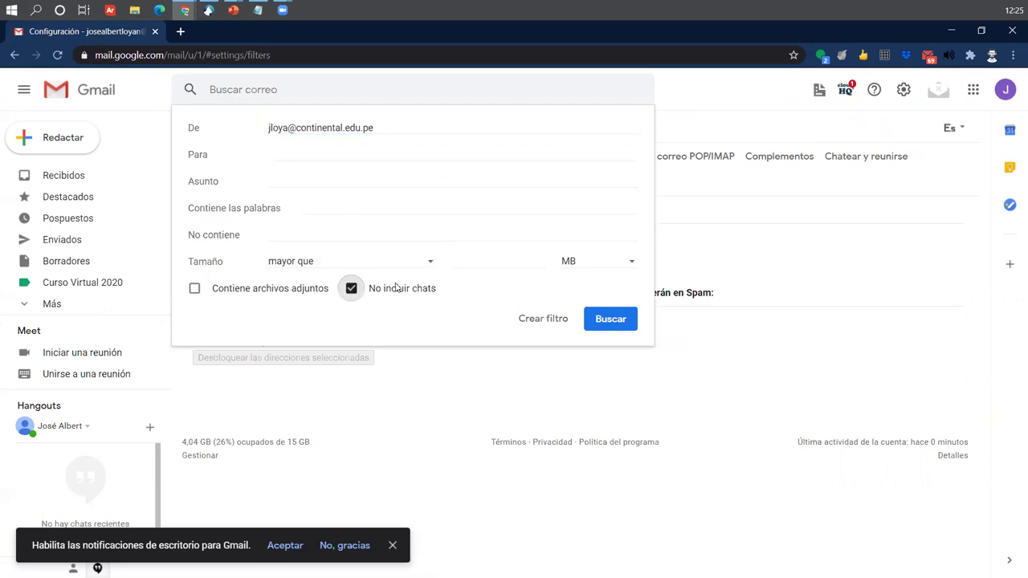
pyautogui.click(522, 319)
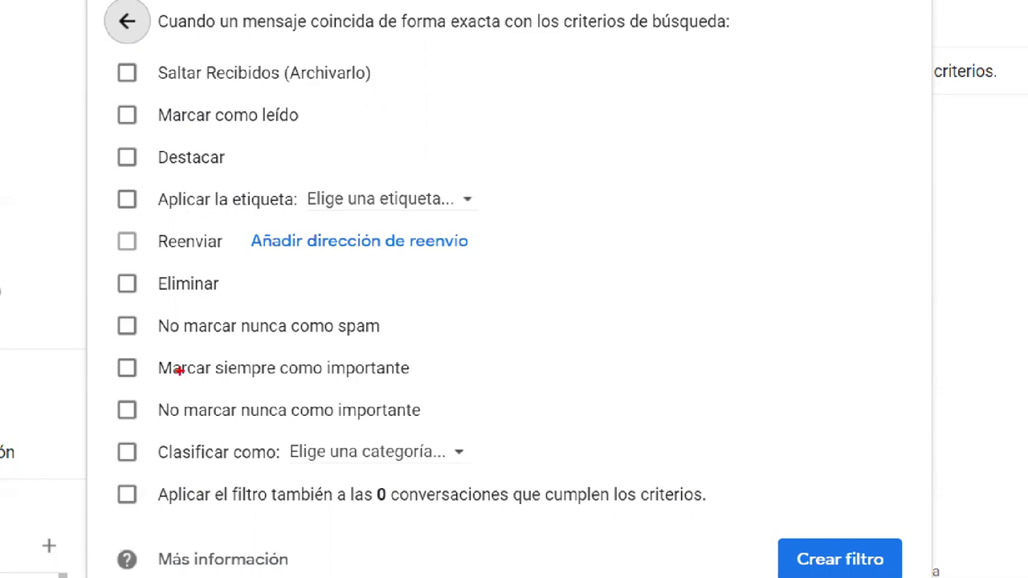
# Step: Set the filter to mark mail as read and apply 'Curso Virtual 2020', then save it
pyautogui.moveTo(114, 101)
pyautogui.mouseDown()
pyautogui.moveTo(126, 119)
pyautogui.moveTo(148, 80)
pyautogui.mouseUp()
pyautogui.moveTo(110, 192); pyautogui.dragTo(167, 165)
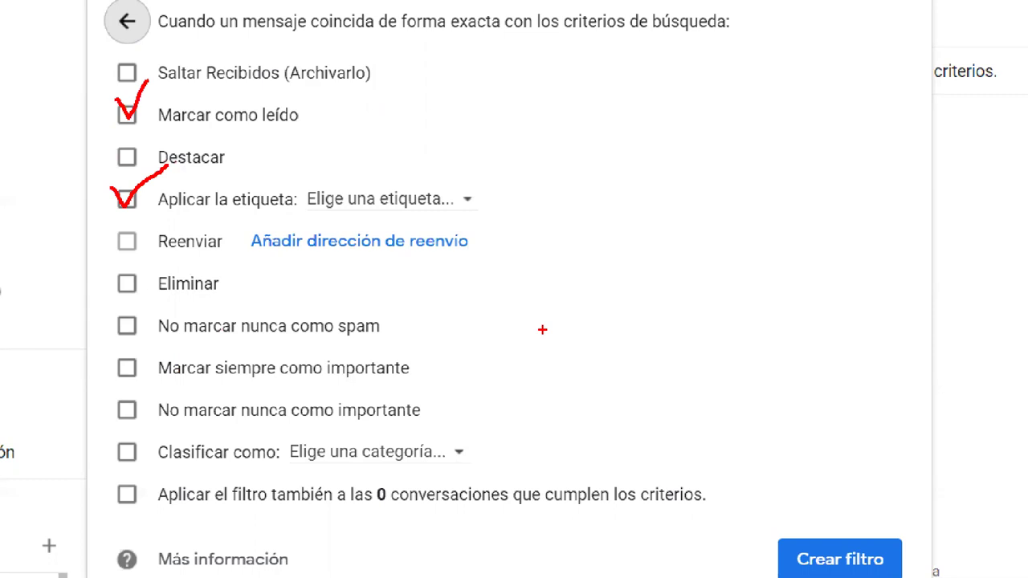
pyautogui.click(229, 119)
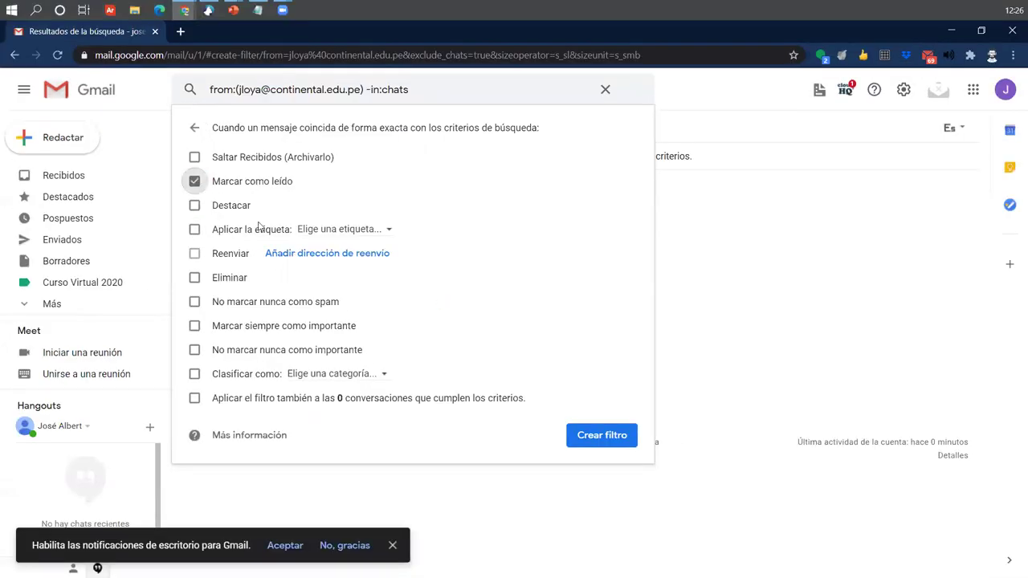
pyautogui.click(353, 229)
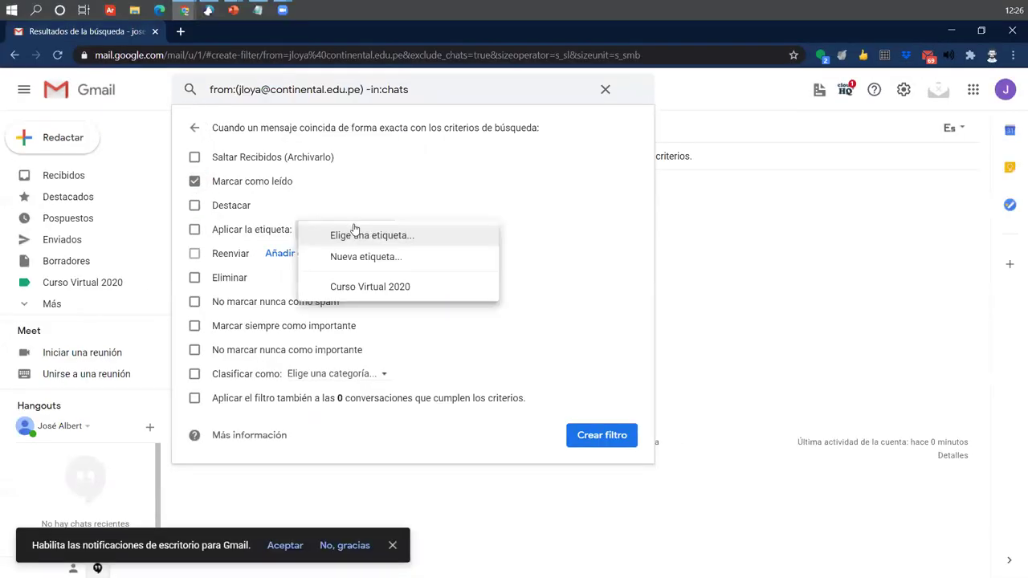
pyautogui.click(407, 286)
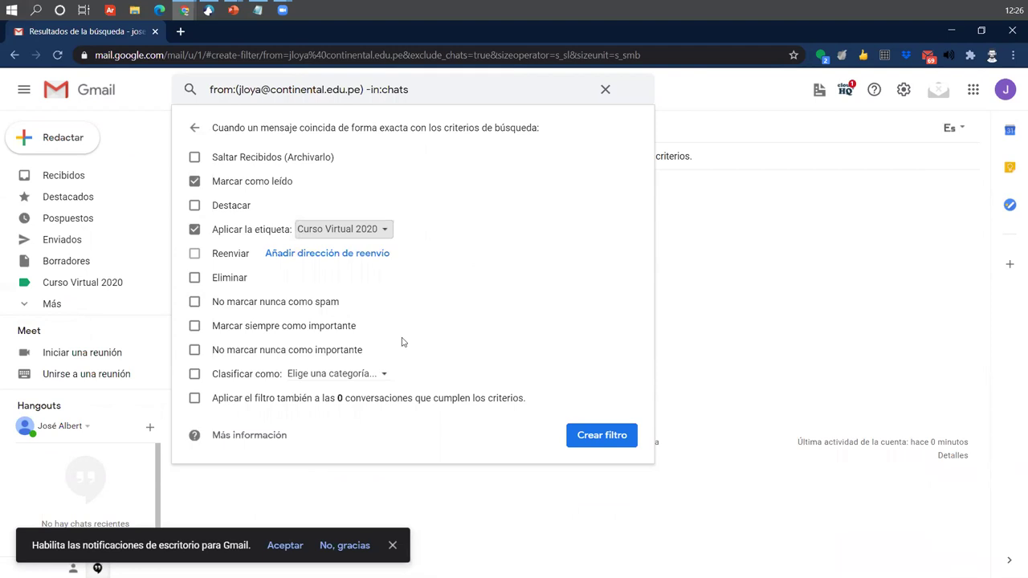
pyautogui.click(594, 435)
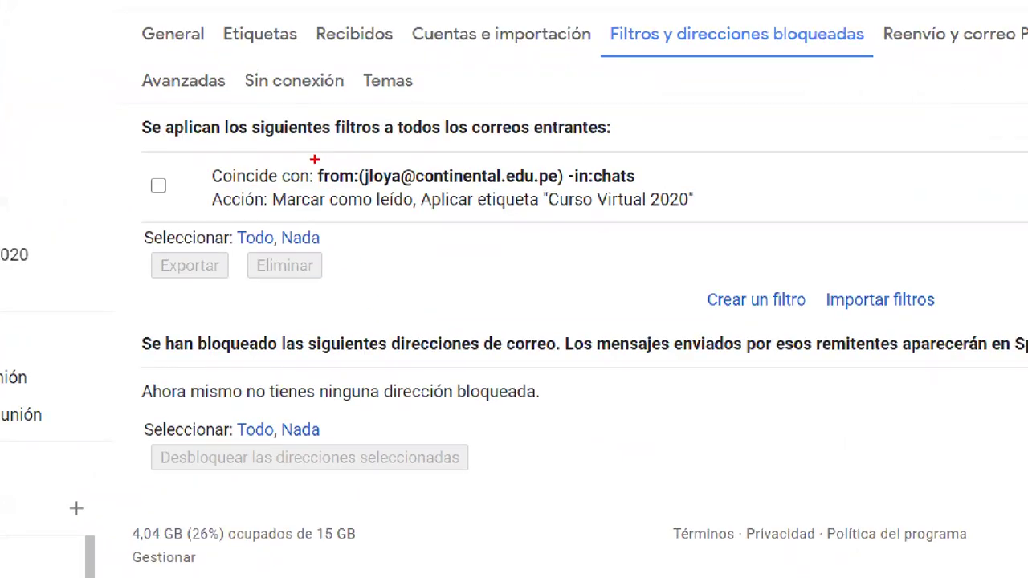
# Step: Review the new filter entry on the Filtros y direcciones bloqueadas tab
pyautogui.moveTo(314, 159); pyautogui.dragTo(577, 192)
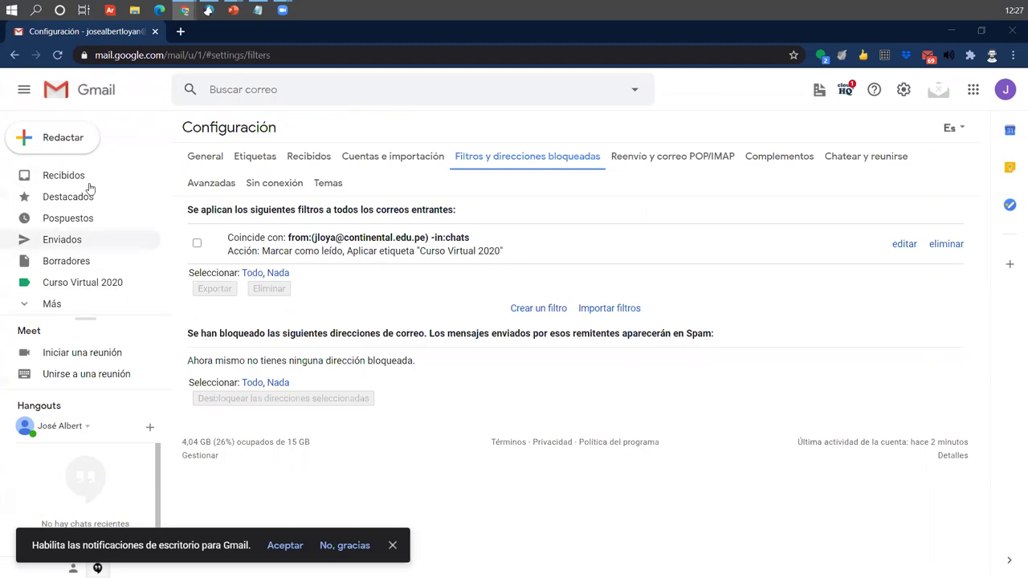
# Step: Return to the inbox with the g i shortcut, then switch to the window with the 'Mensaje de prueba' draft
pyautogui.click(460, 209)
pyautogui.press('g')
pyautogui.press('i')
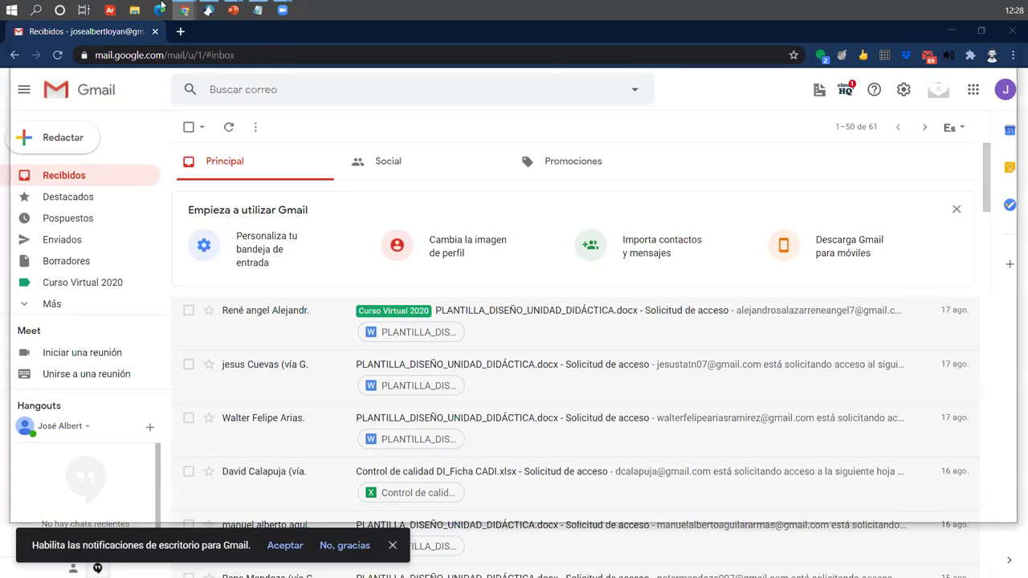
pyautogui.hotkey('alt', 'Tab')
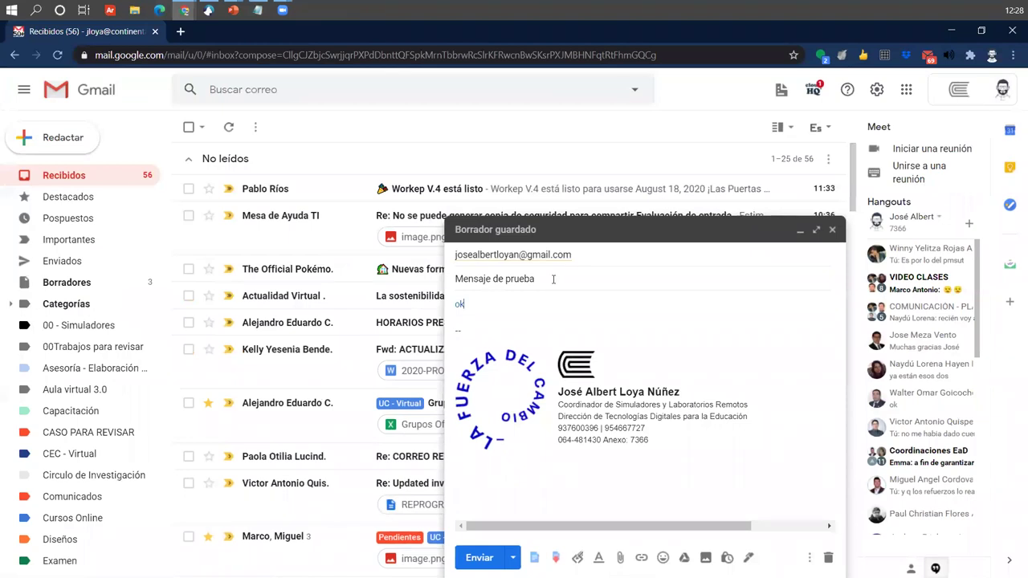
# Step: Send the 'Mensaje de prueba' test, then reload the receiving inbox until it arrives labelled Curso Virtual 2020
pyautogui.click(472, 557)
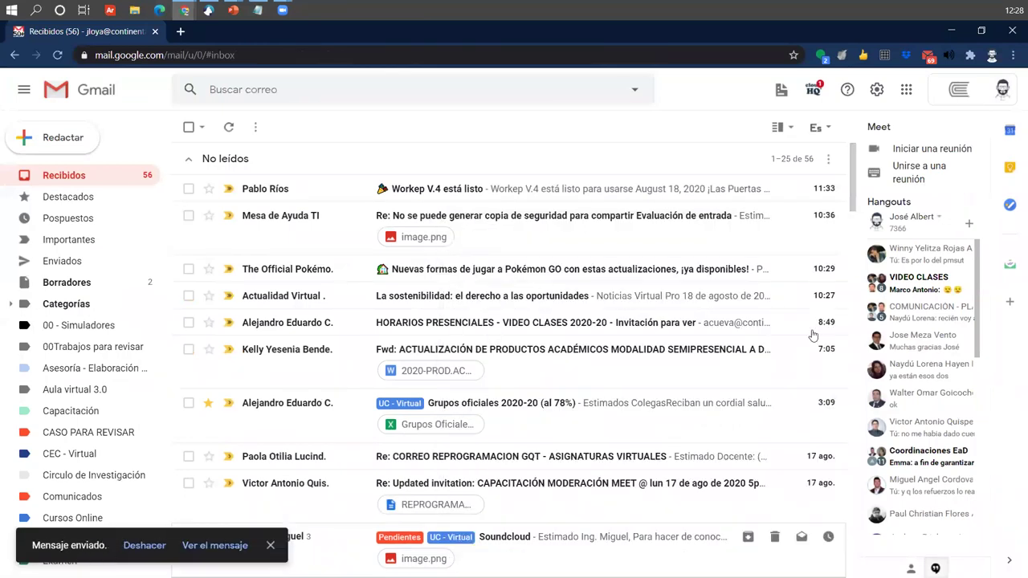
pyautogui.click(953, 31)
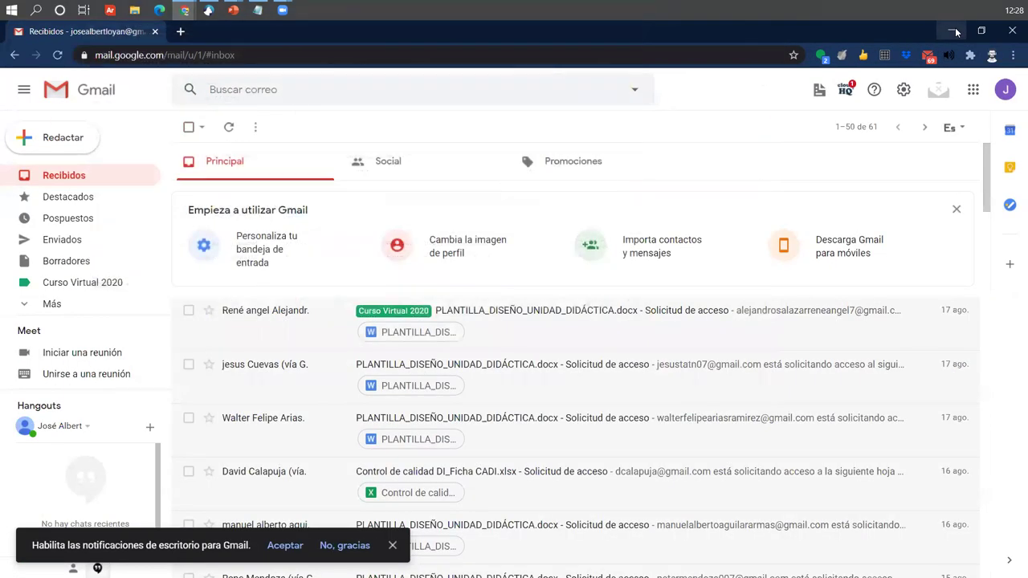
pyautogui.click(57, 56)
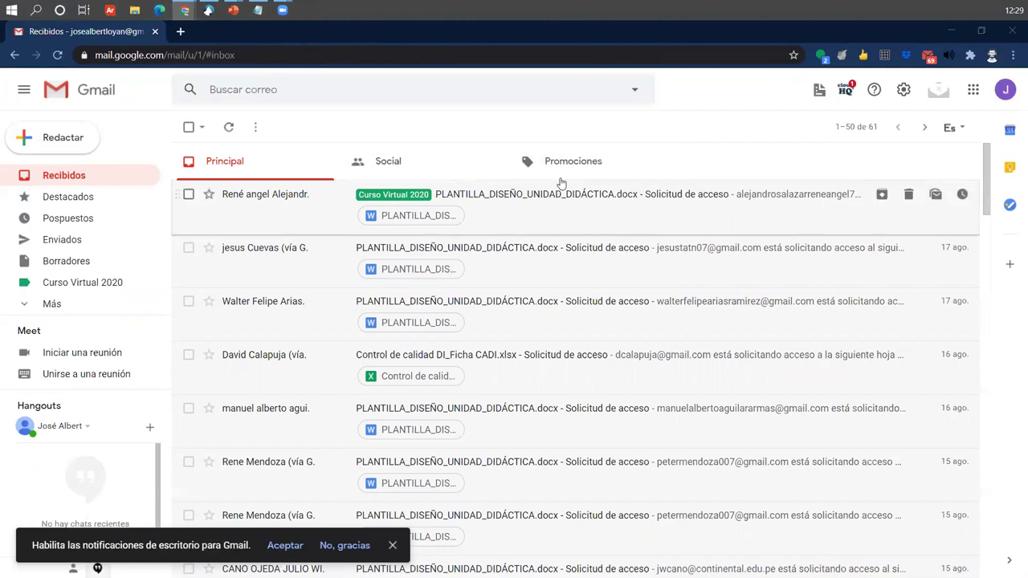
pyautogui.click(59, 55)
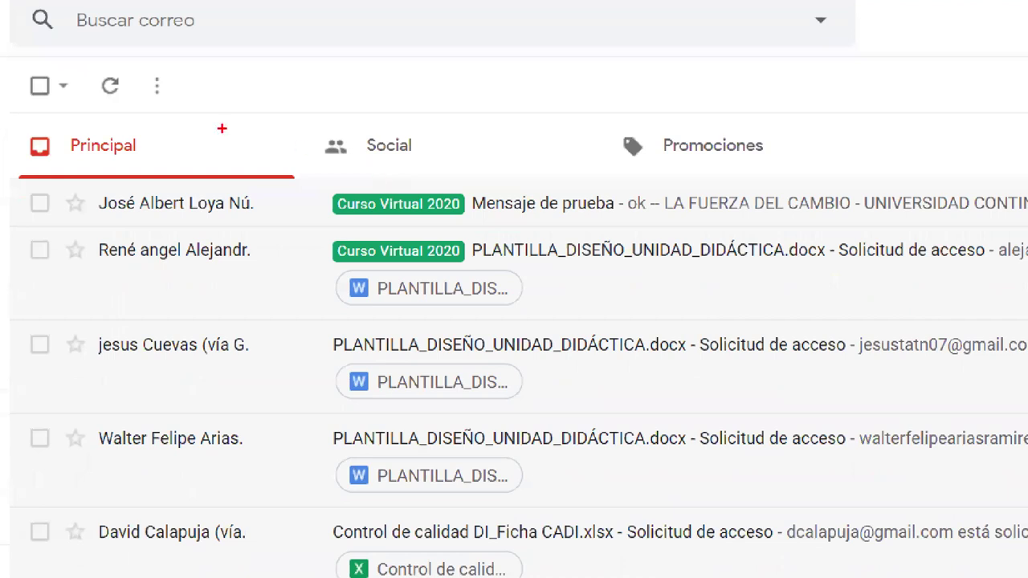
pyautogui.moveTo(51, 171); pyautogui.dragTo(273, 224)
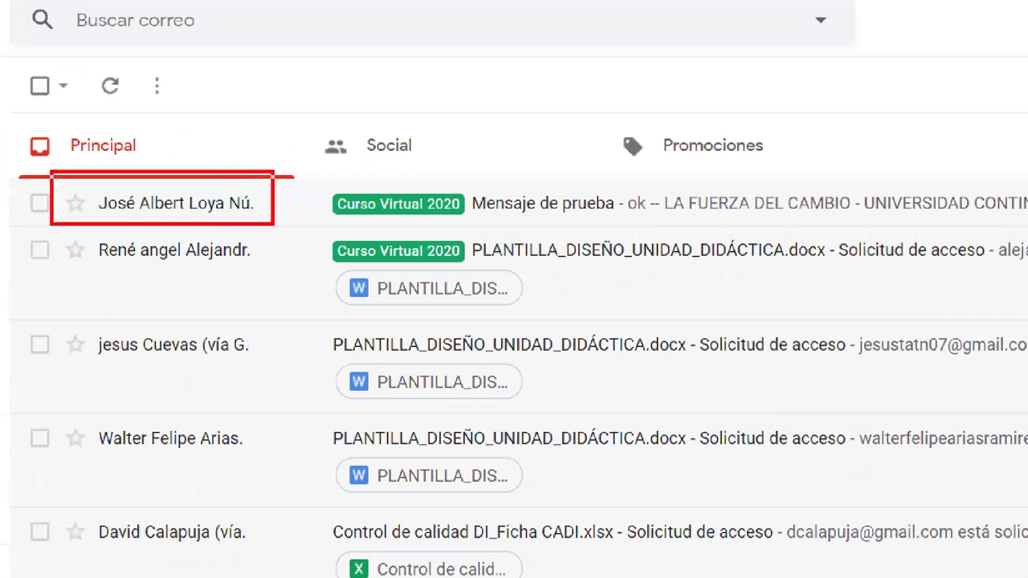
pyautogui.moveTo(249, 193); pyautogui.dragTo(329, 37)
pyautogui.moveTo(316, 172)
pyautogui.mouseDown()
pyautogui.moveTo(665, 233)
pyautogui.moveTo(755, 227)
pyautogui.moveTo(806, 88)
pyautogui.mouseUp()
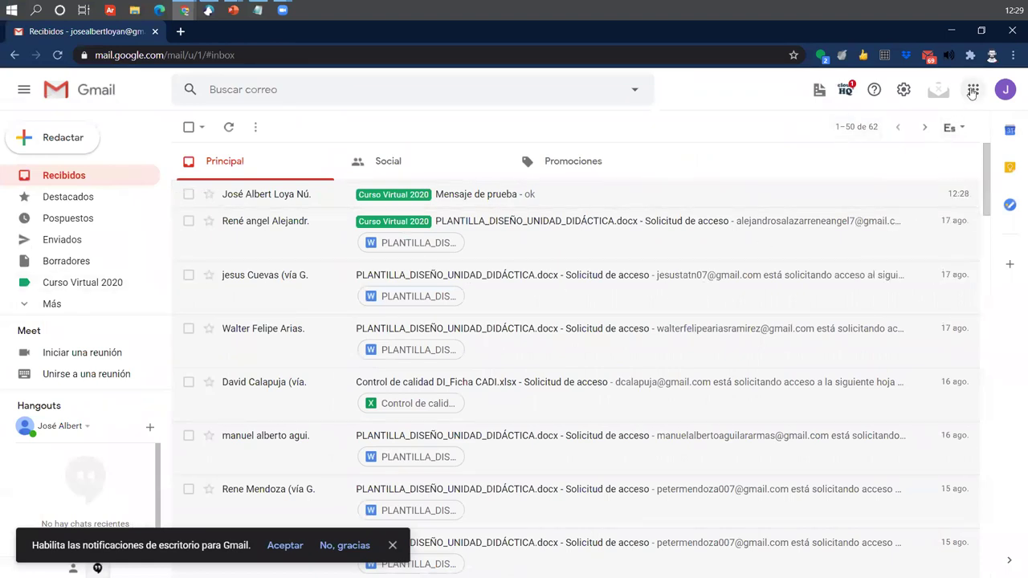
# Step: Edit the sender filter in Settings > Filters to uncheck 'Mark as read' and update it
pyautogui.click(903, 89)
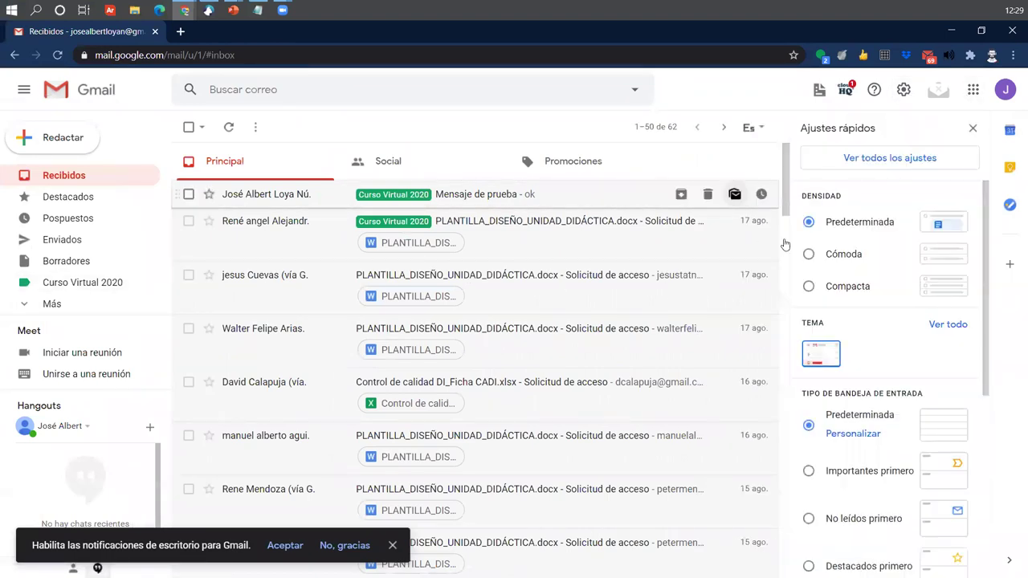
pyautogui.click(884, 169)
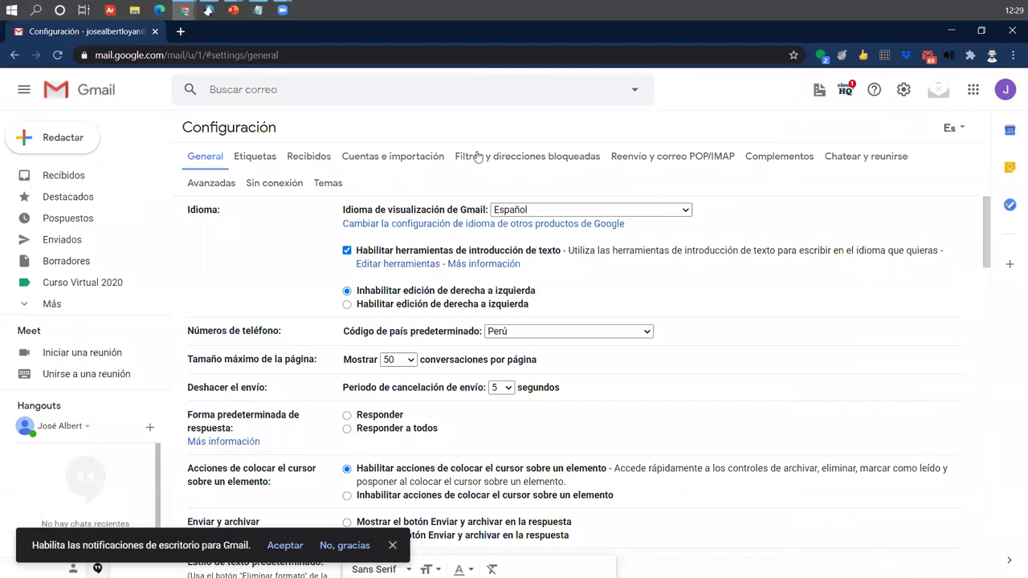
pyautogui.click(477, 154)
pyautogui.click(893, 247)
pyautogui.click(540, 319)
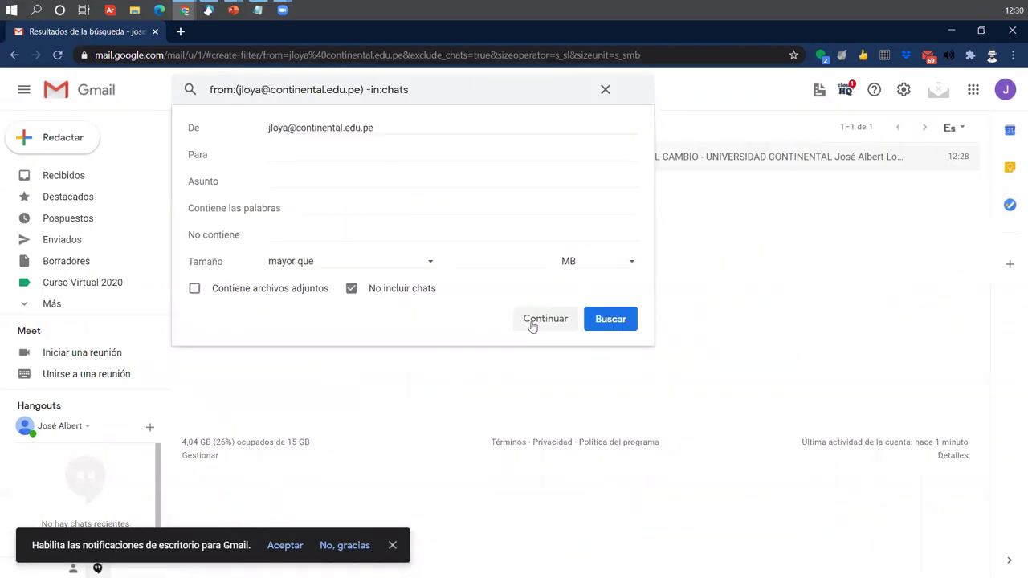
pyautogui.click(631, 379)
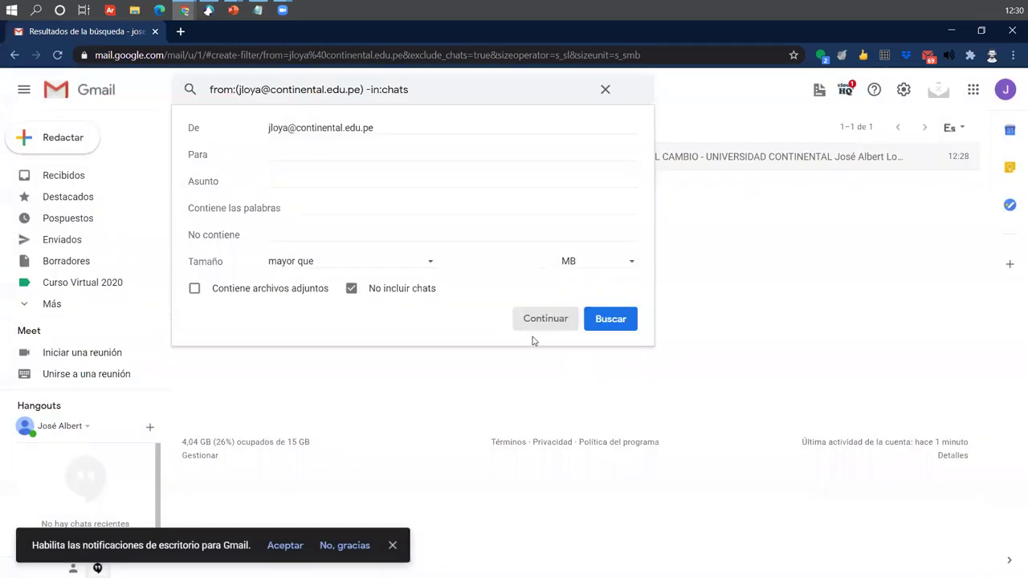
pyautogui.click(252, 182)
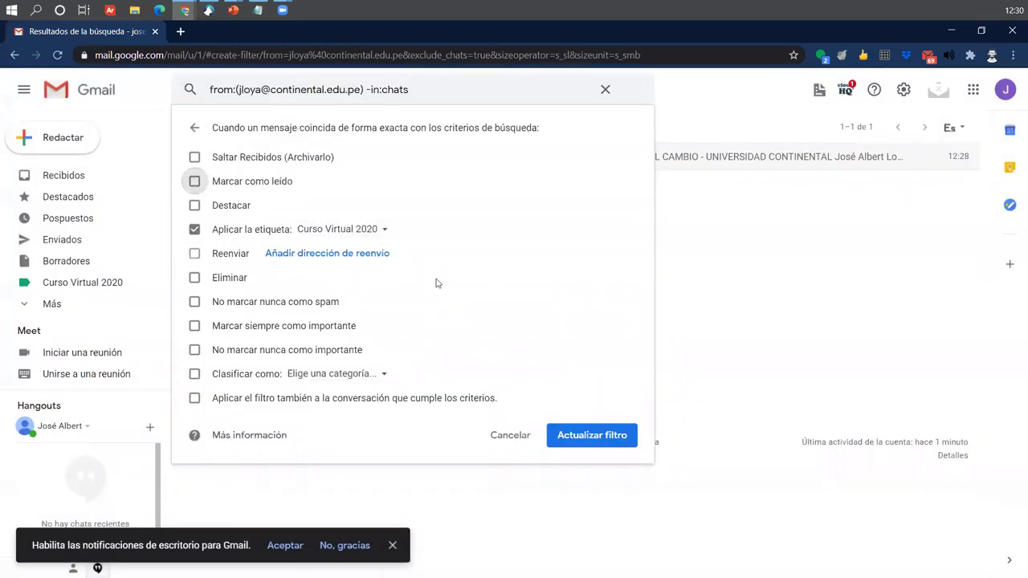
pyautogui.click(594, 435)
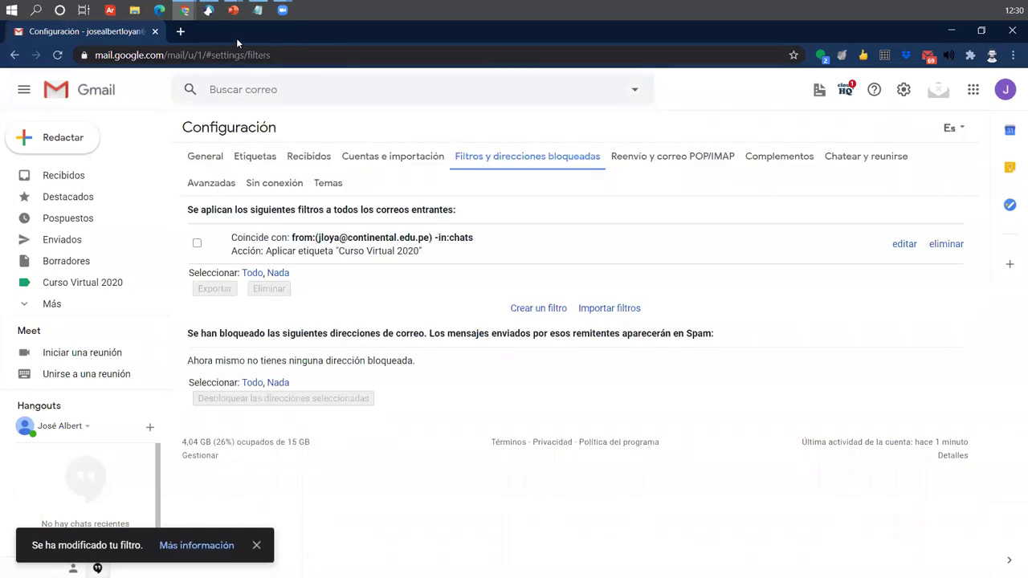
# Step: In the sender's window, start a new email addressed to the receiving account
pyautogui.moveTo(184, 10)
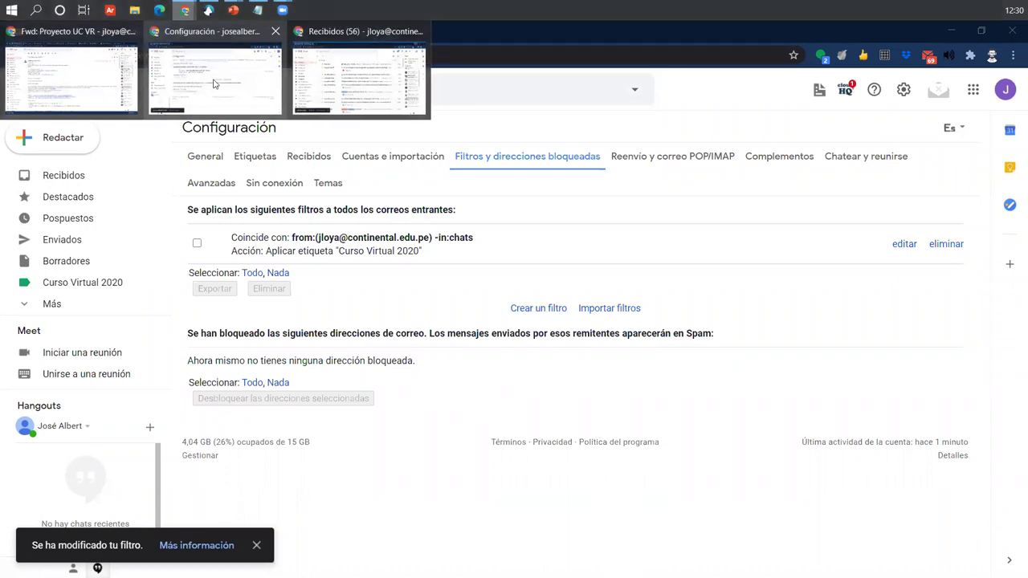
pyautogui.click(415, 73)
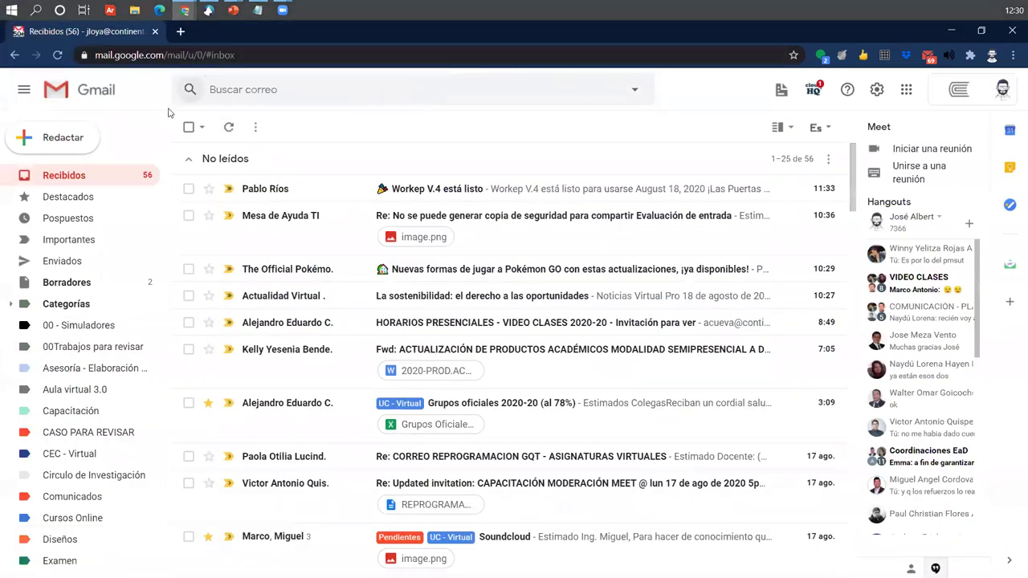
pyautogui.click(78, 137)
pyautogui.write('josel')
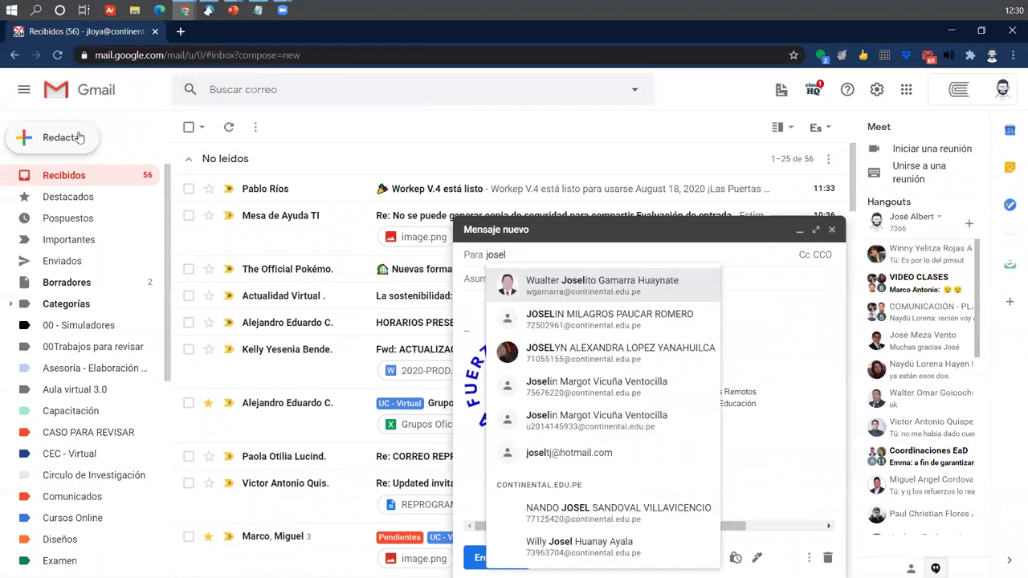
pyautogui.press('BackSpace')
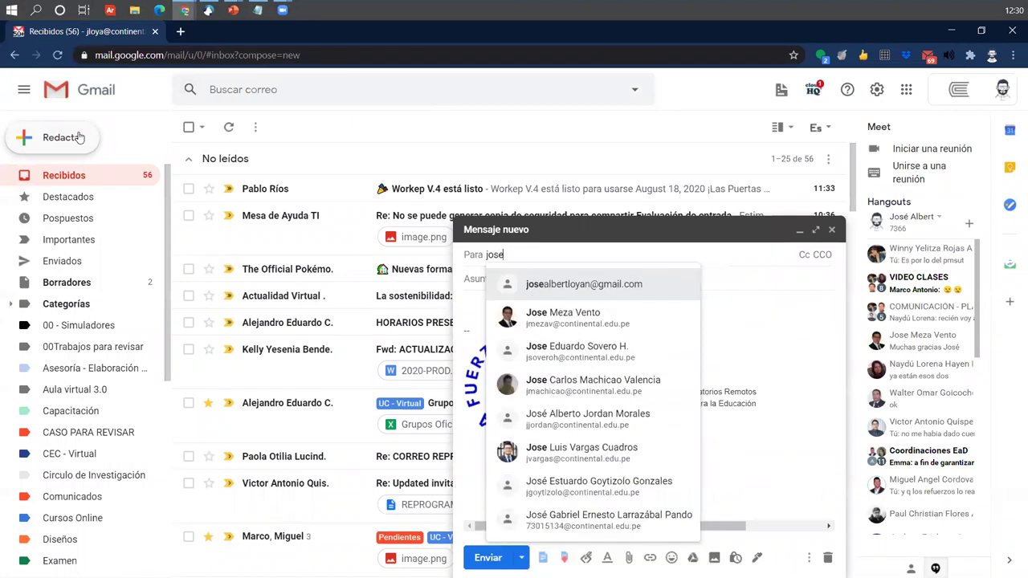
pyautogui.press('Return')
pyautogui.press('Tab')
# Step: Give the email the subject 'Prrueba 02' and body 'ok', and send it
pyautogui.write('Preuba 02')
pyautogui.press('BackSpace')
pyautogui.press('BackSpace')
pyautogui.press('BackSpace')
pyautogui.press('BackSpace')
pyautogui.press('BackSpace')
pyautogui.press('BackSpace')
pyautogui.press('BackSpace')
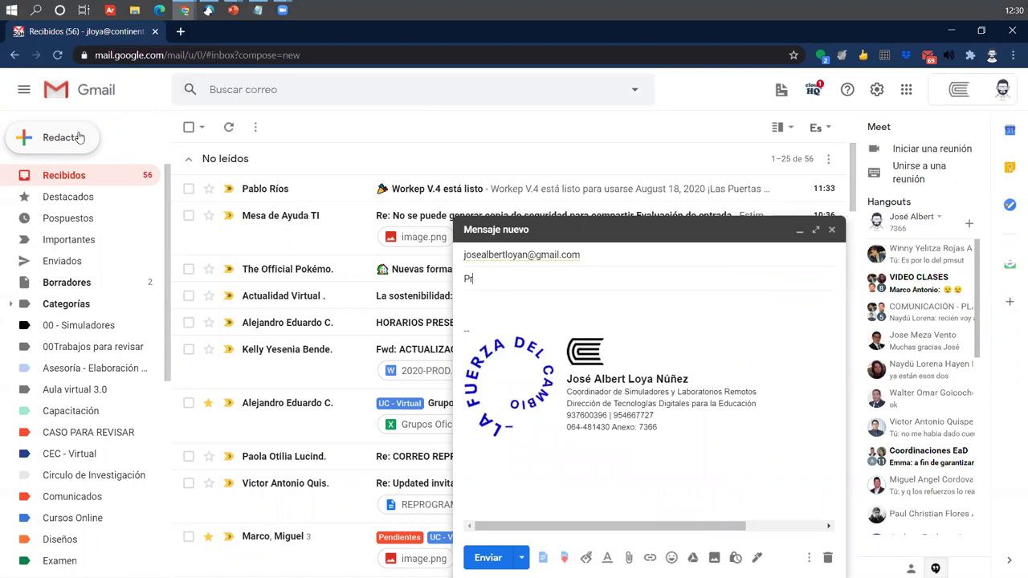
pyautogui.write('rueba 02')
pyautogui.press('Tab')
pyautogui.write('ok')
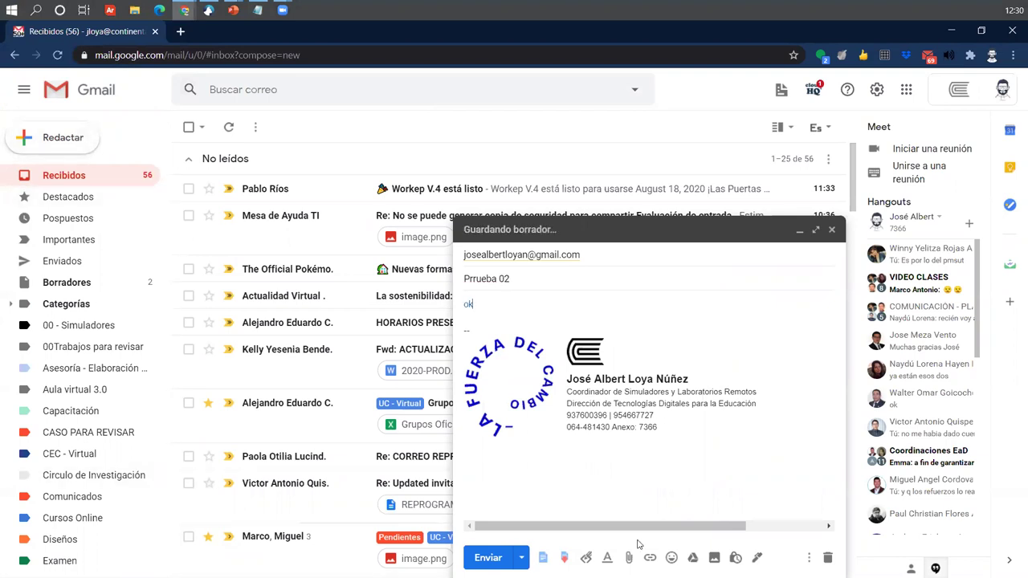
pyautogui.click(486, 557)
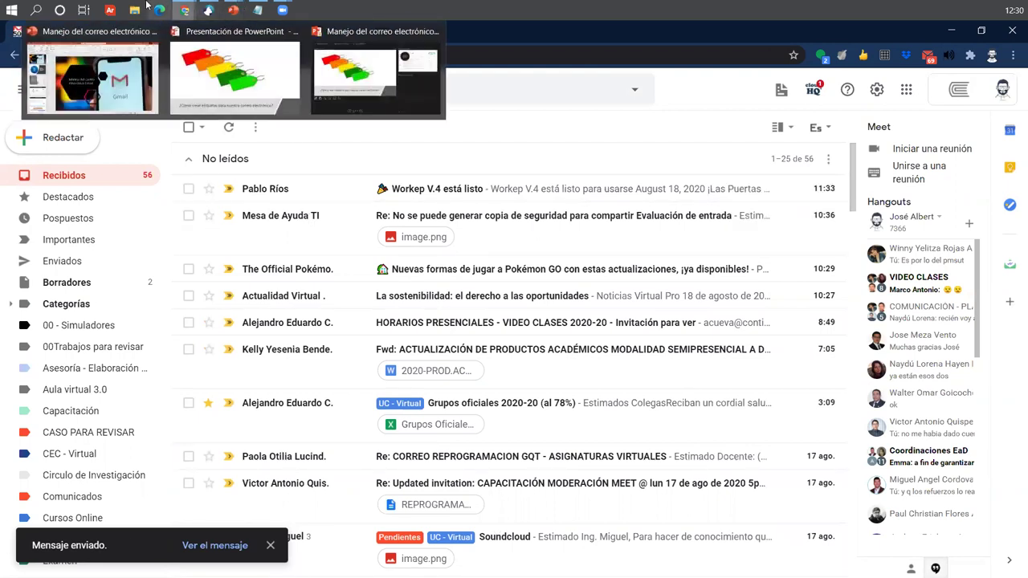
# Step: Bring the receiving account's Chrome window forward and open its Recibidos inbox
pyautogui.moveTo(183, 8)
pyautogui.moveTo(205, 37)
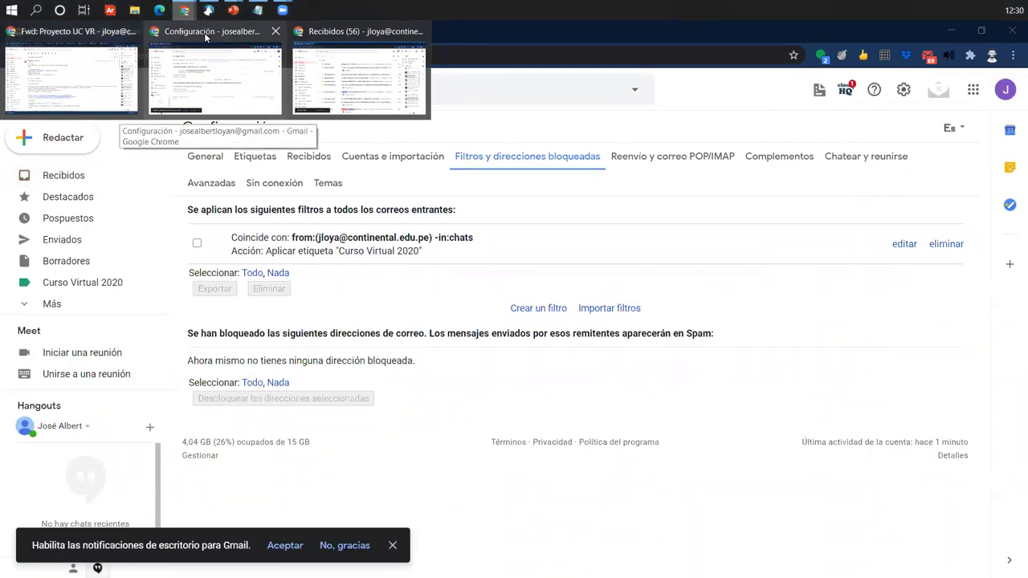
pyautogui.click(333, 113)
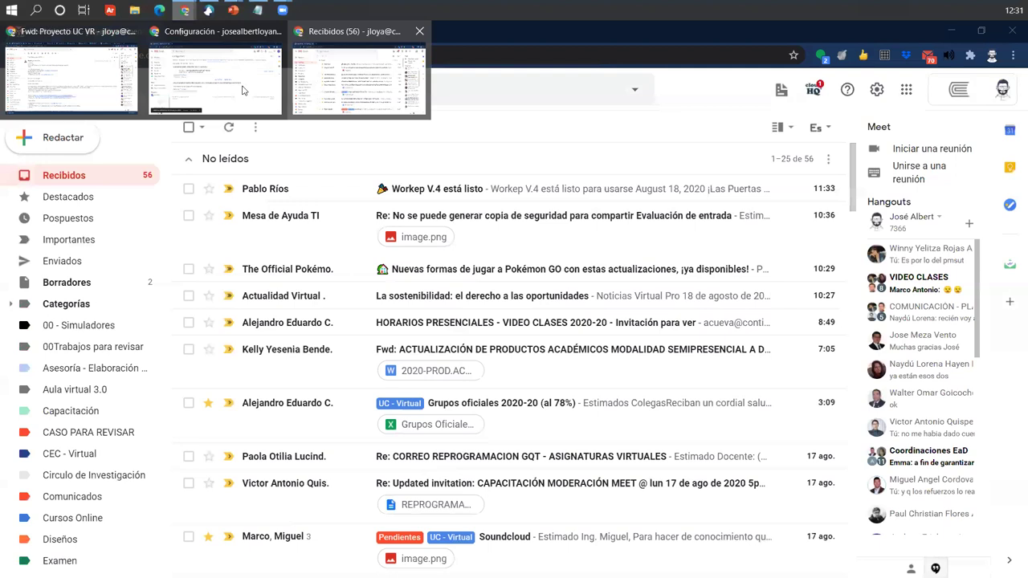
pyautogui.click(242, 90)
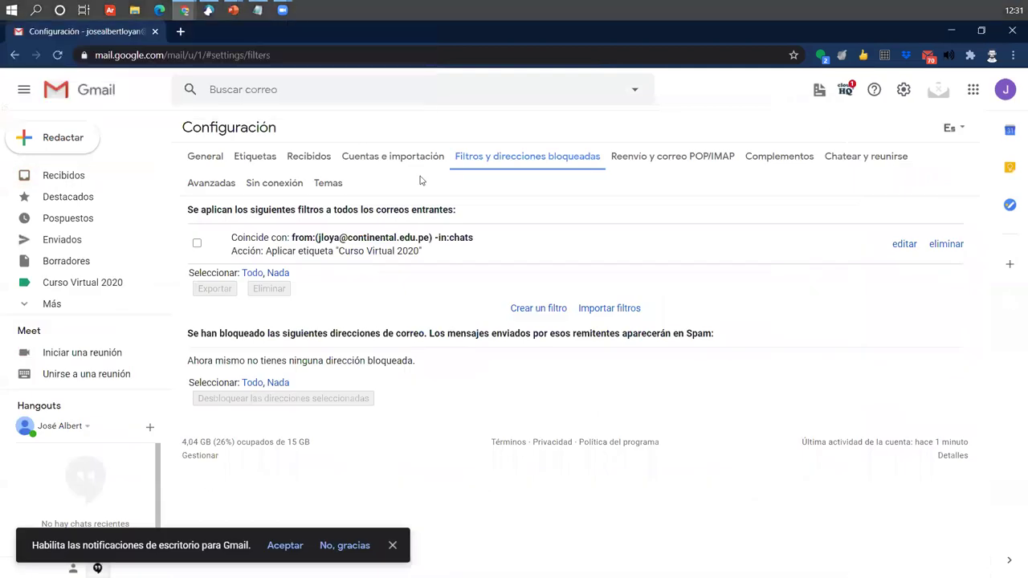
pyautogui.click(67, 177)
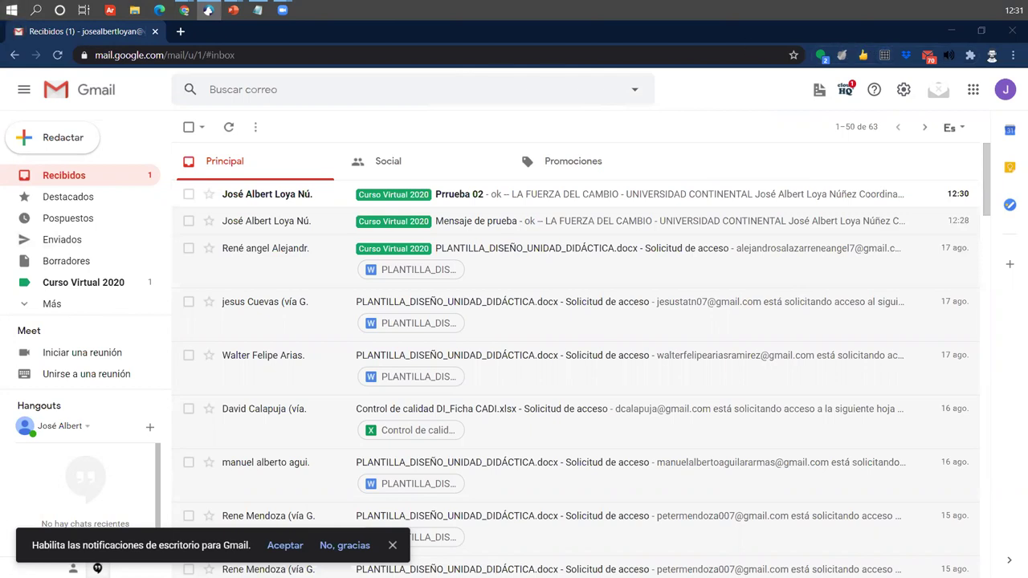
pyautogui.hotkey('alt', 'Tab')
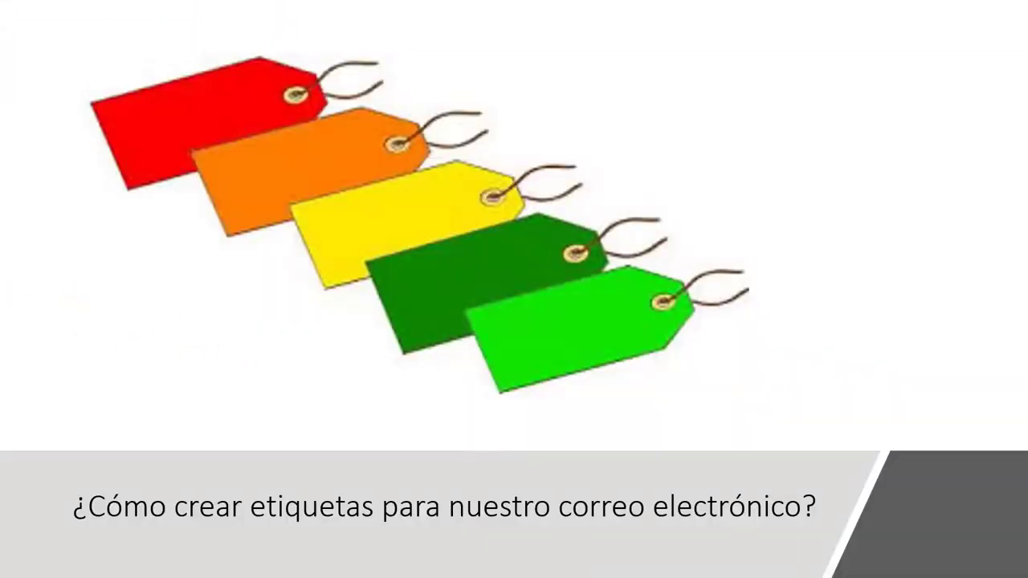
pyautogui.hotkey('alt', 'Tab')
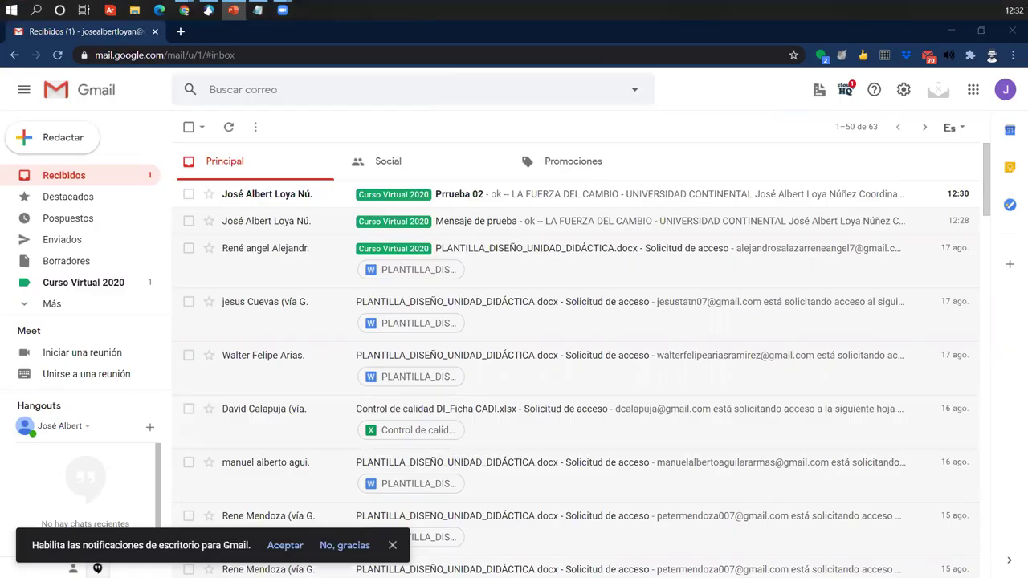
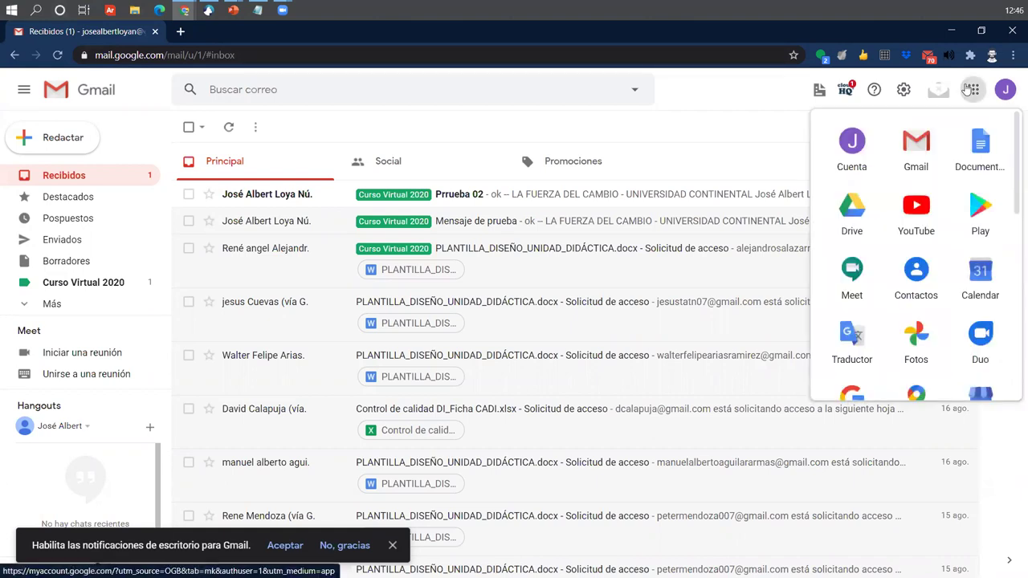
# Step: Open Google Contacts from the apps grid, dismiss the welcome notice, and start a single new contact
pyautogui.click(914, 277)
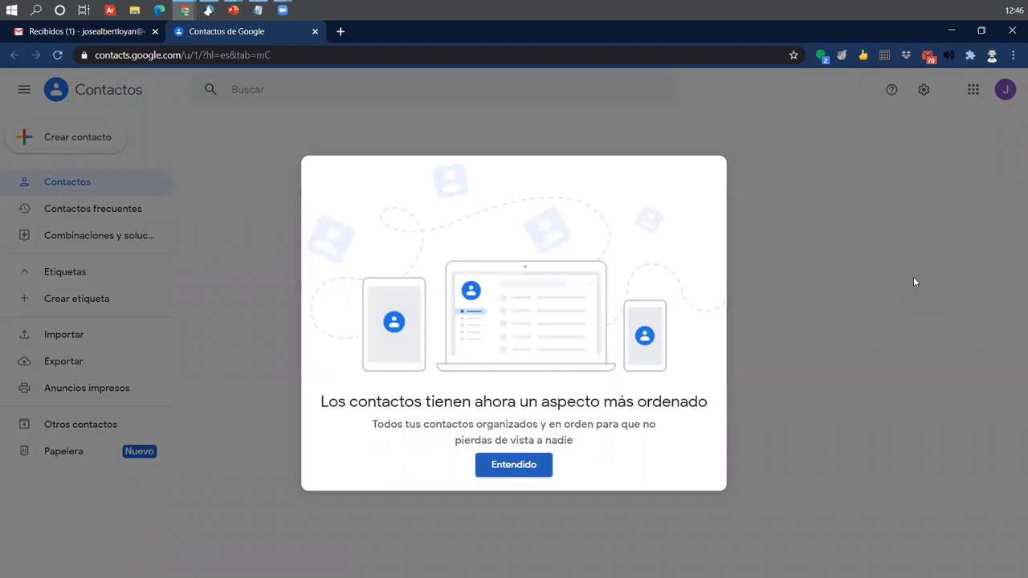
pyautogui.click(535, 468)
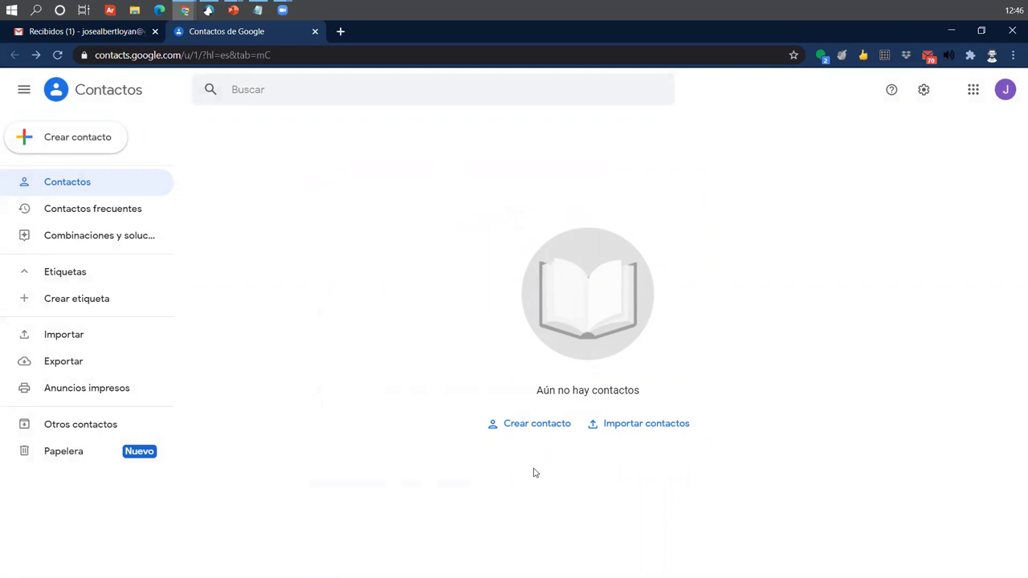
pyautogui.click(62, 138)
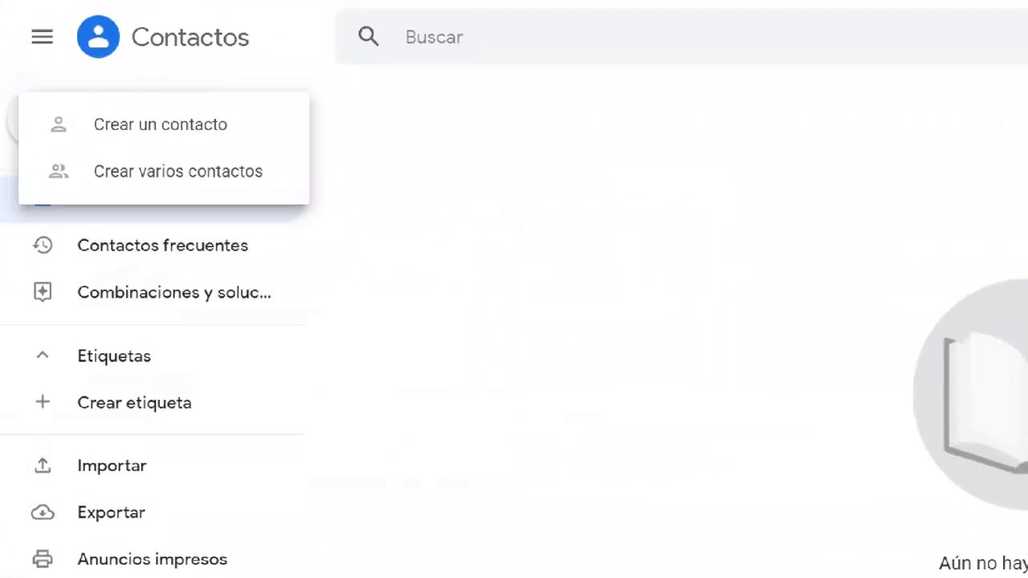
pyautogui.moveTo(30, 97); pyautogui.dragTo(262, 145)
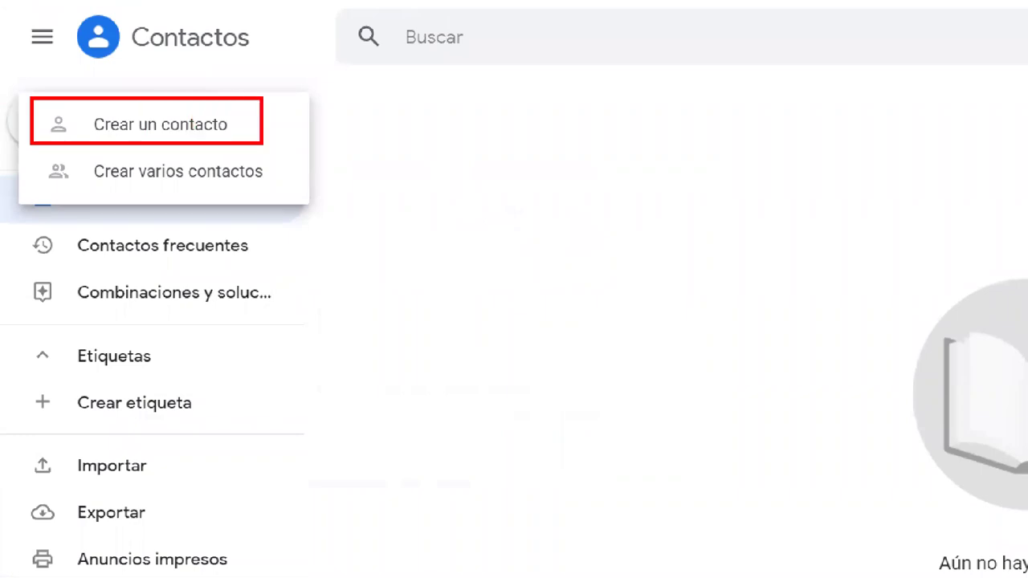
pyautogui.moveTo(399, 200); pyautogui.dragTo(256, 137)
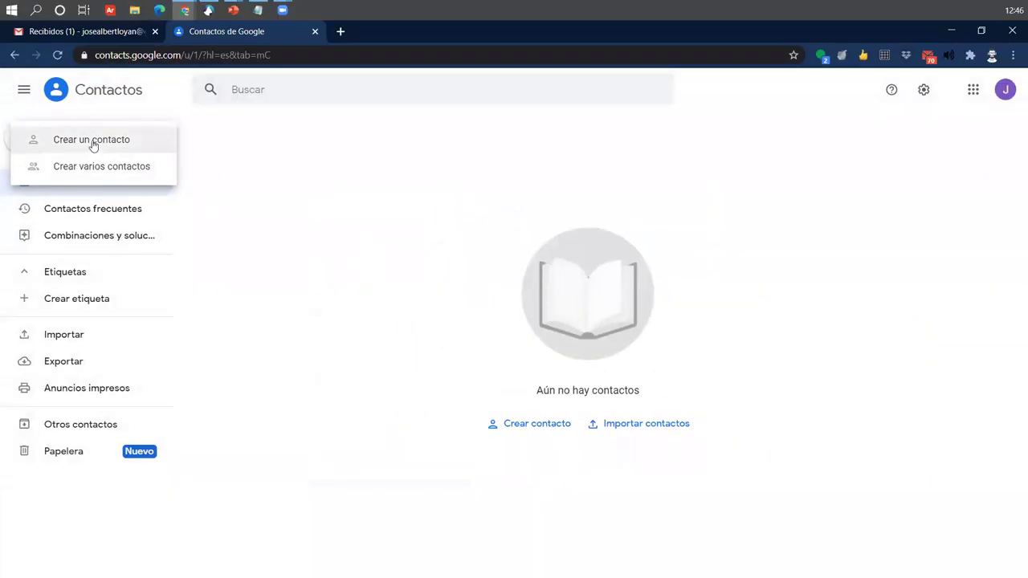
pyautogui.click(153, 124)
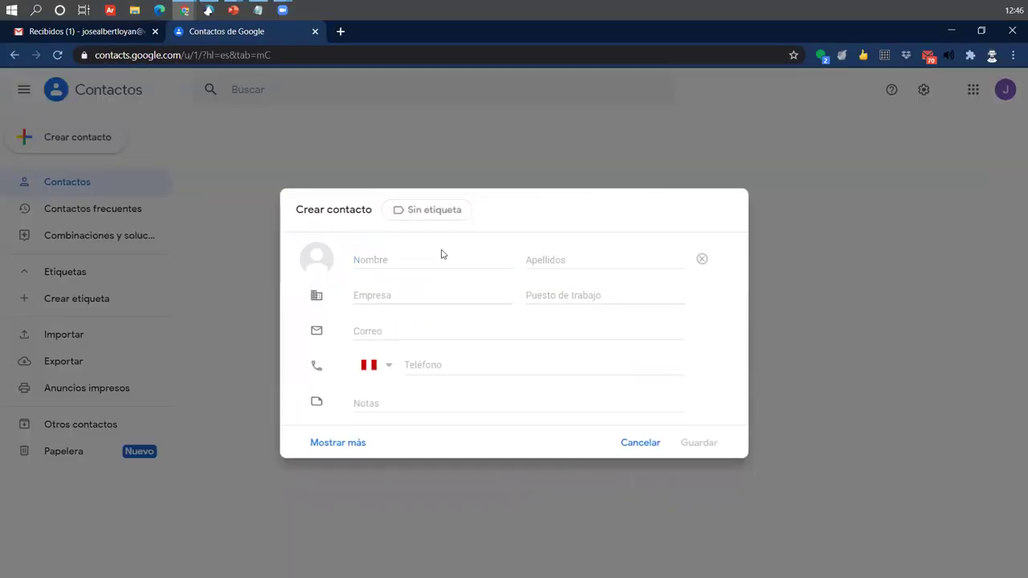
# Step: Enter the contact's first name and surname in the new-contact form, fixing typos
pyautogui.click(441, 258)
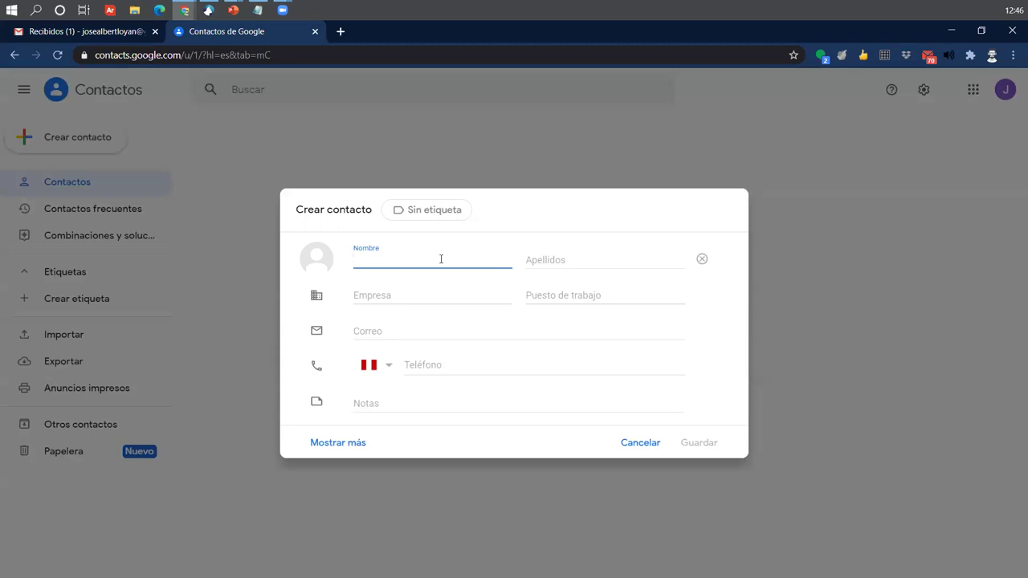
pyautogui.write('K')
pyautogui.press('BackSpace')
pyautogui.write('José Albert')
pyautogui.press('Tab')
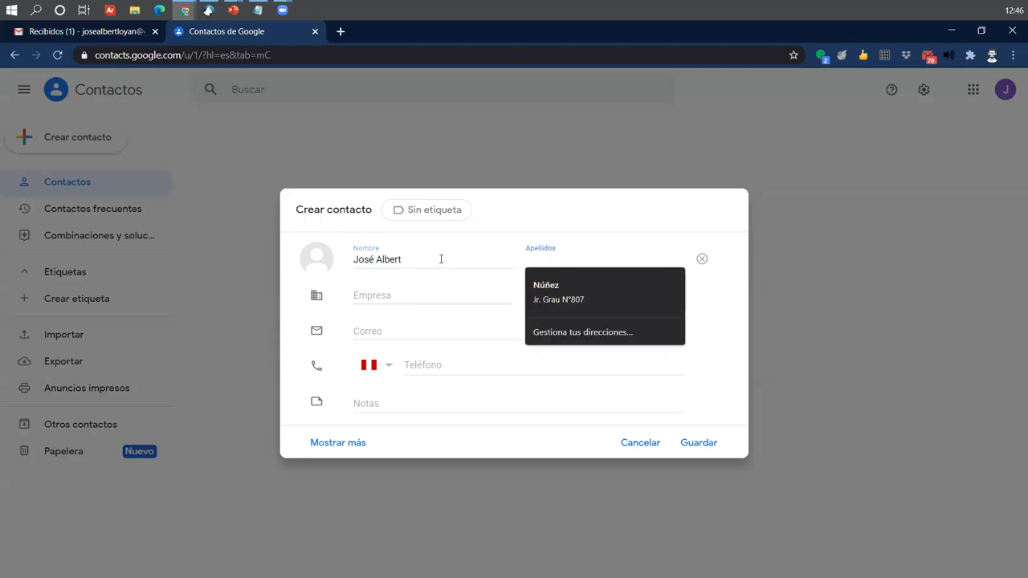
pyautogui.write('Loya N´')
pyautogui.press('BackSpace')
pyautogui.write('.')
pyautogui.press('Tab')
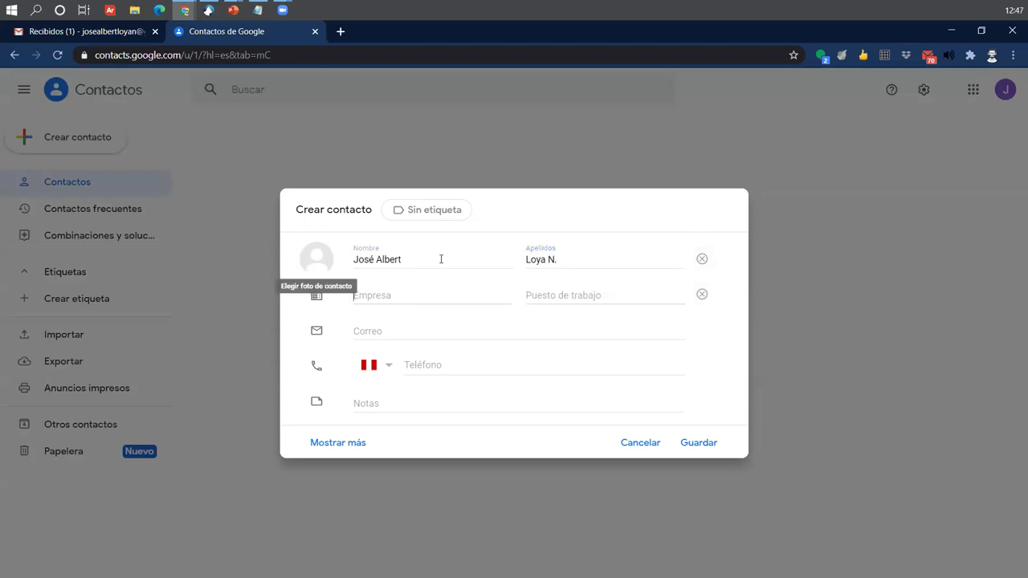
# Step: Fill in the company as Universidad Continental and switch to the other Gmail window
pyautogui.write('Univ')
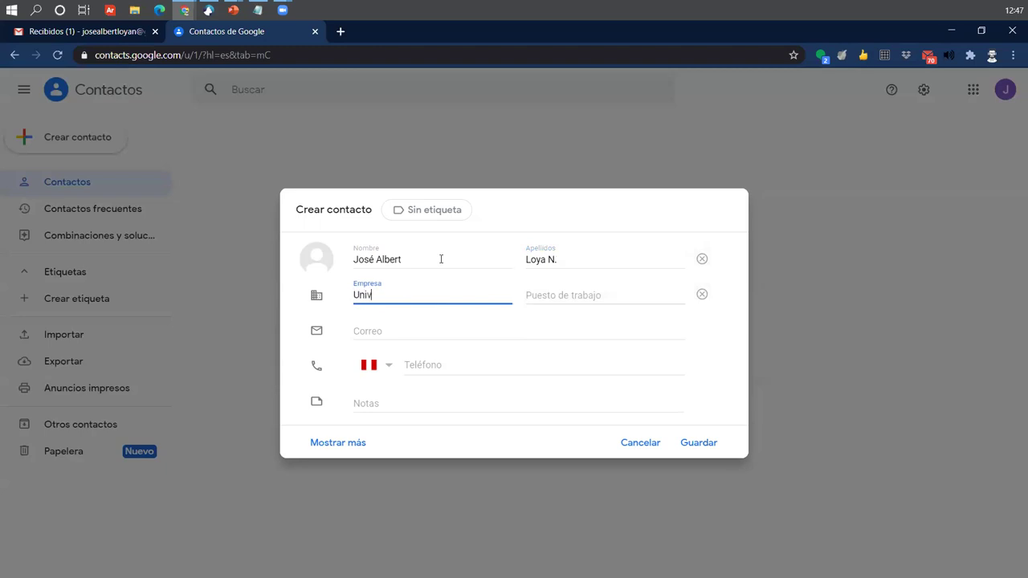
pyautogui.write('ersidad Continental')
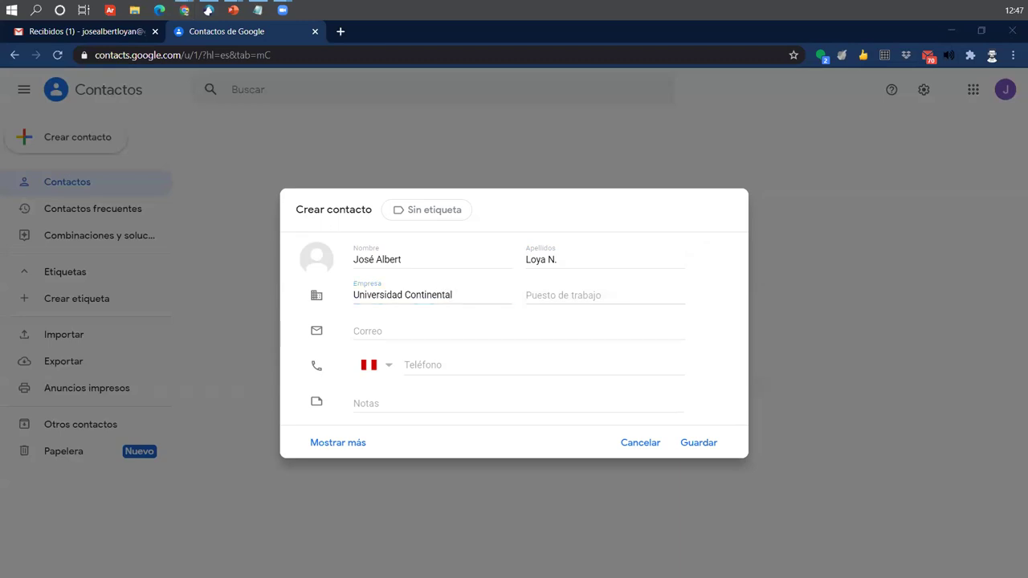
pyautogui.hotkey('alt', 'Tab')
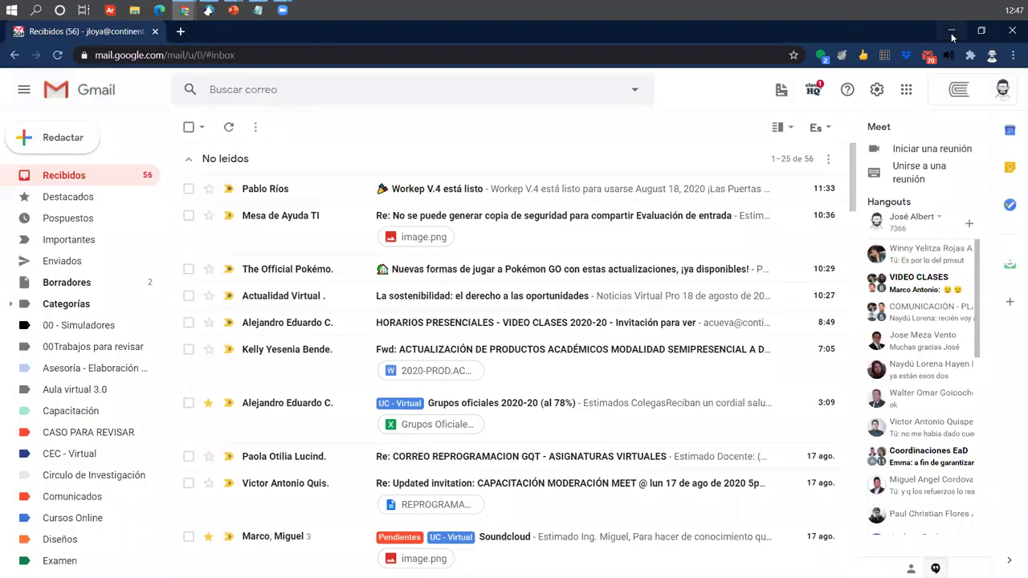
# Step: Minimize the other Gmail window so the contact form shows again
pyautogui.click(952, 32)
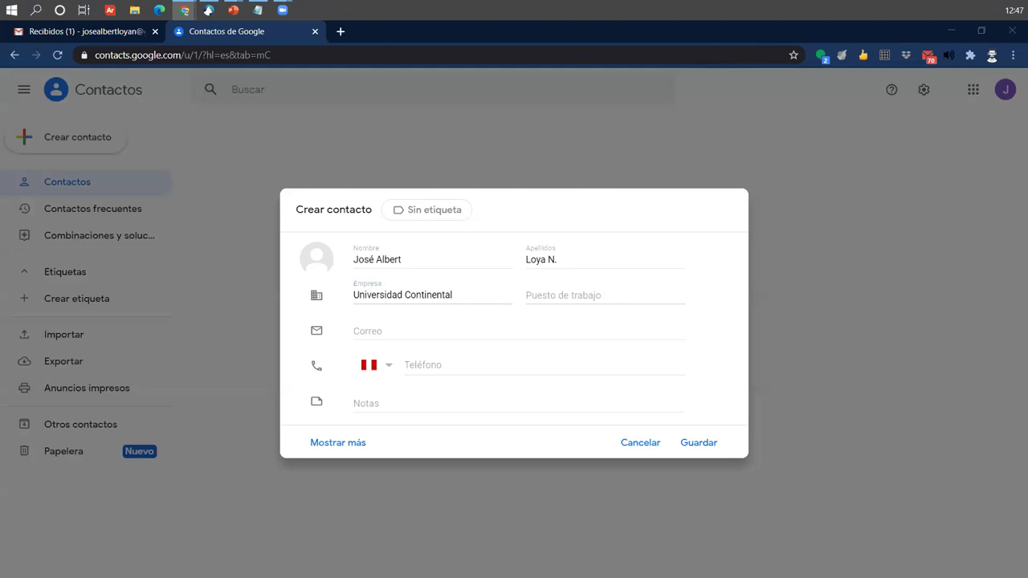
# Step: Paste the job title Coordinador de Simuladores y Laboratorios Remotos and begin the contact's work e-mail address
pyautogui.click(587, 294)
pyautogui.hotkey('ctrl', 'v')
pyautogui.press('Tab')
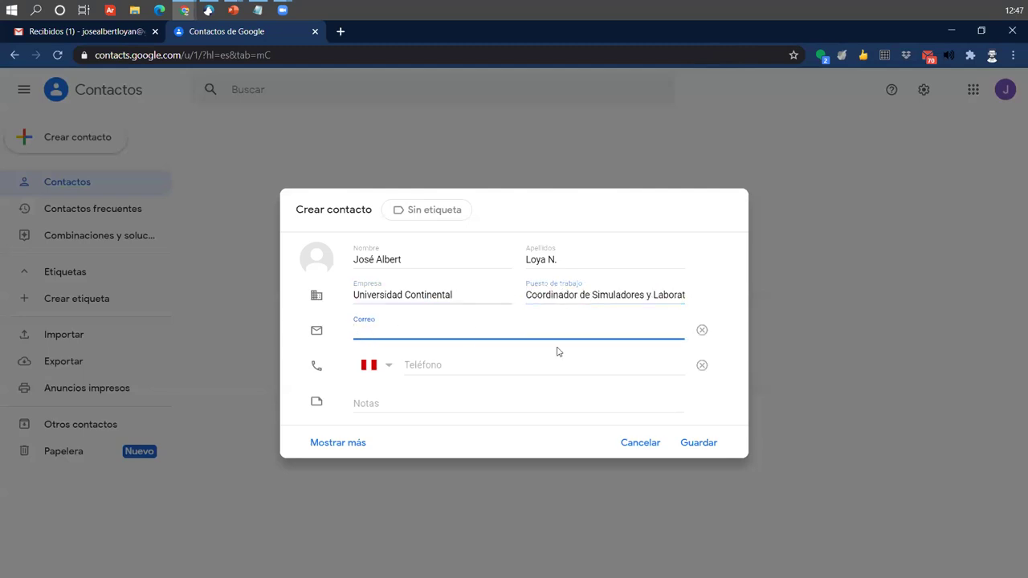
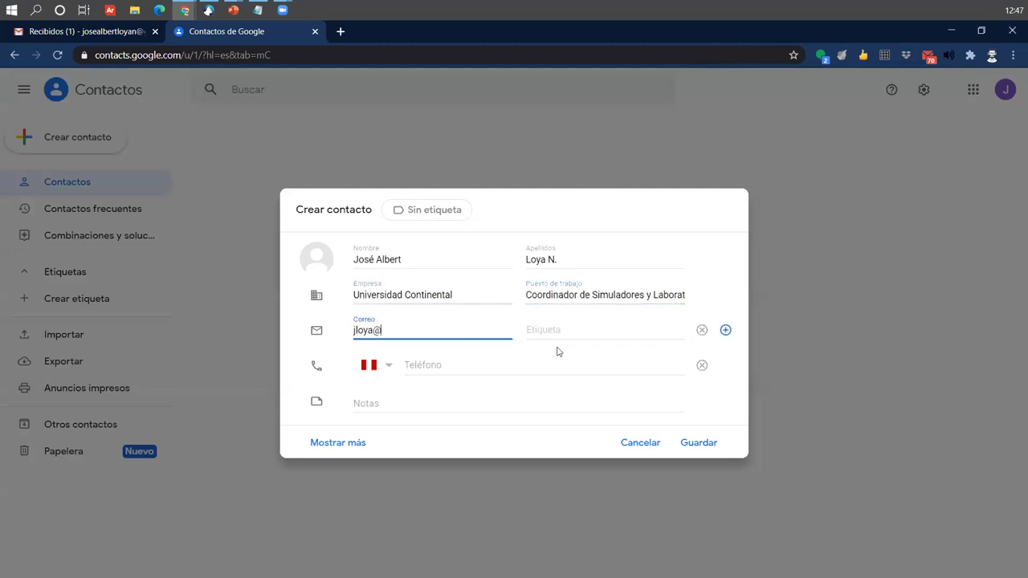
pyautogui.click(113, 31)
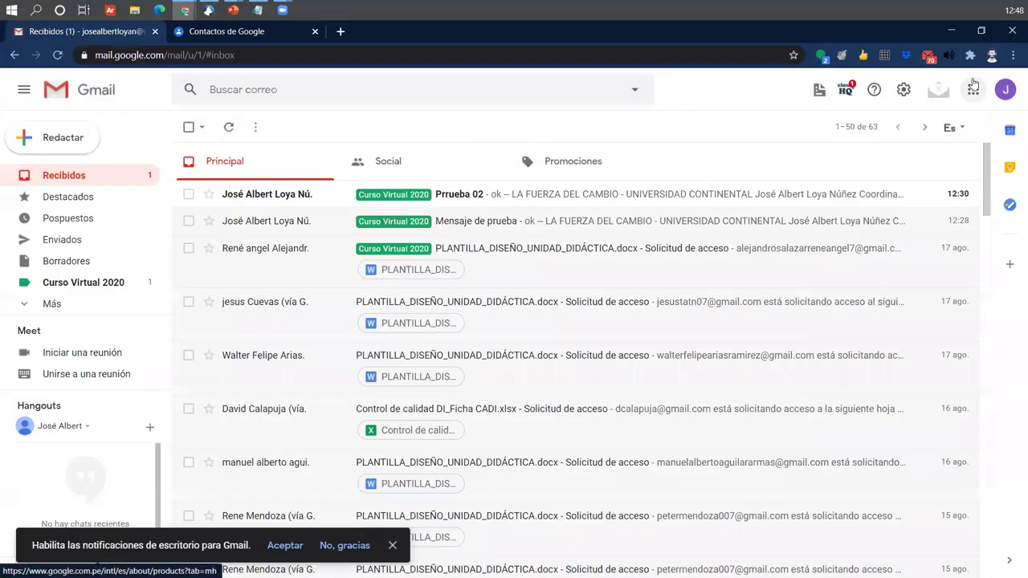
pyautogui.click(850, 73)
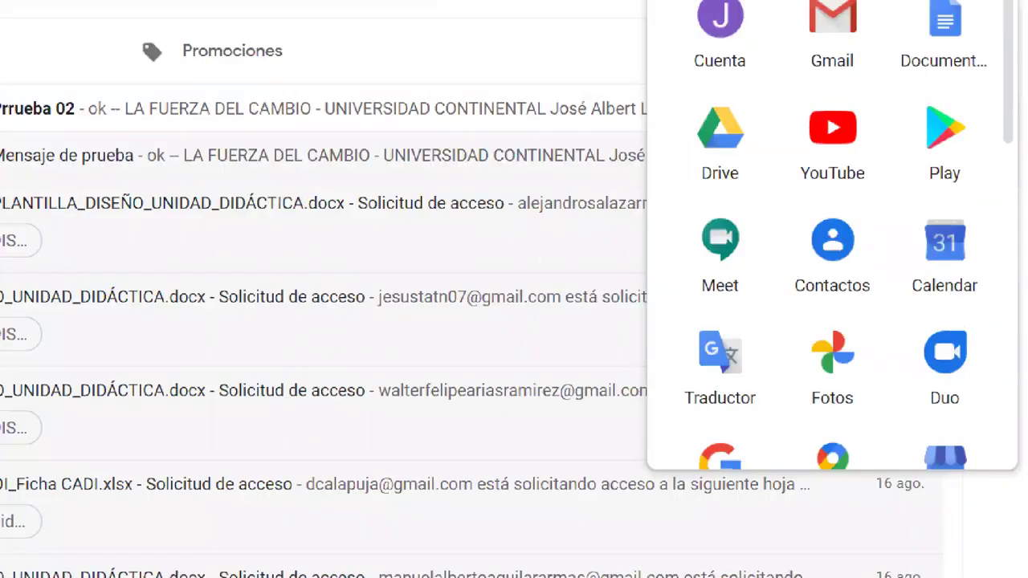
pyautogui.moveTo(743, 196)
pyautogui.mouseDown()
pyautogui.moveTo(881, 303)
pyautogui.moveTo(862, 298)
pyautogui.moveTo(935, 381)
pyautogui.mouseUp()
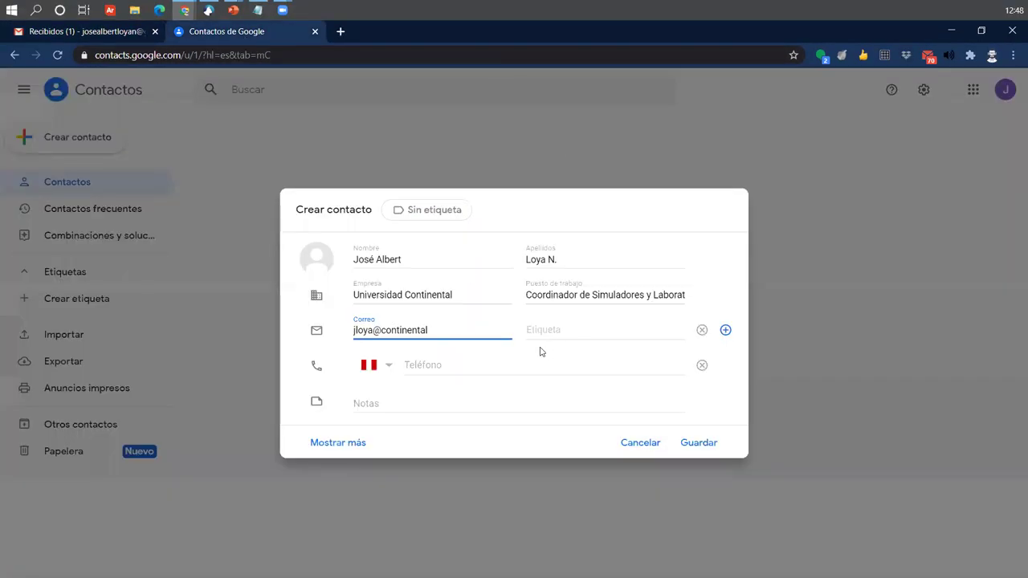
# Step: Tag the e-mail address with the Trabajo label
pyautogui.click(562, 333)
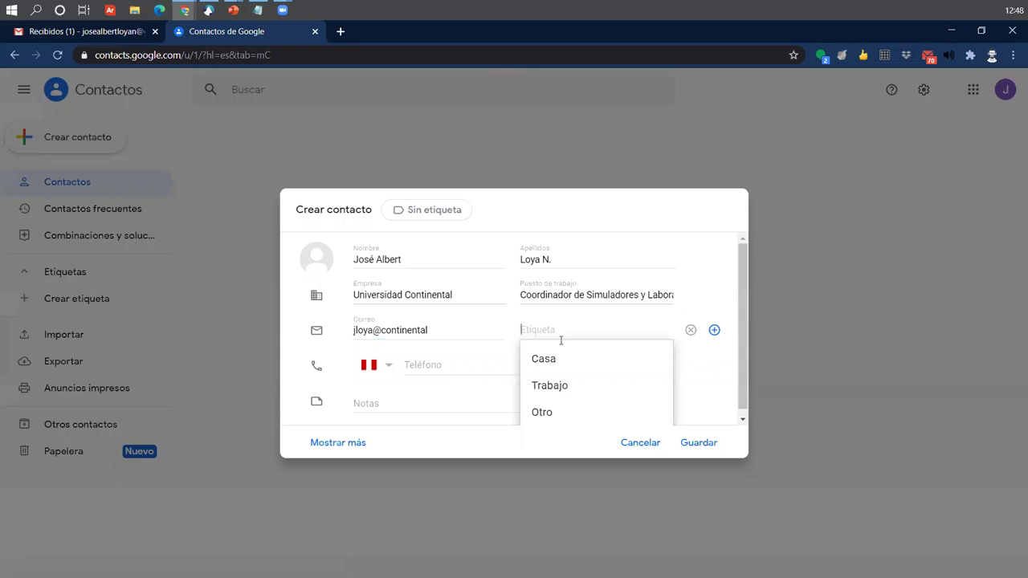
pyautogui.click(549, 386)
pyautogui.click(482, 366)
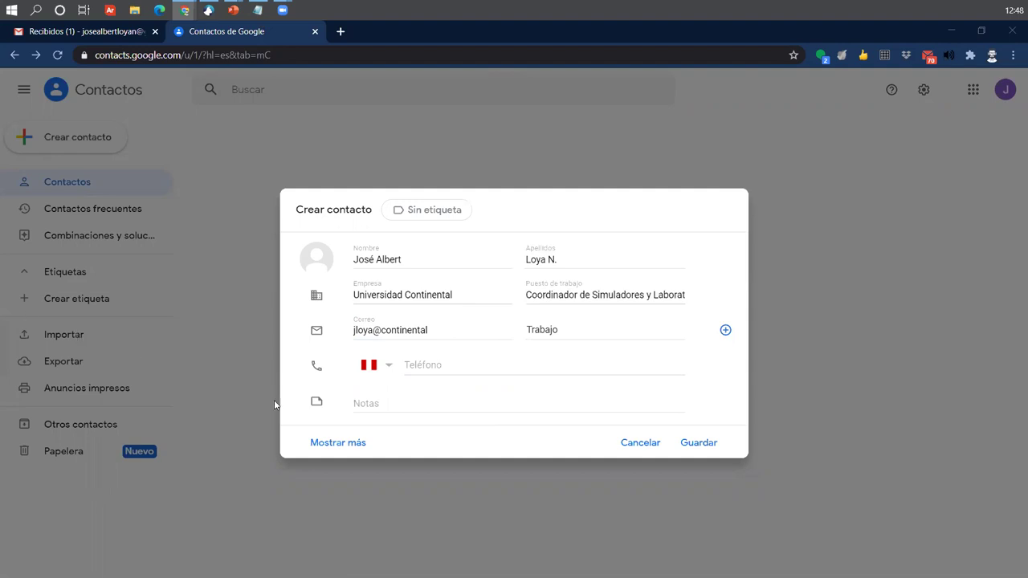
# Step: Paste the contact's Peruvian phone number and label it Trabajo
pyautogui.click(470, 365)
pyautogui.click(618, 364)
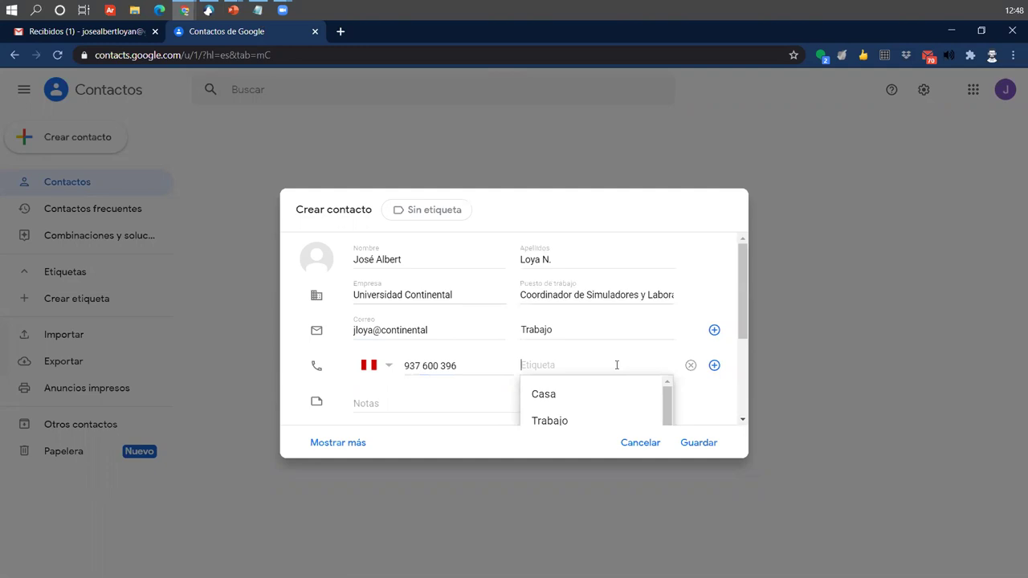
pyautogui.scroll(-2, 587, 378)
pyautogui.scroll(2, 585, 389)
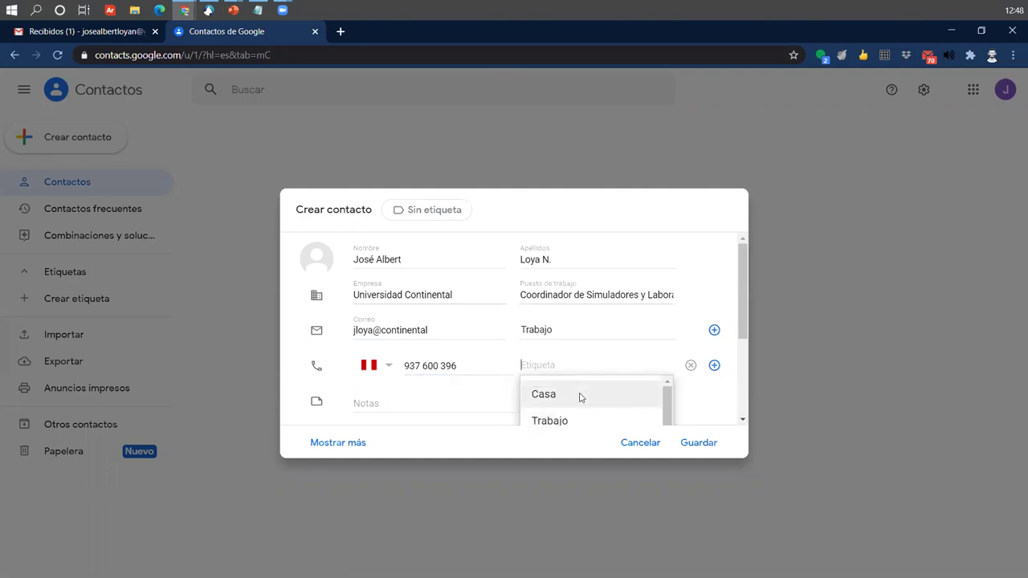
pyautogui.click(570, 417)
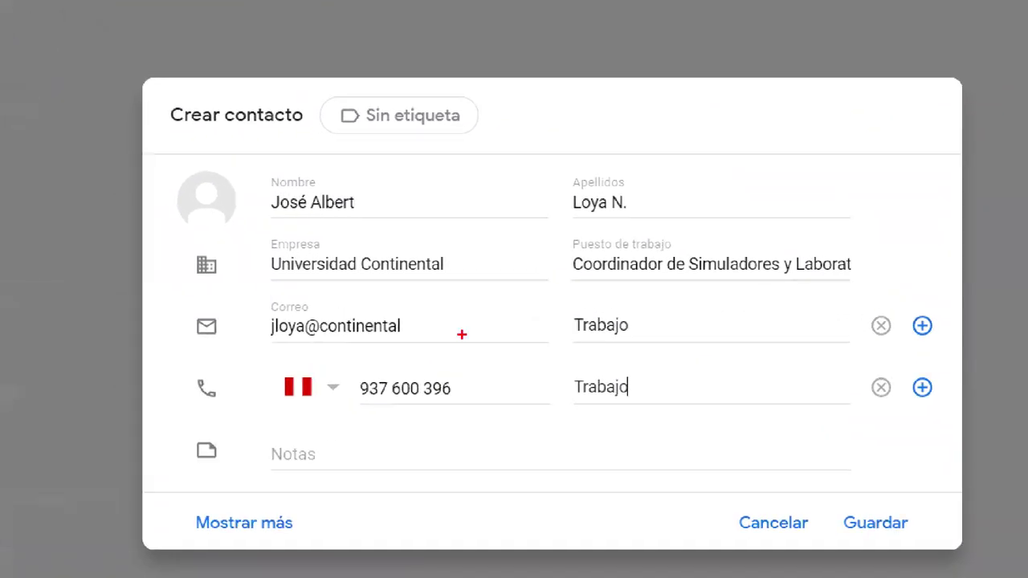
pyautogui.moveTo(147, 150)
pyautogui.mouseDown()
pyautogui.moveTo(934, 509)
pyautogui.moveTo(953, 492)
pyautogui.mouseUp()
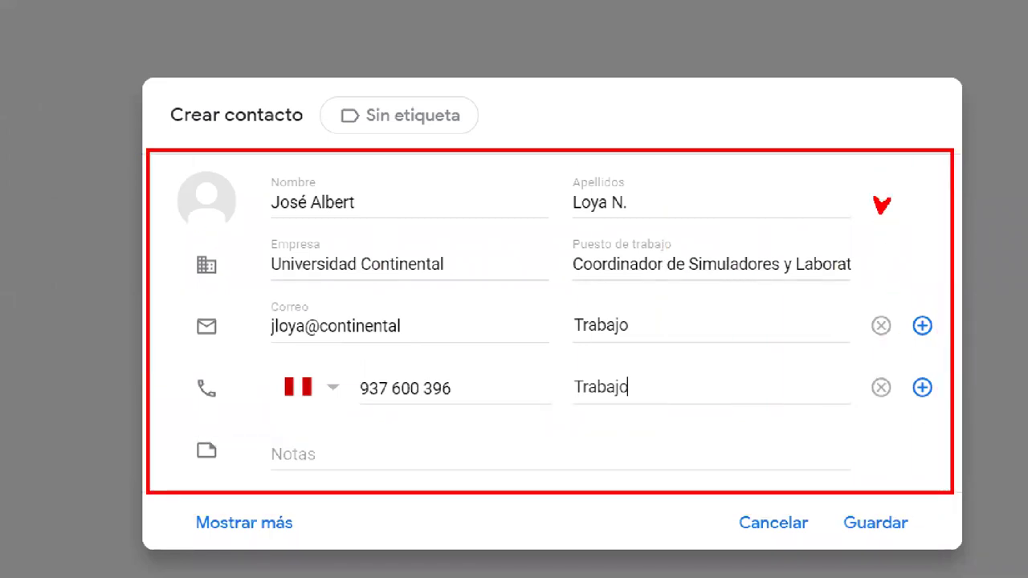
pyautogui.moveTo(882, 207); pyautogui.dragTo(912, 78)
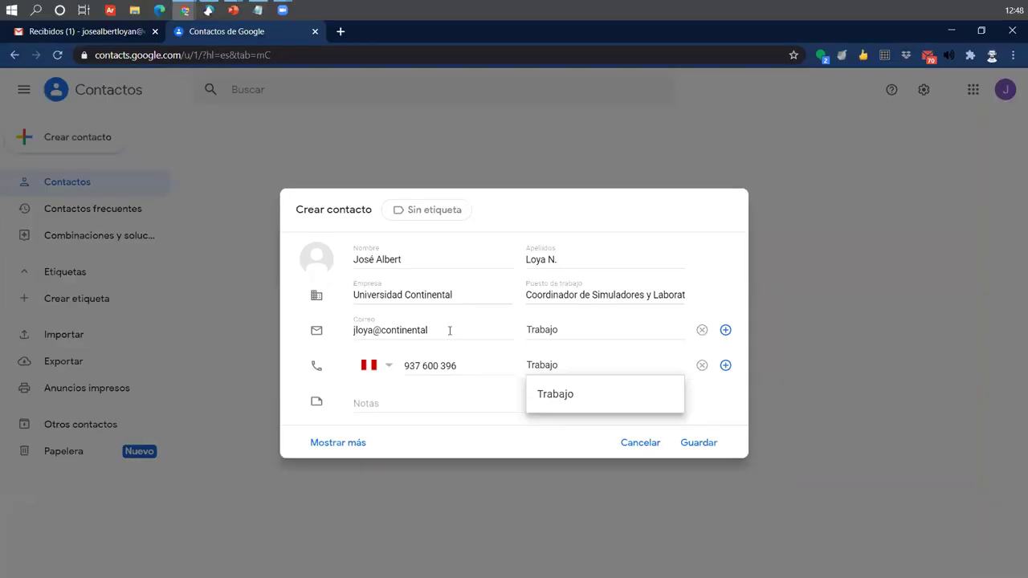
# Step: Append .edu.pe to the e-mail address and remove the extra empty e-mail row
pyautogui.click(449, 329)
pyautogui.write('.edu.pe')
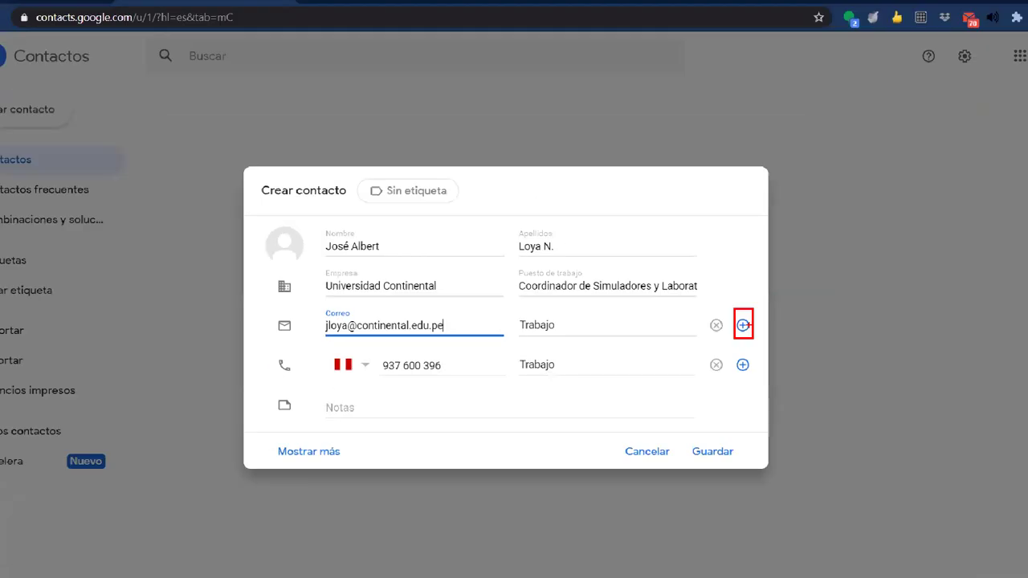
pyautogui.click(743, 326)
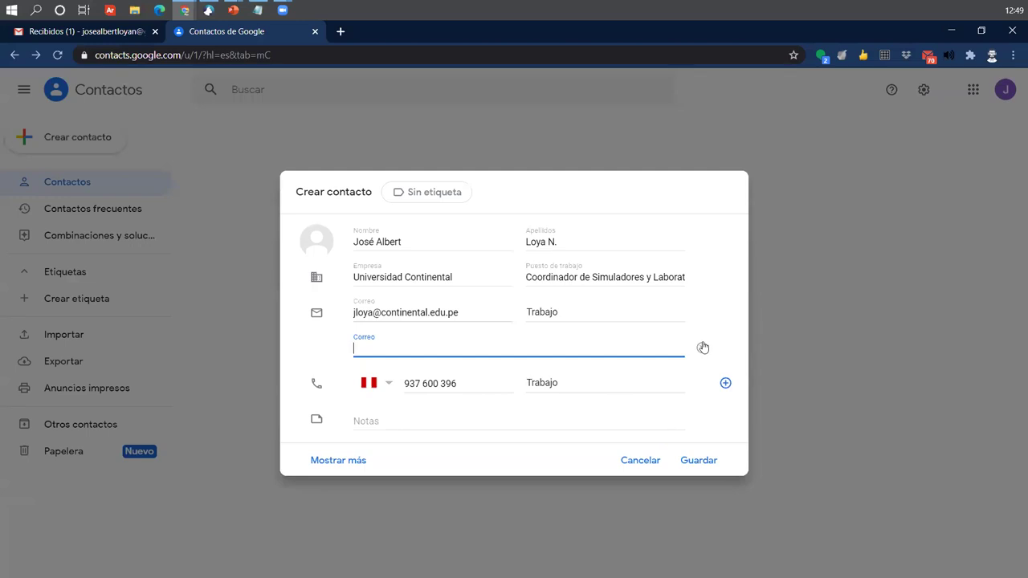
pyautogui.click(703, 347)
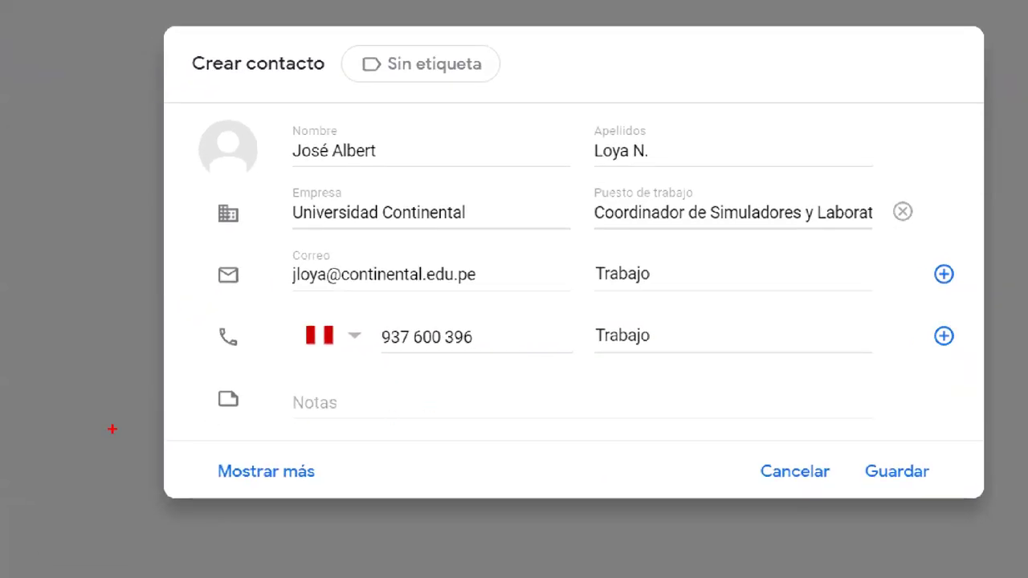
pyautogui.moveTo(184, 434)
pyautogui.mouseDown()
pyautogui.moveTo(436, 509)
pyautogui.moveTo(424, 515)
pyautogui.mouseUp()
pyautogui.moveTo(340, 481); pyautogui.dragTo(448, 405)
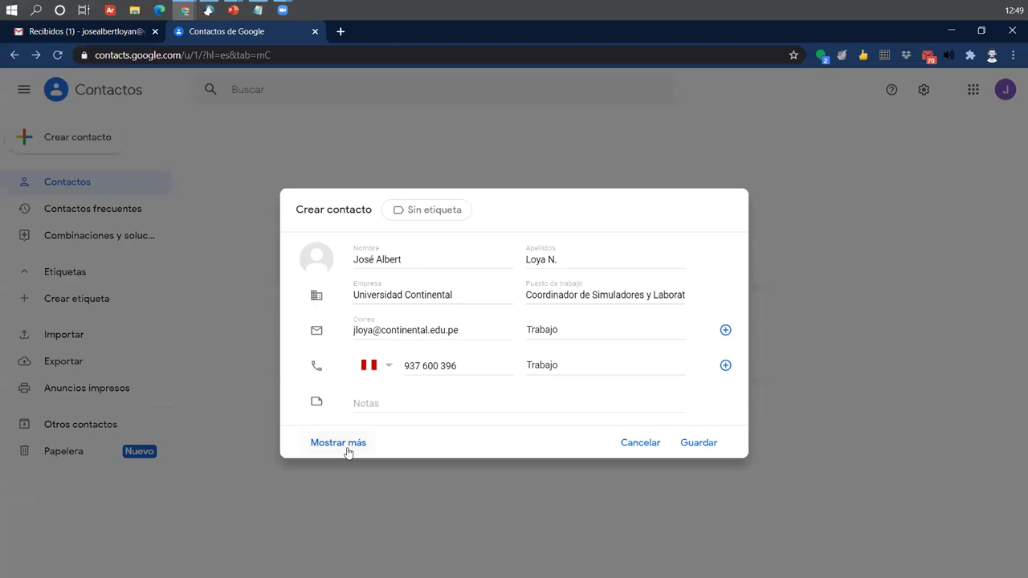
# Step: Expand the form with Mostrar más to review the extra fields, then collapse it with Mostrar menos
pyautogui.click(281, 472)
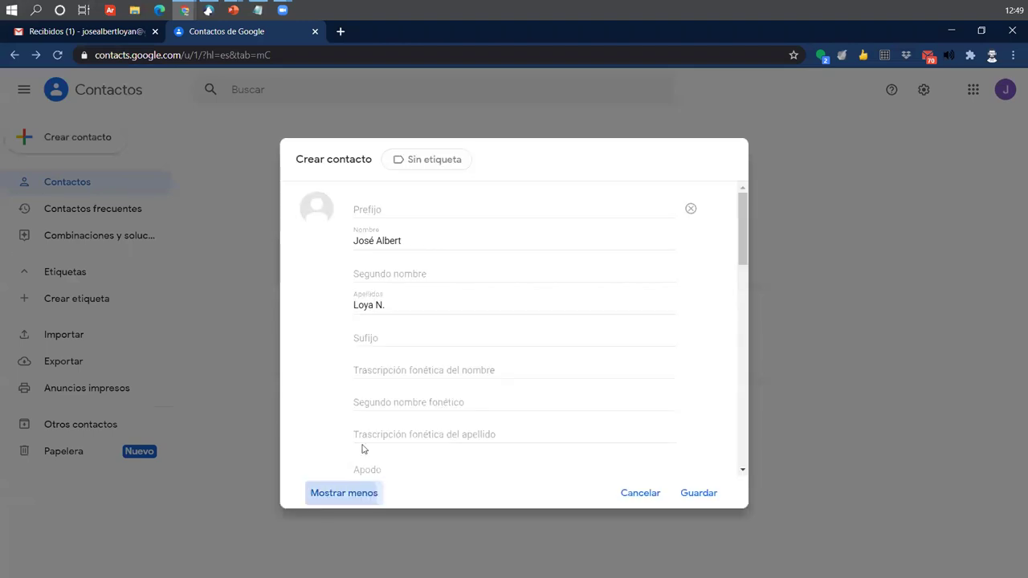
pyautogui.scroll(-1, 527, 339)
pyautogui.scroll(-1, 527, 339)
pyautogui.click(424, 330)
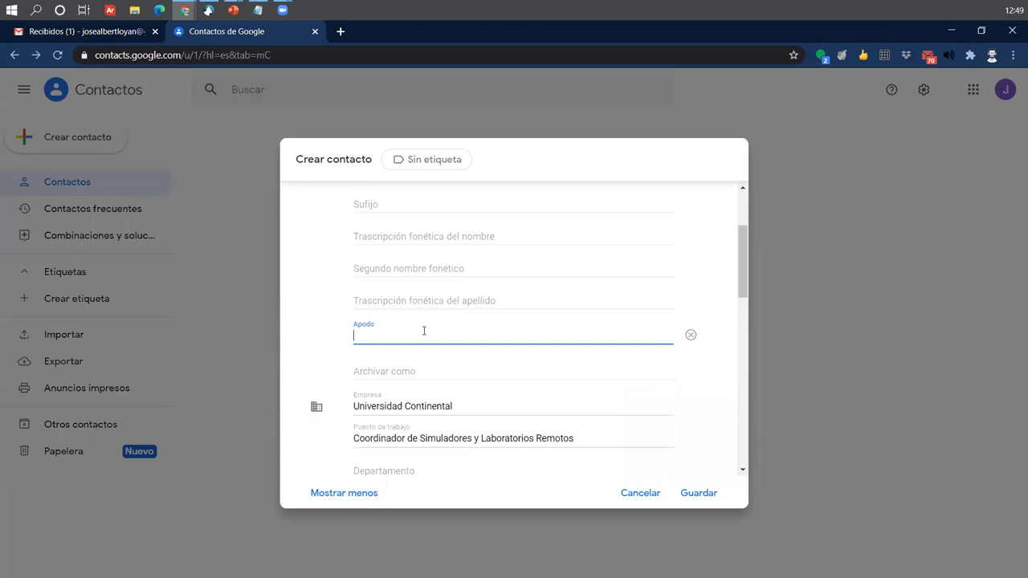
pyautogui.scroll(-4, 424, 330)
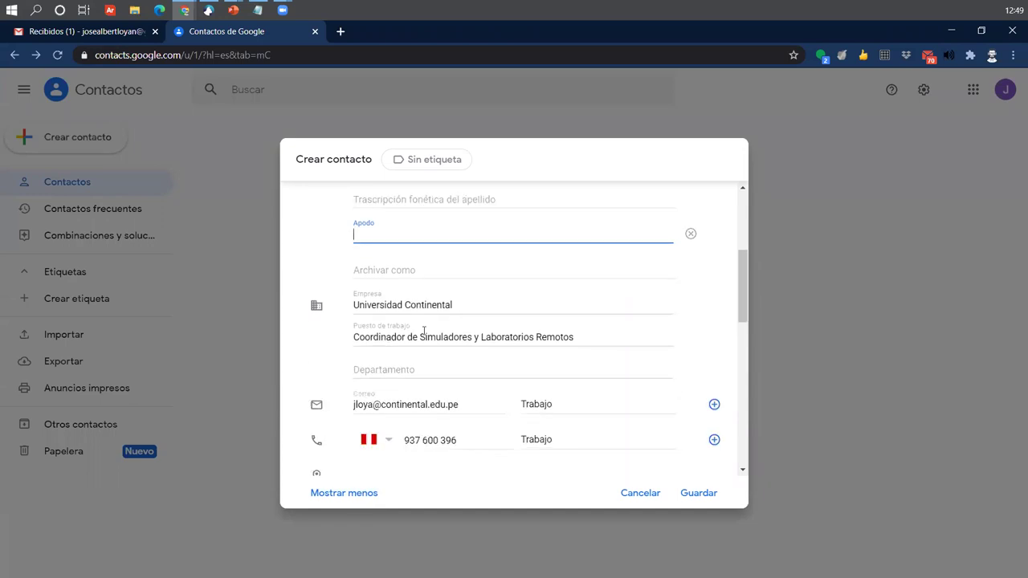
pyautogui.scroll(-1, 420, 345)
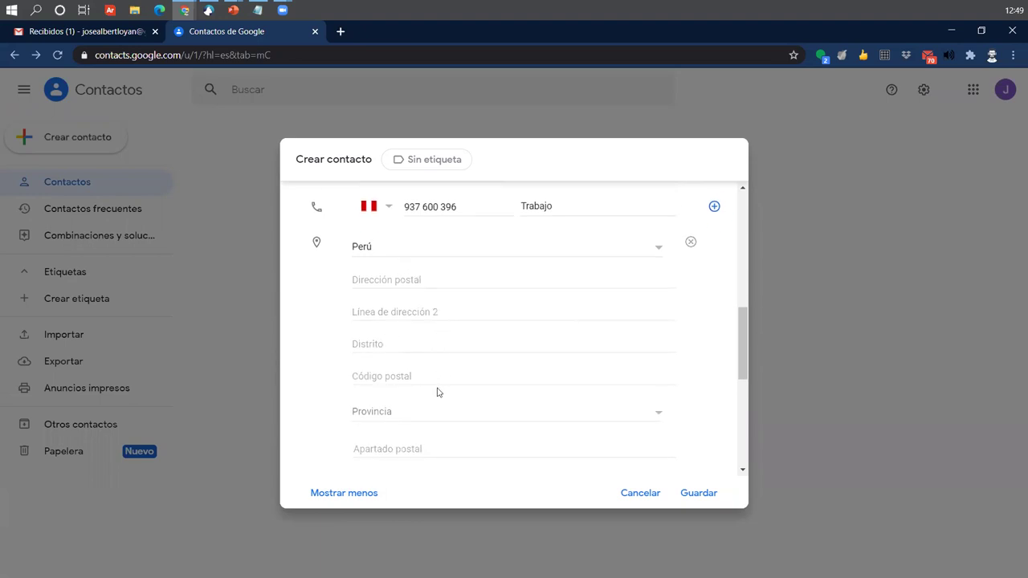
pyautogui.scroll(-2, 436, 390)
pyautogui.scroll(-1, 436, 390)
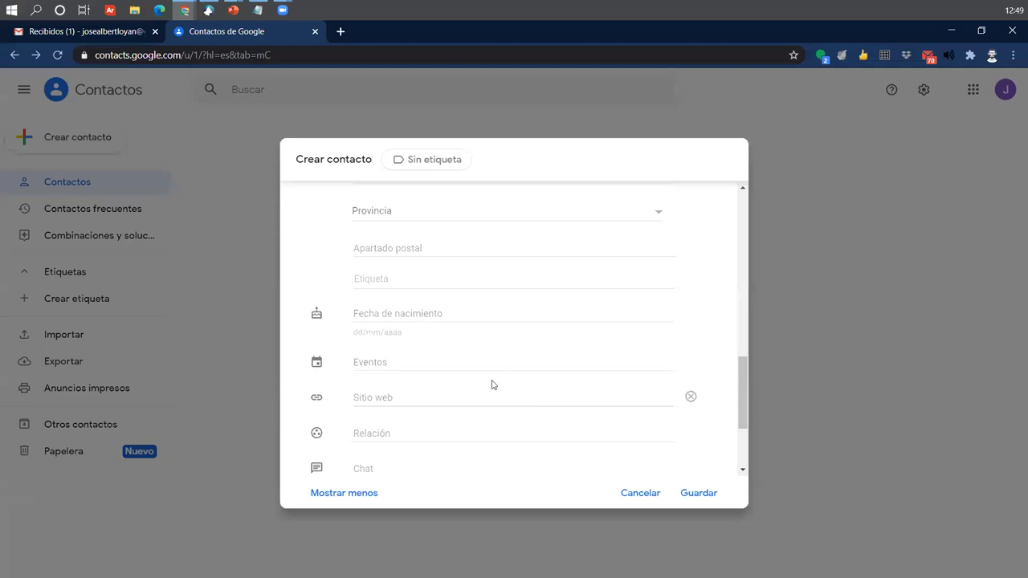
pyautogui.scroll(-1, 491, 384)
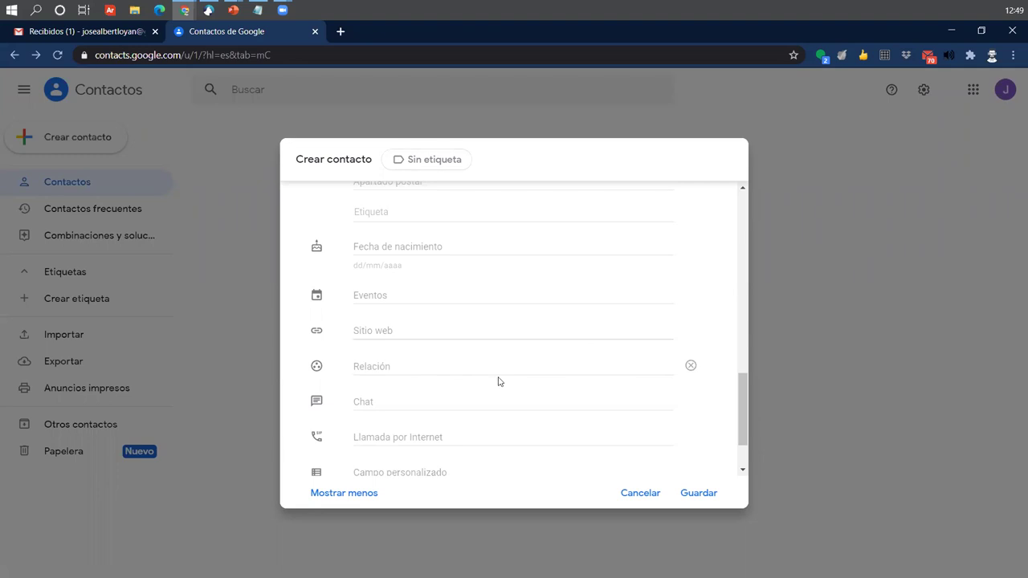
pyautogui.scroll(-1, 501, 382)
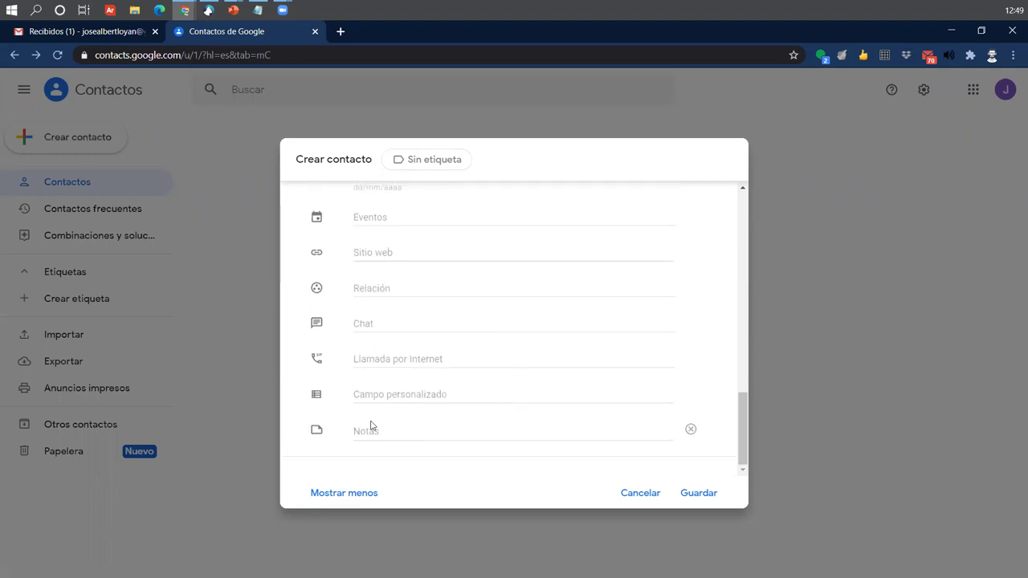
pyautogui.click(332, 491)
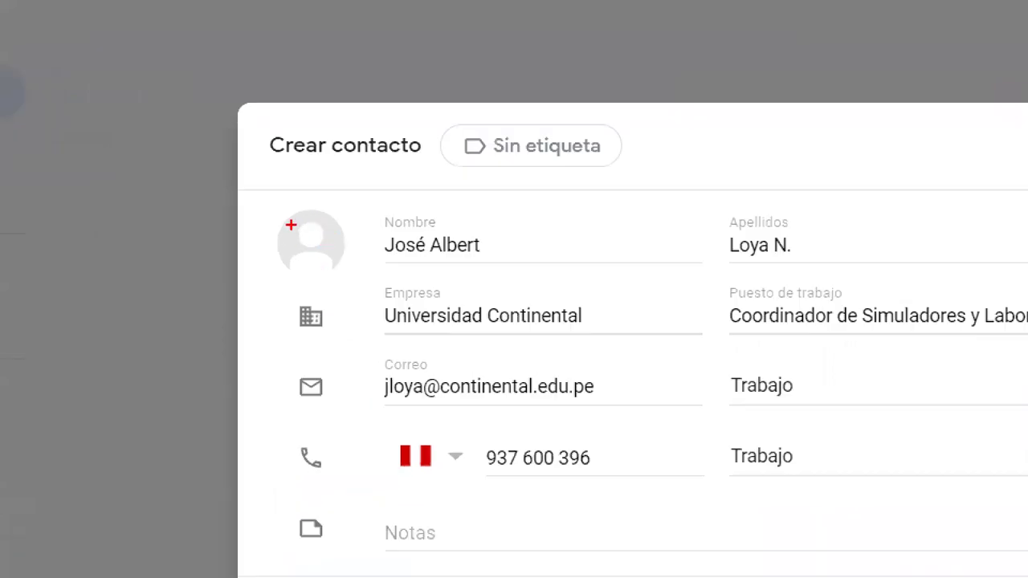
# Step: Save the completed contact with Guardar
pyautogui.moveTo(259, 196); pyautogui.dragTo(368, 299)
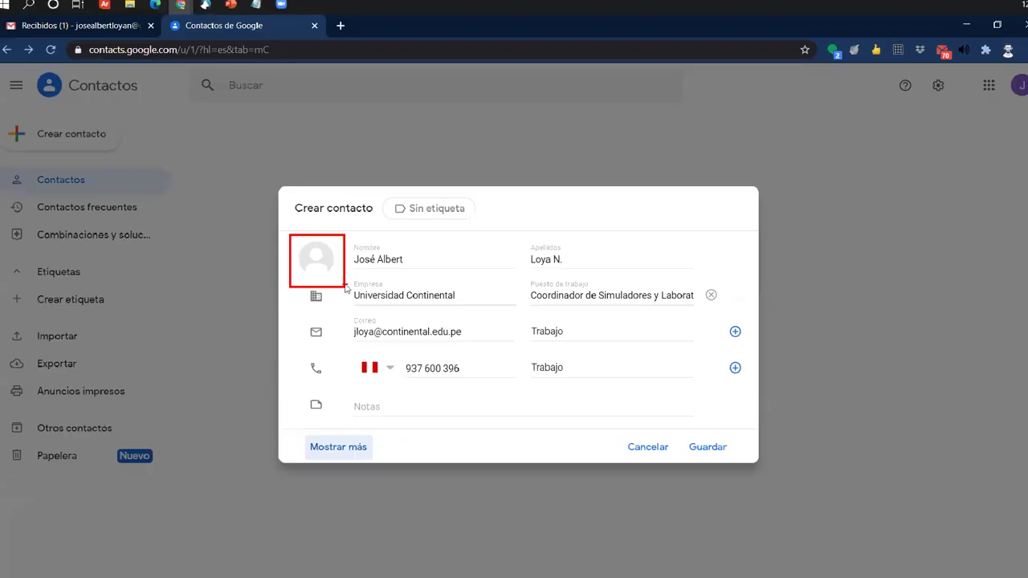
pyautogui.press('Escape')
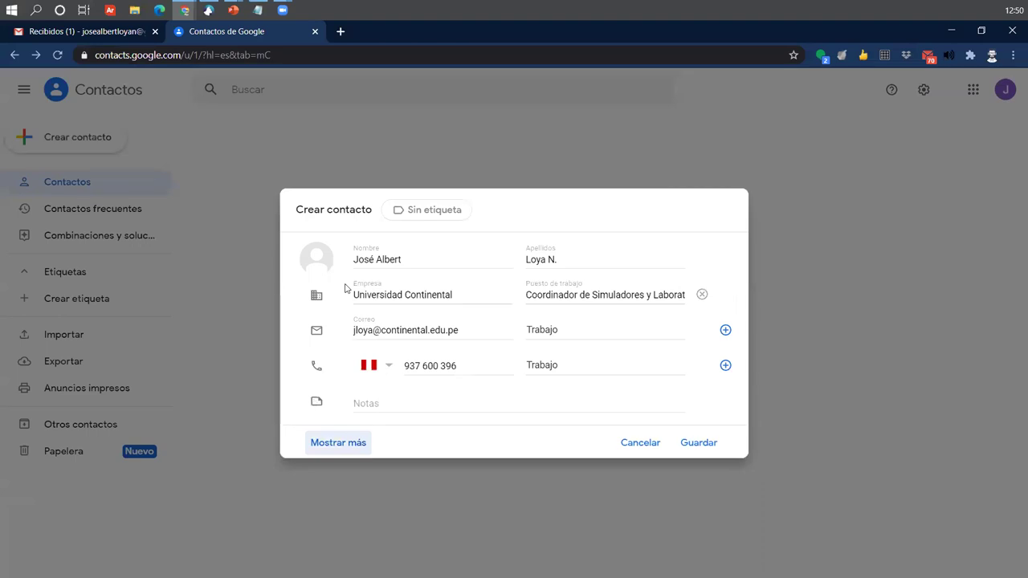
pyautogui.click(694, 446)
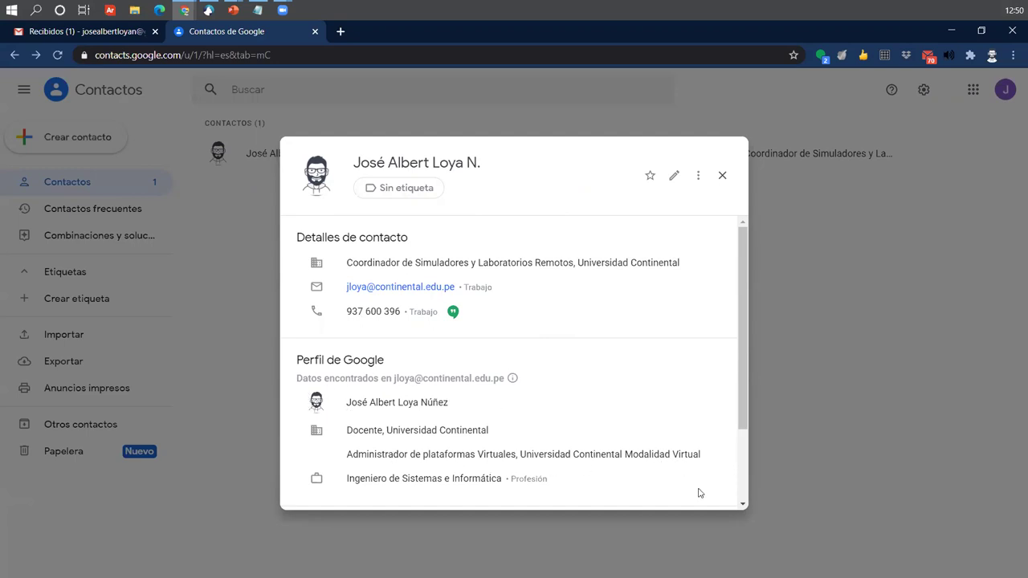
# Step: Review the saved contact card's Google profile lines (Docente, Universidad Continental) and the Interacciones section
pyautogui.scroll(-2, 732, 431)
pyautogui.scroll(2, 731, 430)
pyautogui.moveTo(297, 378); pyautogui.dragTo(532, 406)
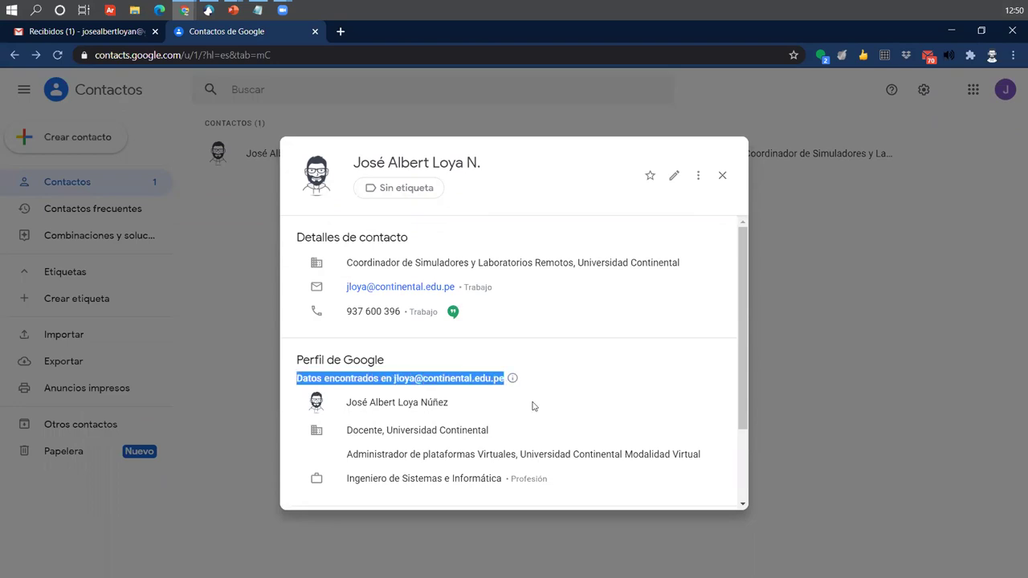
pyautogui.scroll(-1, 532, 406)
pyautogui.moveTo(347, 362); pyautogui.dragTo(547, 366)
pyautogui.click(452, 378)
pyautogui.moveTo(355, 387); pyautogui.dragTo(695, 390)
pyautogui.moveTo(341, 415); pyautogui.dragTo(607, 419)
pyautogui.click(606, 419)
pyautogui.scroll(-1, 606, 419)
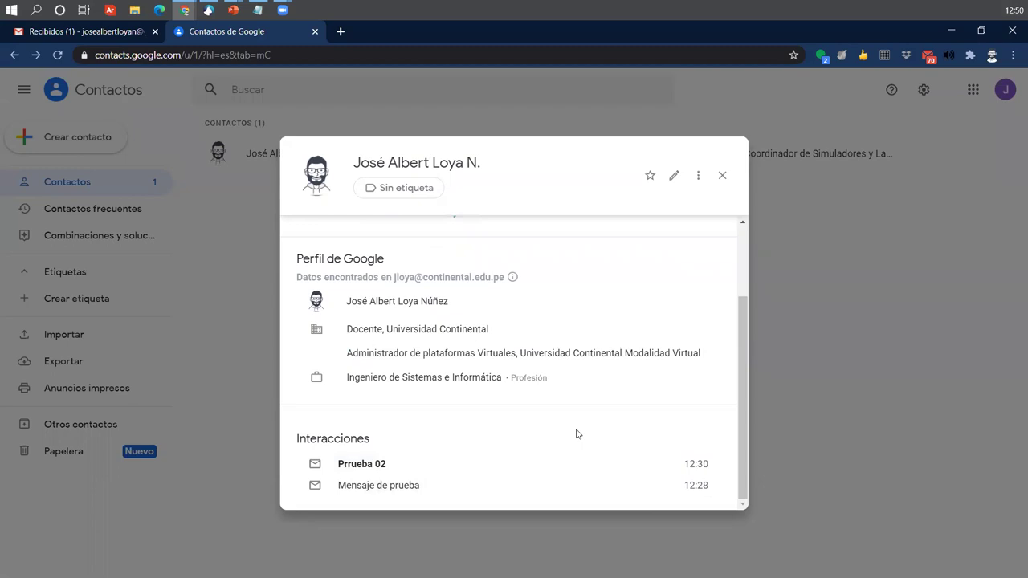
pyautogui.scroll(3, 577, 433)
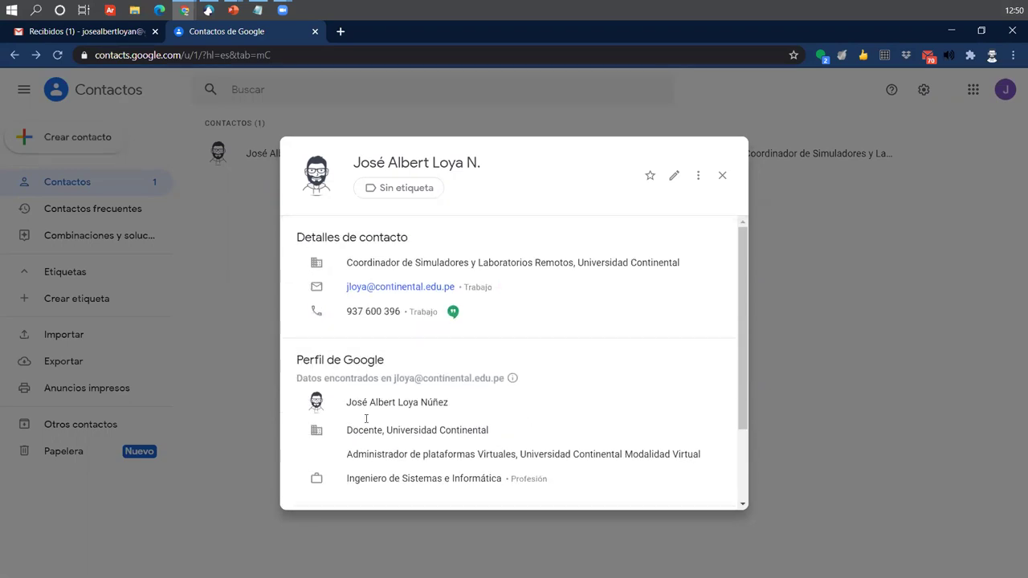
pyautogui.scroll(-3, 441, 376)
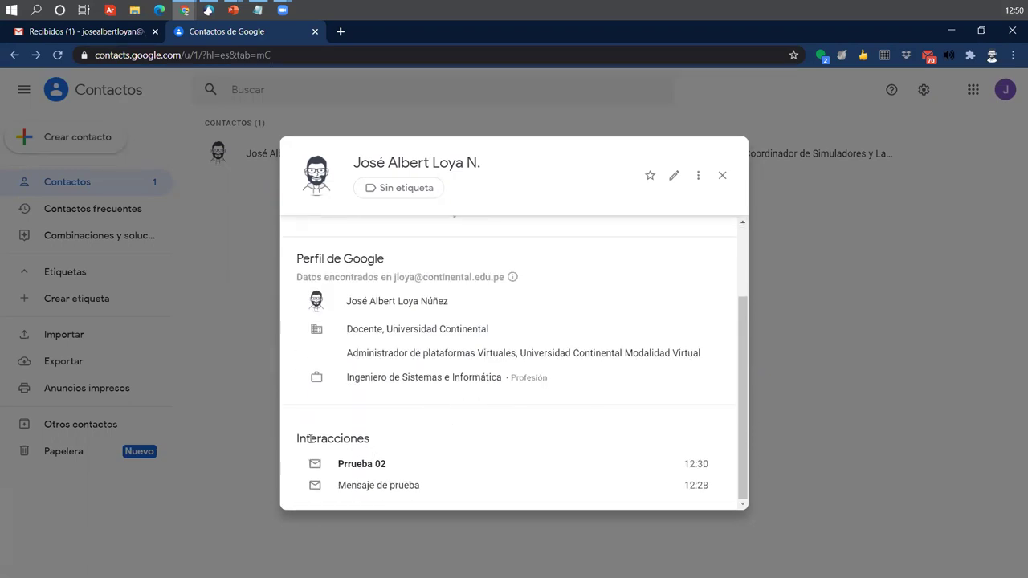
pyautogui.moveTo(294, 440); pyautogui.dragTo(387, 441)
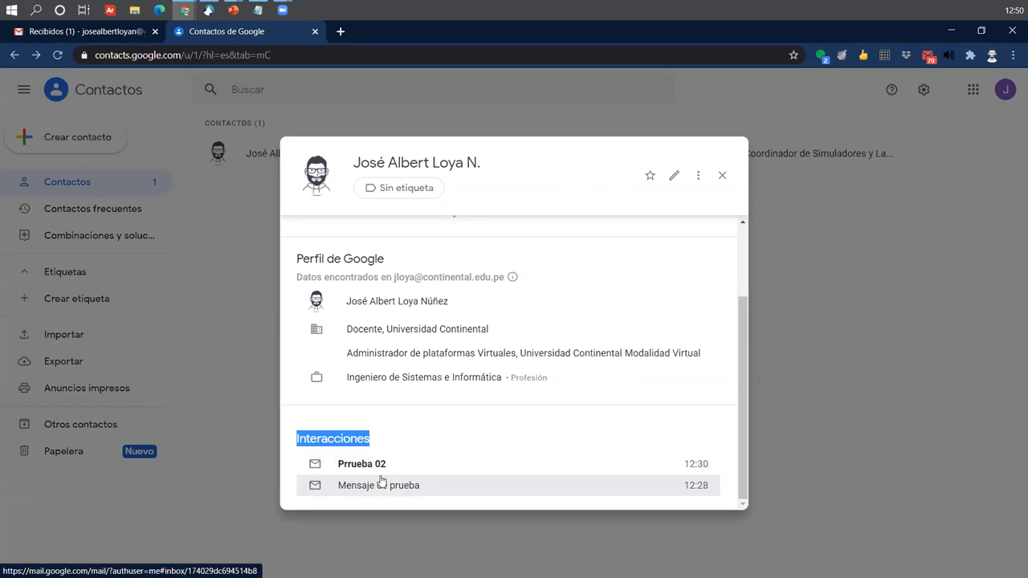
pyautogui.scroll(2, 562, 341)
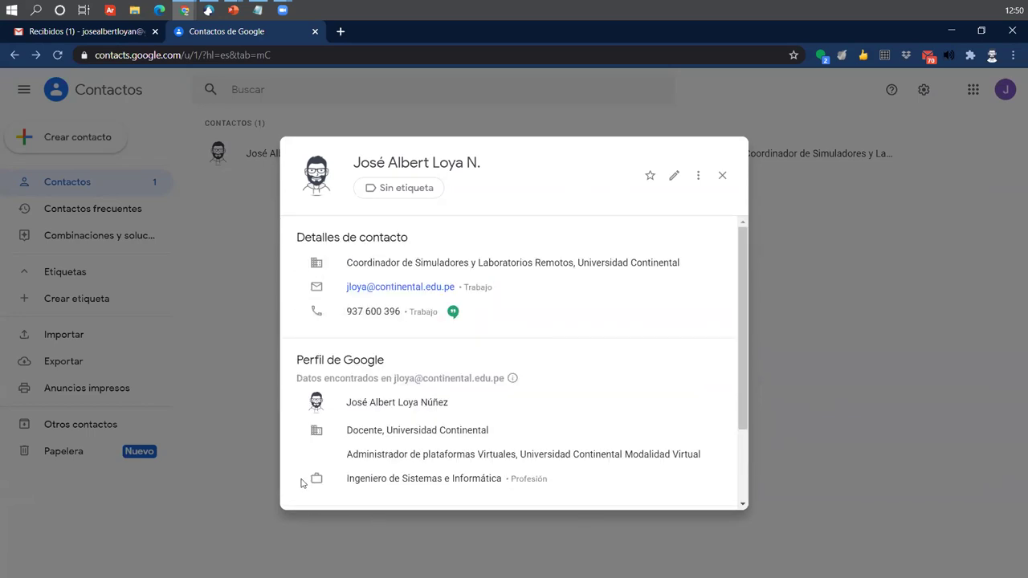
# Step: Try the contact's label option, then open and close the Más acciones menu
pyautogui.click(411, 191)
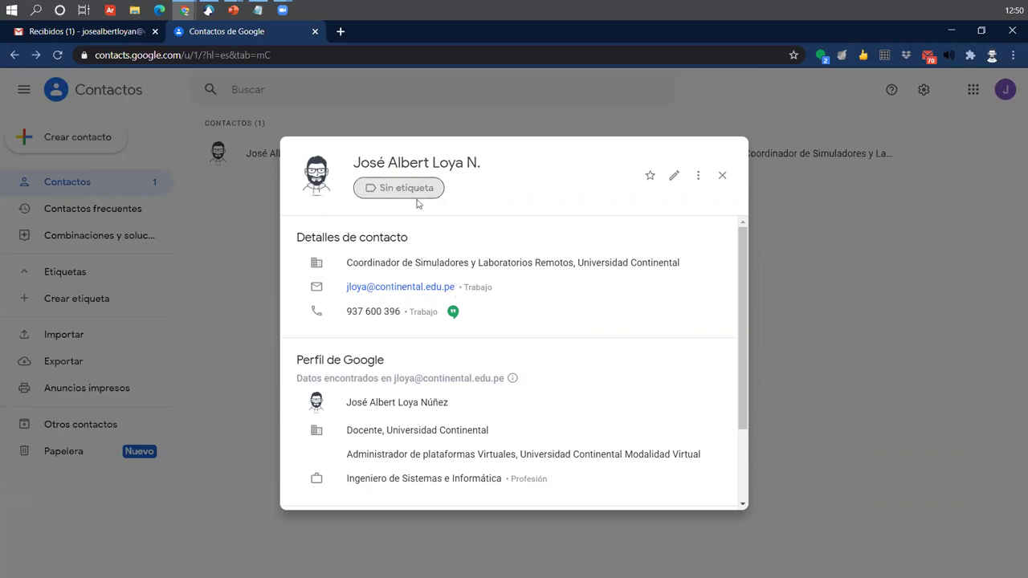
pyautogui.click(696, 176)
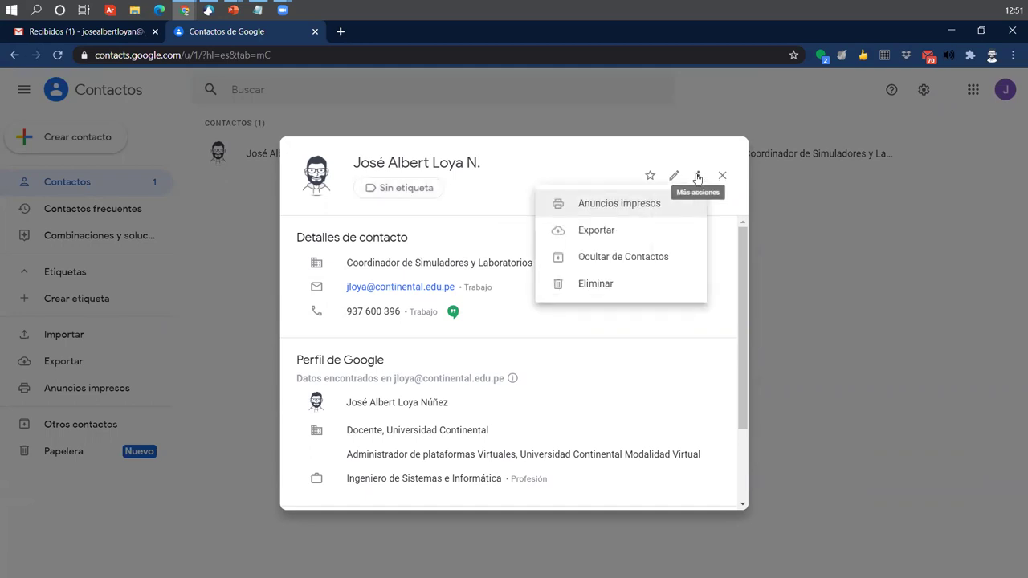
pyautogui.click(401, 188)
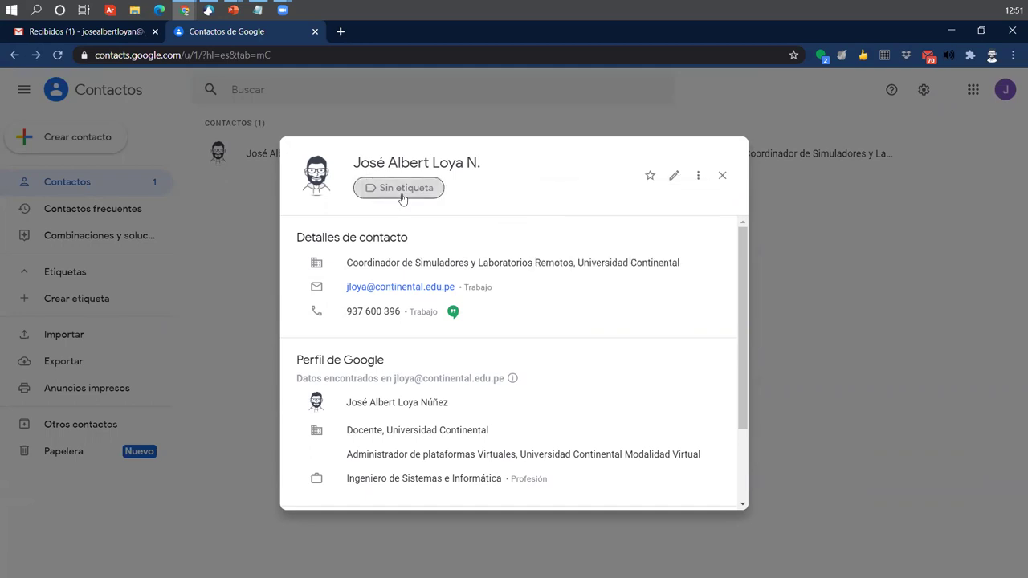
# Step: Edit the contact, create and apply the new label Curso virtual, save, and close the card
pyautogui.click(670, 180)
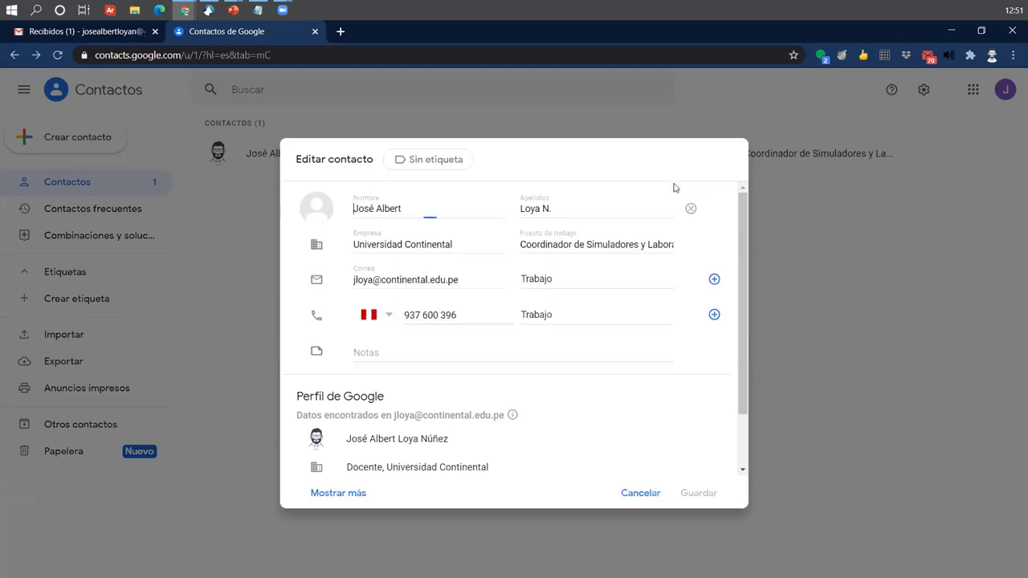
pyautogui.click(419, 164)
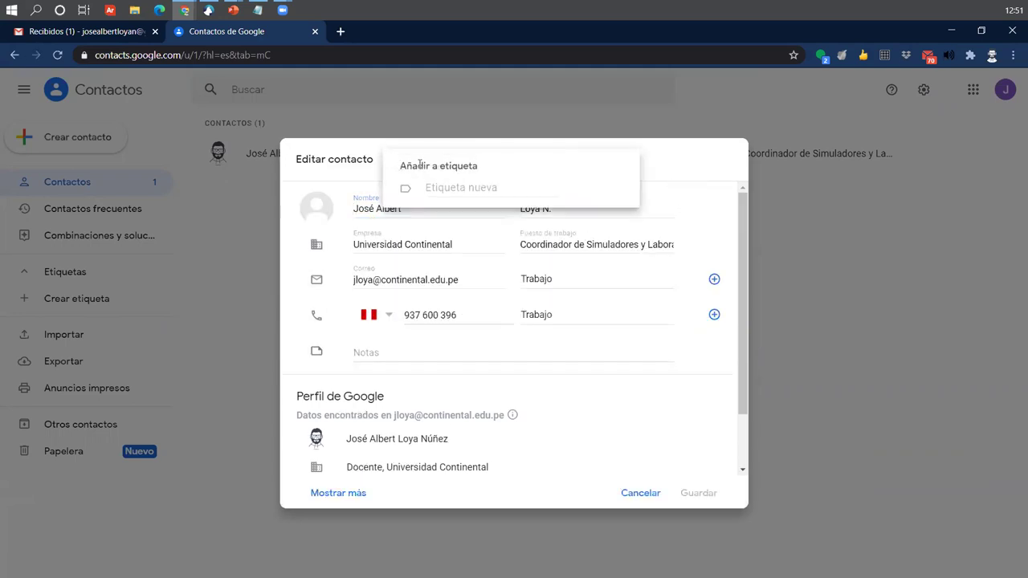
pyautogui.click(664, 176)
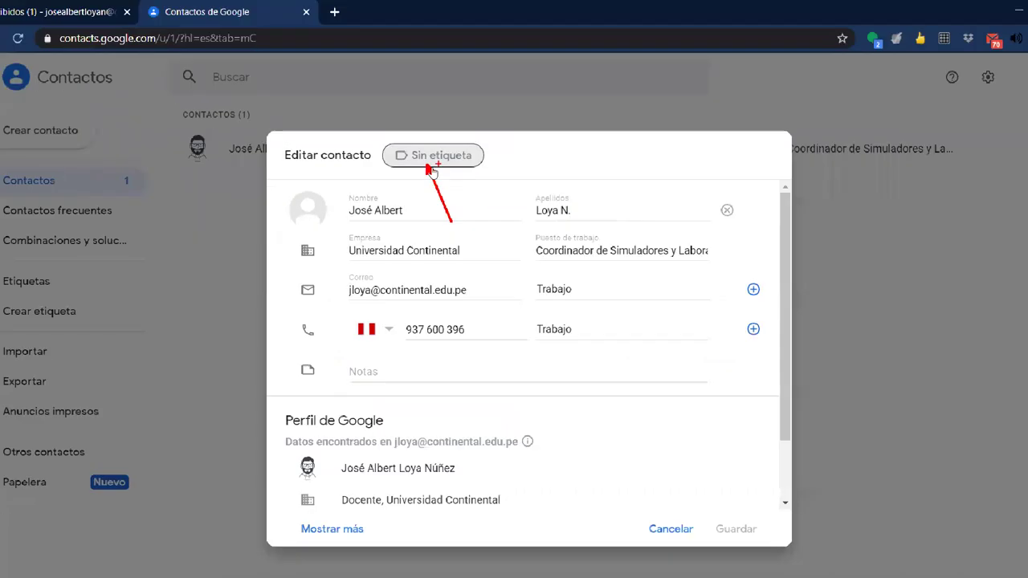
pyautogui.click(449, 143)
pyautogui.click(498, 188)
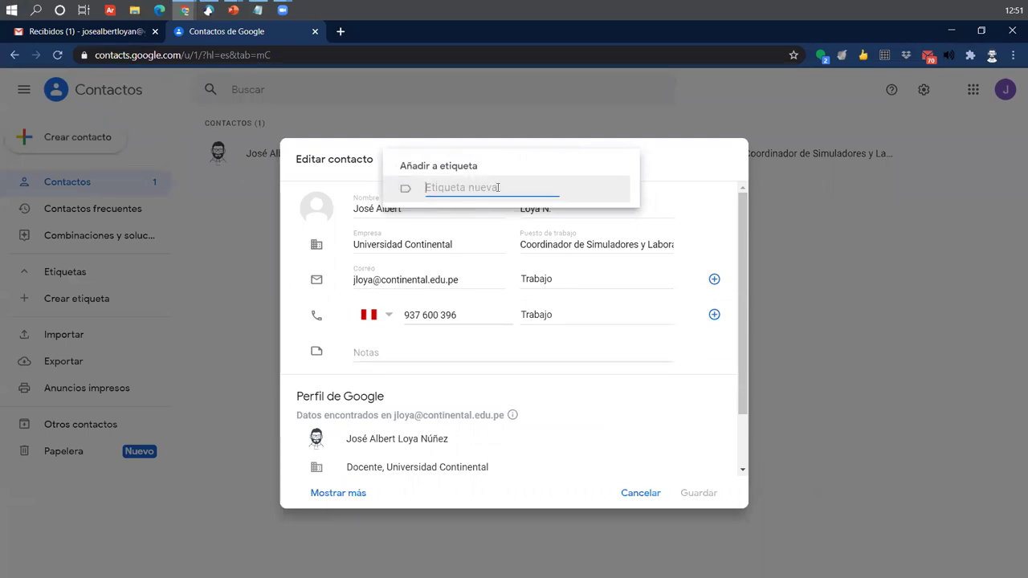
pyautogui.write('Curso virtual')
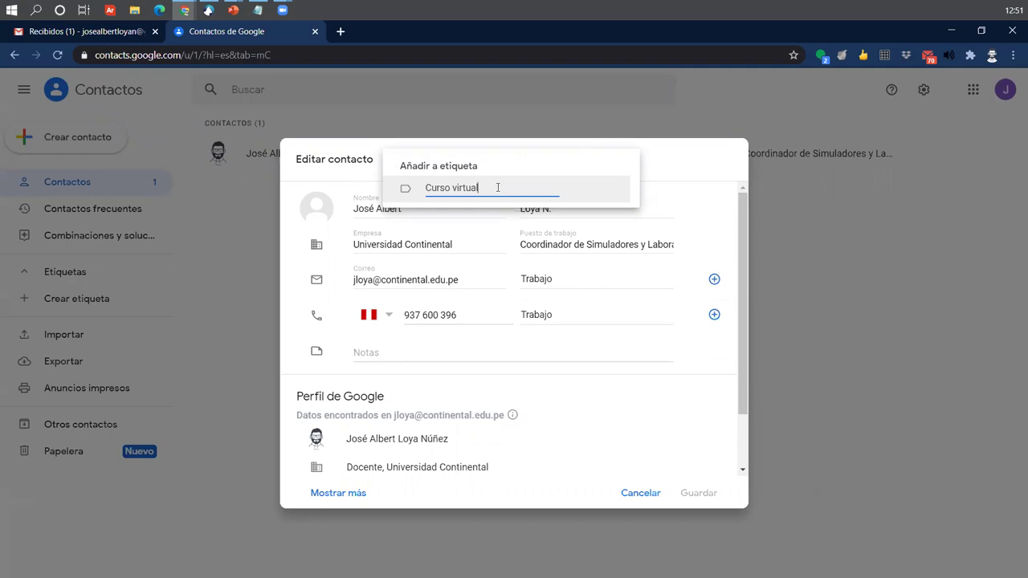
pyautogui.click(682, 169)
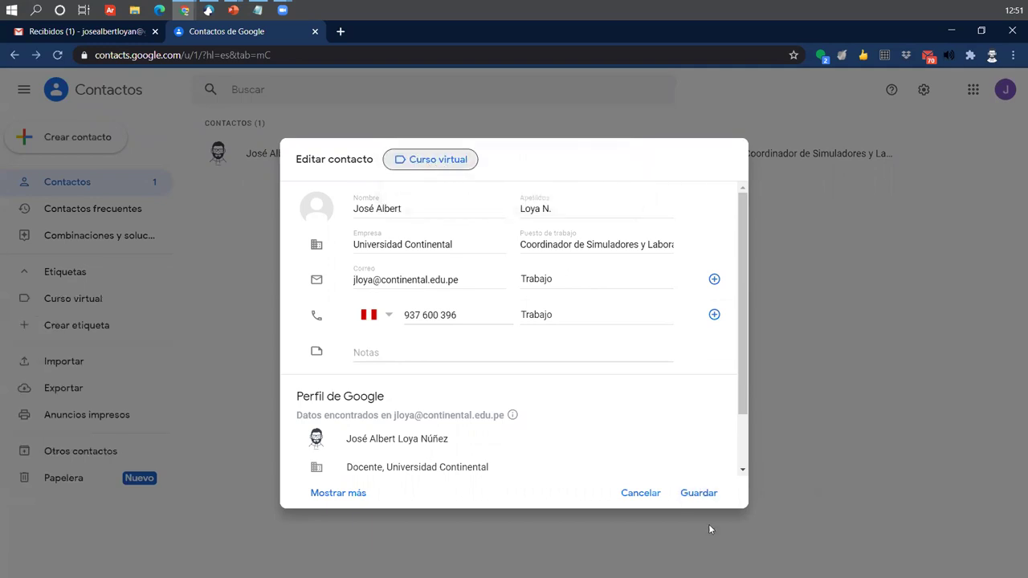
pyautogui.click(698, 491)
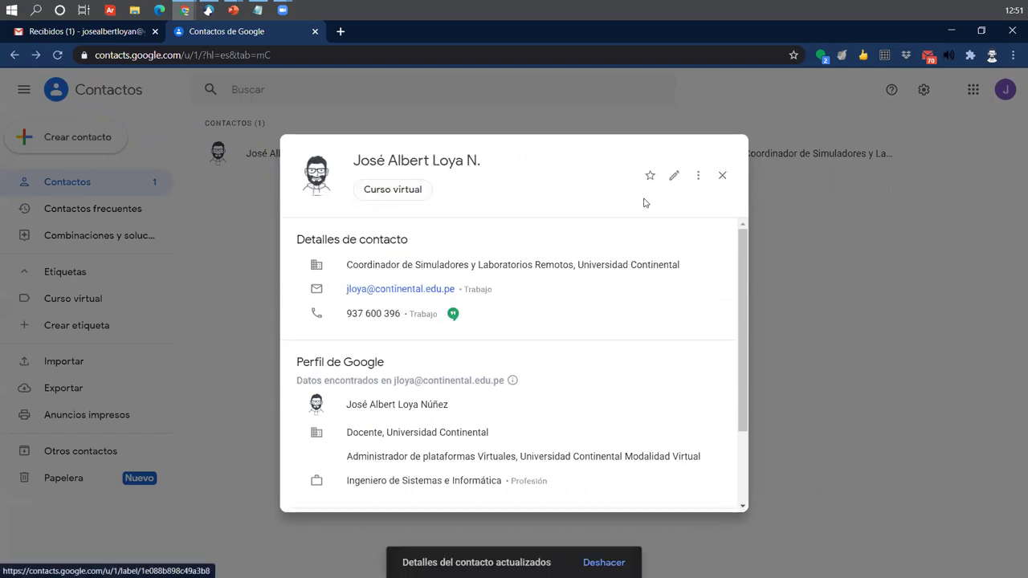
pyautogui.click(720, 176)
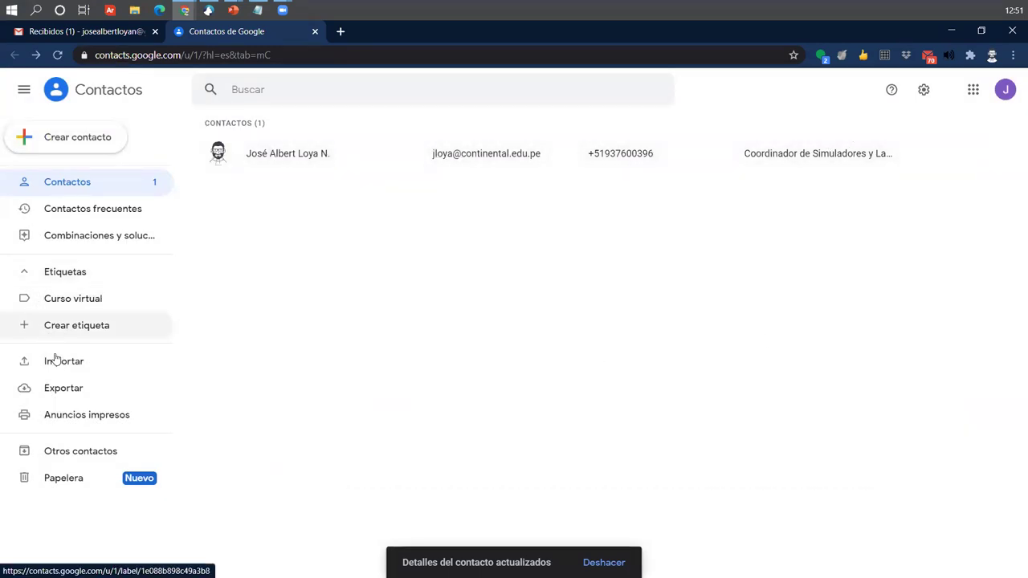
# Step: View the Curso virtual label, then search all contacts for 'unviersidad continental'
pyautogui.click(81, 298)
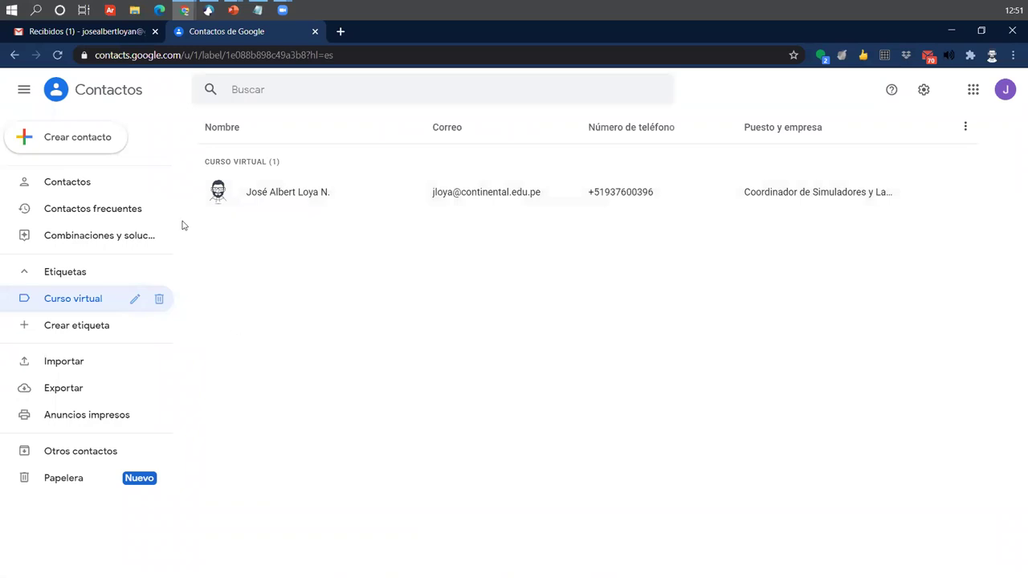
pyautogui.click(72, 182)
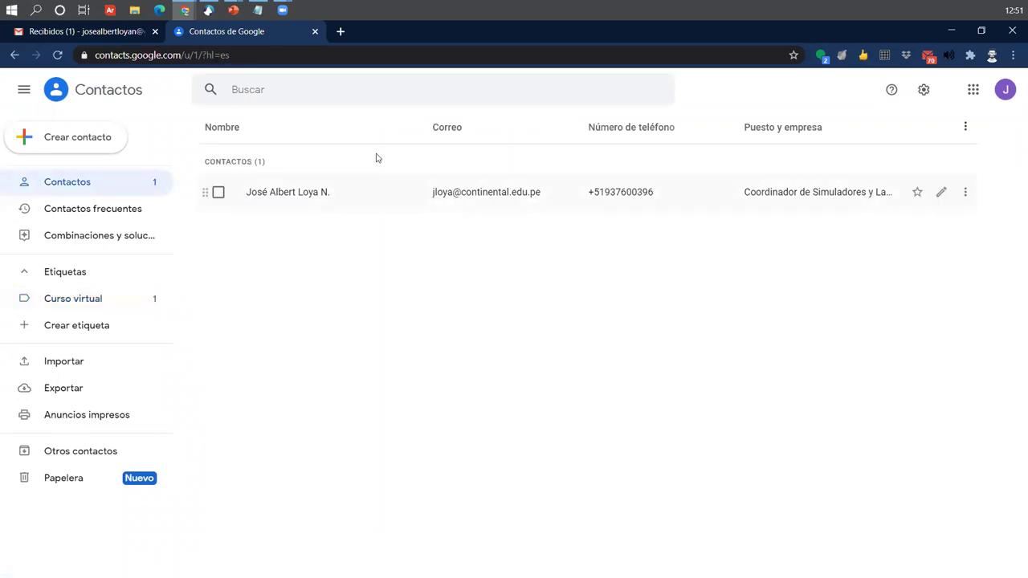
pyautogui.click(368, 89)
pyautogui.write('unviersidad c')
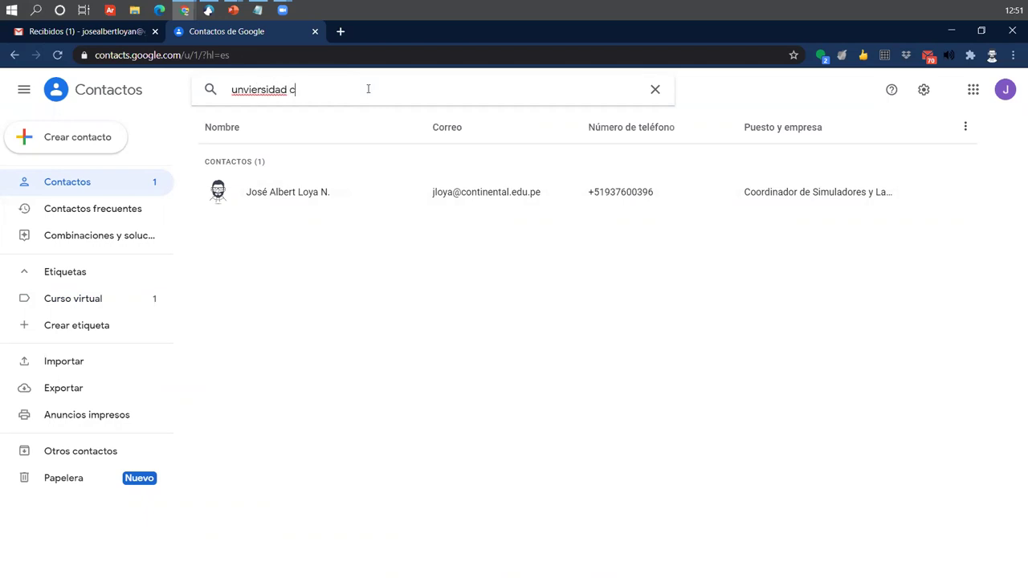
pyautogui.write('ontinental')
pyautogui.press('Return')
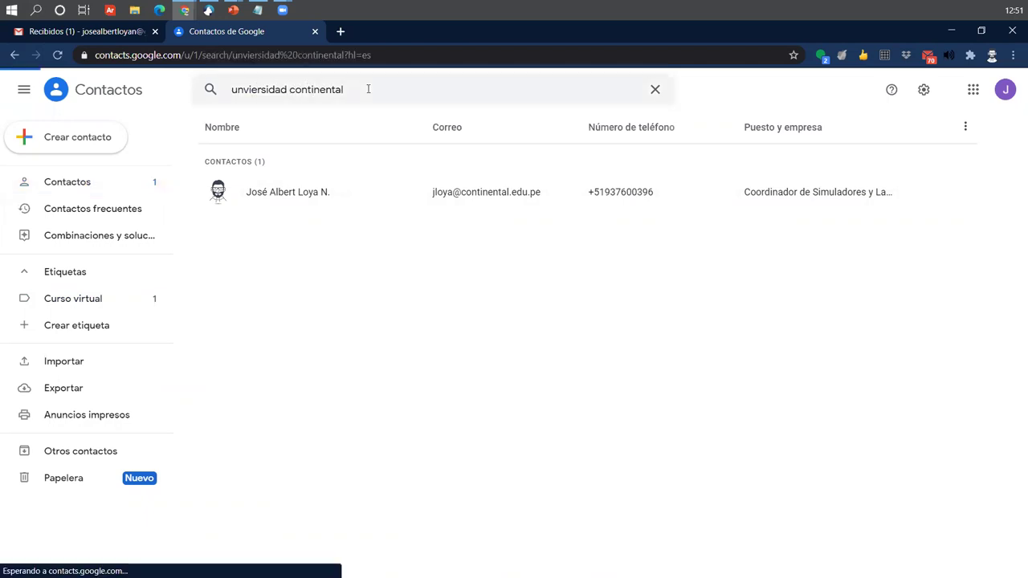
# Step: Delete the search text and return to the full Contactos list
pyautogui.moveTo(368, 89); pyautogui.dragTo(233, 89)
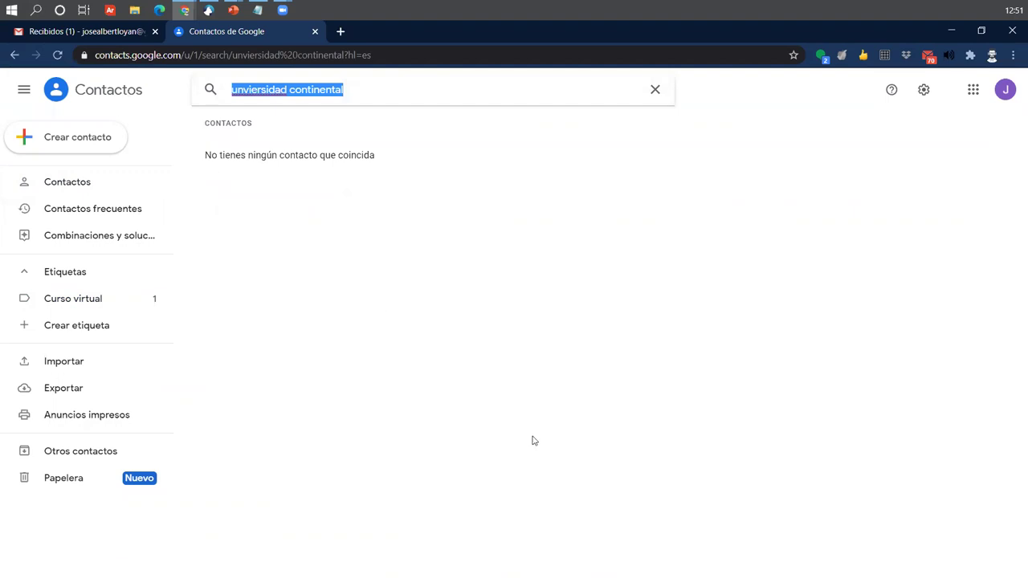
pyautogui.press('BackSpace')
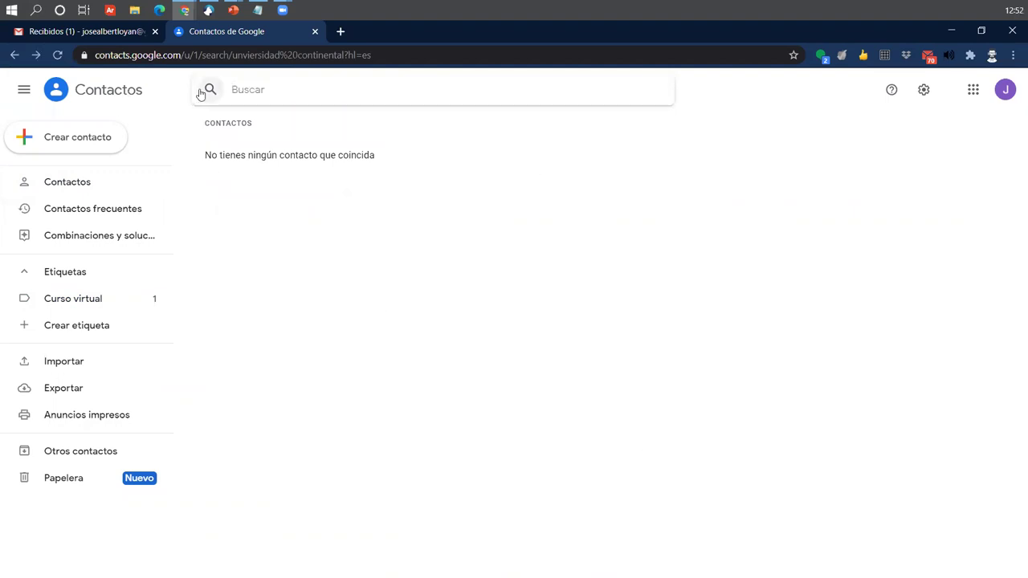
pyautogui.click(201, 93)
pyautogui.click(45, 180)
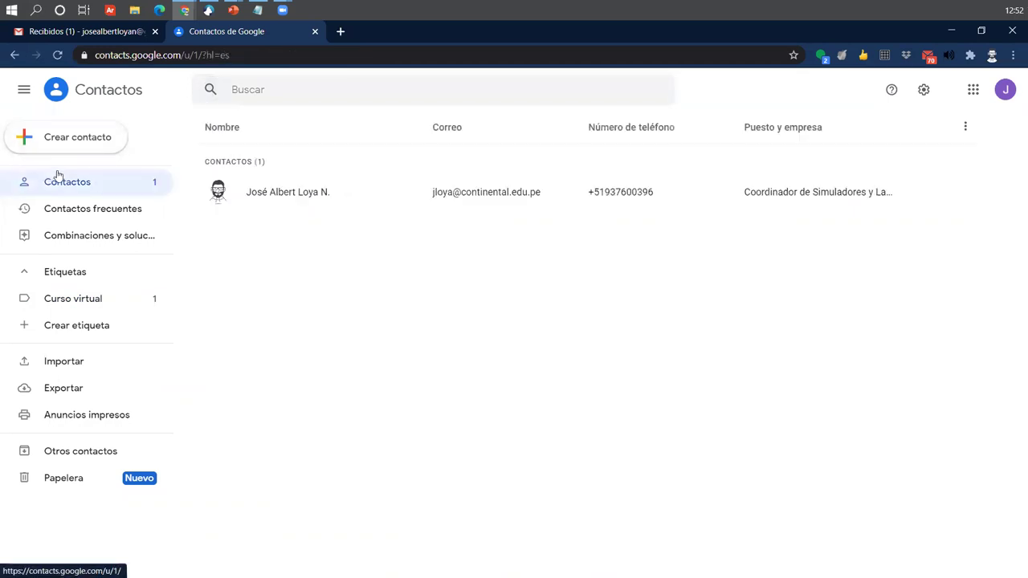
pyautogui.click(560, 93)
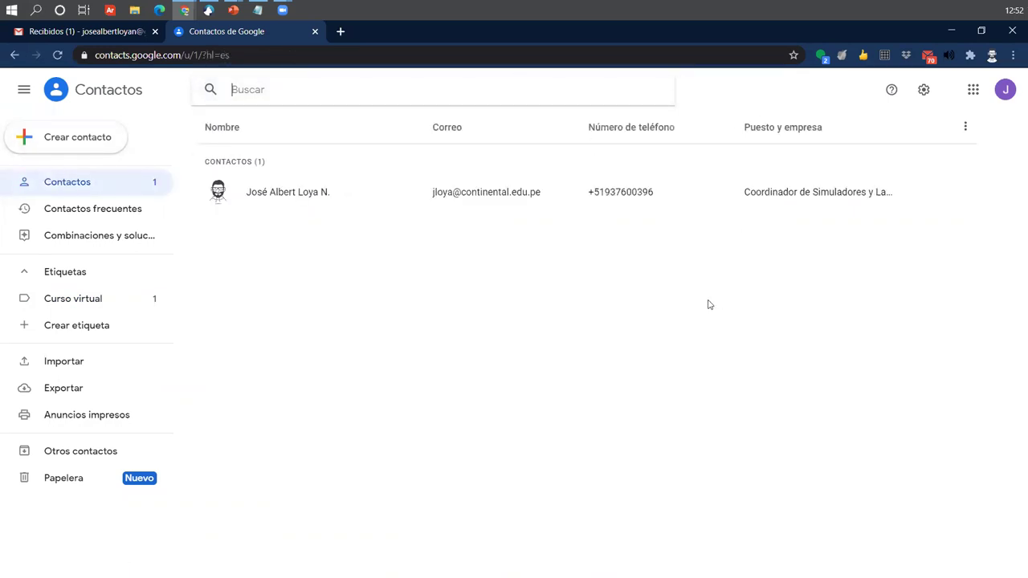
pyautogui.click(185, 10)
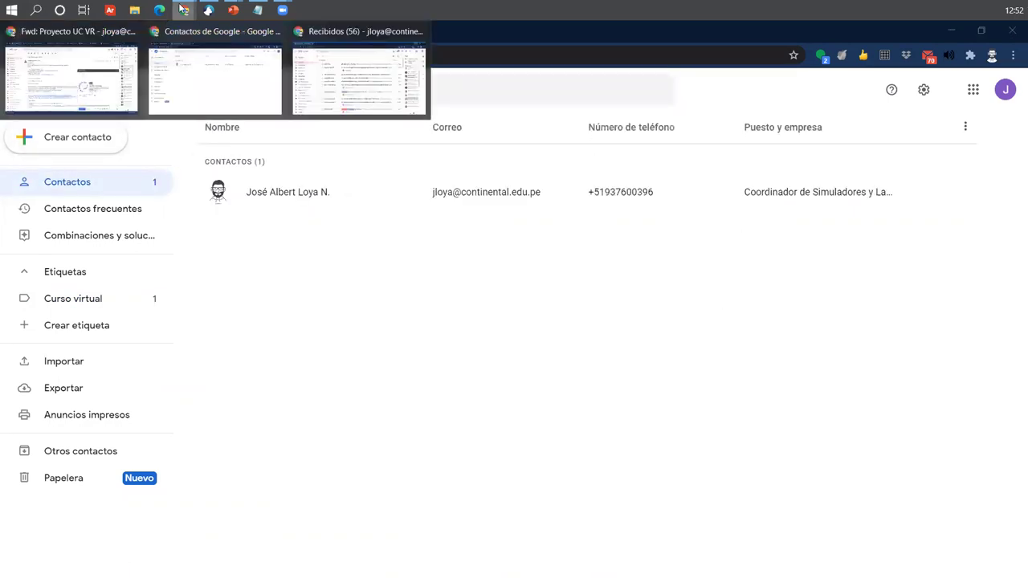
pyautogui.click(371, 109)
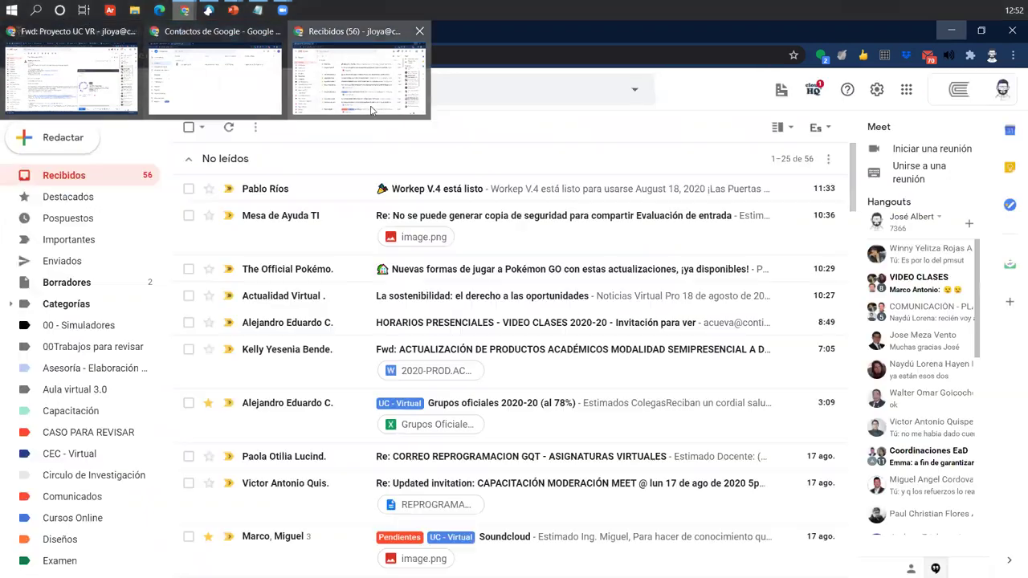
pyautogui.click(907, 90)
pyautogui.click(964, 213)
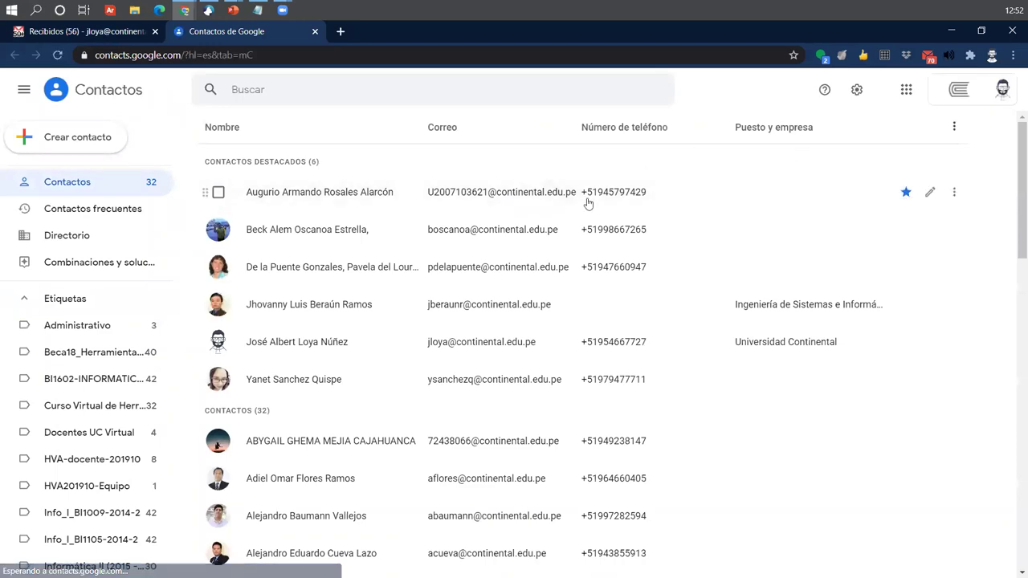
pyautogui.scroll(-20, 587, 203)
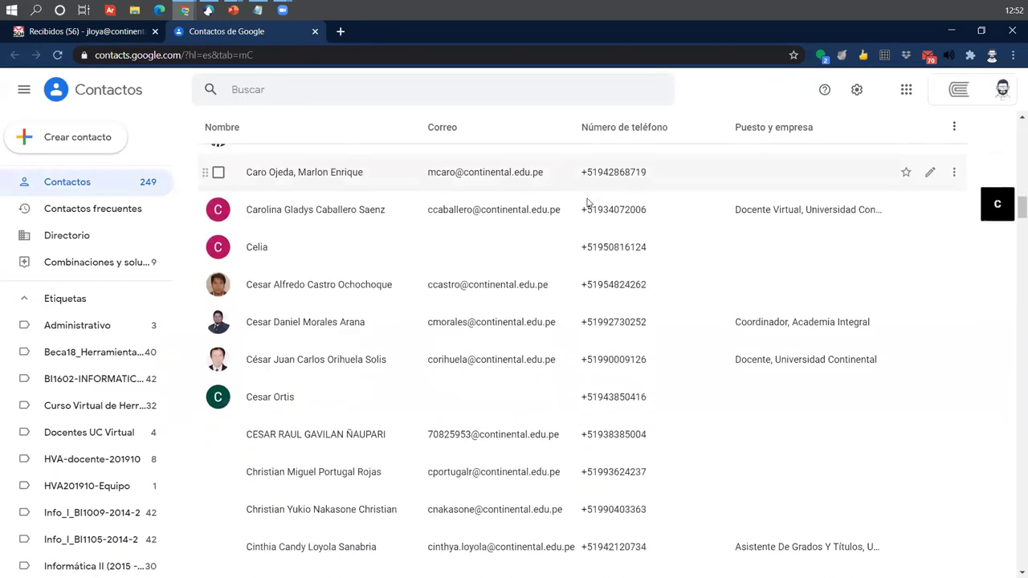
pyautogui.scroll(15, 1013, 465)
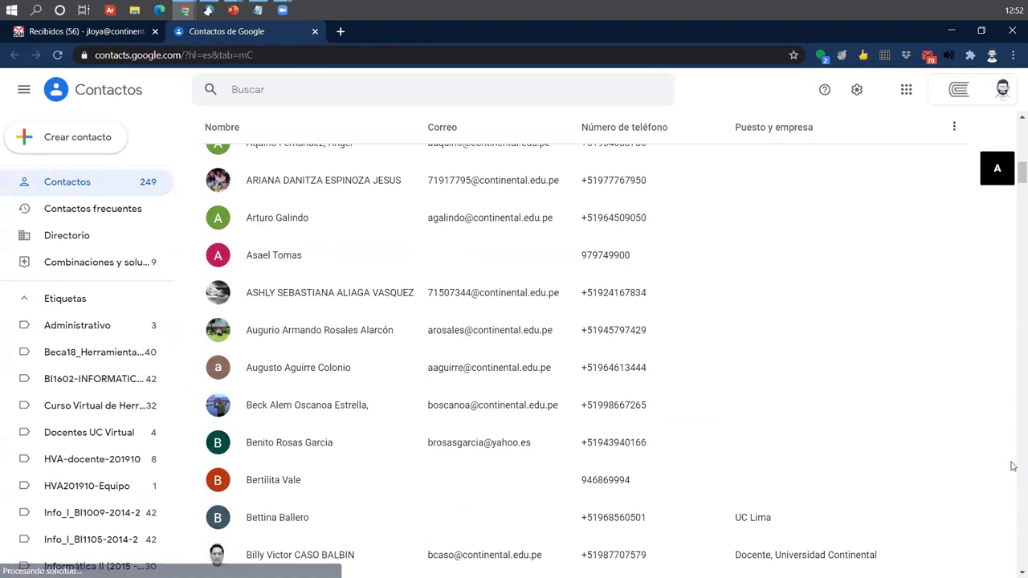
pyautogui.scroll(10, 1013, 466)
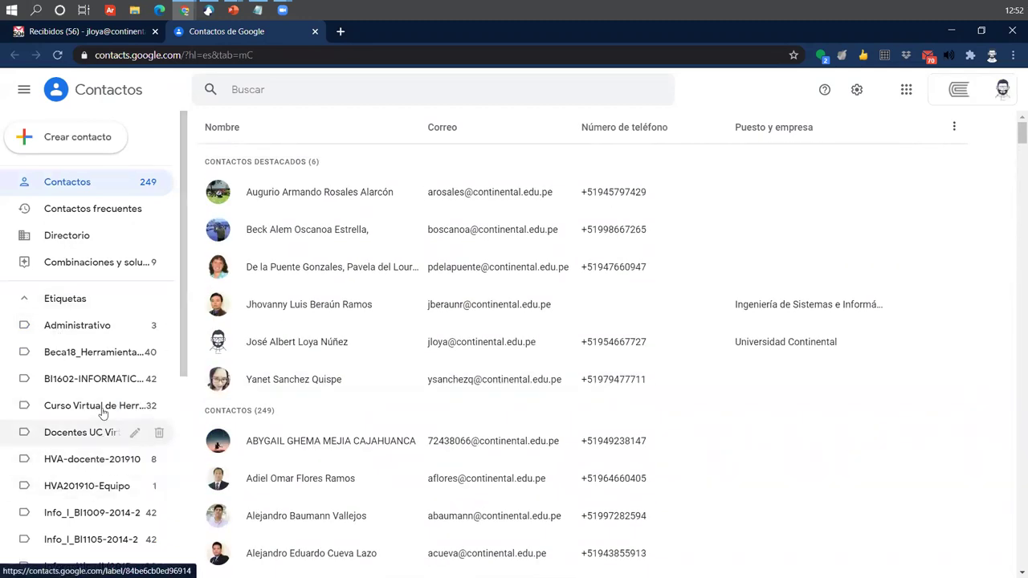
pyautogui.click(84, 379)
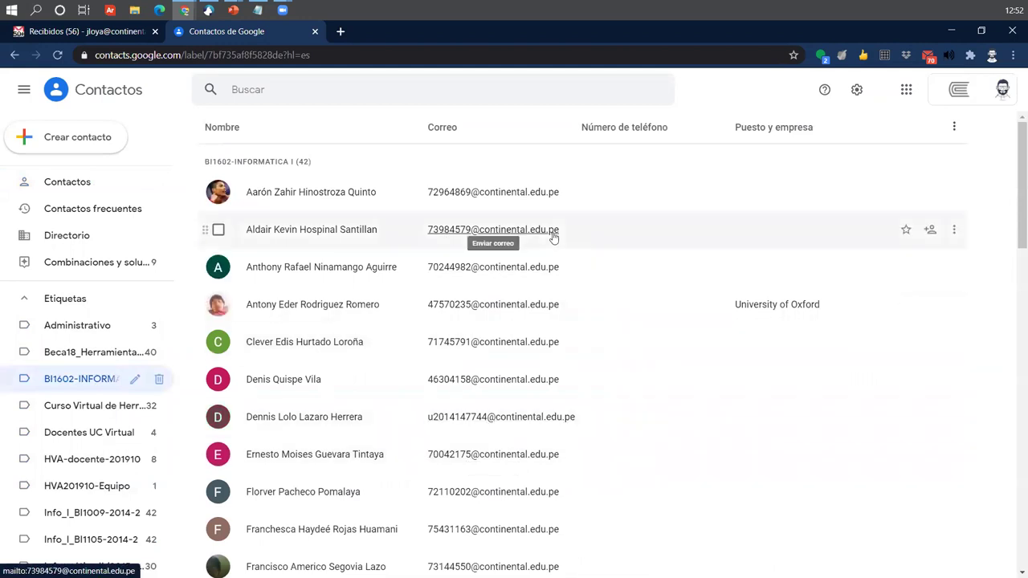
pyautogui.scroll(-3, 321, 462)
pyautogui.scroll(-4, 121, 449)
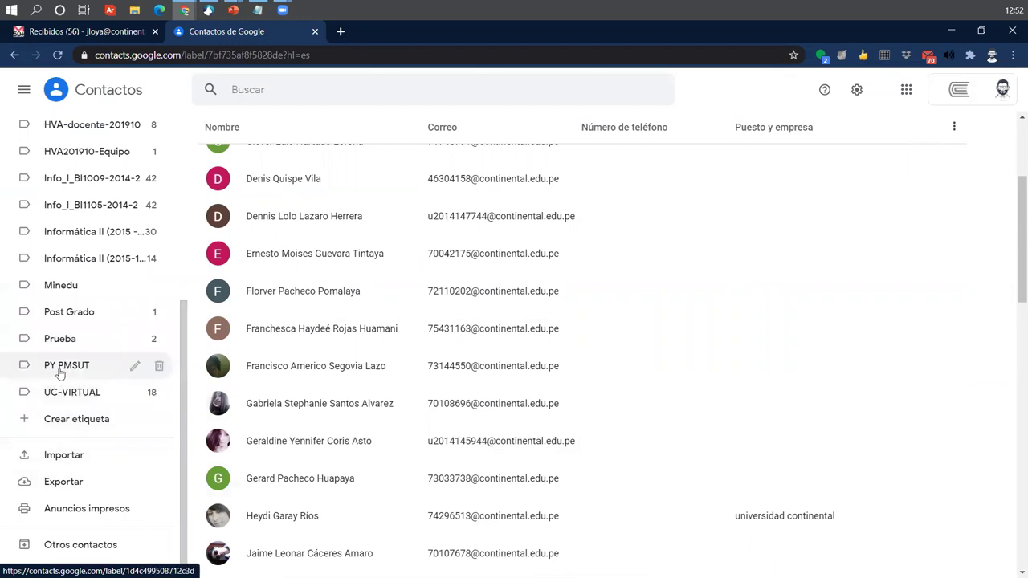
pyautogui.click(59, 370)
pyautogui.scroll(2, 81, 377)
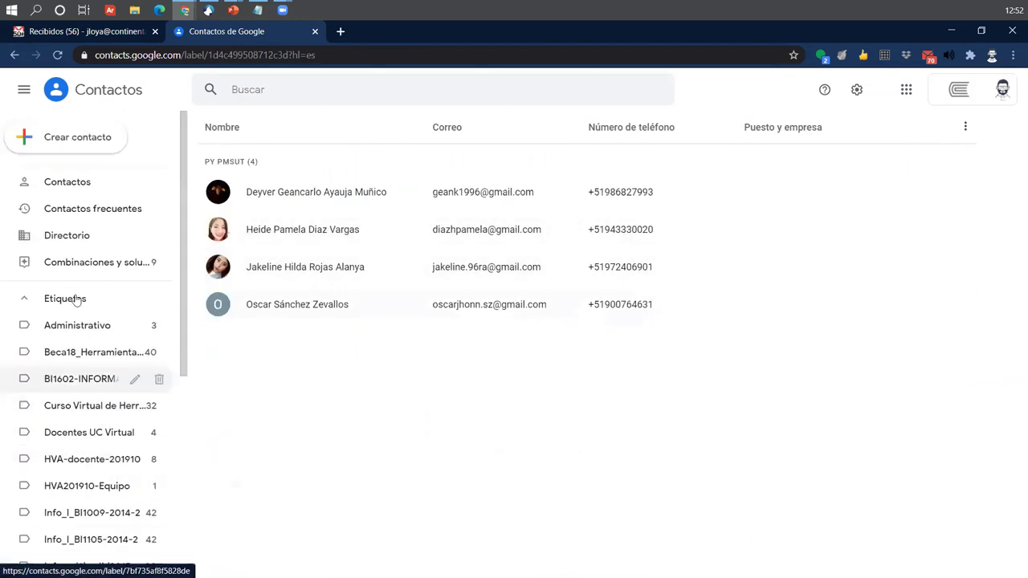
pyautogui.click(54, 321)
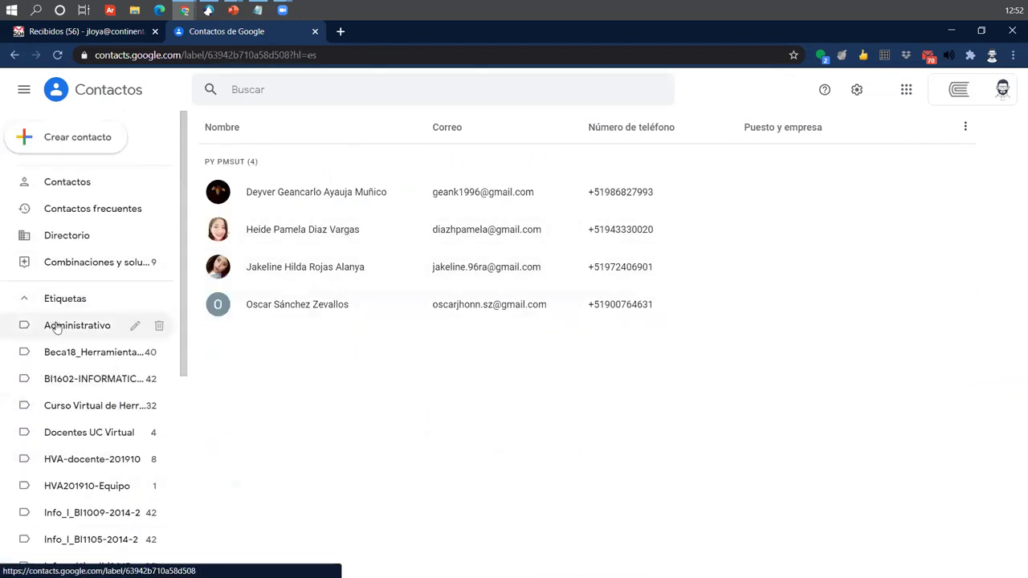
pyautogui.click(57, 379)
pyautogui.scroll(-5, 136, 381)
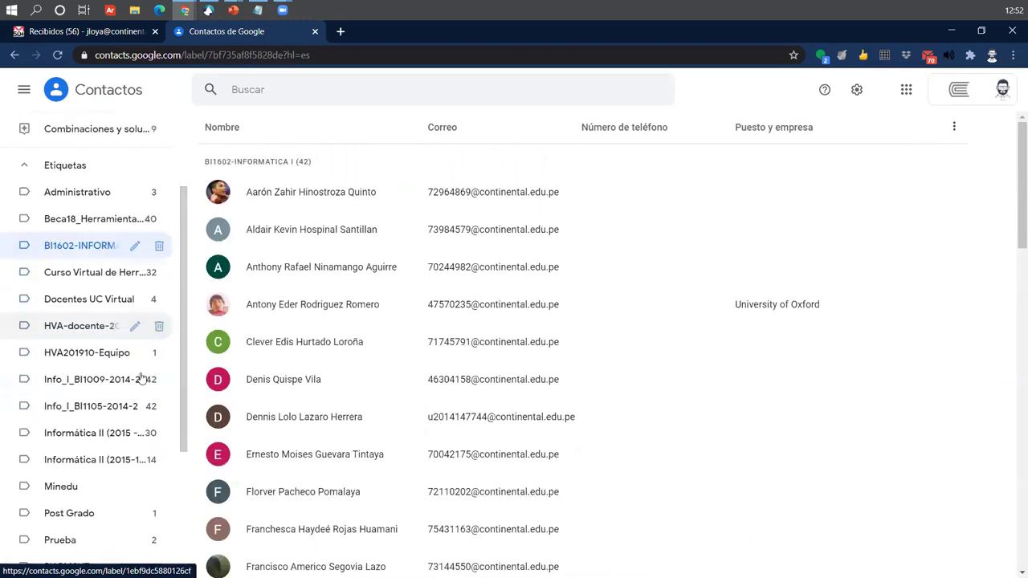
pyautogui.scroll(5, 89, 389)
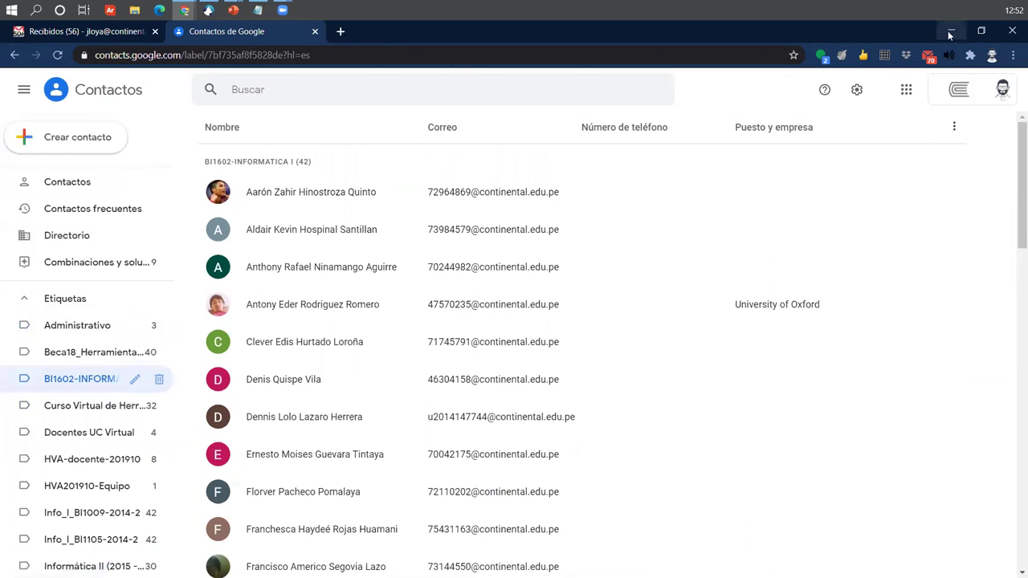
pyautogui.click(950, 31)
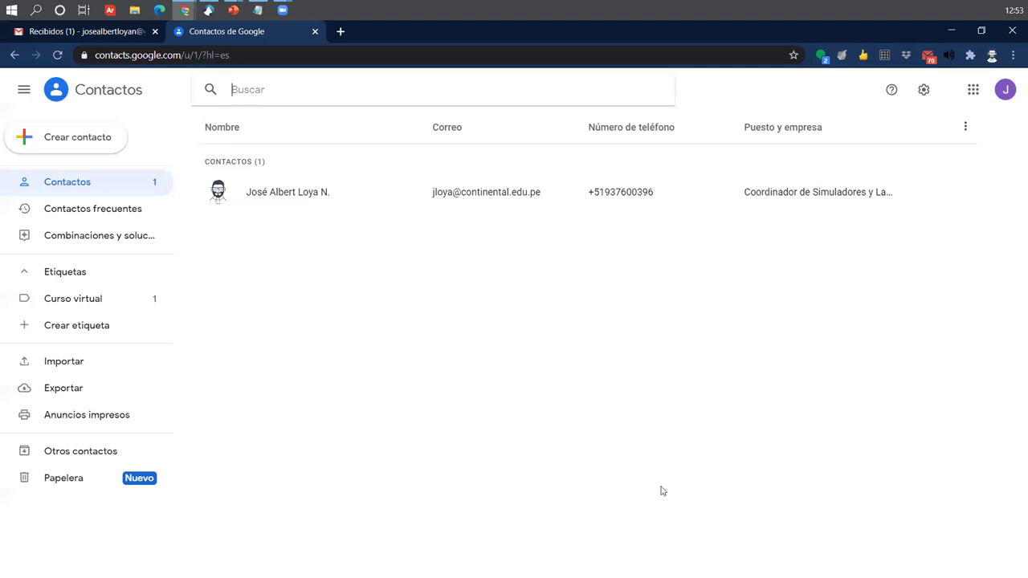
pyautogui.click(104, 137)
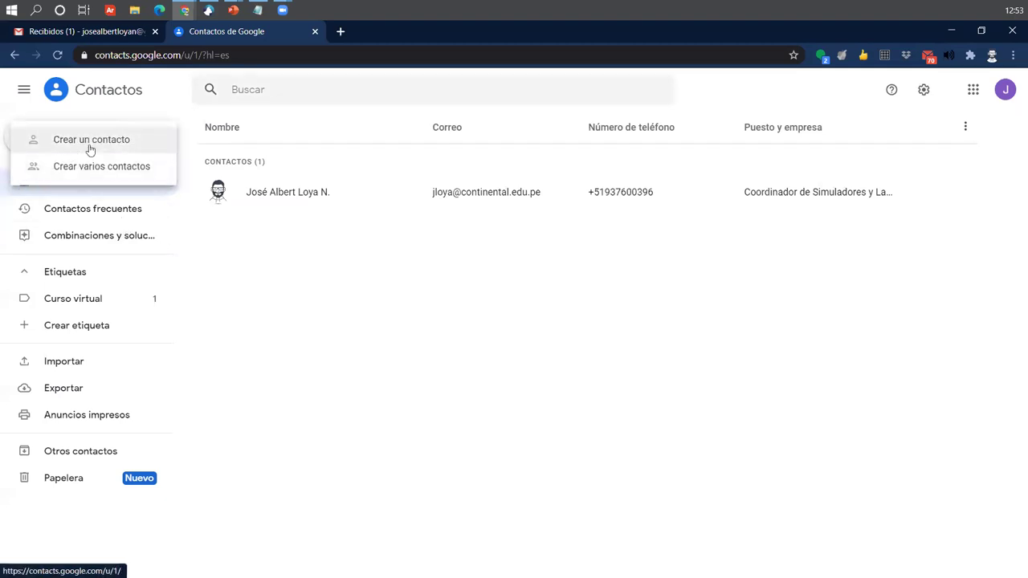
pyautogui.click(96, 175)
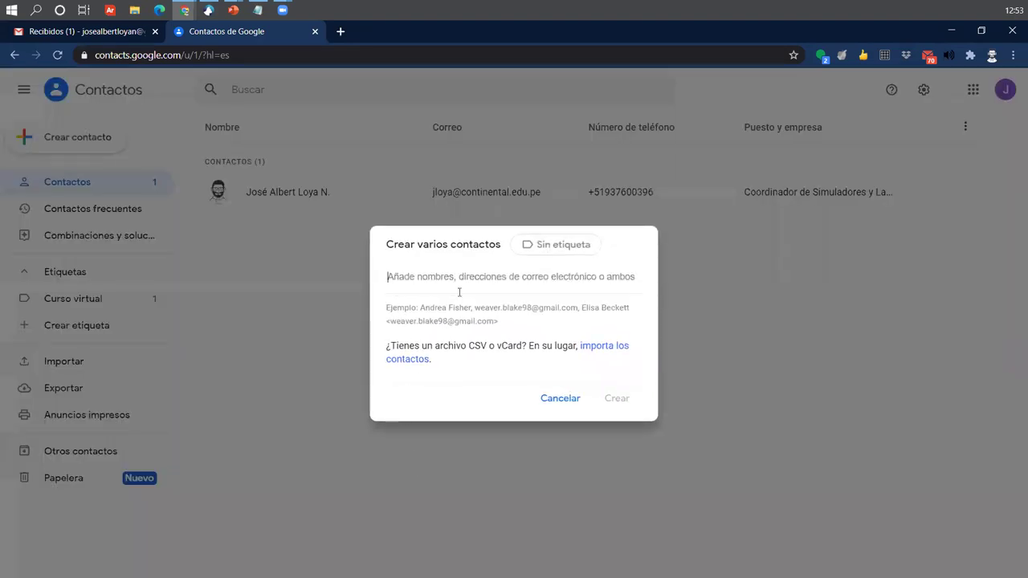
pyautogui.click(575, 404)
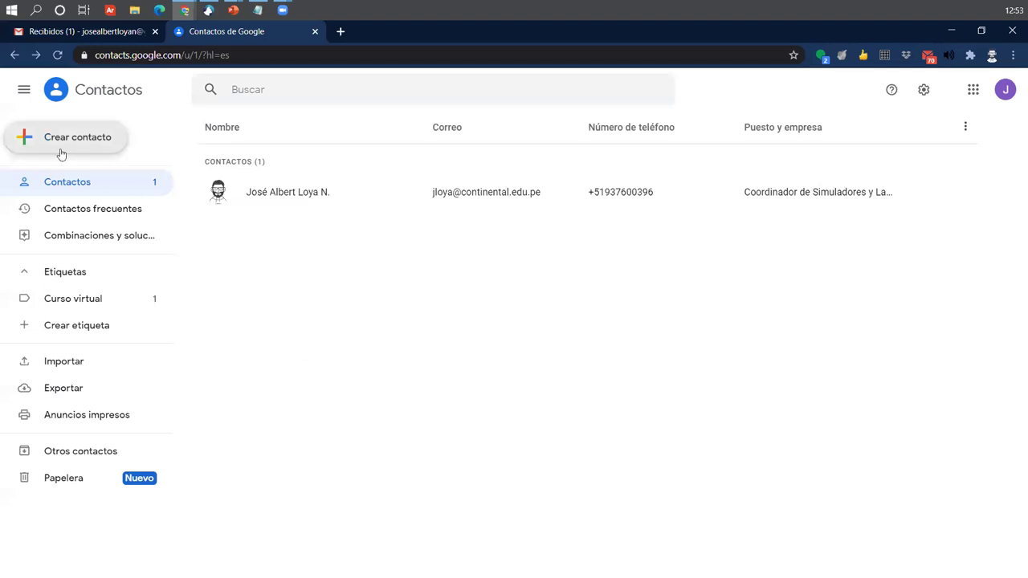
pyautogui.click(299, 194)
pyautogui.scroll(-1, 585, 356)
pyautogui.scroll(1, 585, 355)
pyautogui.scroll(-2, 585, 356)
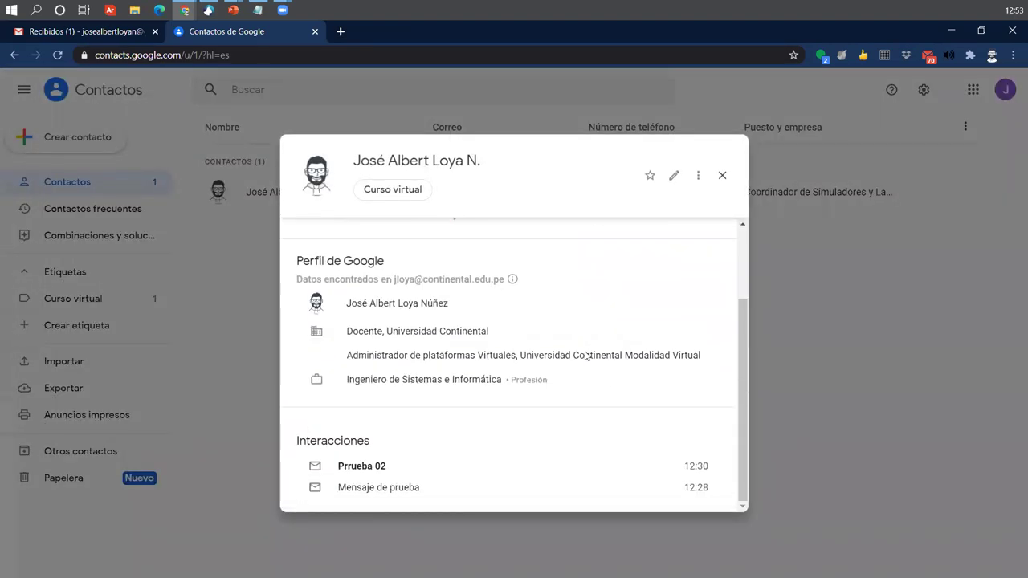
pyautogui.scroll(2, 585, 356)
pyautogui.click(725, 176)
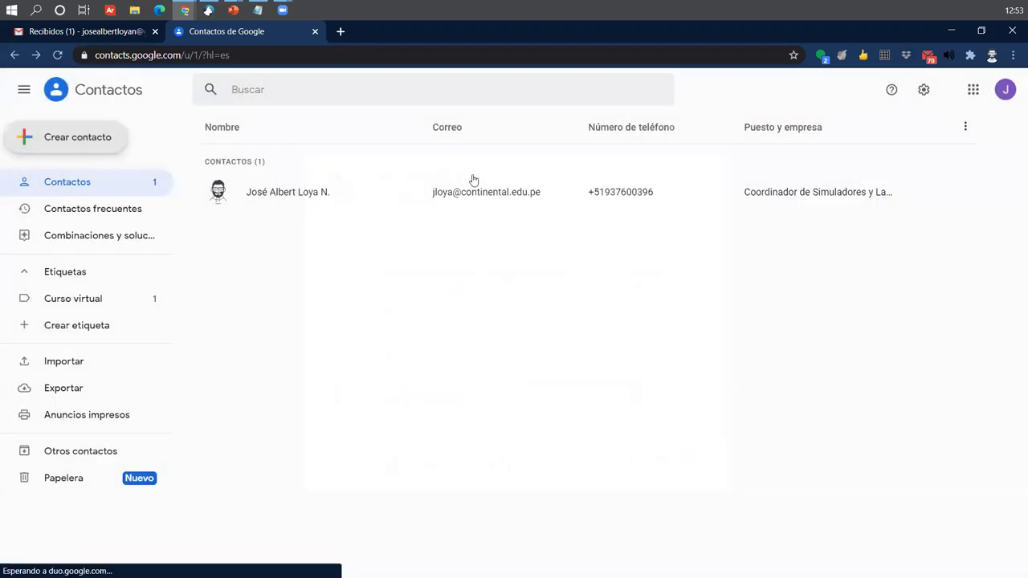
pyautogui.click(92, 155)
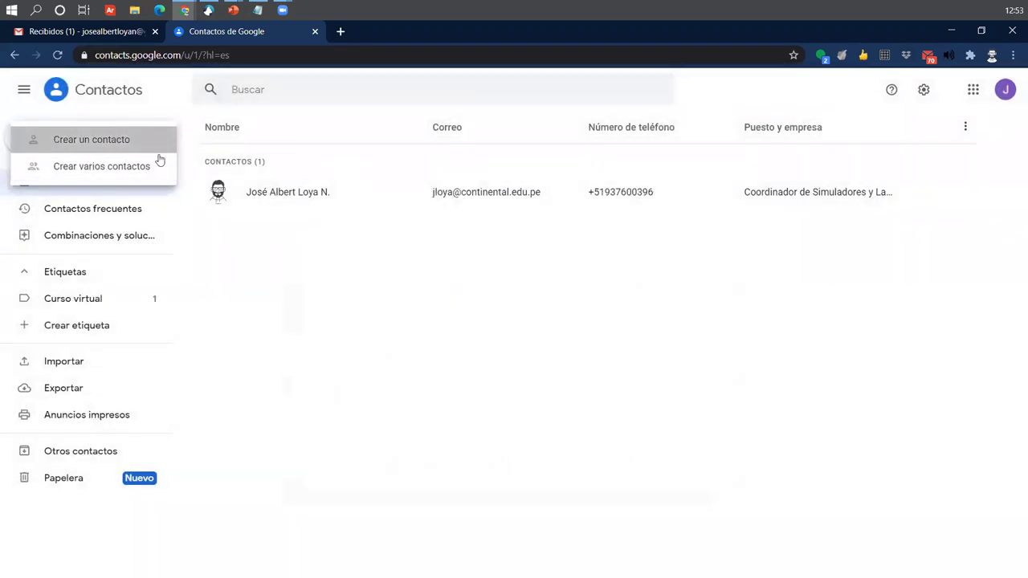
pyautogui.click(153, 143)
pyautogui.click(149, 160)
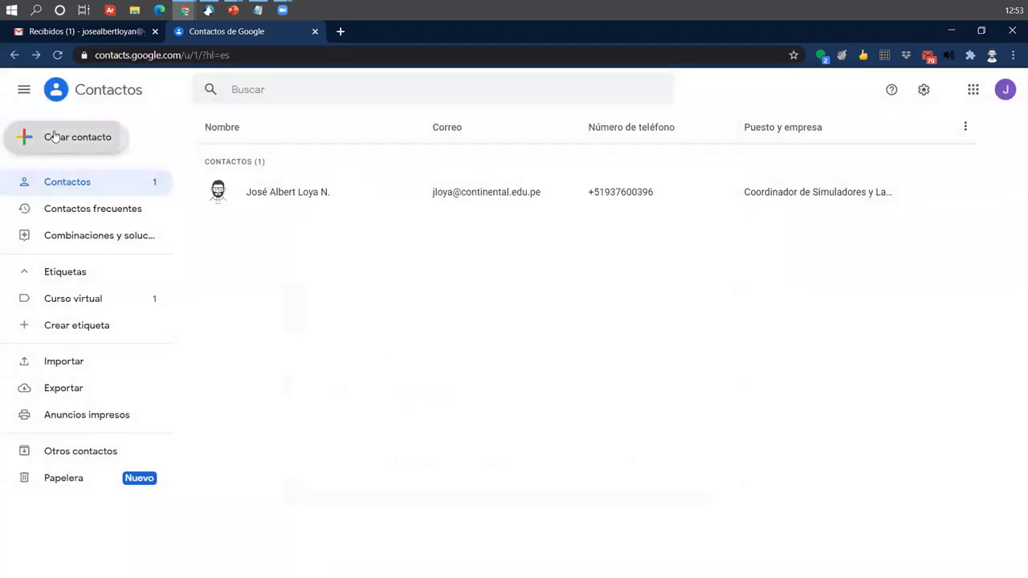
pyautogui.click(55, 136)
pyautogui.click(62, 169)
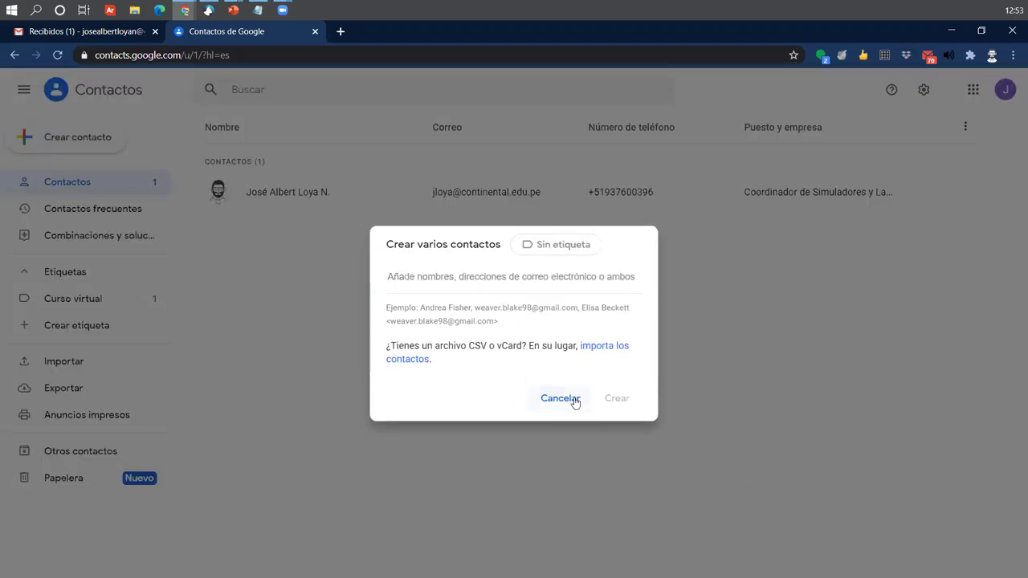
pyautogui.click(575, 401)
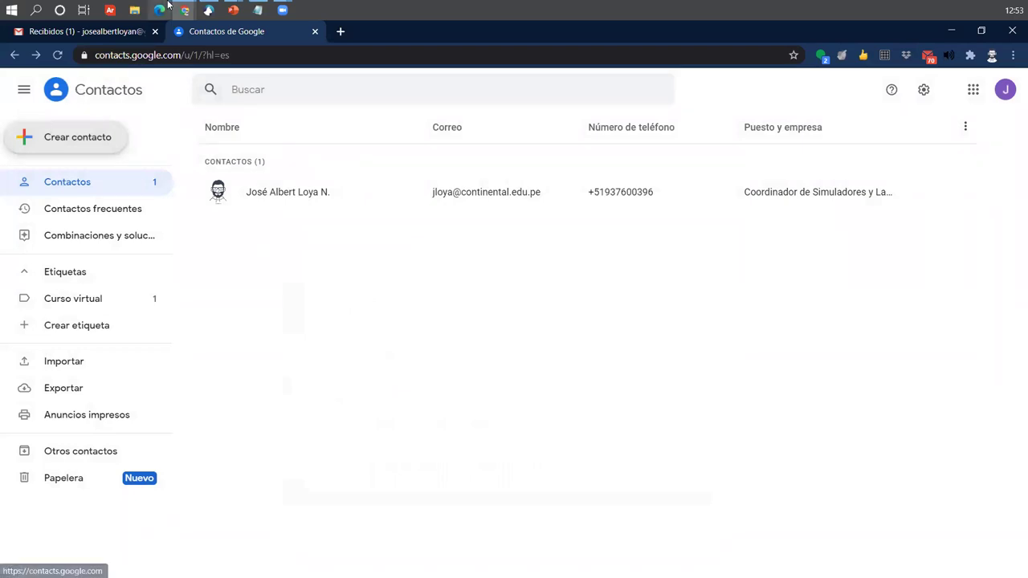
# Step: Return to the other account's contacts and annotate the Etiquetas label list
pyautogui.moveTo(185, 10)
pyautogui.click(394, 97)
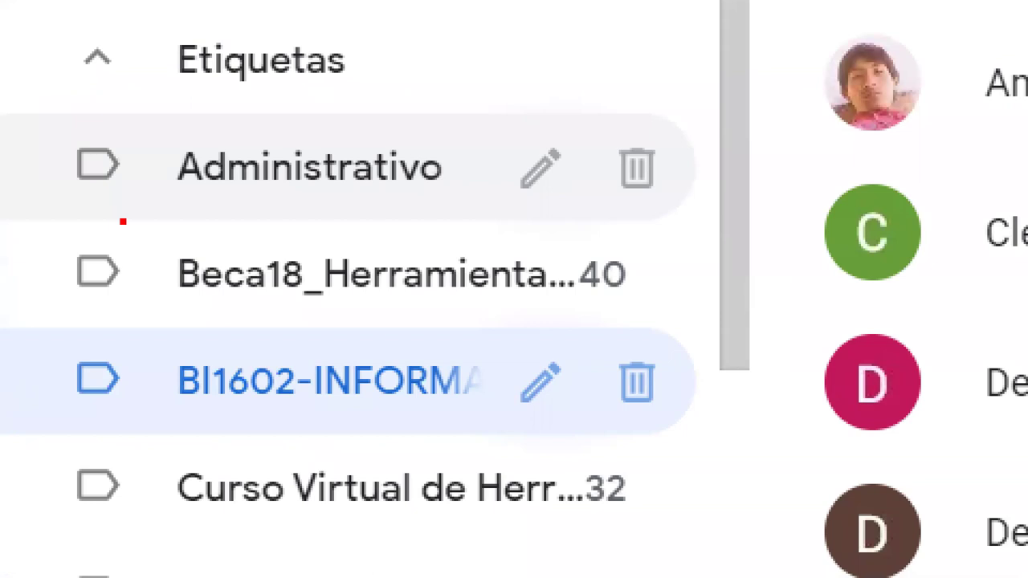
pyautogui.moveTo(8, 90)
pyautogui.mouseDown()
pyautogui.moveTo(722, 180)
pyautogui.moveTo(756, 200)
pyautogui.mouseUp()
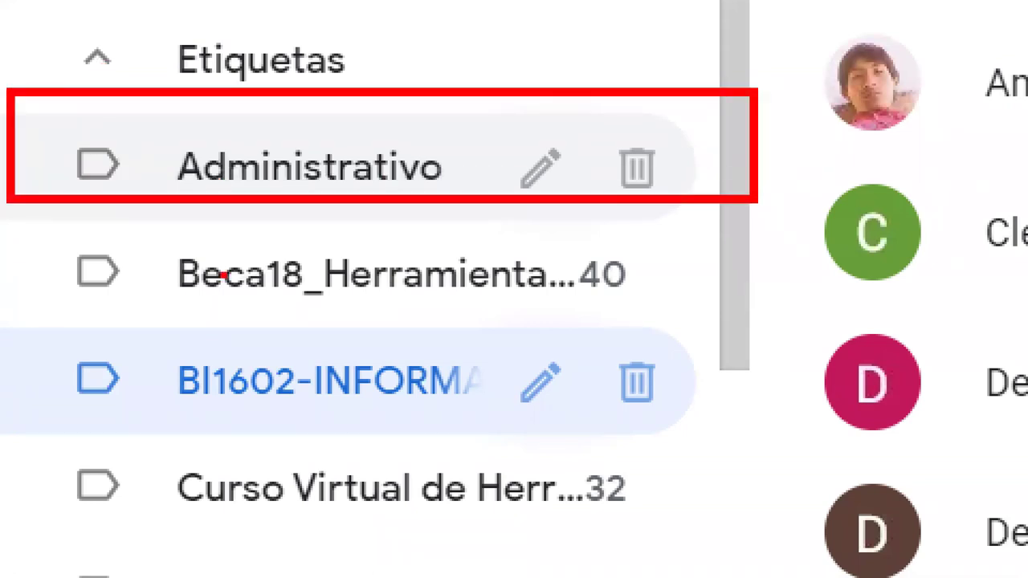
pyautogui.moveTo(57, 219)
pyautogui.mouseDown()
pyautogui.moveTo(191, 286)
pyautogui.moveTo(703, 314)
pyautogui.mouseUp()
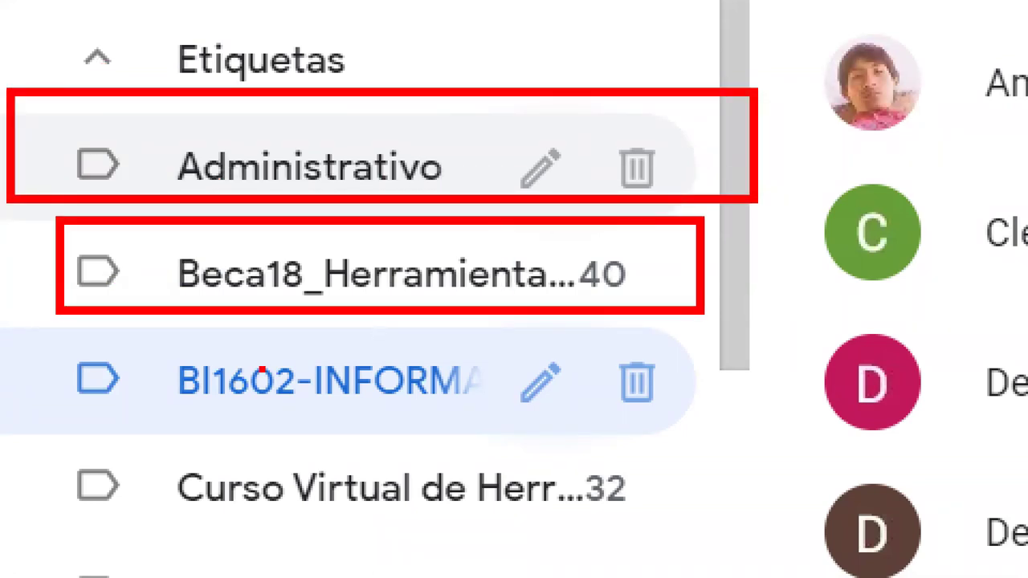
pyautogui.moveTo(19, 337)
pyautogui.mouseDown()
pyautogui.moveTo(518, 413)
pyautogui.moveTo(732, 412)
pyautogui.mouseUp()
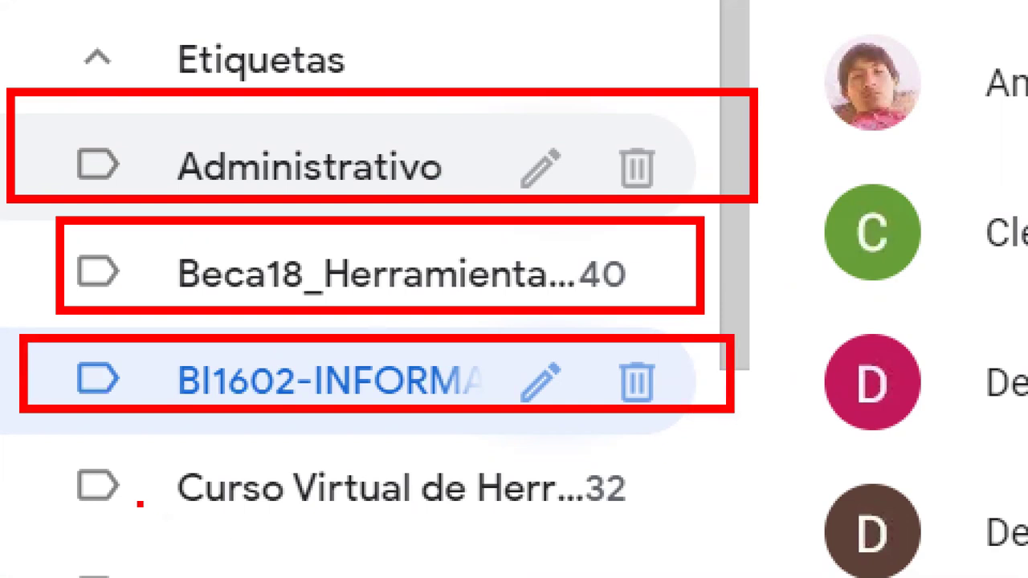
pyautogui.moveTo(37, 443); pyautogui.dragTo(767, 528)
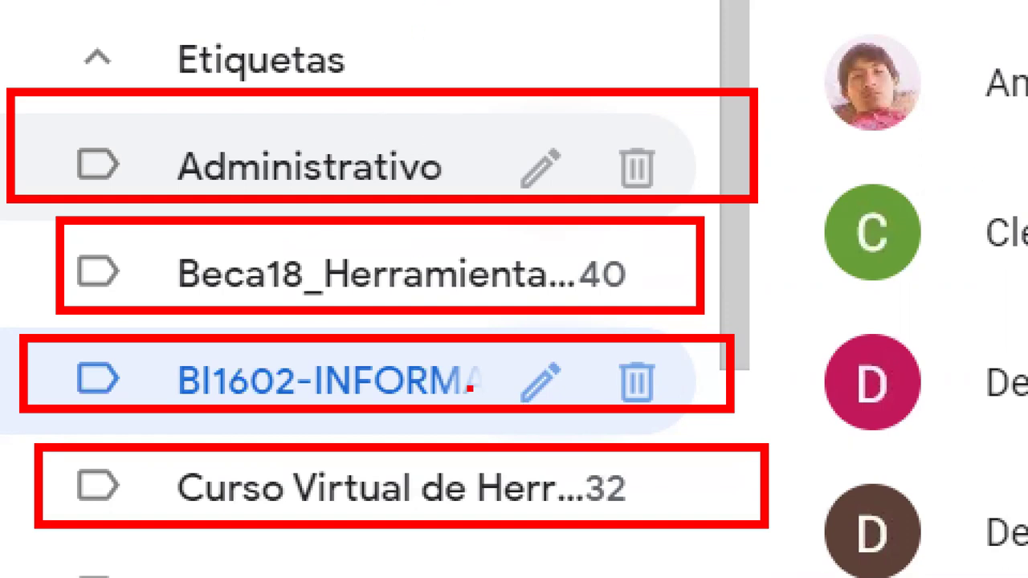
# Step: Mark the BI1602-INFORMATICA I, Curso Virtual and Administrativo labels, then open and cancel Crear etiqueta
pyautogui.moveTo(414, 343)
pyautogui.mouseDown()
pyautogui.moveTo(422, 370)
pyautogui.moveTo(485, 329)
pyautogui.mouseUp()
pyautogui.moveTo(433, 463); pyautogui.dragTo(531, 458)
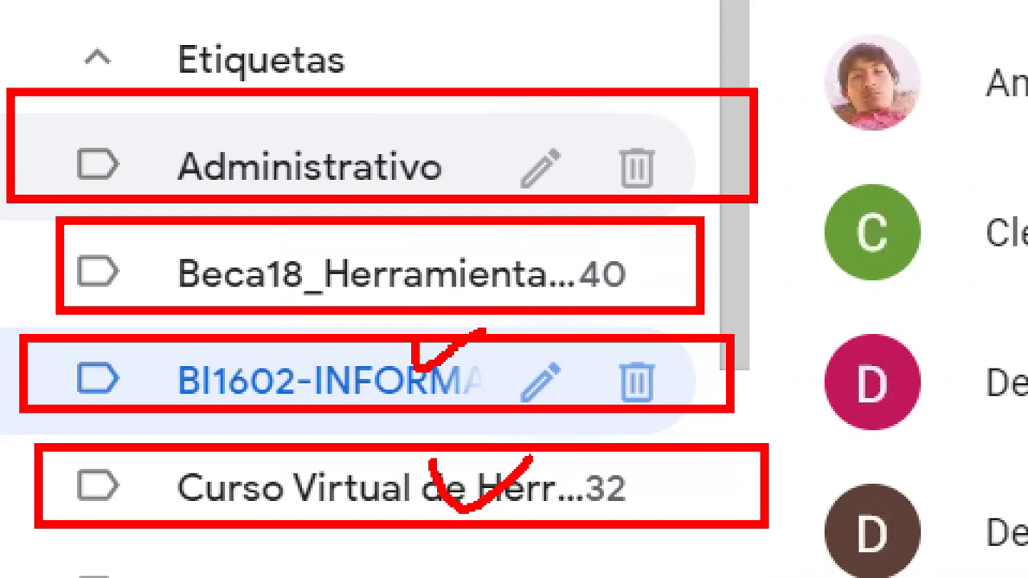
pyautogui.moveTo(442, 141)
pyautogui.mouseDown()
pyautogui.moveTo(474, 175)
pyautogui.moveTo(530, 86)
pyautogui.mouseUp()
pyautogui.moveTo(550, 477)
pyautogui.mouseDown()
pyautogui.moveTo(675, 464)
pyautogui.moveTo(755, 345)
pyautogui.moveTo(614, 126)
pyautogui.moveTo(623, 134)
pyautogui.mouseUp()
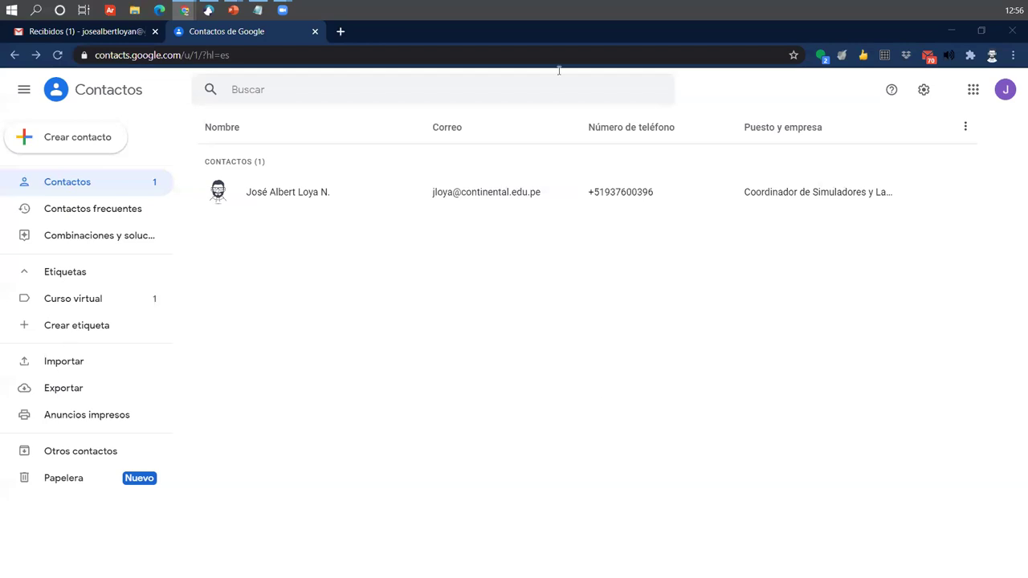
pyautogui.click(82, 331)
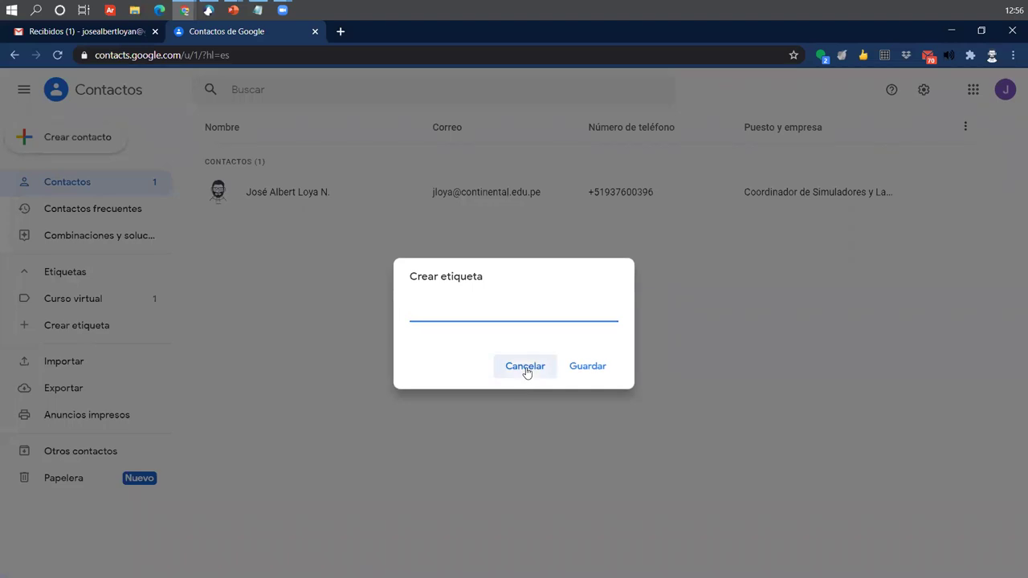
pyautogui.click(525, 366)
# Step: Start a new Gmail message, view the Curso virtual group in the contact picker, then close it
pyautogui.click(126, 32)
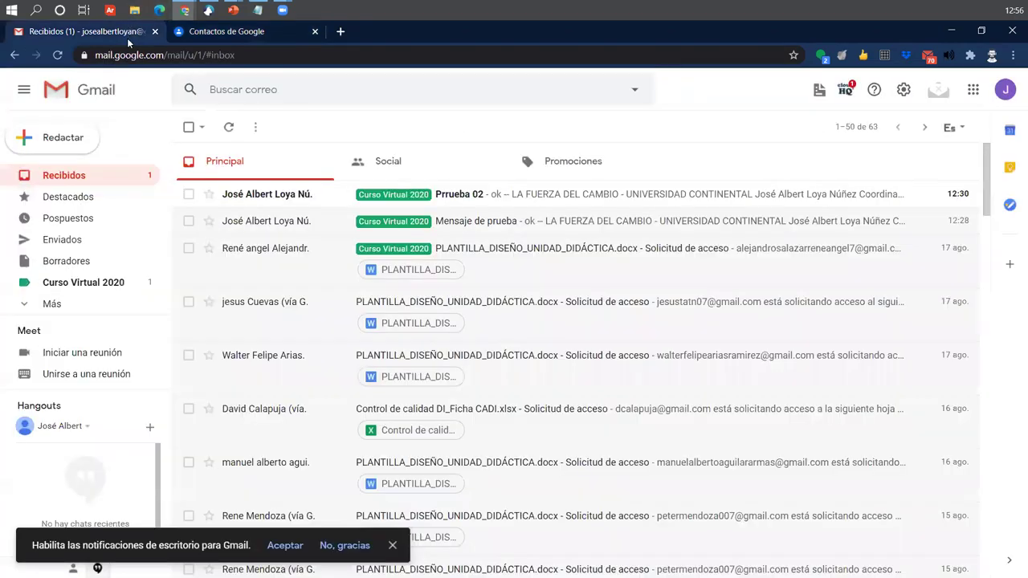
pyautogui.click(80, 142)
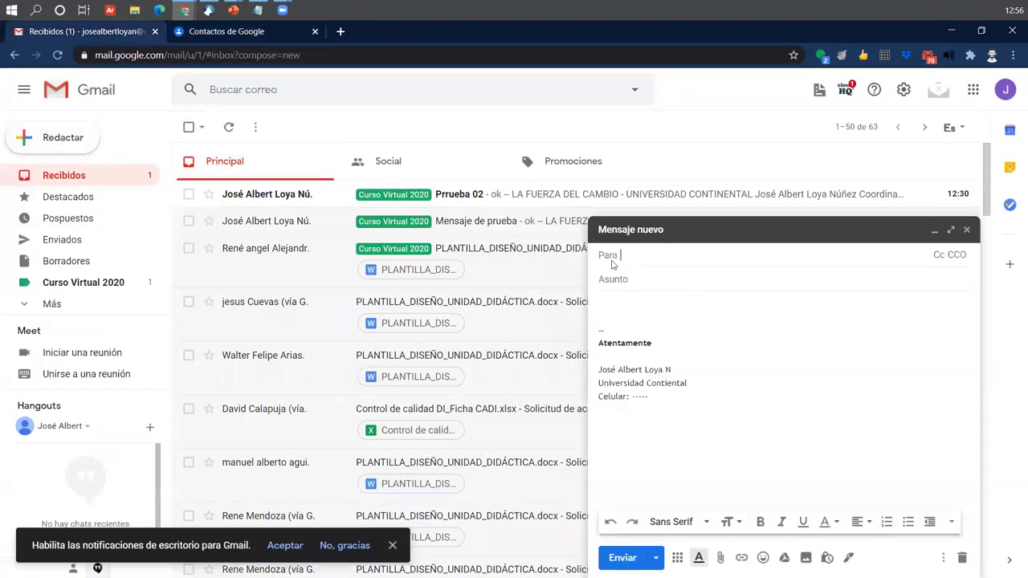
pyautogui.click(607, 262)
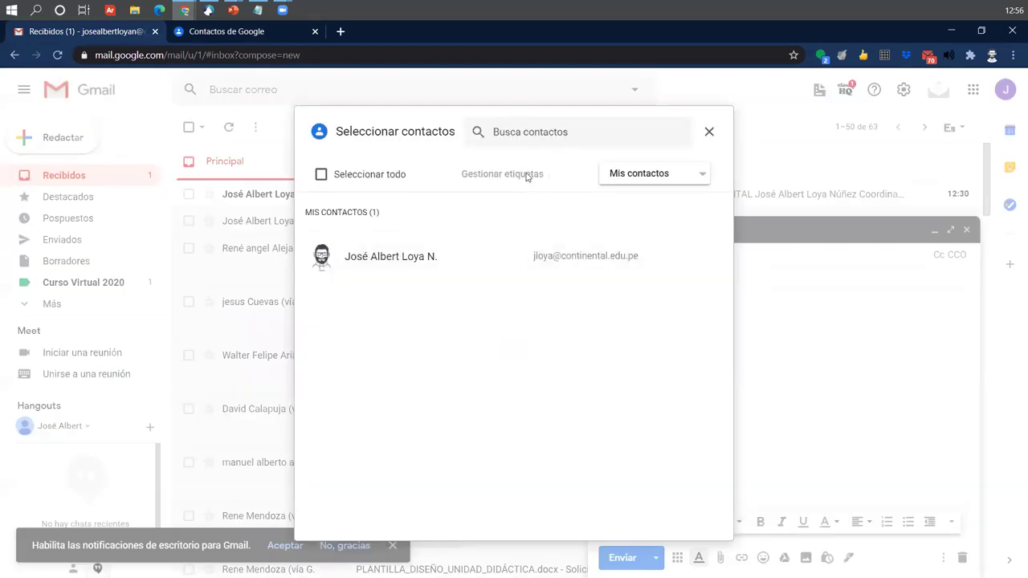
pyautogui.click(635, 176)
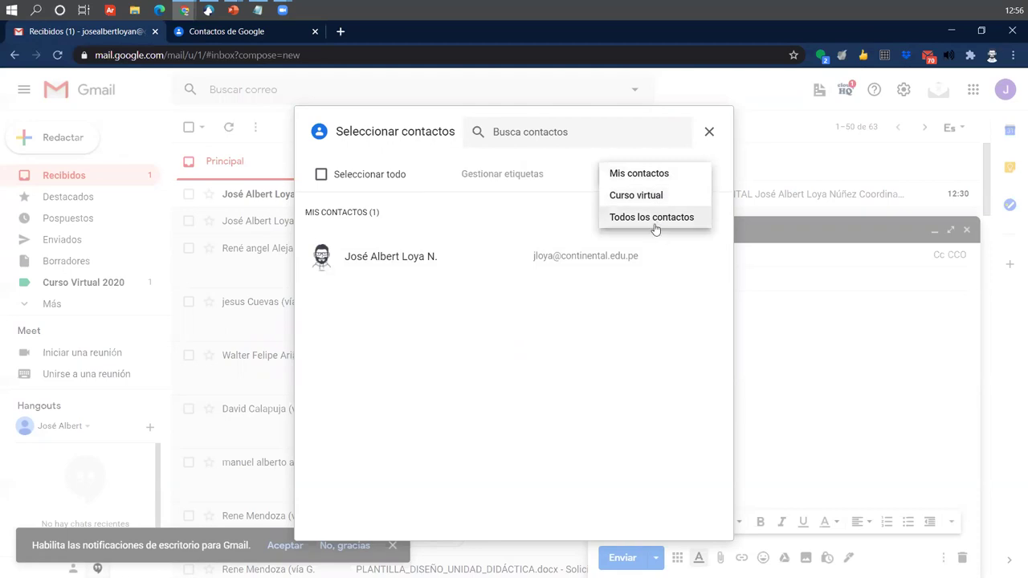
pyautogui.click(648, 197)
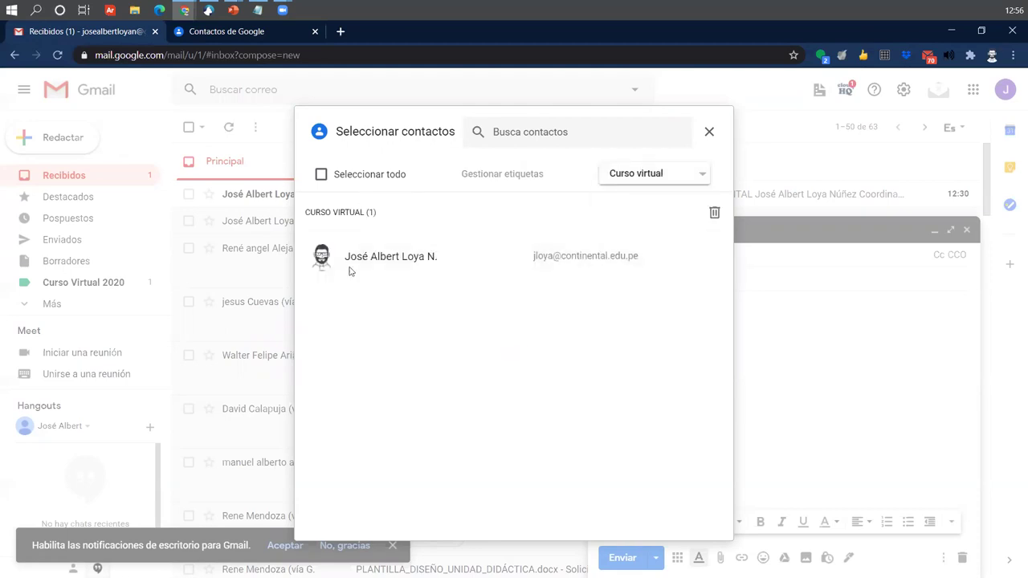
pyautogui.click(709, 132)
pyautogui.moveTo(184, 8)
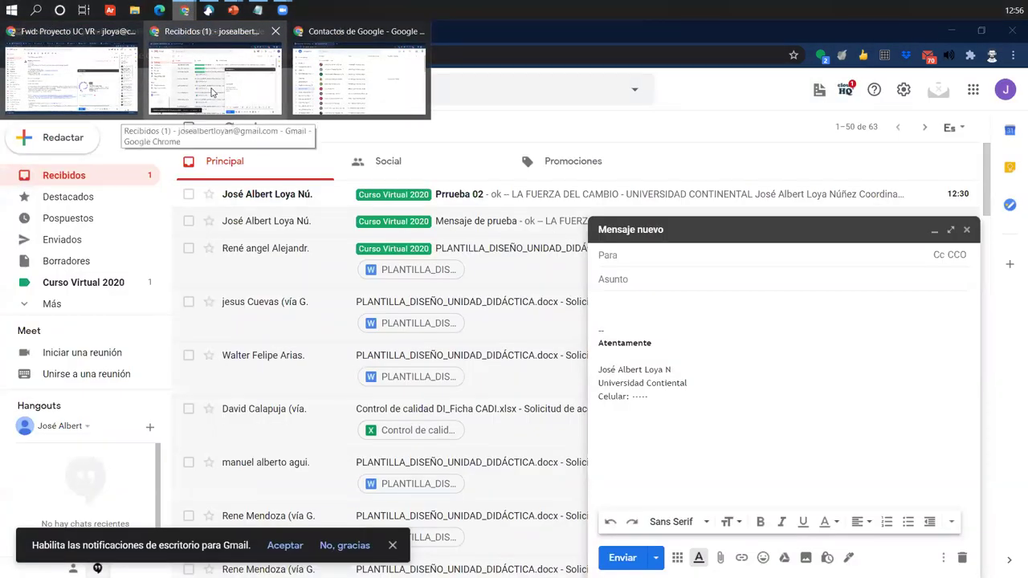
# Step: In the other account's Gmail, compose a message and show the Info_I_BI1009-2014-2 group in the picker
pyautogui.click(309, 91)
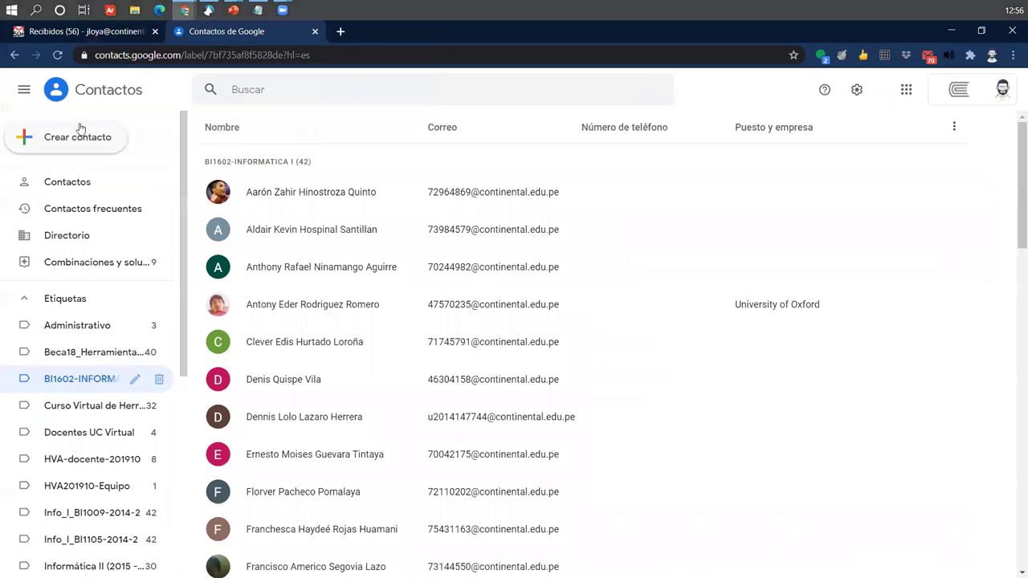
pyautogui.click(98, 34)
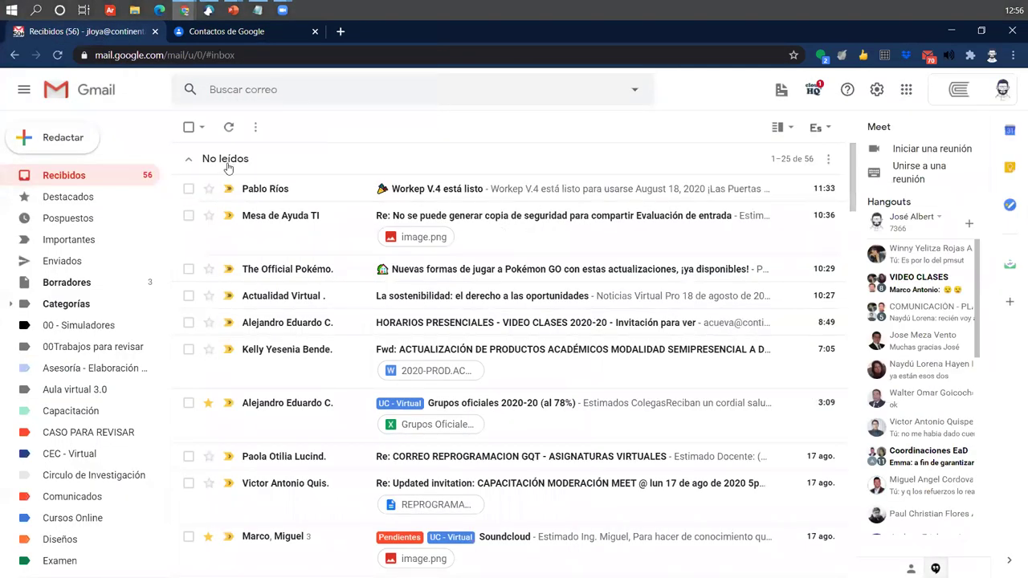
pyautogui.click(50, 136)
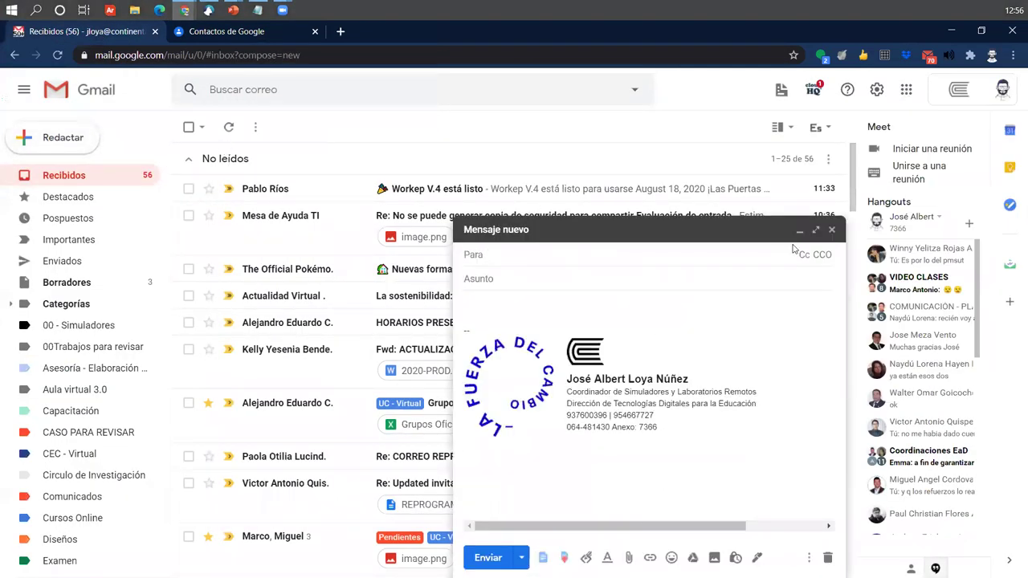
pyautogui.click(499, 256)
pyautogui.click(474, 255)
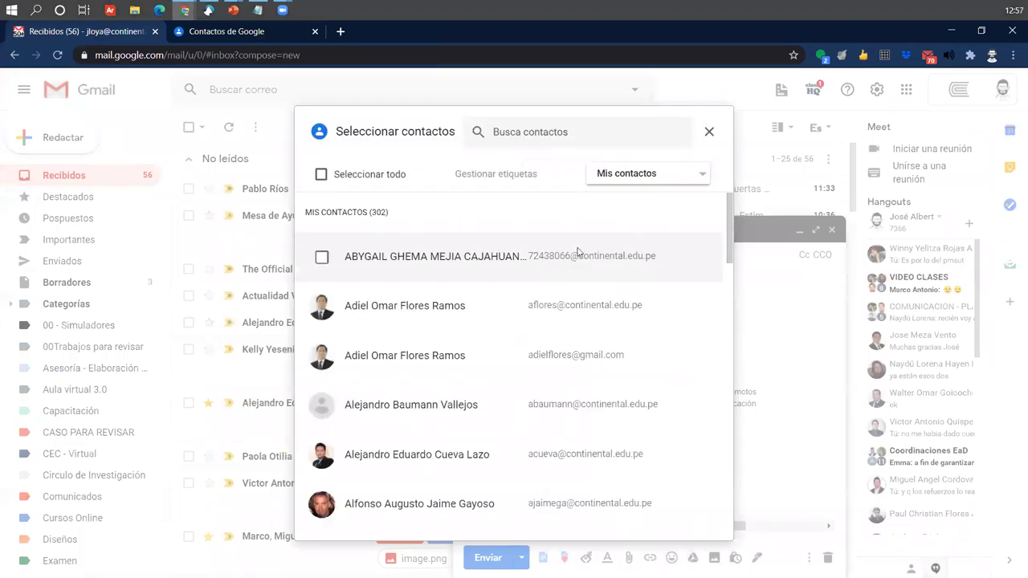
pyautogui.click(628, 181)
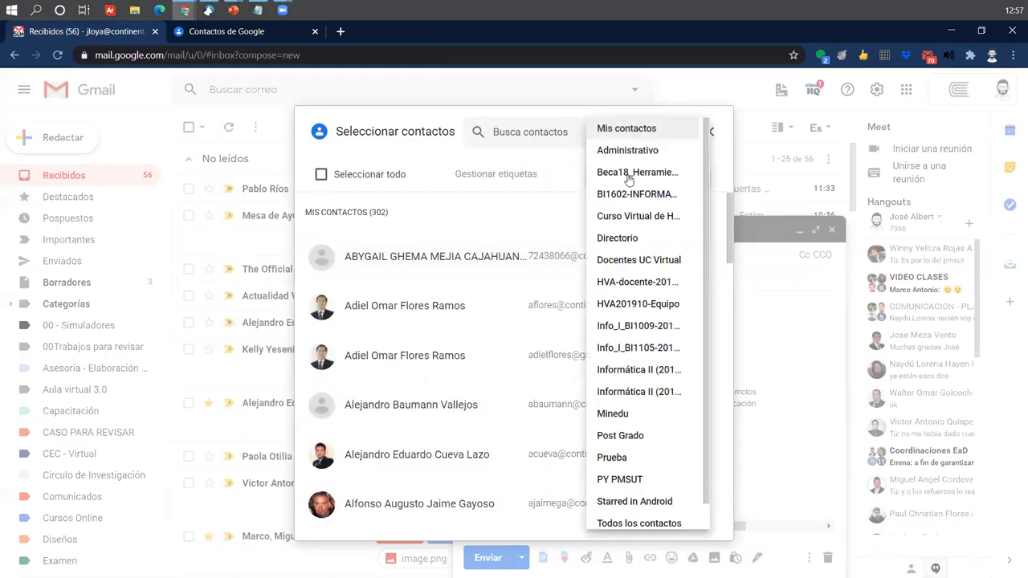
pyautogui.click(630, 326)
# Step: Select all 110 group contacts and insert them as recipients
pyautogui.scroll(-4, 666, 293)
pyautogui.scroll(-10, 683, 284)
pyautogui.scroll(12, 682, 284)
pyautogui.click(346, 182)
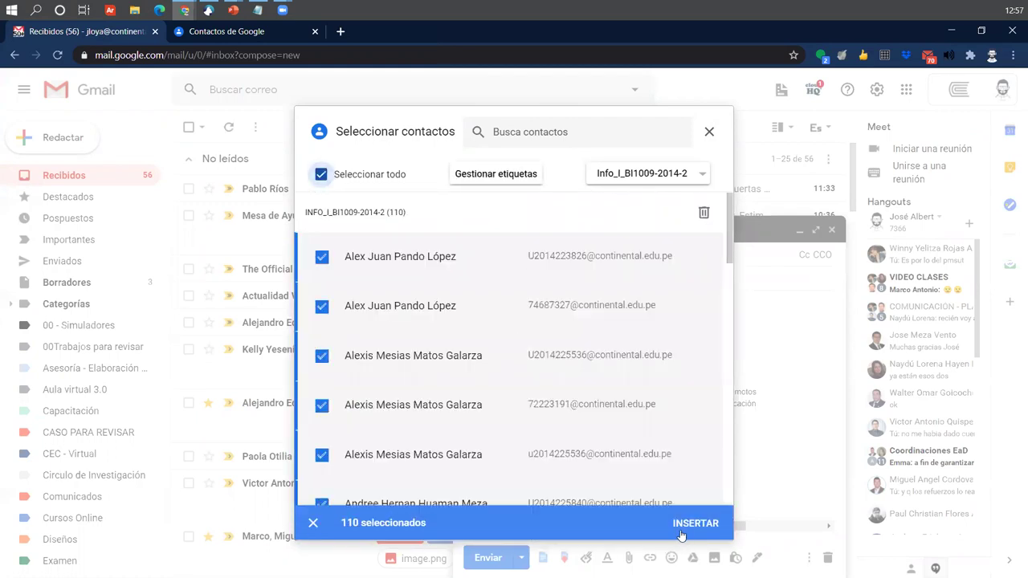
pyautogui.click(680, 533)
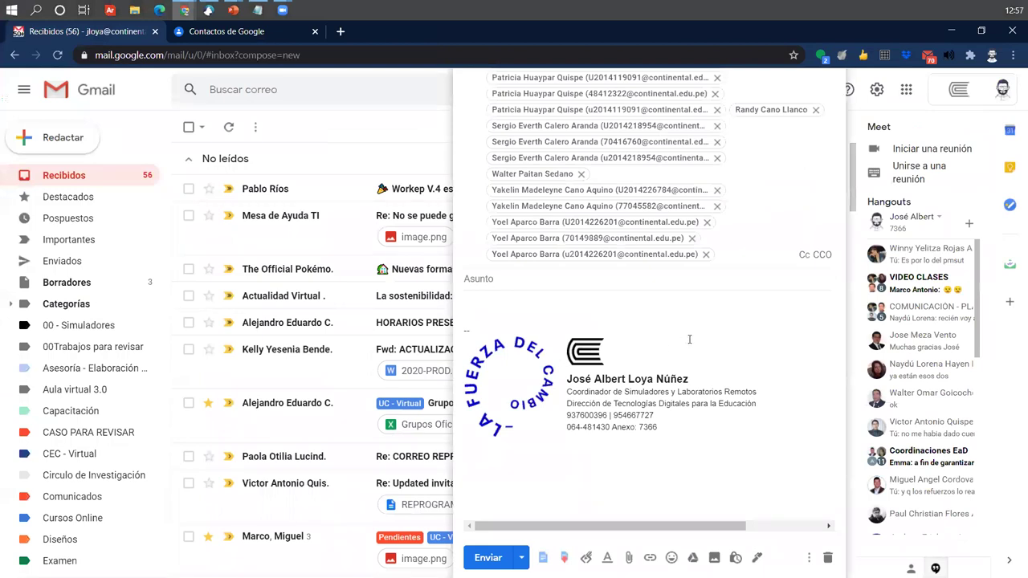
# Step: Review the full recipient list, then discard the draft
pyautogui.click(743, 347)
pyautogui.click(639, 259)
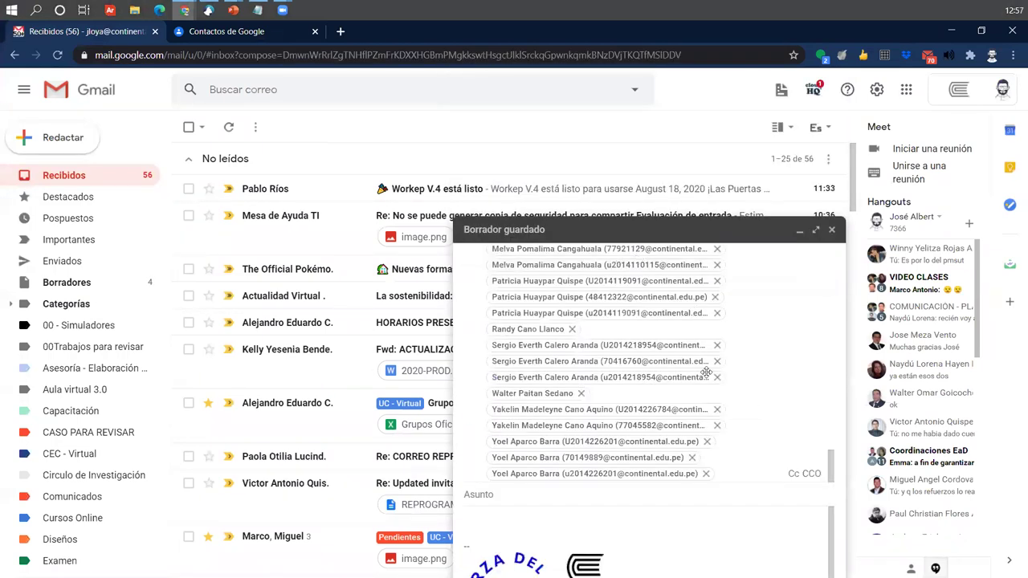
pyautogui.scroll(5, 706, 362)
pyautogui.scroll(10, 705, 361)
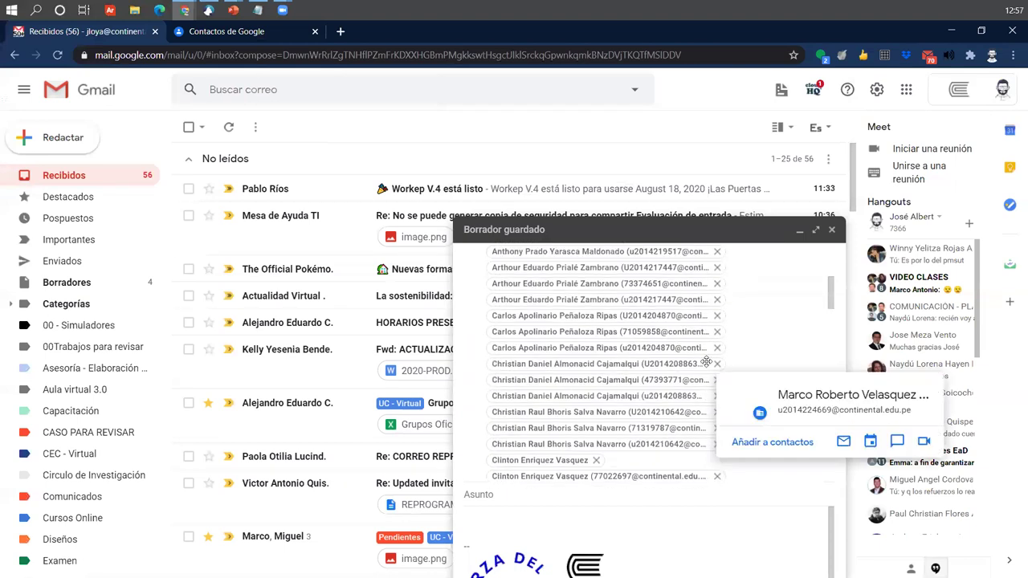
pyautogui.scroll(-10, 706, 361)
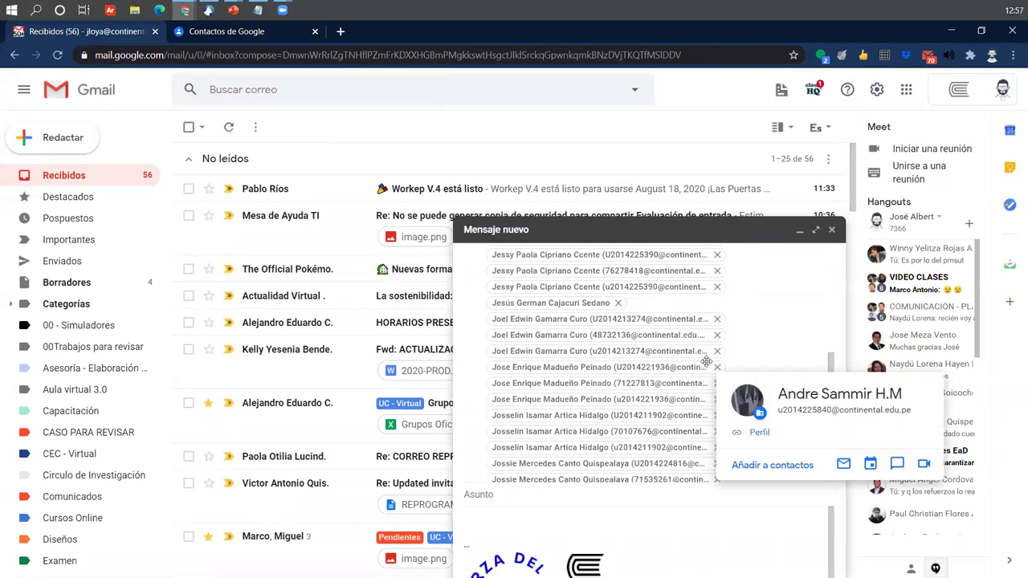
pyautogui.scroll(-3, 759, 396)
pyautogui.click(787, 498)
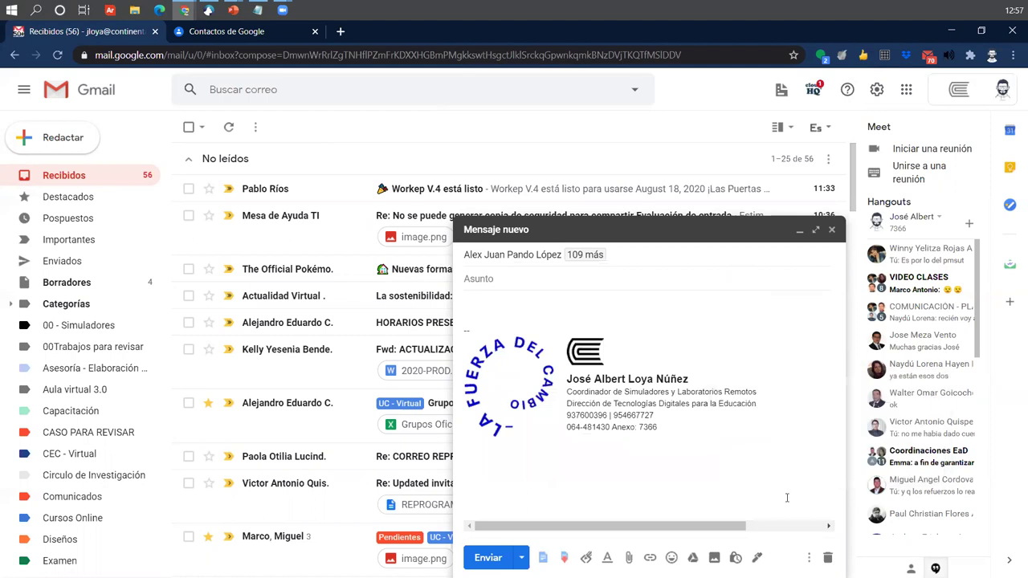
pyautogui.click(826, 557)
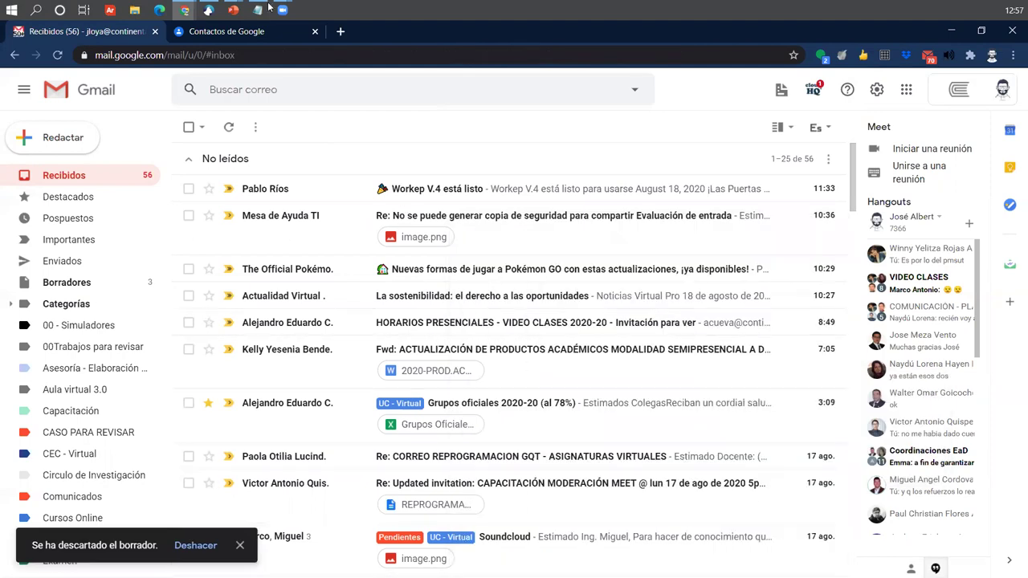
# Step: Switch between the Gmail and Contactos de Google tabs, ending on Google Contacts
pyautogui.click(207, 32)
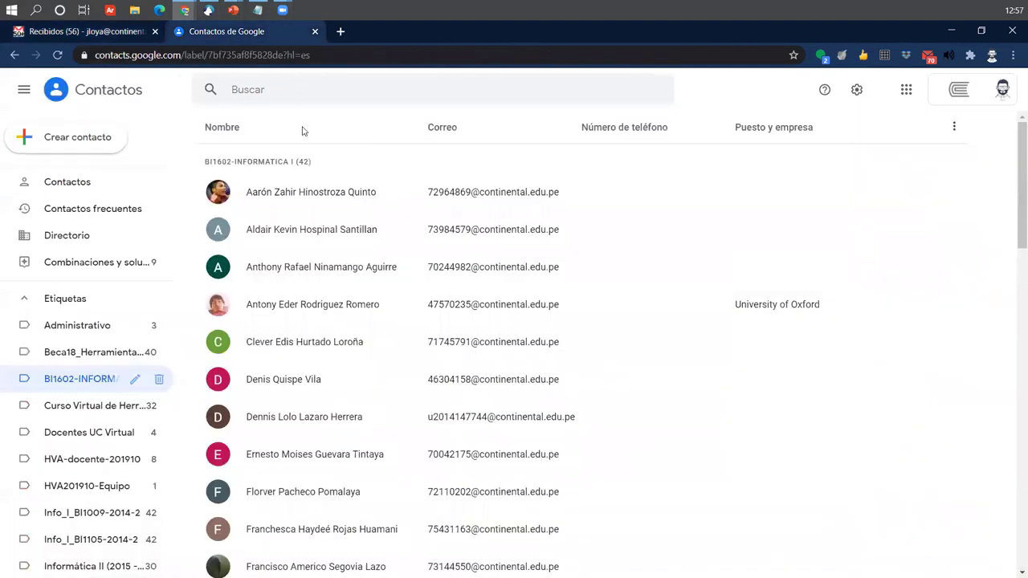
pyautogui.click(78, 36)
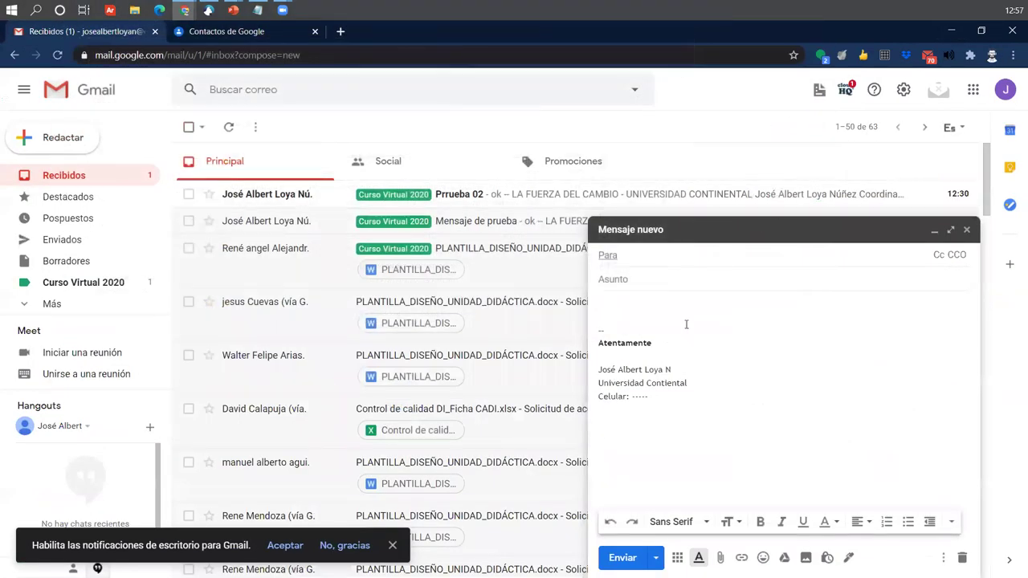
pyautogui.click(686, 324)
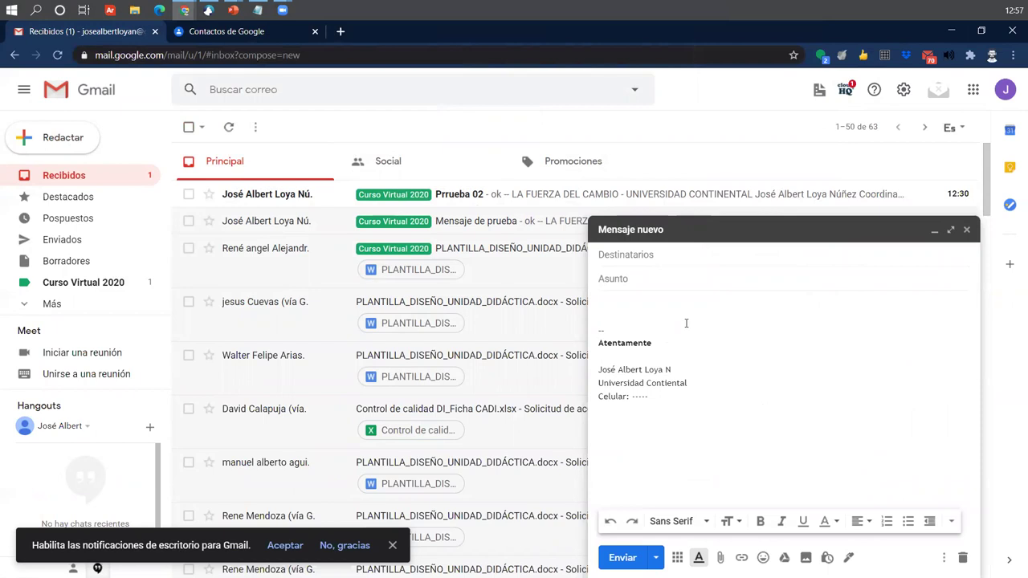
pyautogui.click(244, 35)
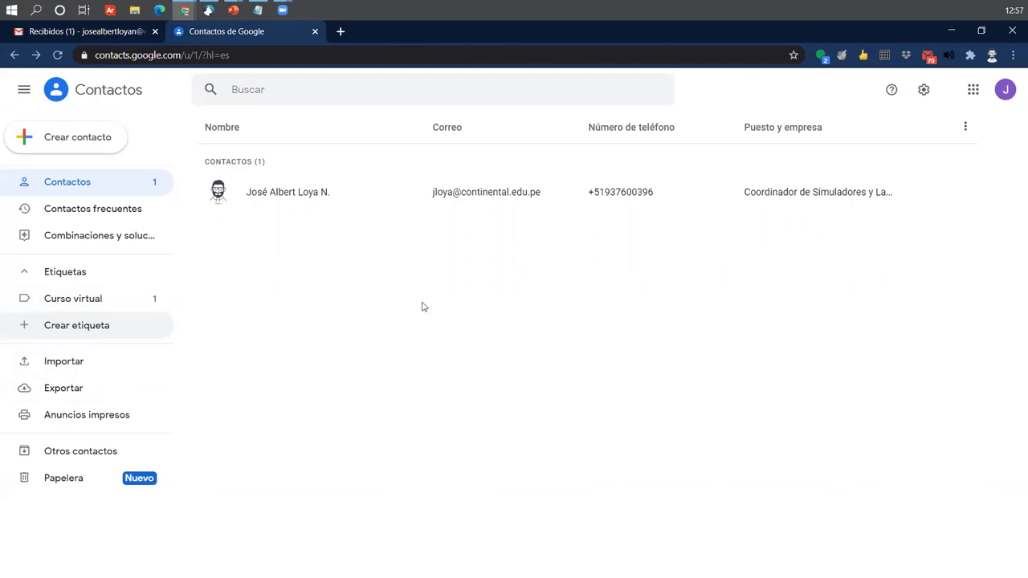
# Step: Create a new contact label named 'Maestria'
pyautogui.click(76, 325)
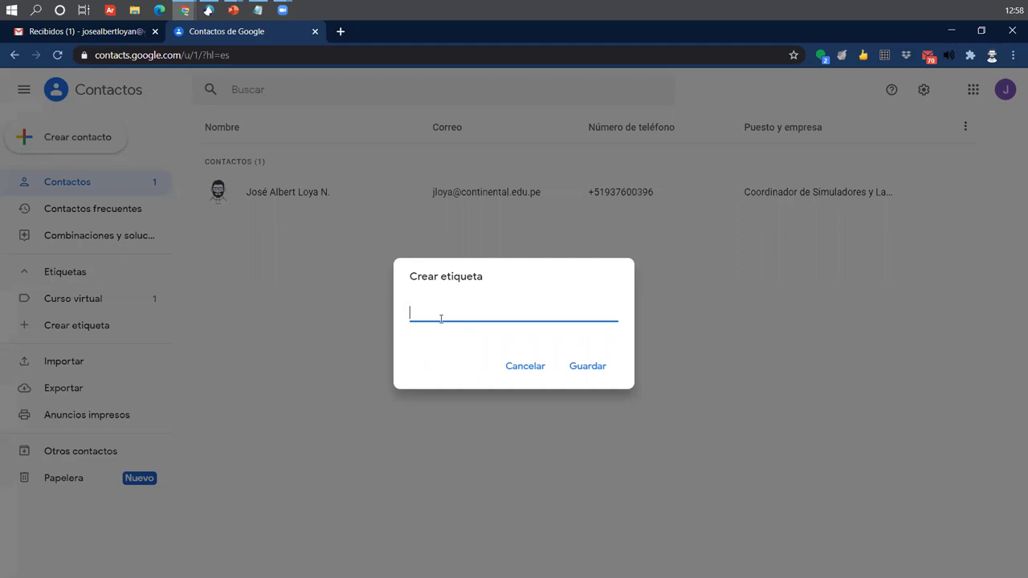
pyautogui.write('Maestria')
pyautogui.click(586, 367)
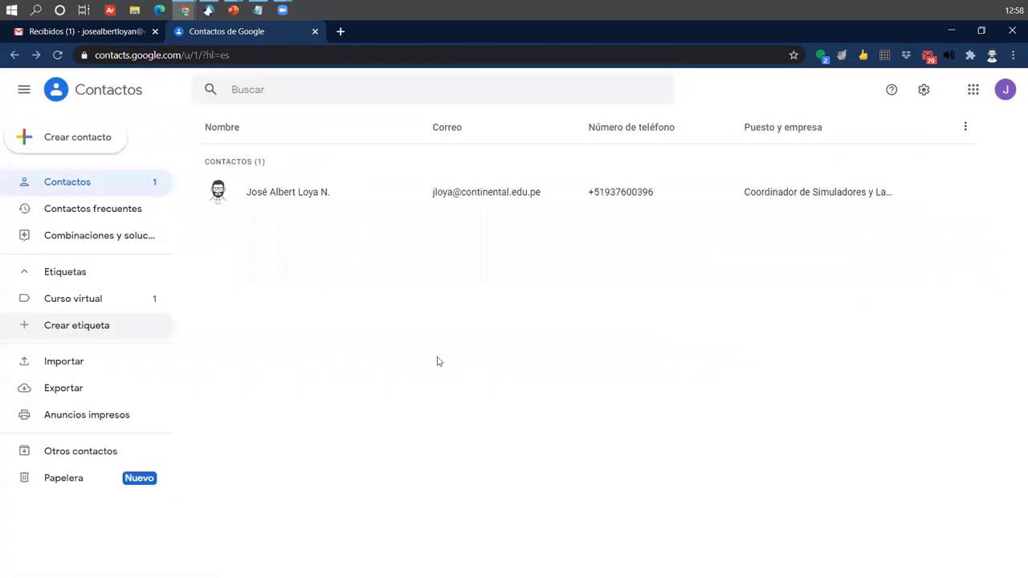
# Step: Start a new contact tagged with the Maestria label, then cancel without saving
pyautogui.click(92, 138)
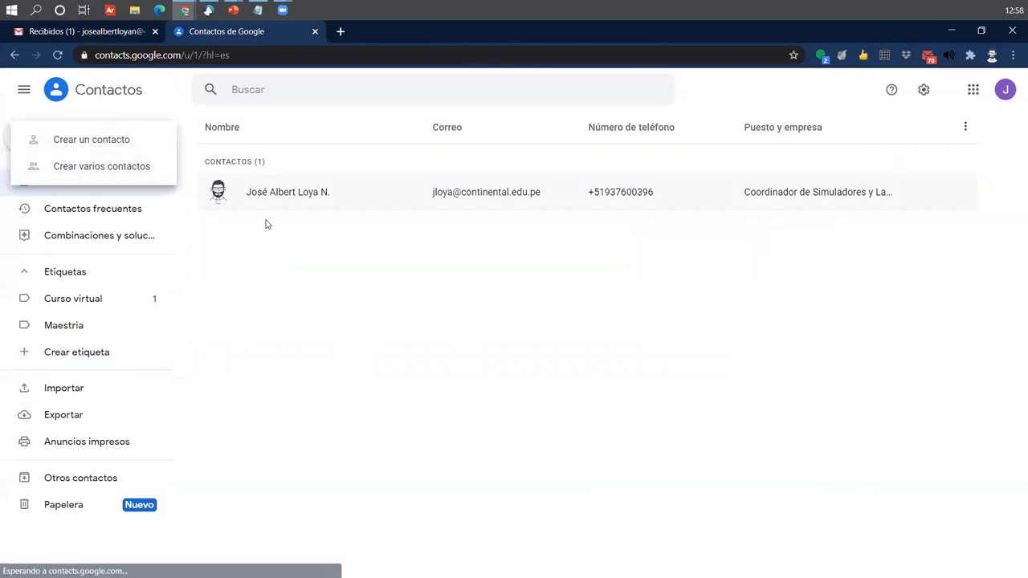
pyautogui.click(132, 148)
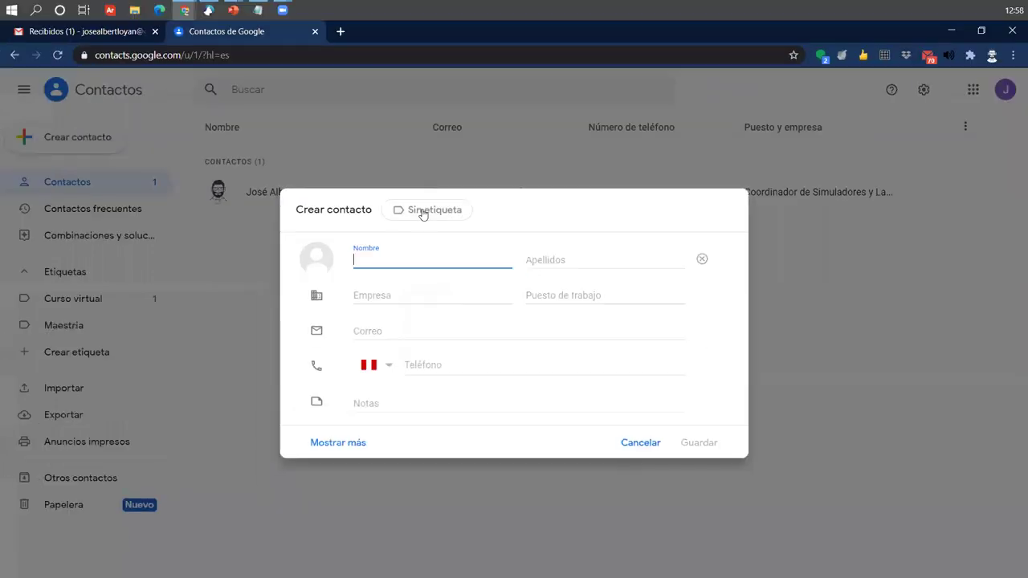
pyautogui.click(433, 210)
pyautogui.click(419, 268)
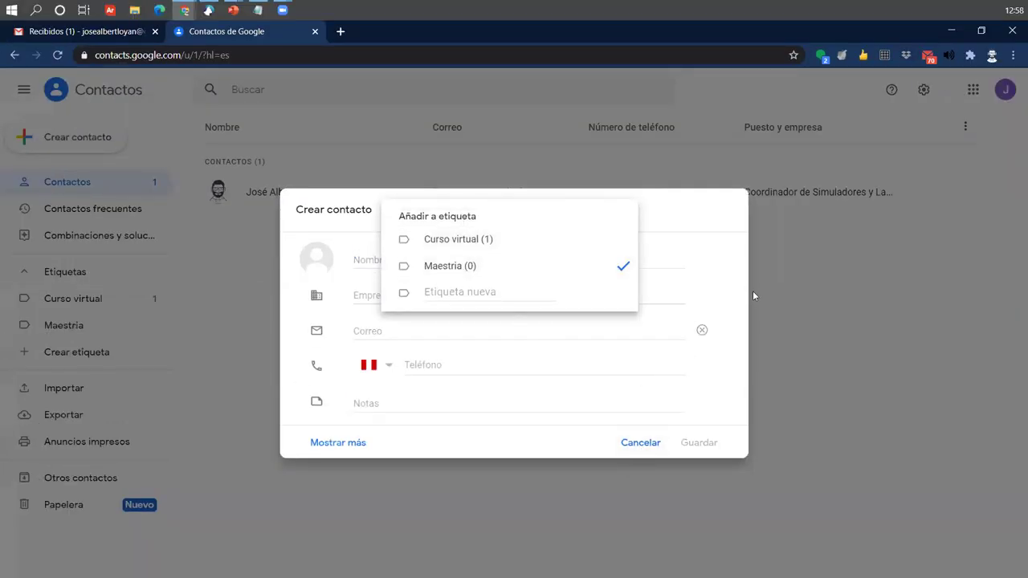
pyautogui.click(719, 280)
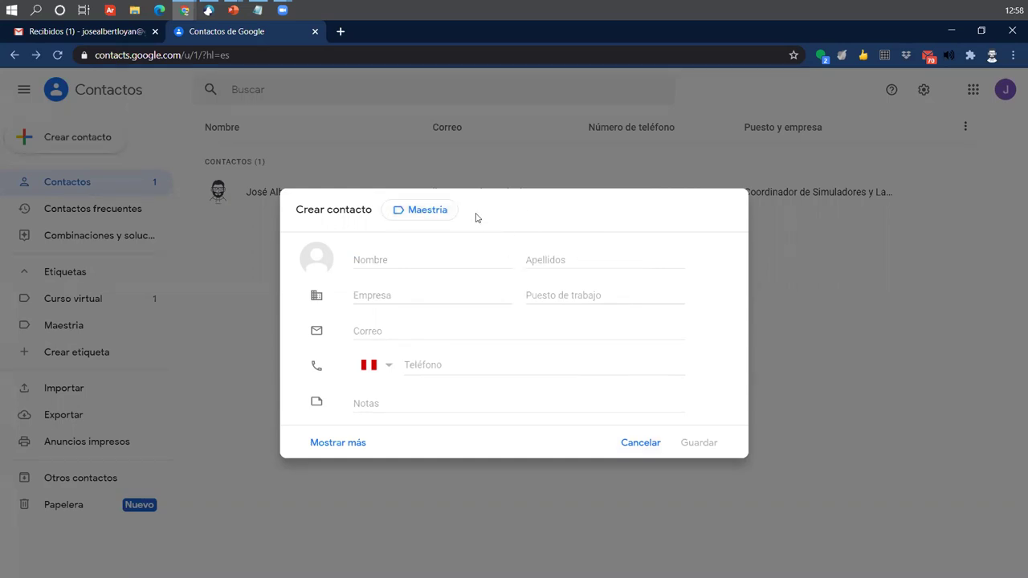
pyautogui.click(646, 442)
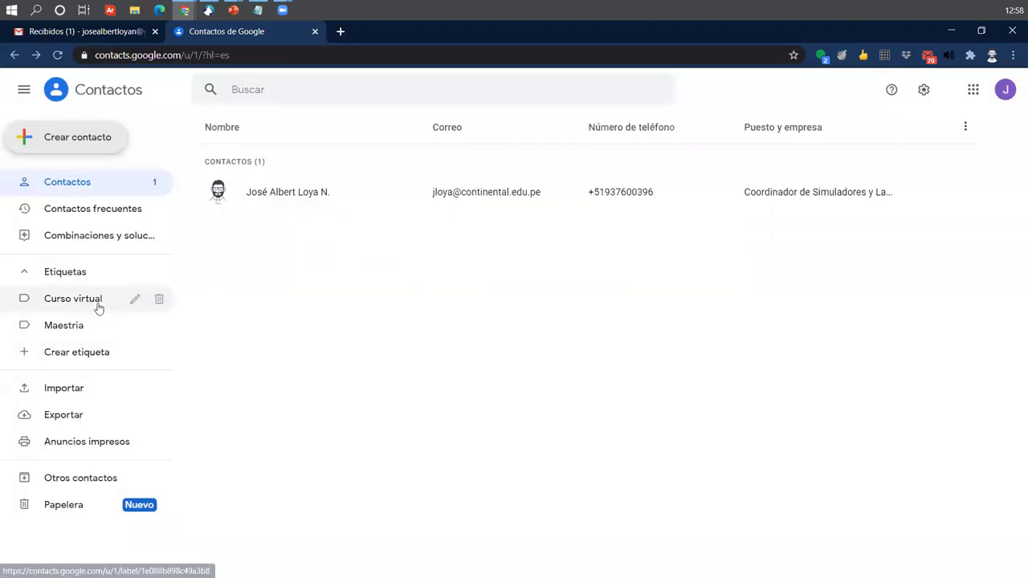
# Step: View the empty Maestria label, Curso virtual with its one contact, then Contactos frecuentes
pyautogui.click(62, 335)
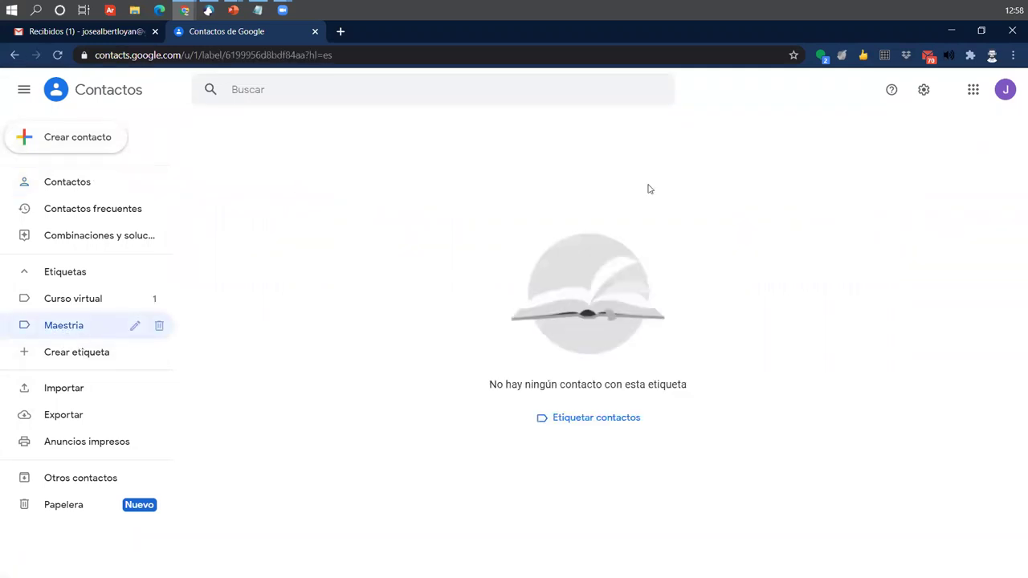
pyautogui.moveTo(486, 388); pyautogui.dragTo(696, 390)
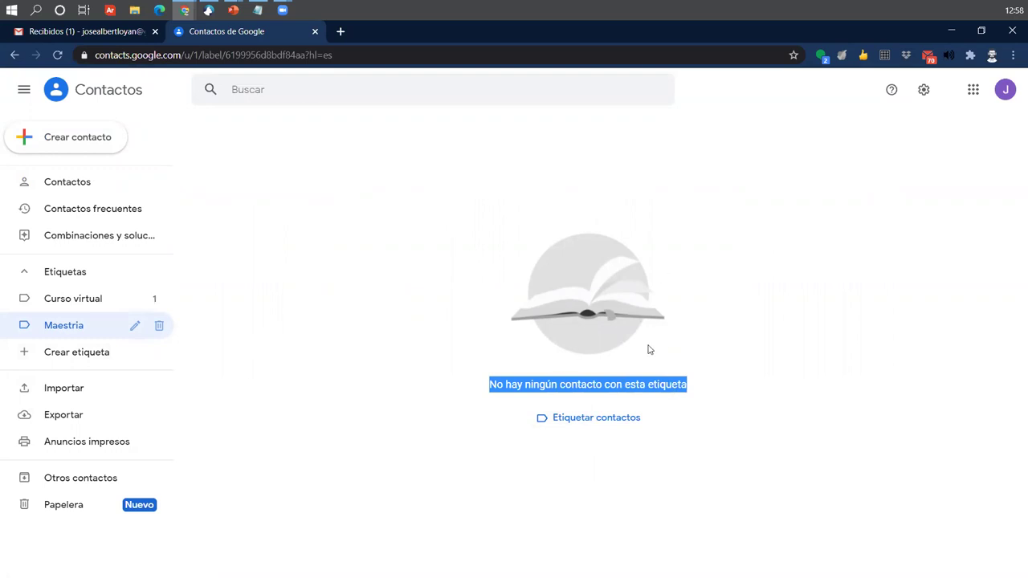
pyautogui.click(87, 298)
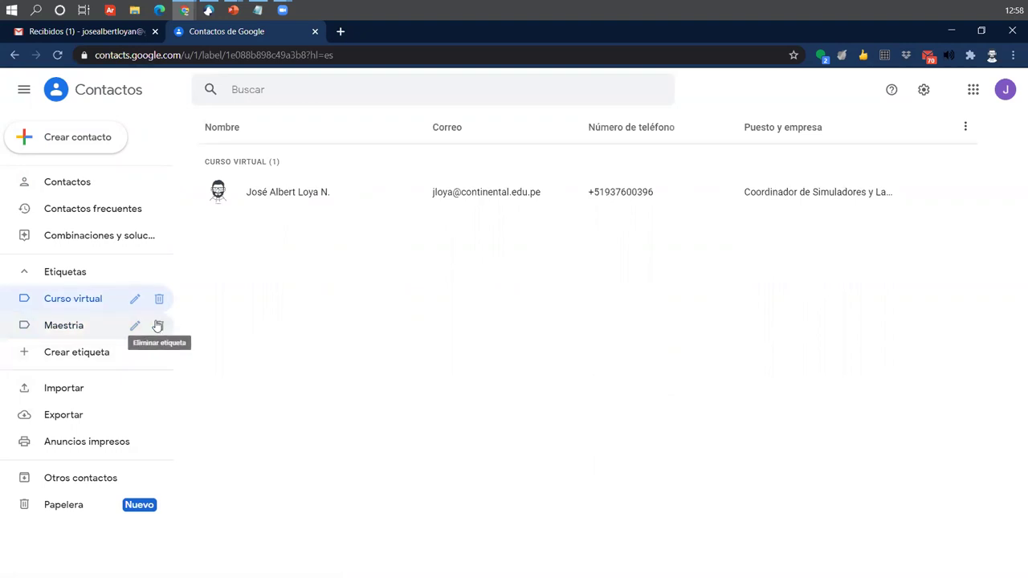
pyautogui.click(77, 212)
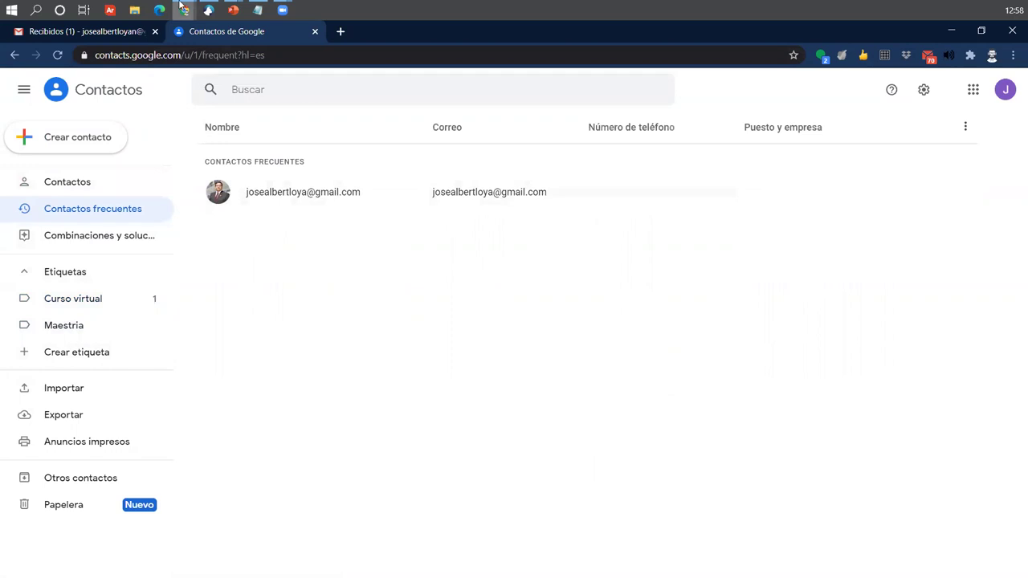
# Step: Bring the second account's window forward and browse its frequent contacts
pyautogui.moveTo(182, 6)
pyautogui.click(327, 94)
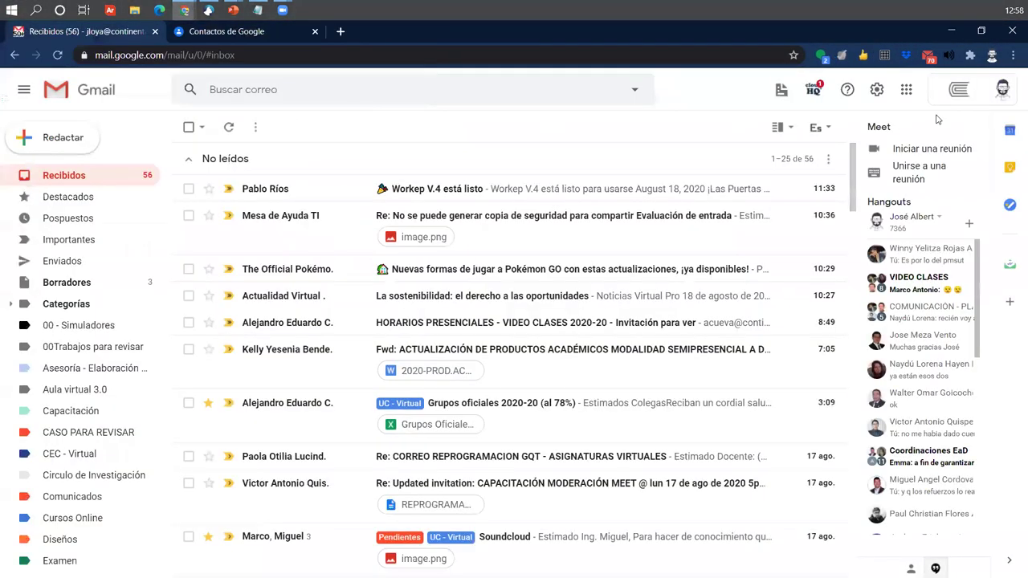
pyautogui.click(254, 37)
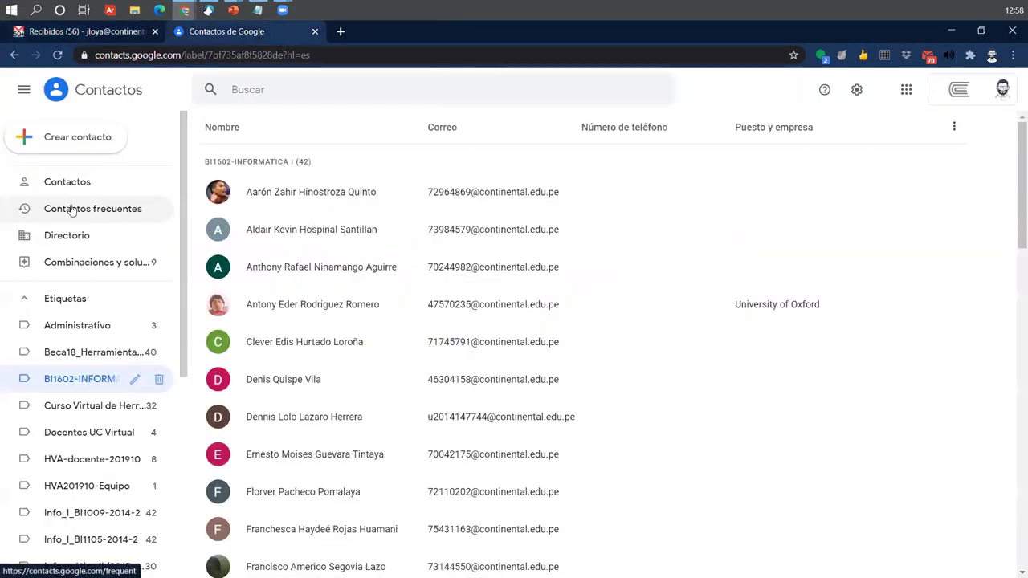
pyautogui.click(141, 216)
pyautogui.scroll(-5, 728, 197)
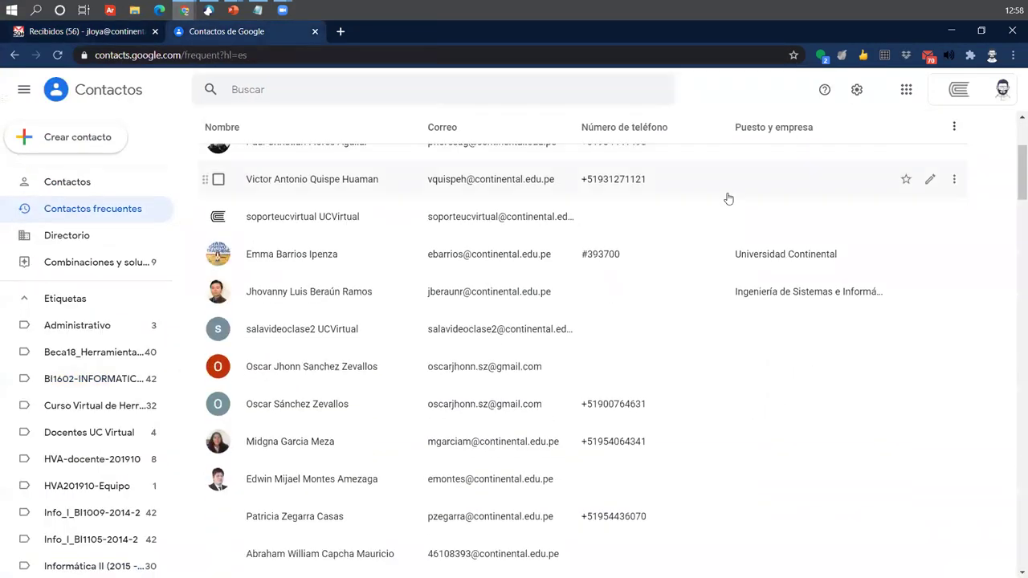
pyautogui.scroll(-3, 666, 477)
pyautogui.scroll(9, 665, 476)
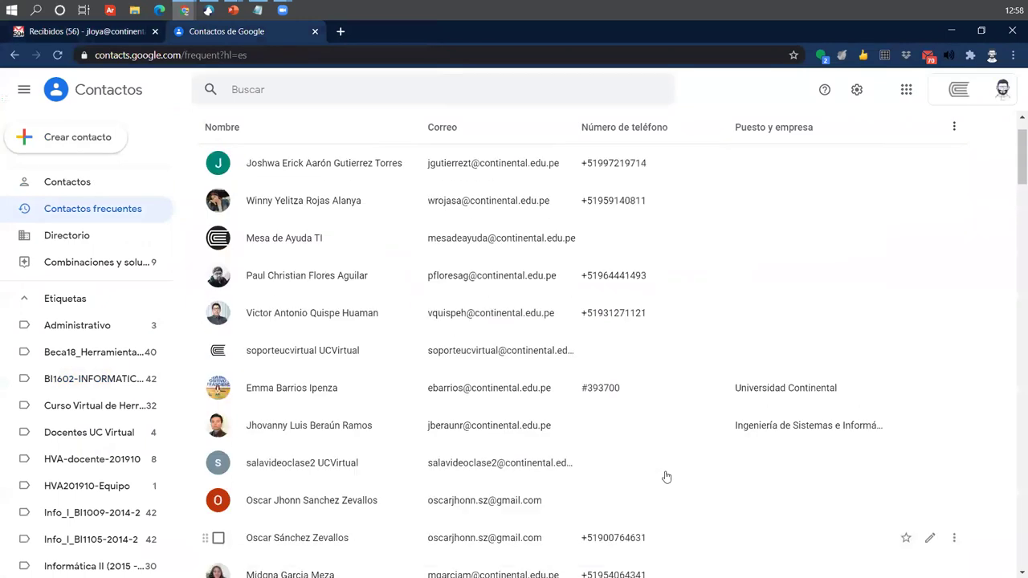
# Step: Browse all 249 contacts, then open Combinaciones y soluciones
pyautogui.click(72, 181)
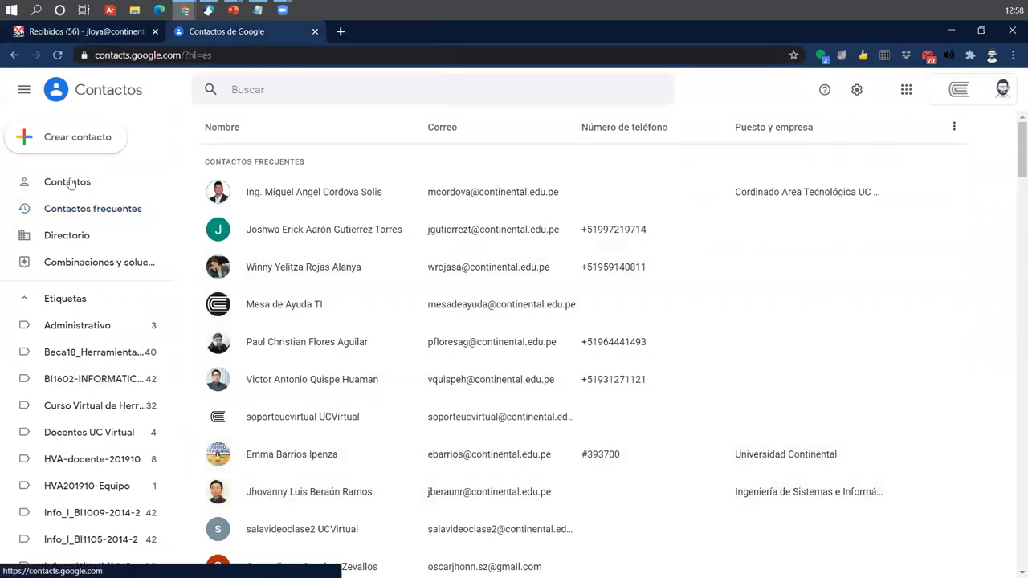
pyautogui.scroll(-3, 594, 355)
pyautogui.scroll(3, 565, 357)
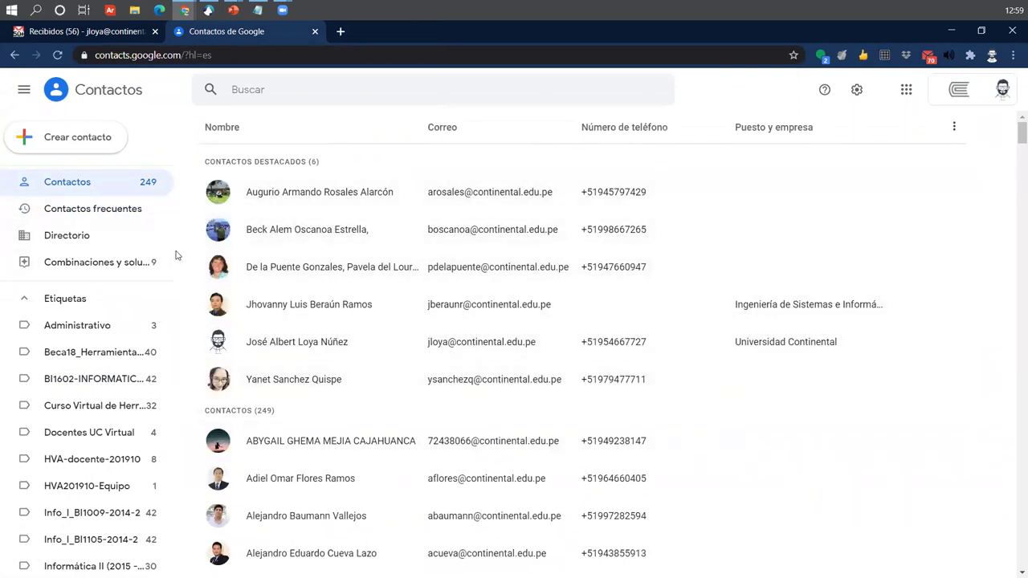
pyautogui.click(102, 271)
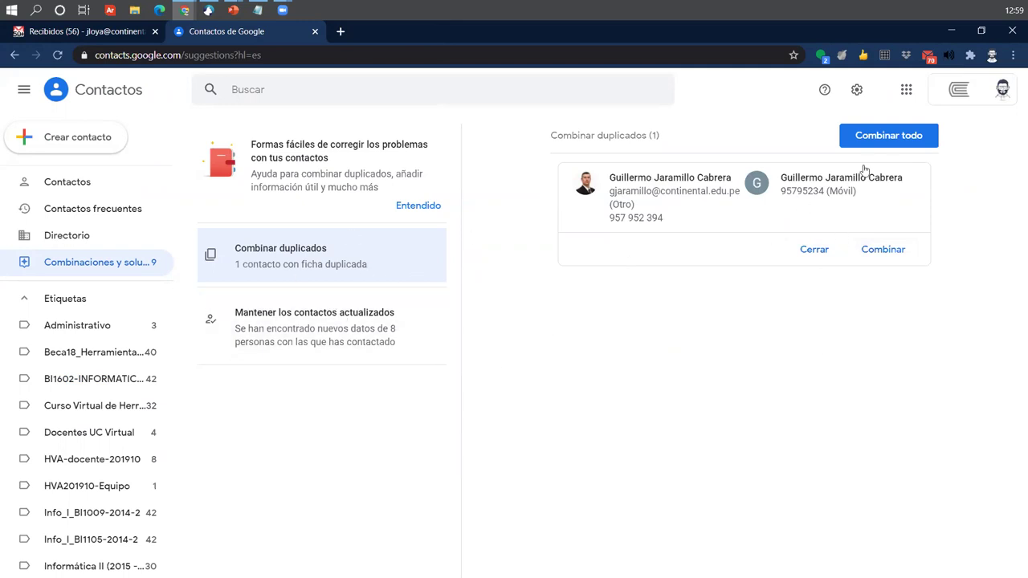
# Step: Minimize the second account's Chrome window to reveal the first account's frequent contacts
pyautogui.click(958, 32)
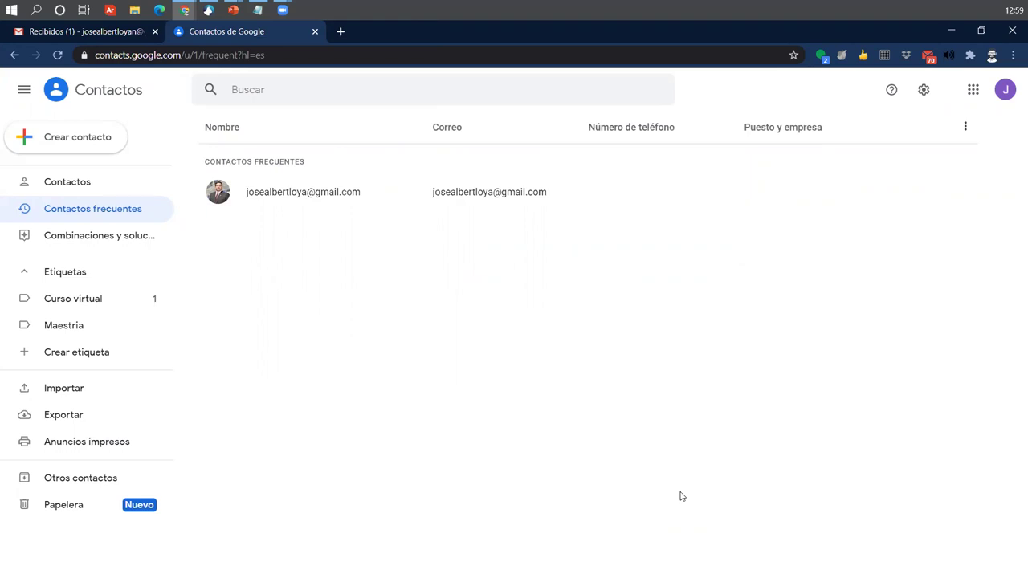
# Step: Browse Otros contactos, the empty Papelera, then the full Contactos list
pyautogui.click(85, 480)
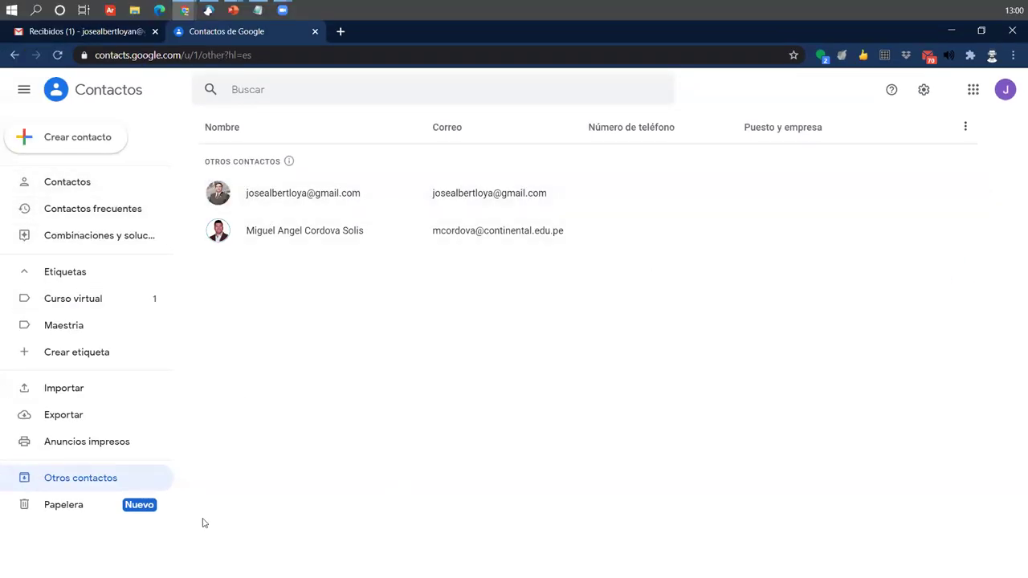
pyautogui.click(64, 504)
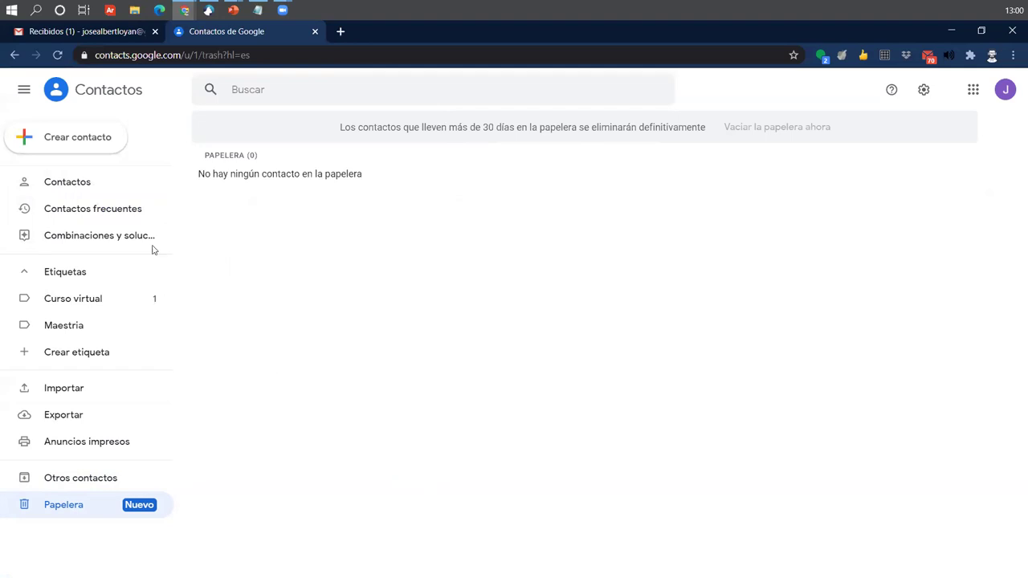
pyautogui.click(91, 178)
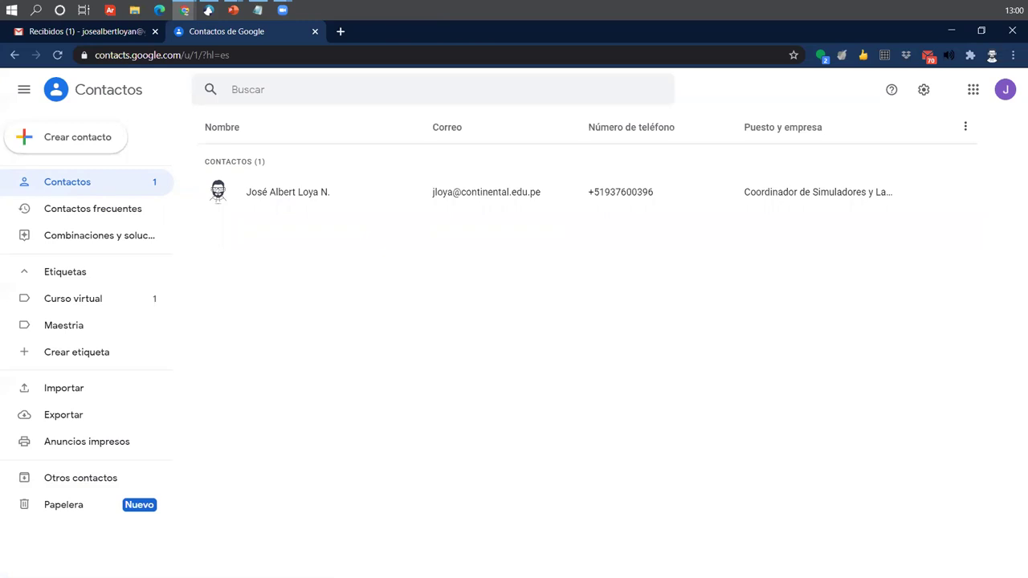
pyautogui.hotkey('alt', 'Tab')
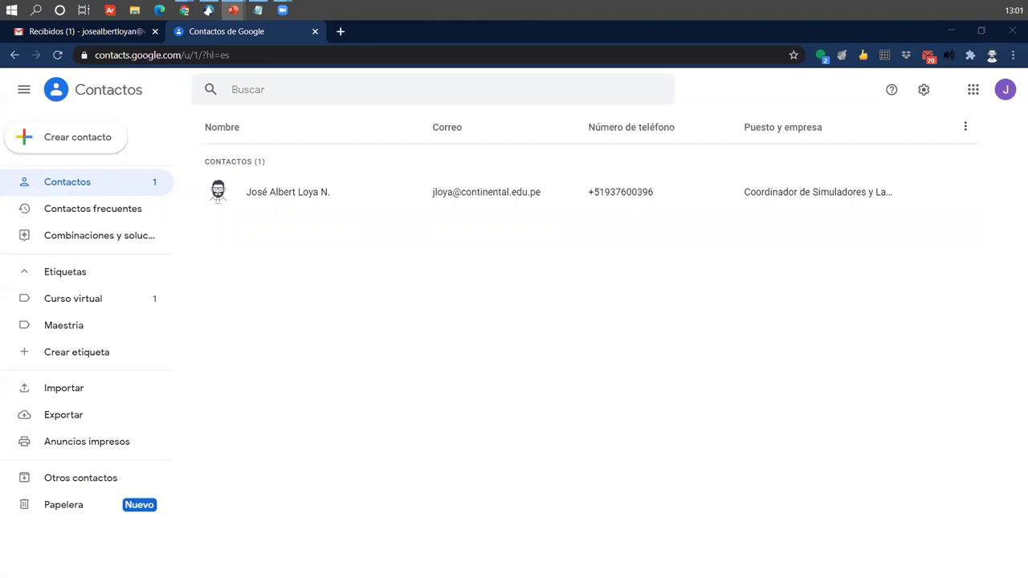
pyautogui.hotkey('alt', 'Tab')
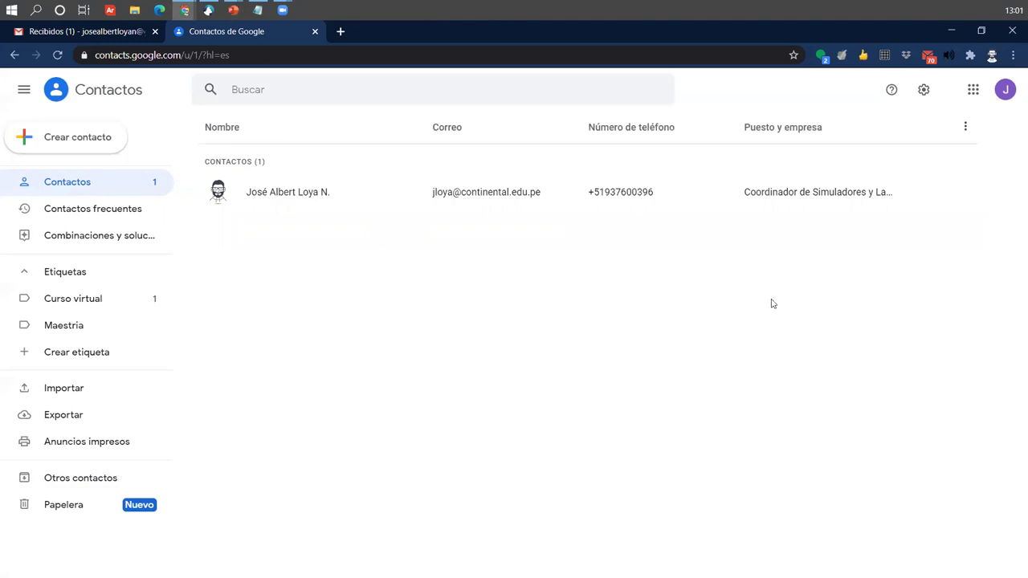
# Step: Discard the empty Gmail draft and launch Google Calendar from the Google apps grid
pyautogui.click(104, 33)
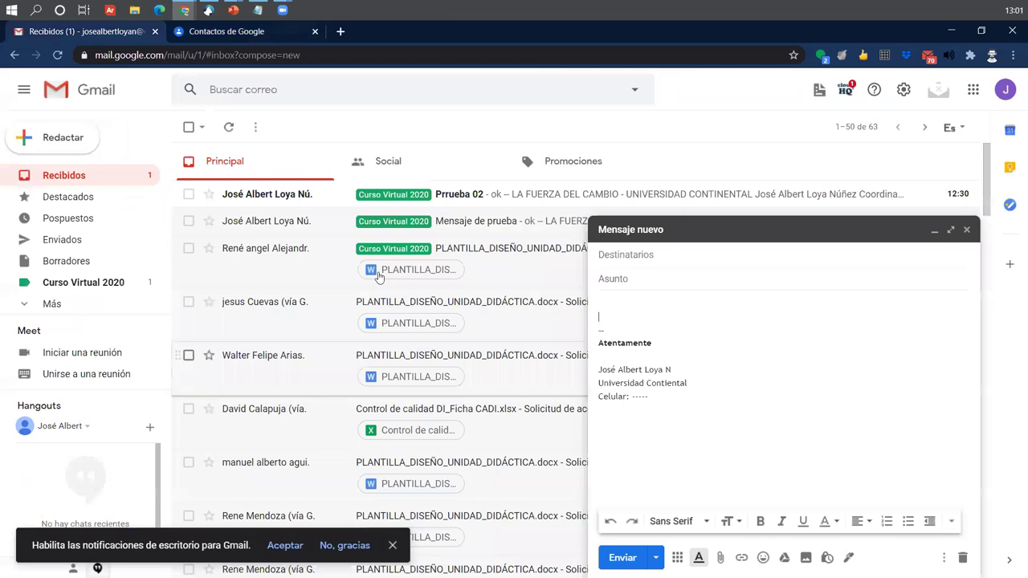
pyautogui.click(962, 557)
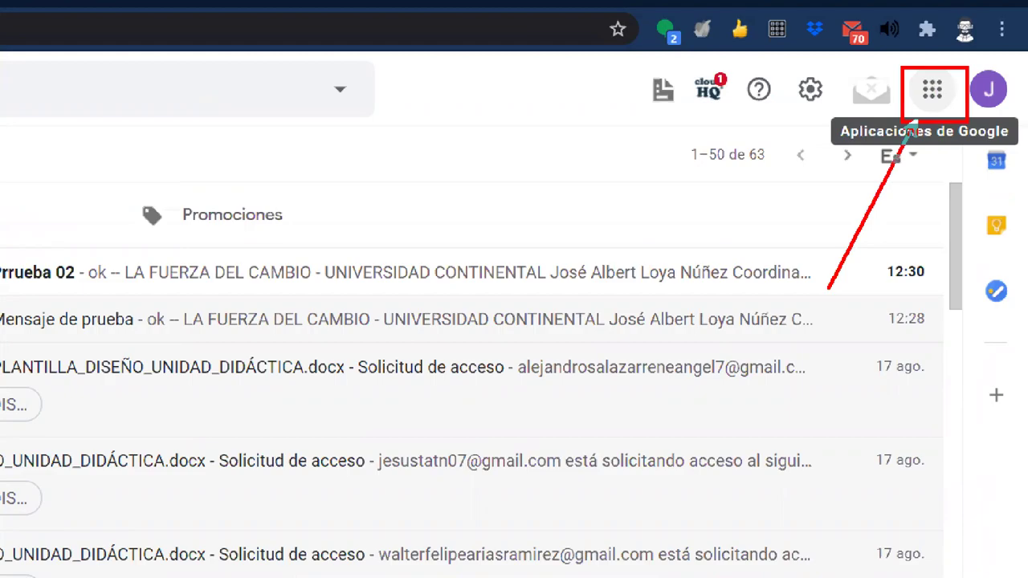
pyautogui.click(927, 99)
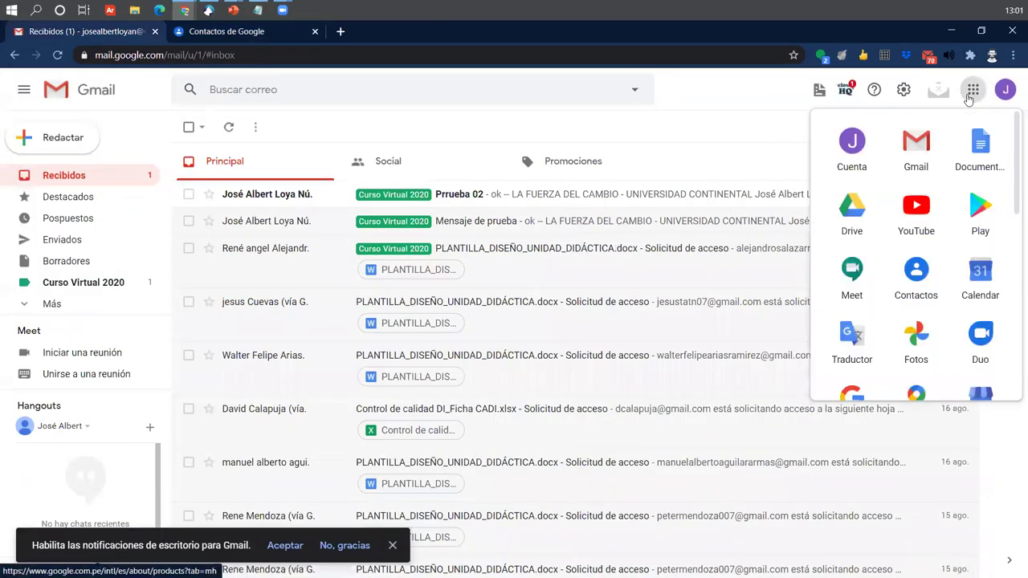
pyautogui.scroll(-1, 937, 354)
pyautogui.scroll(-1, 937, 354)
pyautogui.scroll(3, 936, 351)
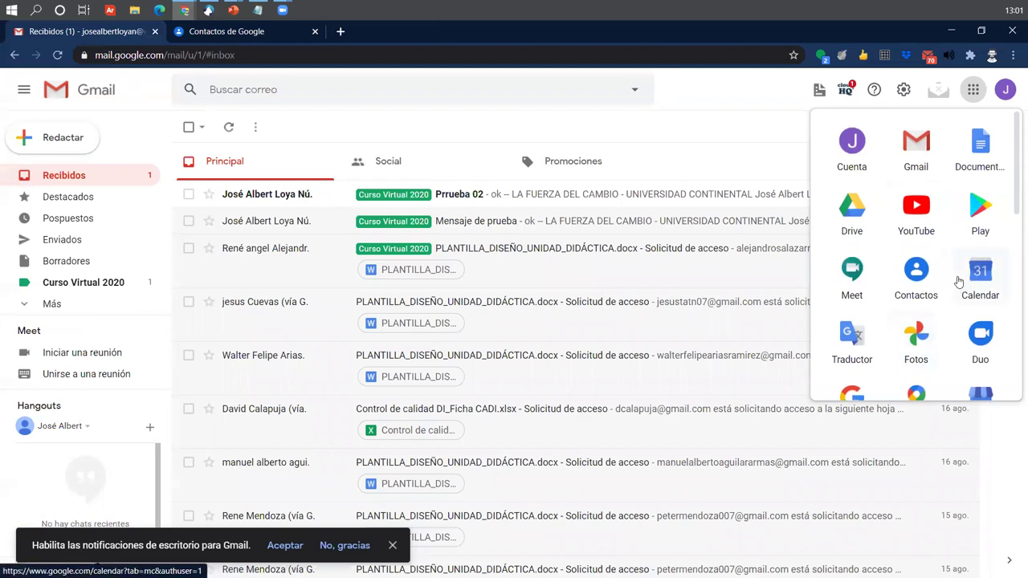
pyautogui.scroll(-8, 958, 281)
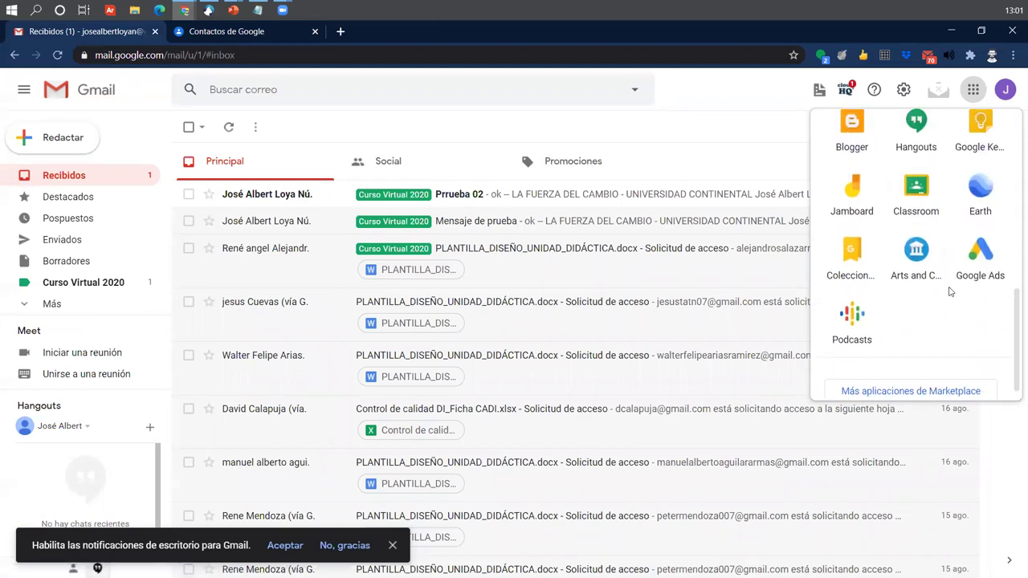
pyautogui.scroll(4, 950, 292)
pyautogui.scroll(-4, 950, 292)
pyautogui.scroll(2, 950, 291)
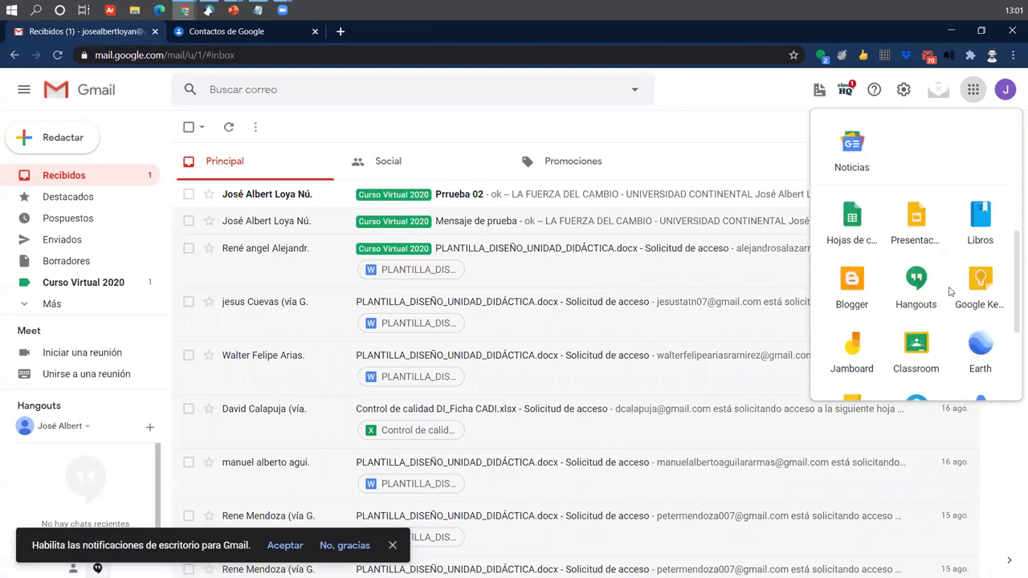
pyautogui.scroll(3, 950, 291)
pyautogui.scroll(1, 950, 291)
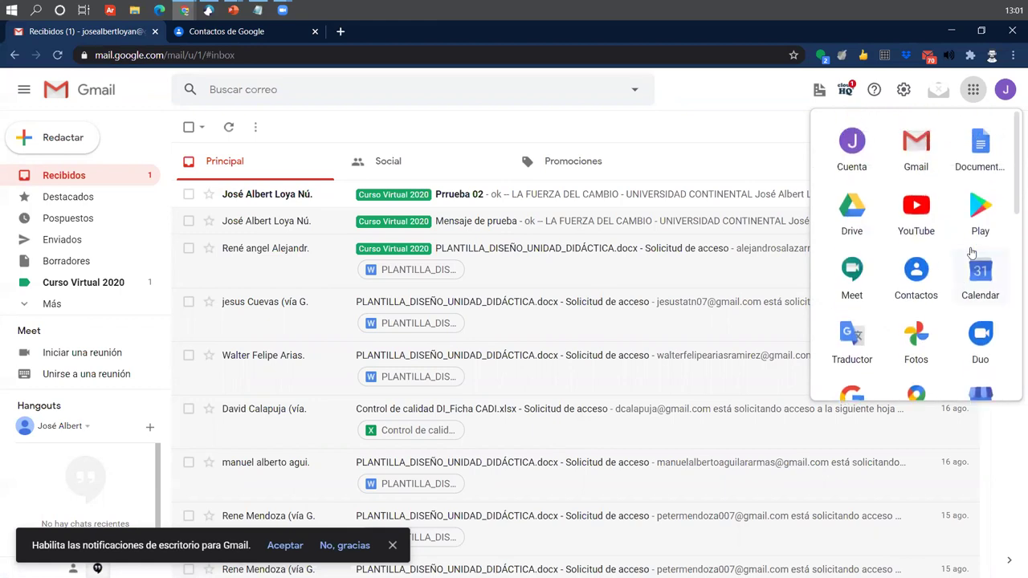
pyautogui.click(980, 273)
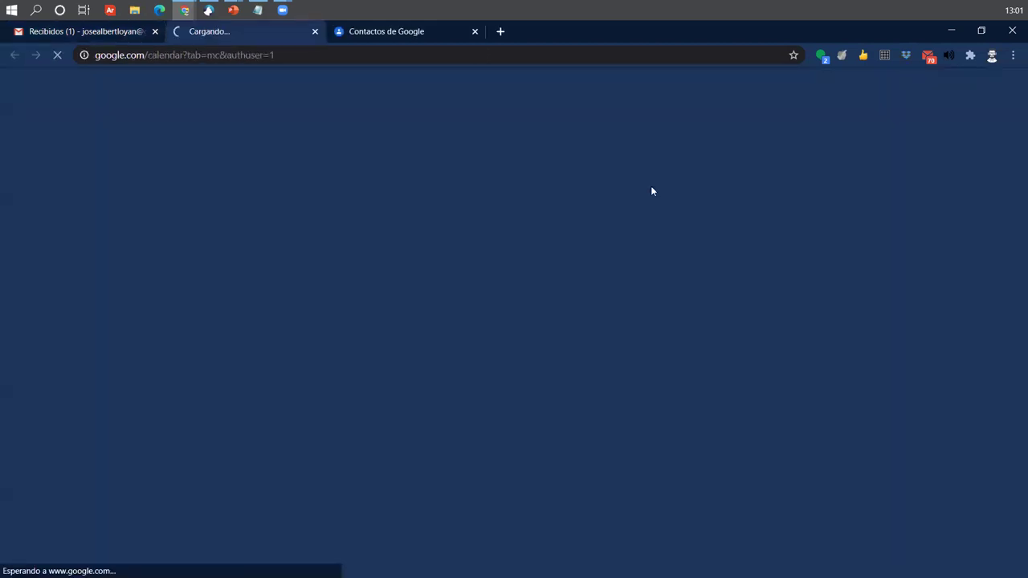
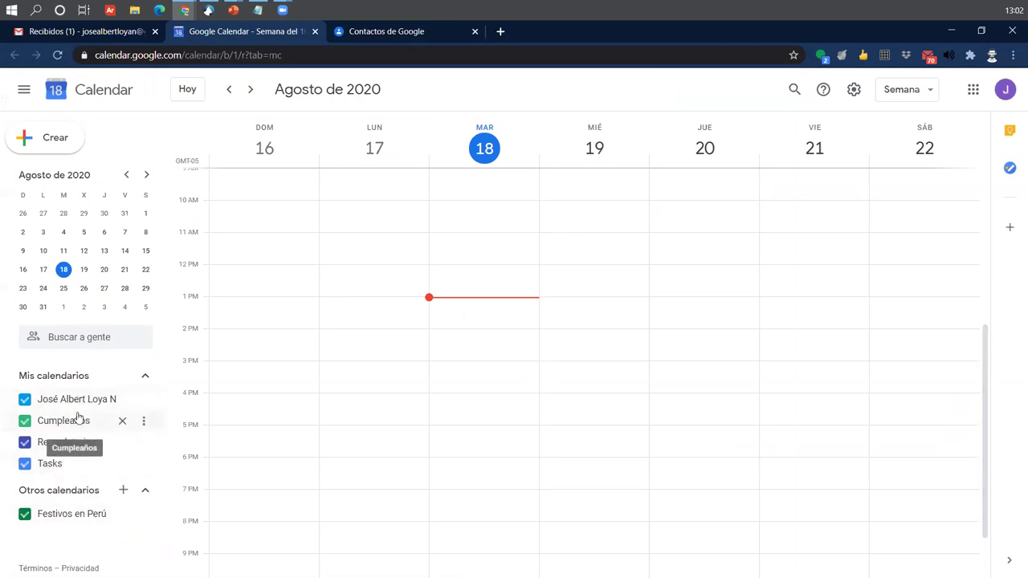
# Step: Open the saved contact for editing in Google Contacts and reveal its extra fields
pyautogui.click(382, 32)
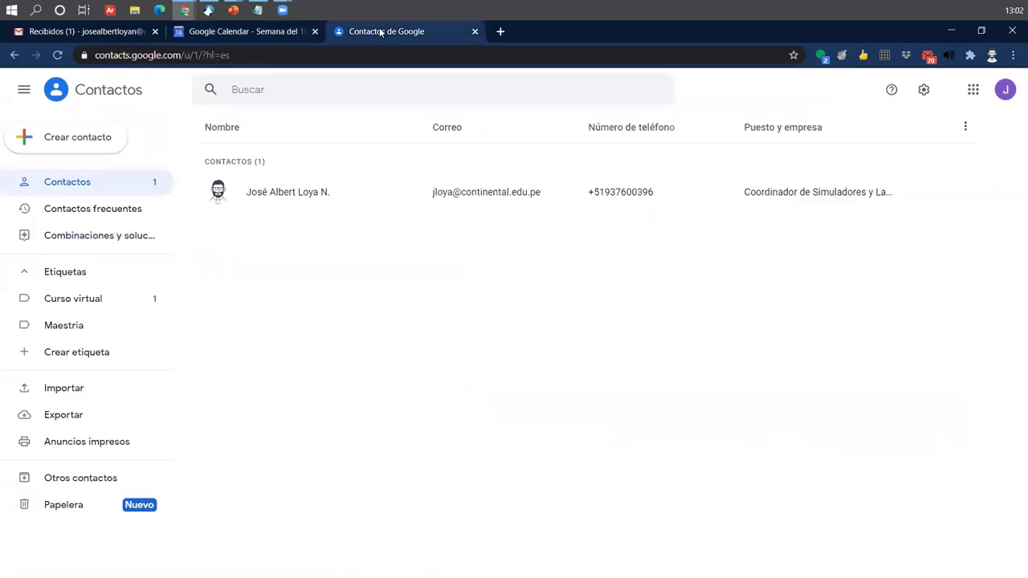
pyautogui.click(259, 193)
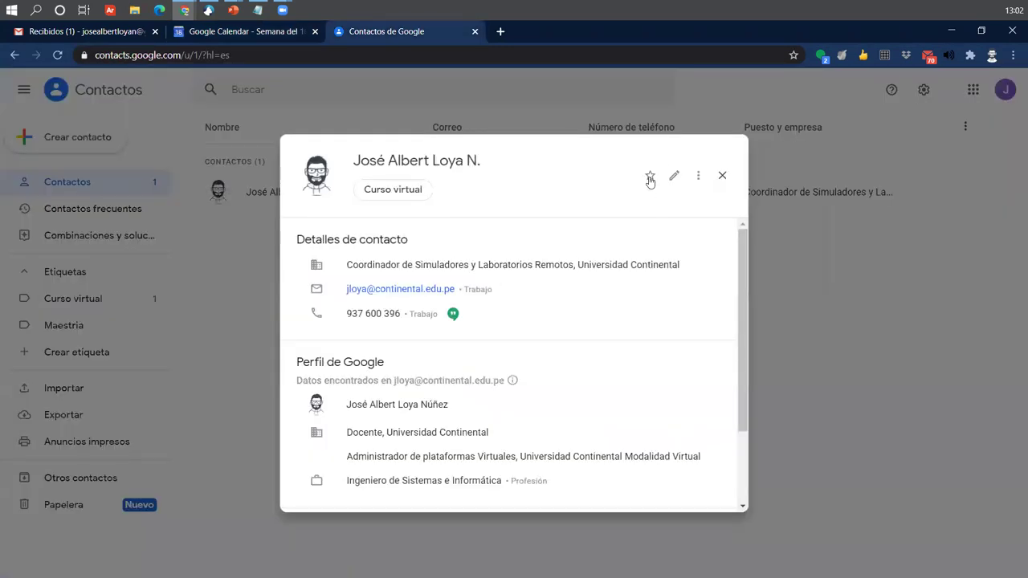
pyautogui.click(674, 175)
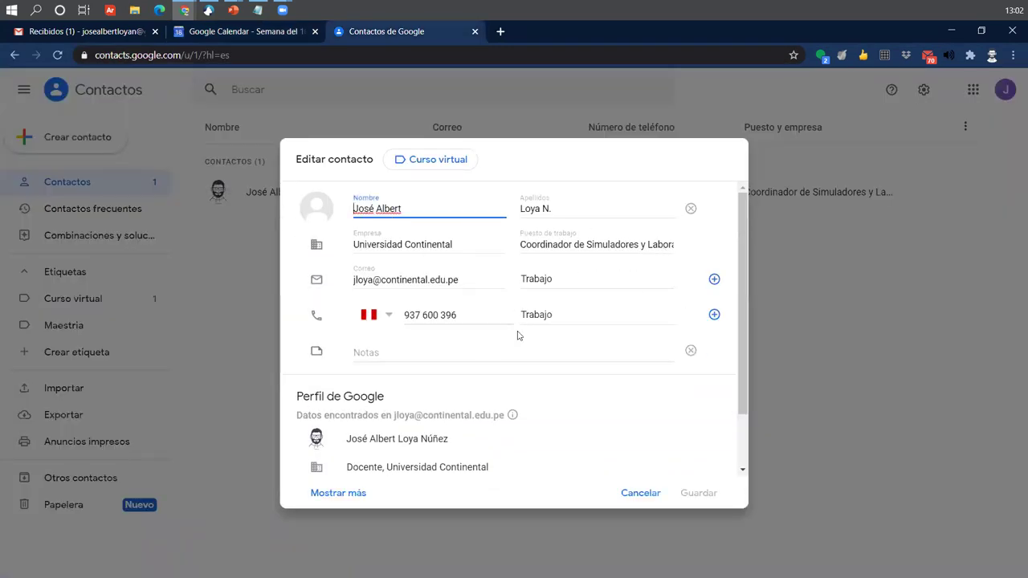
pyautogui.scroll(-1, 518, 335)
pyautogui.click(338, 493)
pyautogui.scroll(-9, 414, 391)
pyautogui.scroll(2, 354, 329)
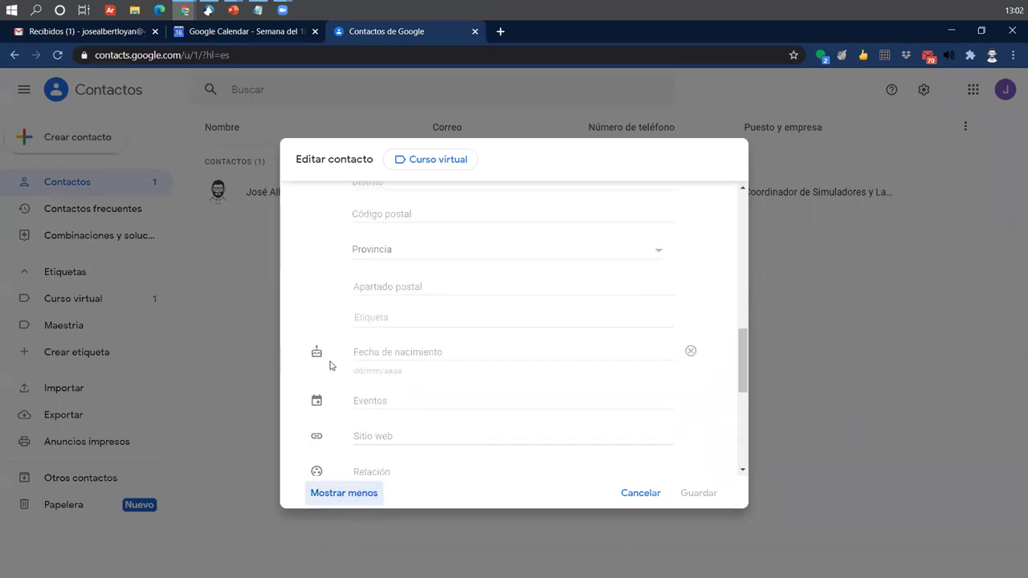
pyautogui.click(433, 351)
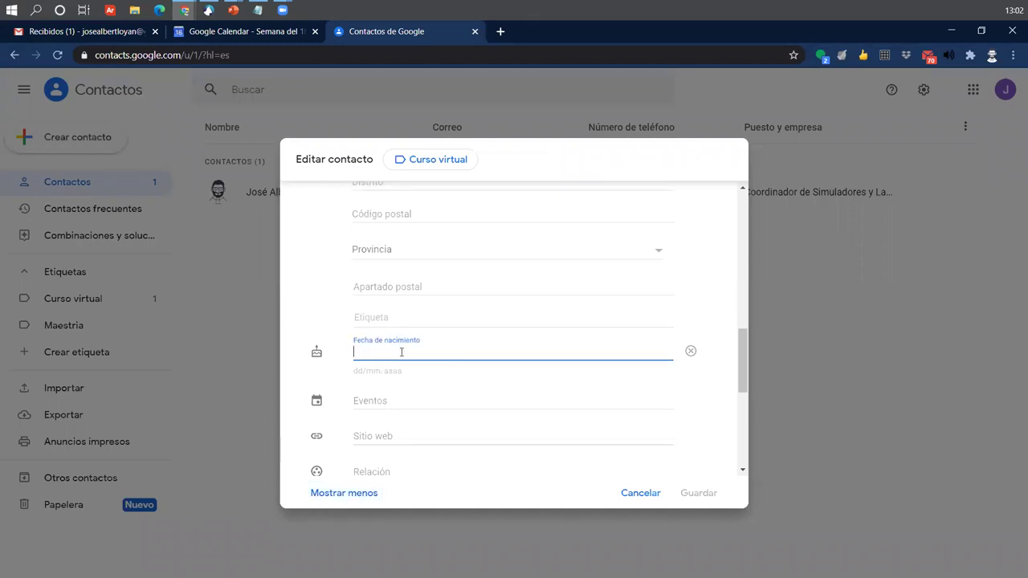
pyautogui.write('/')
pyautogui.press('BackSpace')
pyautogui.scroll(-3, 696, 404)
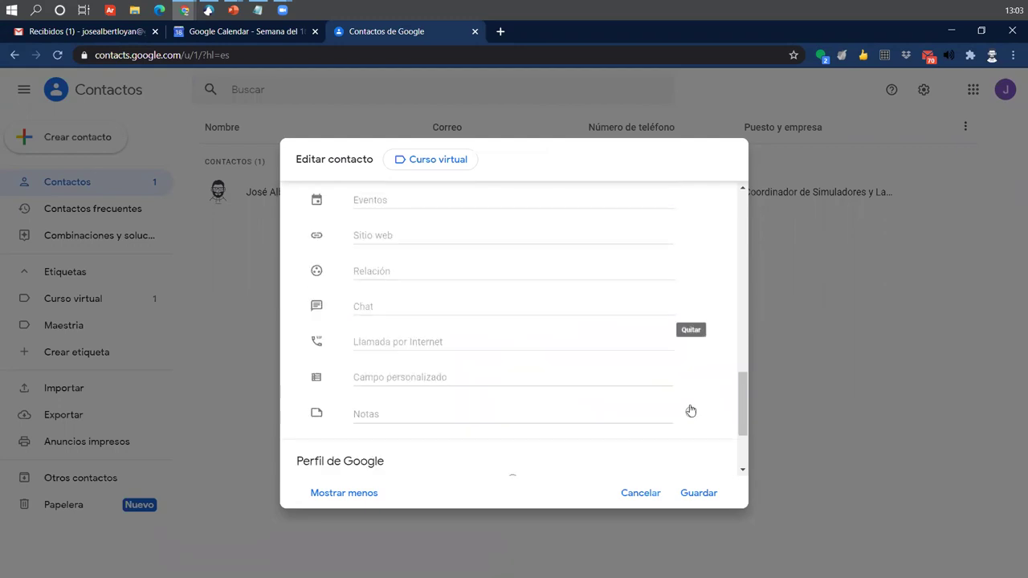
pyautogui.click(699, 493)
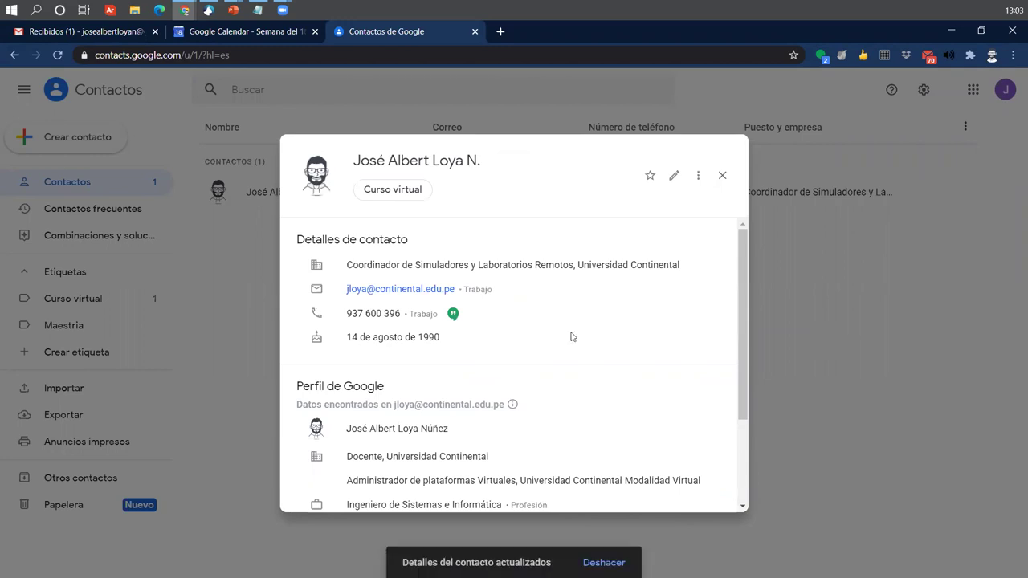
pyautogui.click(722, 176)
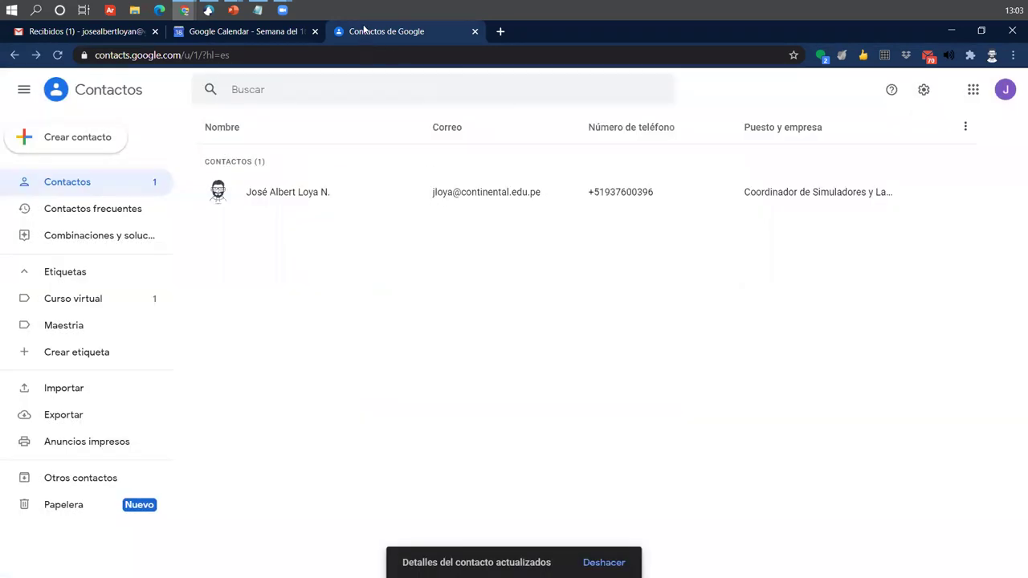
pyautogui.click(241, 31)
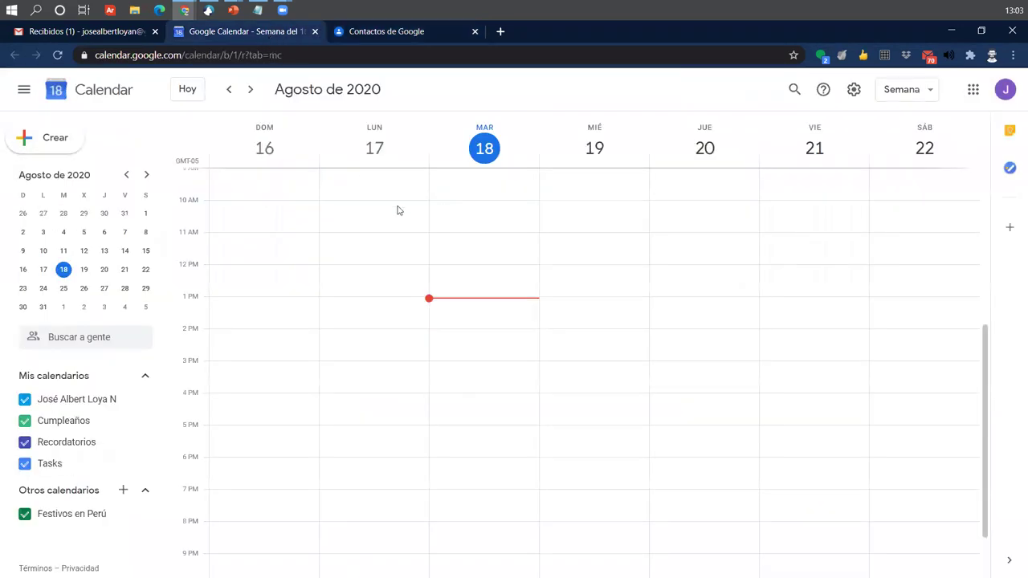
pyautogui.click(229, 90)
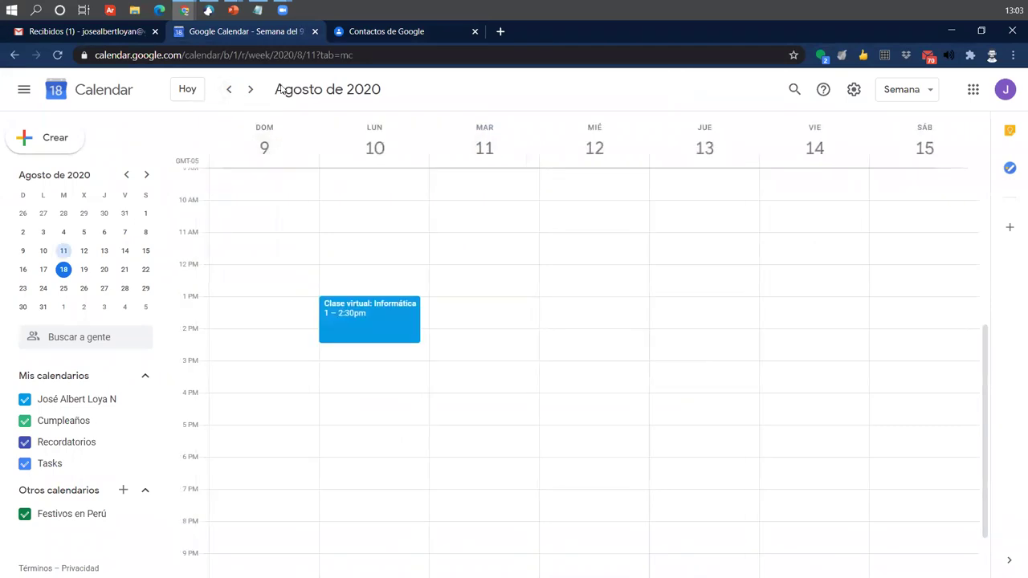
pyautogui.click(250, 89)
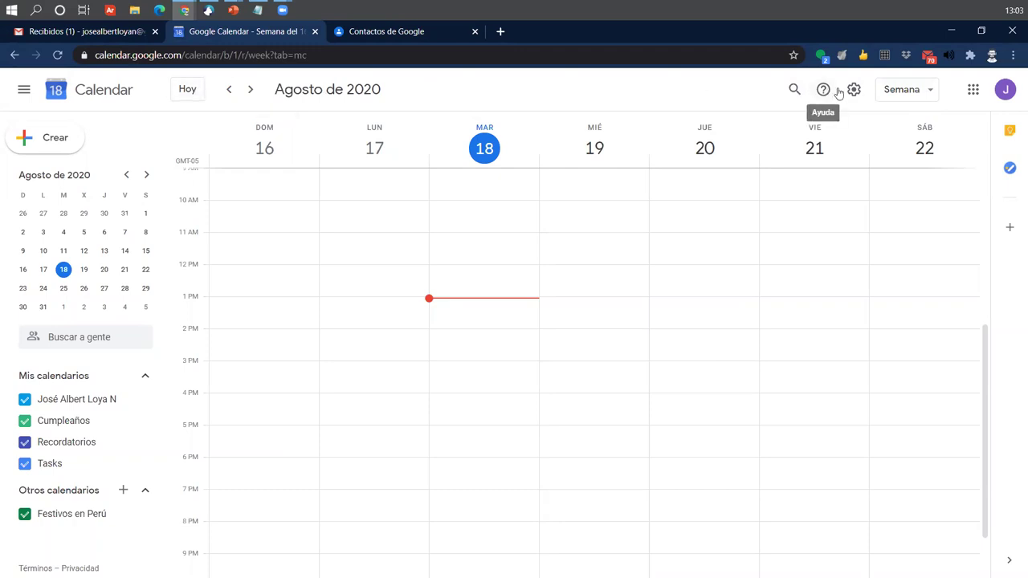
pyautogui.click(882, 91)
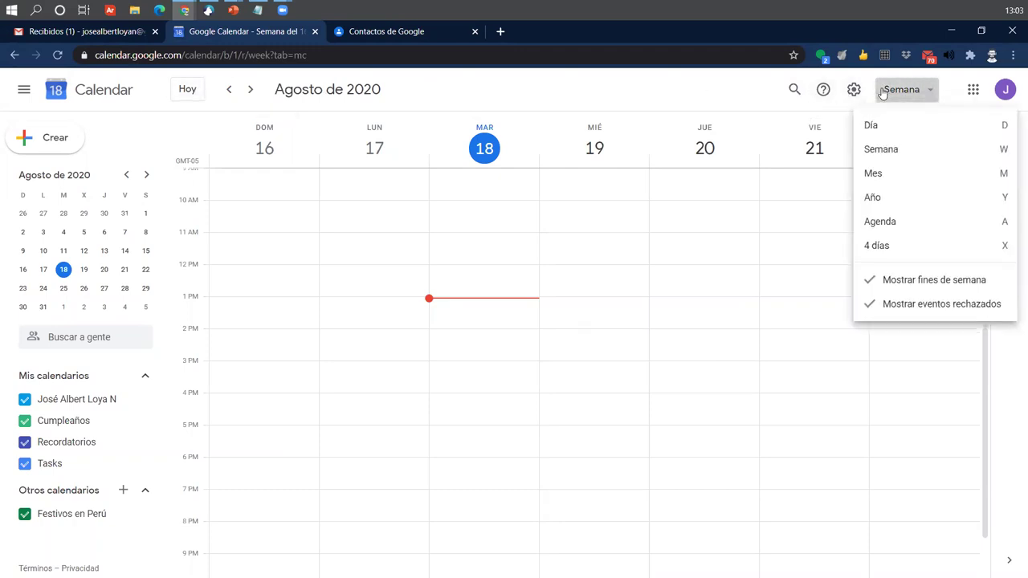
pyautogui.click(321, 102)
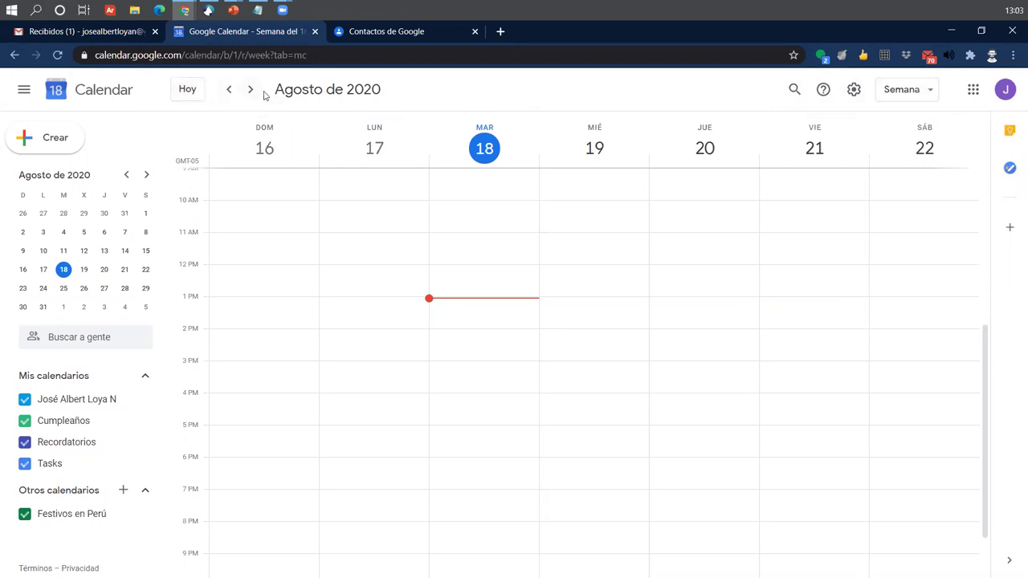
pyautogui.click(252, 91)
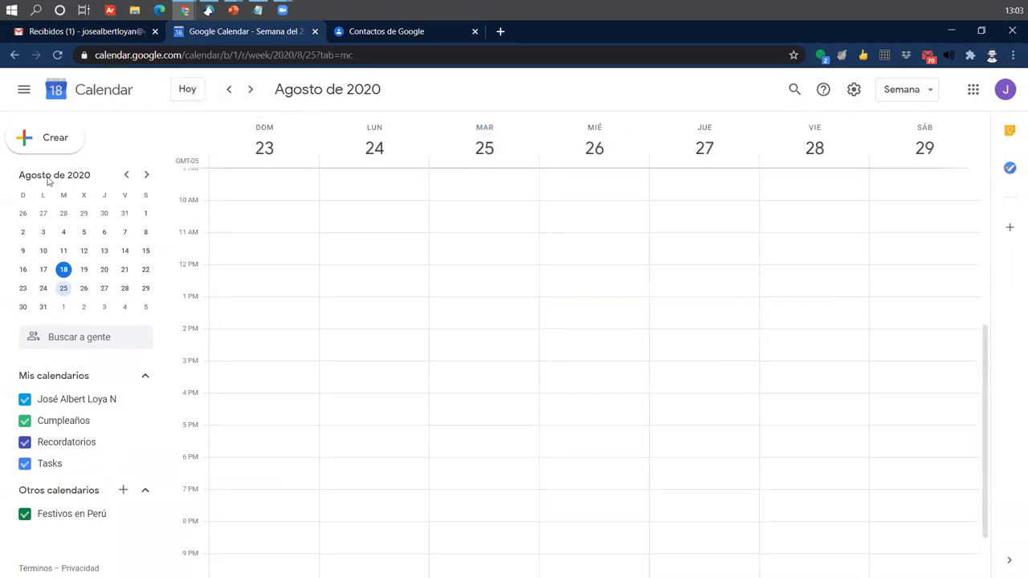
pyautogui.click(148, 177)
pyautogui.click(149, 178)
pyautogui.click(149, 180)
pyautogui.click(148, 177)
pyautogui.click(147, 177)
pyautogui.click(148, 176)
pyautogui.click(148, 176)
pyautogui.click(148, 177)
pyautogui.click(148, 177)
pyautogui.click(147, 176)
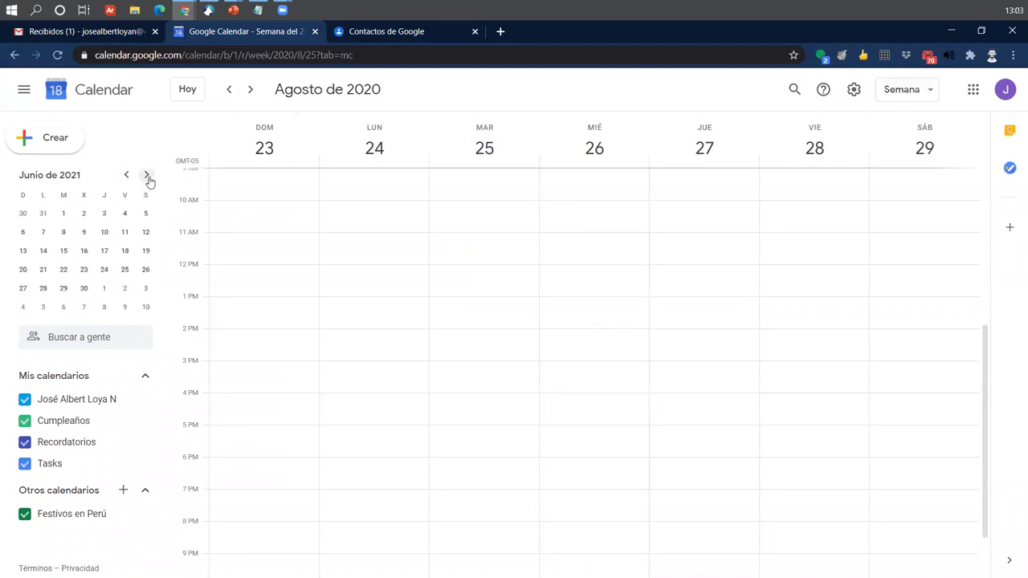
pyautogui.click(149, 177)
pyautogui.click(148, 178)
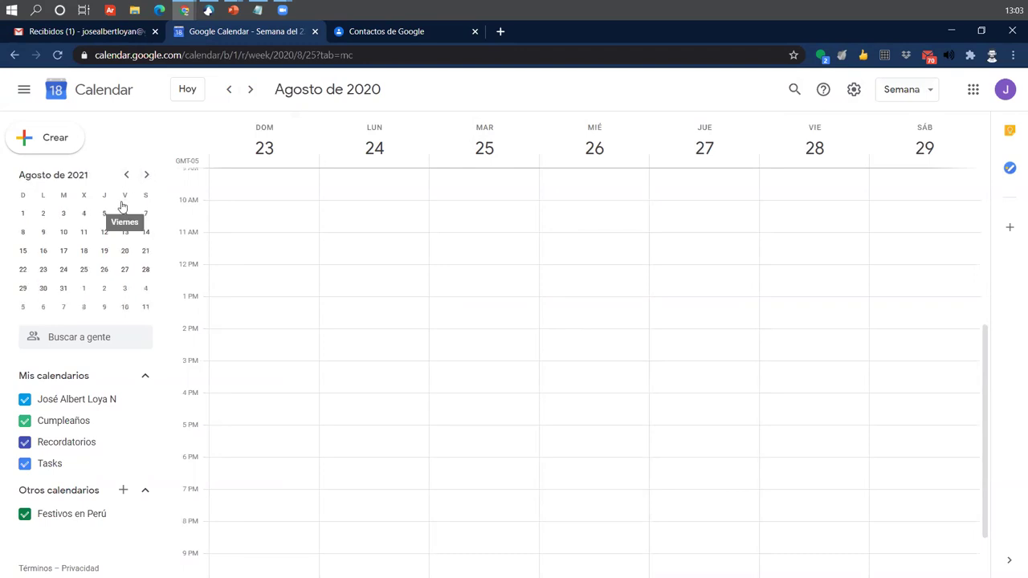
pyautogui.click(146, 233)
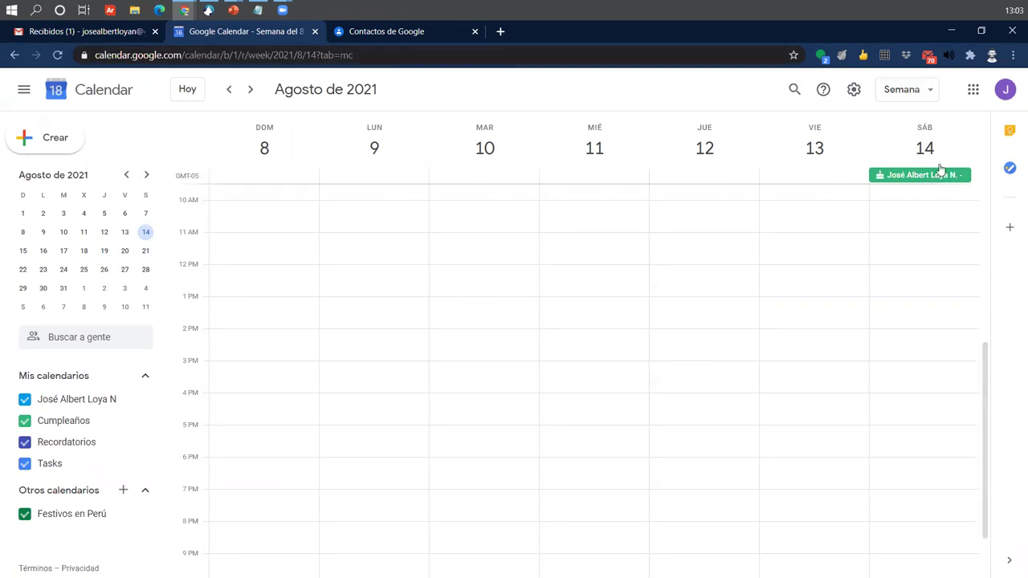
pyautogui.click(186, 90)
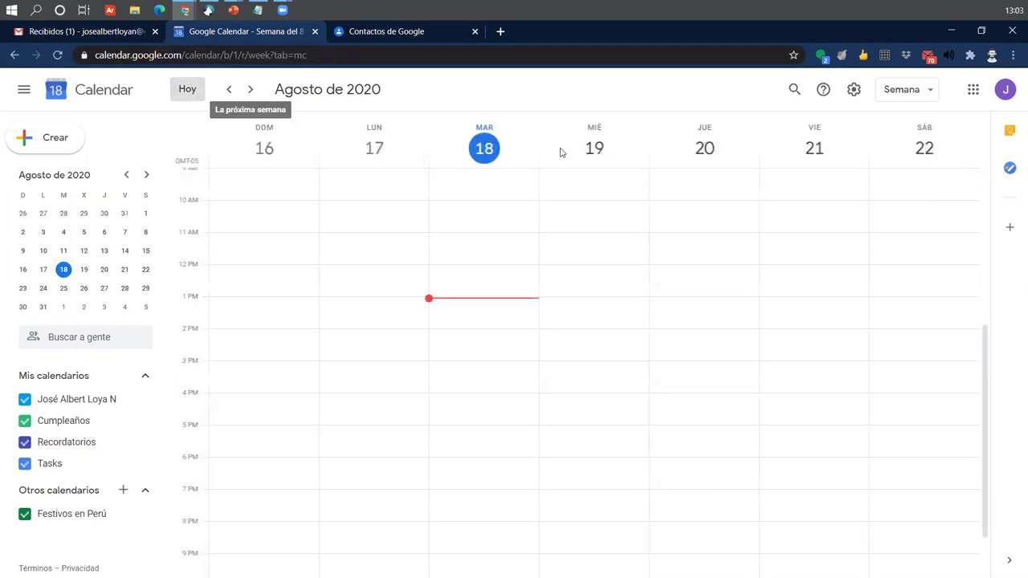
pyautogui.click(229, 90)
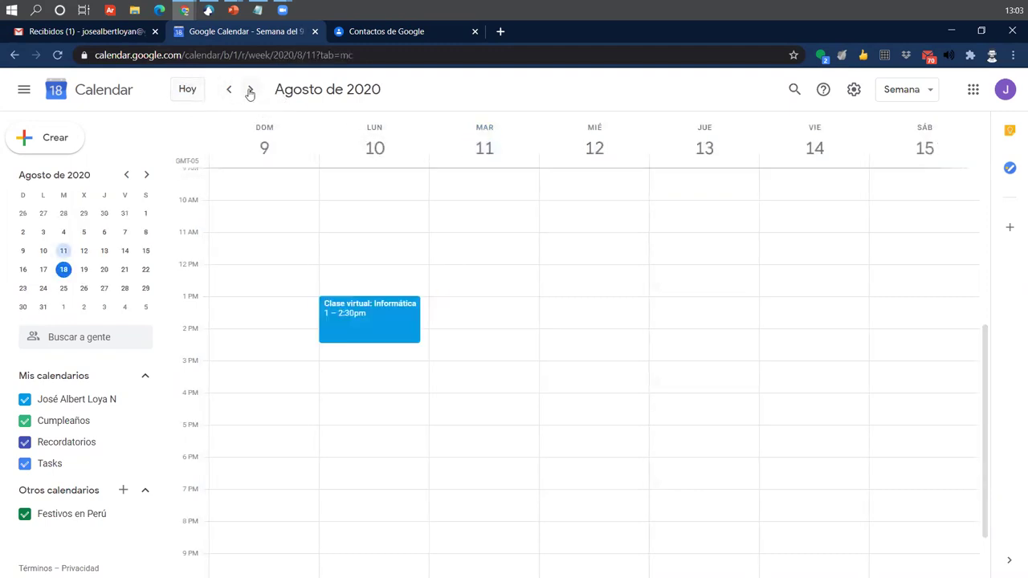
pyautogui.click(251, 90)
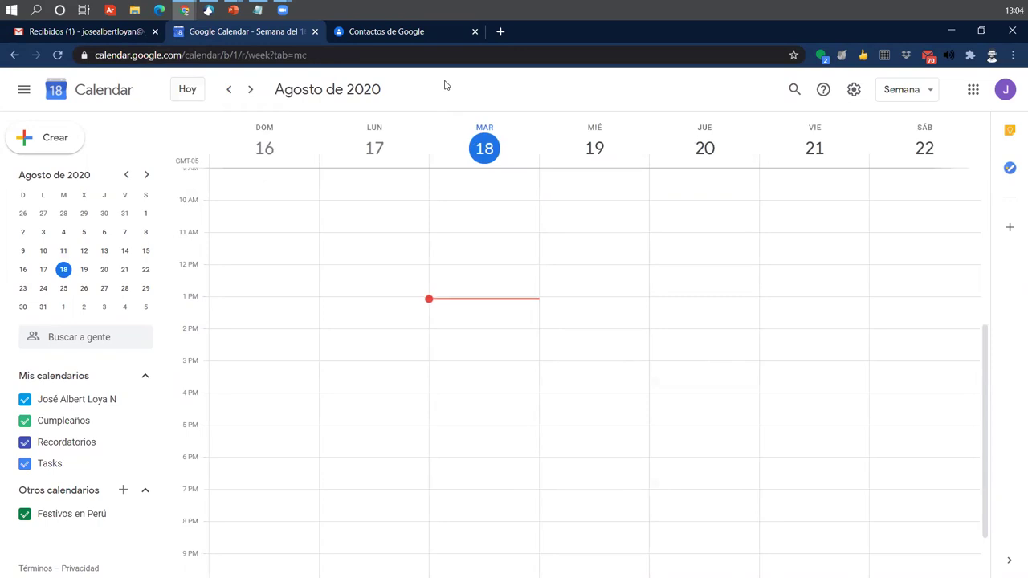
pyautogui.click(360, 32)
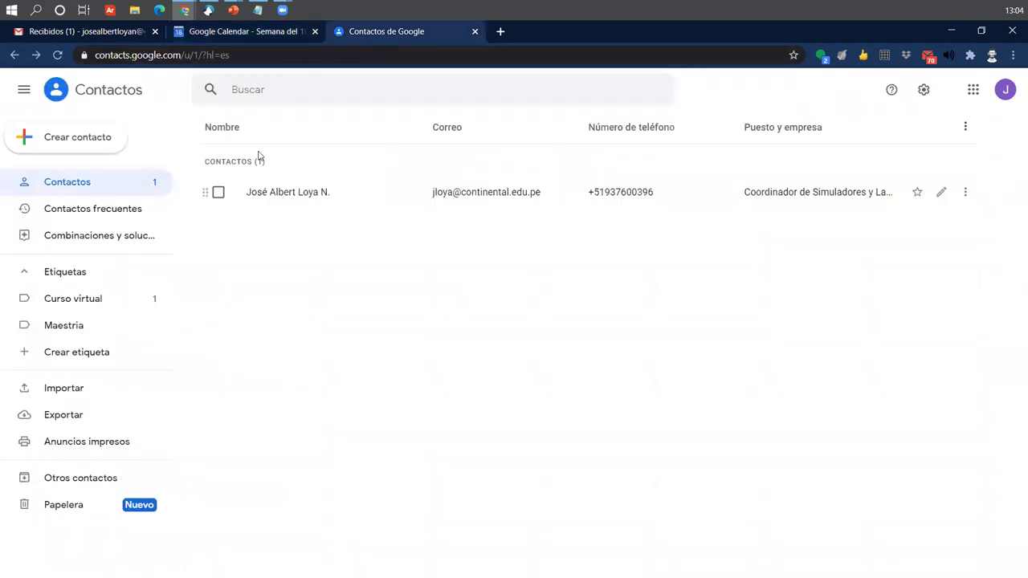
pyautogui.click(289, 38)
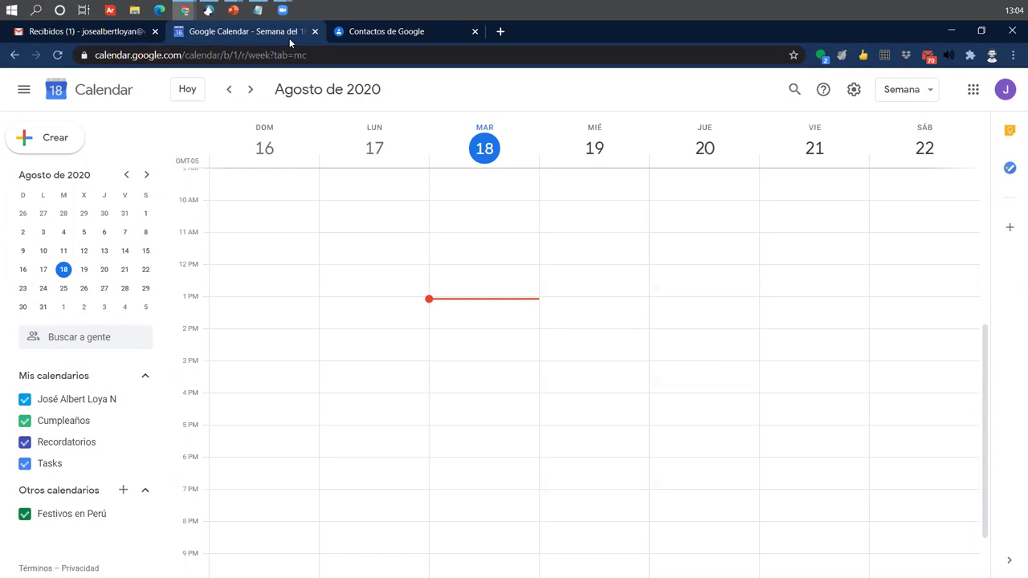
pyautogui.moveTo(184, 10)
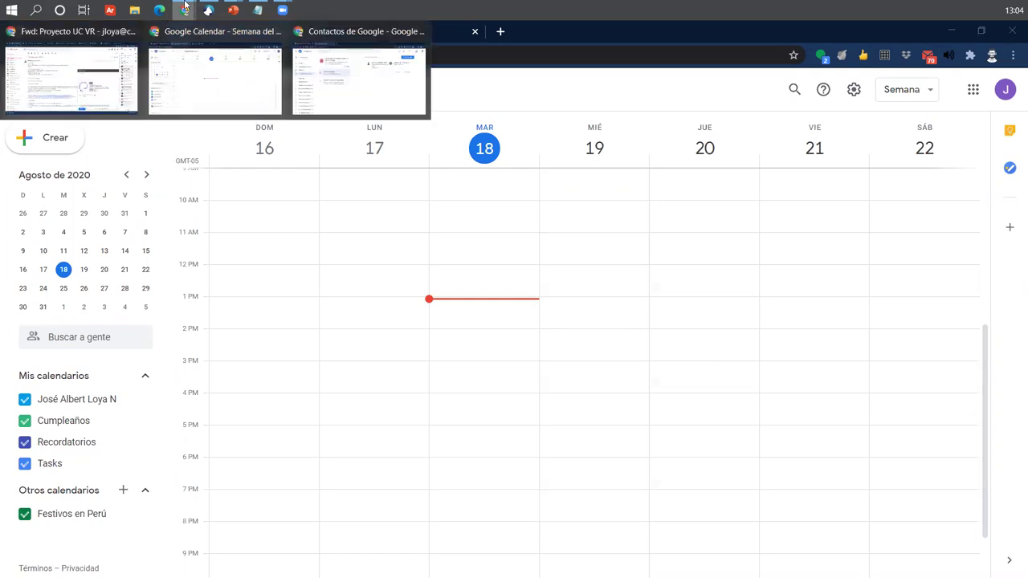
pyautogui.click(359, 80)
pyautogui.click(110, 36)
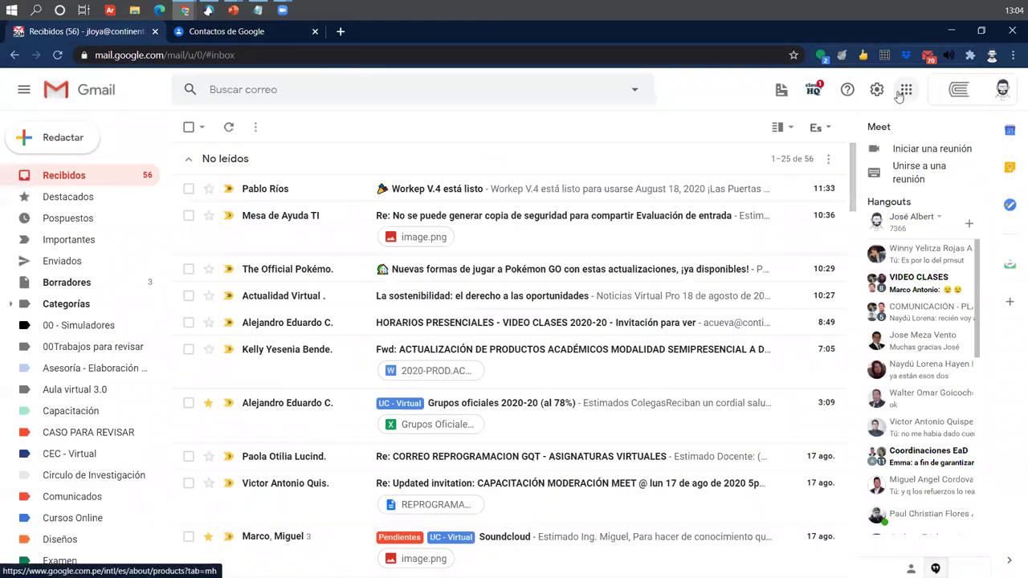
pyautogui.click(906, 89)
pyautogui.click(851, 147)
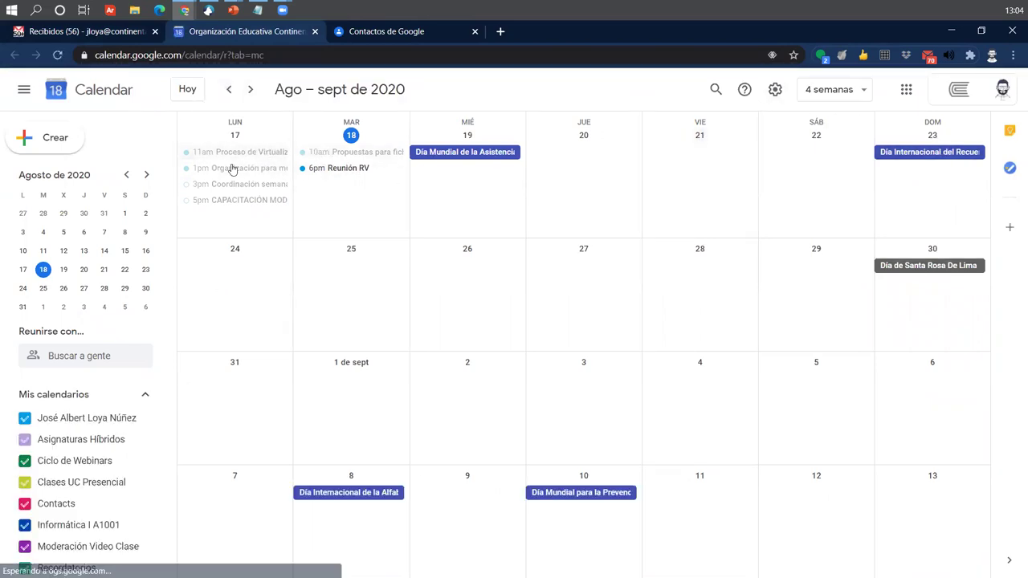
pyautogui.click(230, 89)
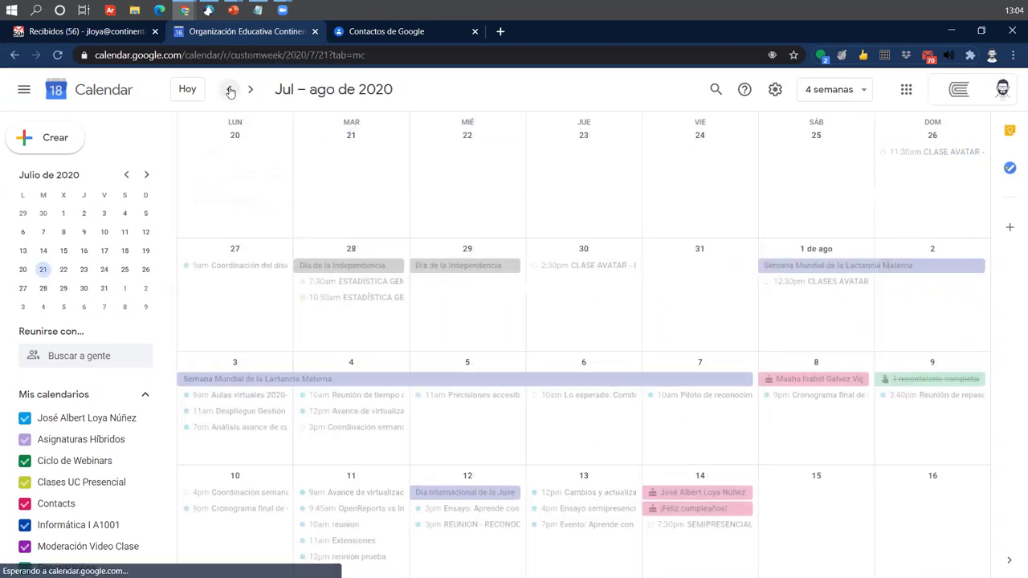
pyautogui.click(229, 89)
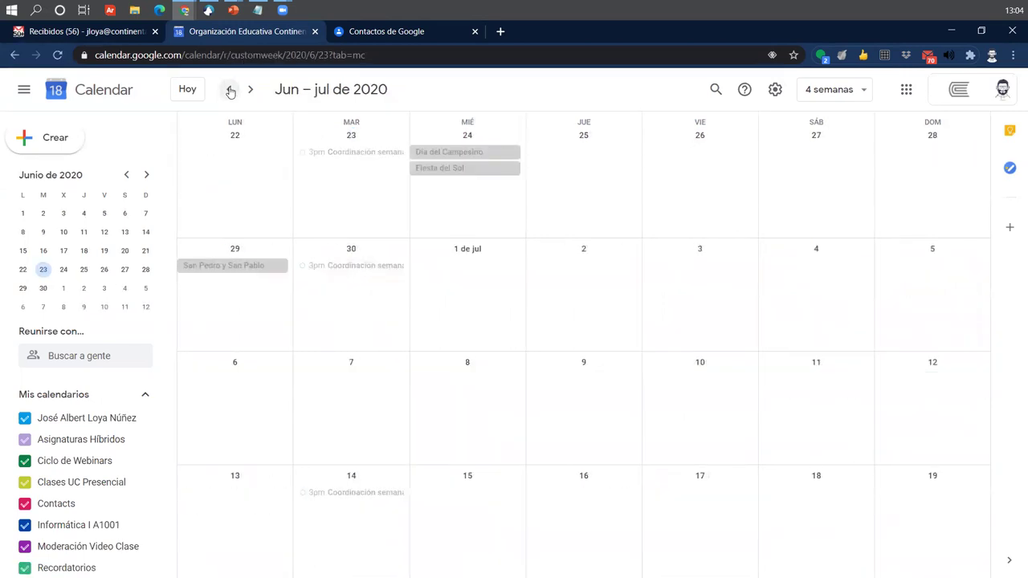
pyautogui.click(229, 90)
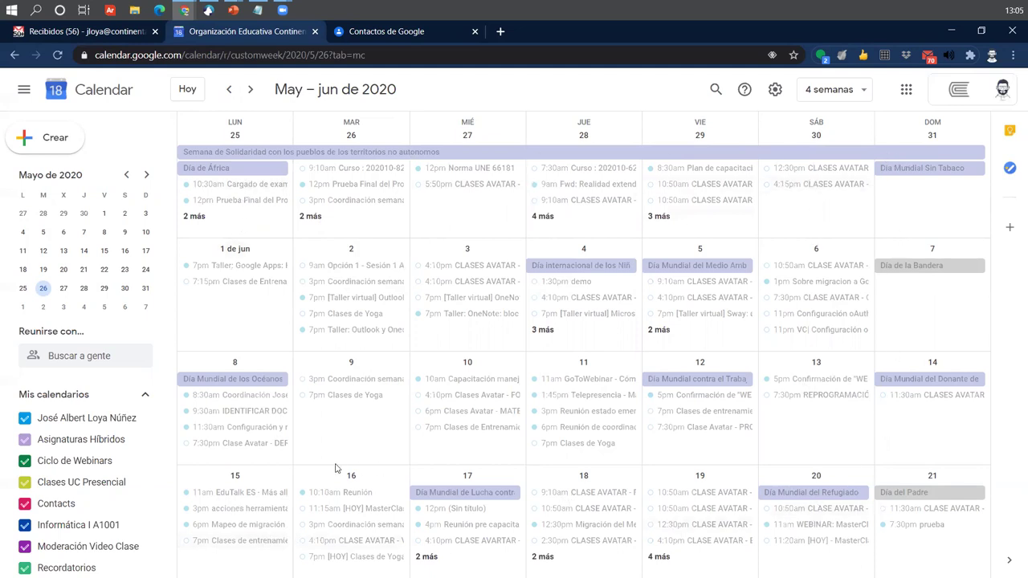
pyautogui.moveTo(184, 10)
pyautogui.click(190, 78)
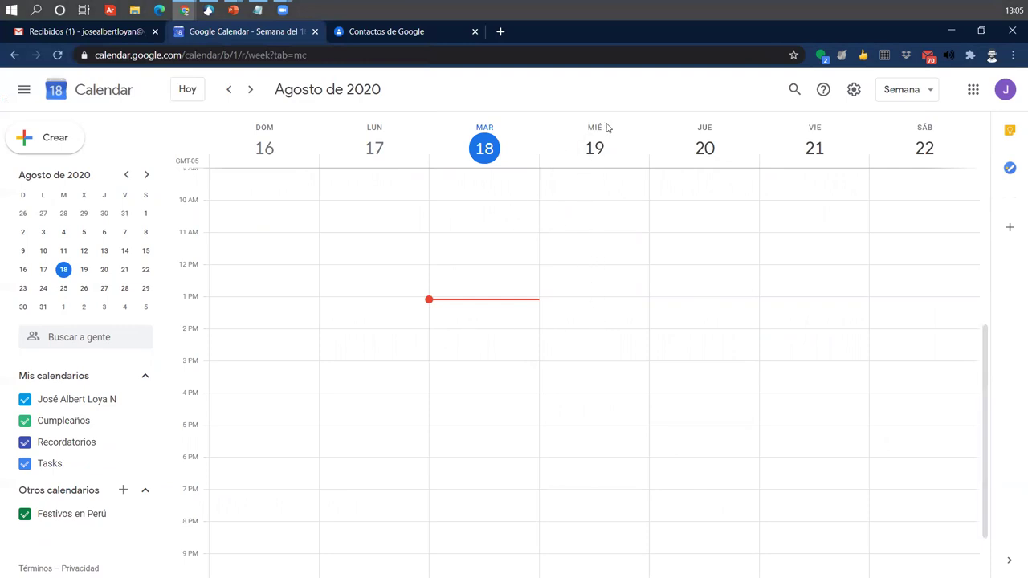
# Step: Create the 'Taller del curso virtual' event on Wednesday 19 August, running 12:00pm to 1:30pm
pyautogui.click(570, 275)
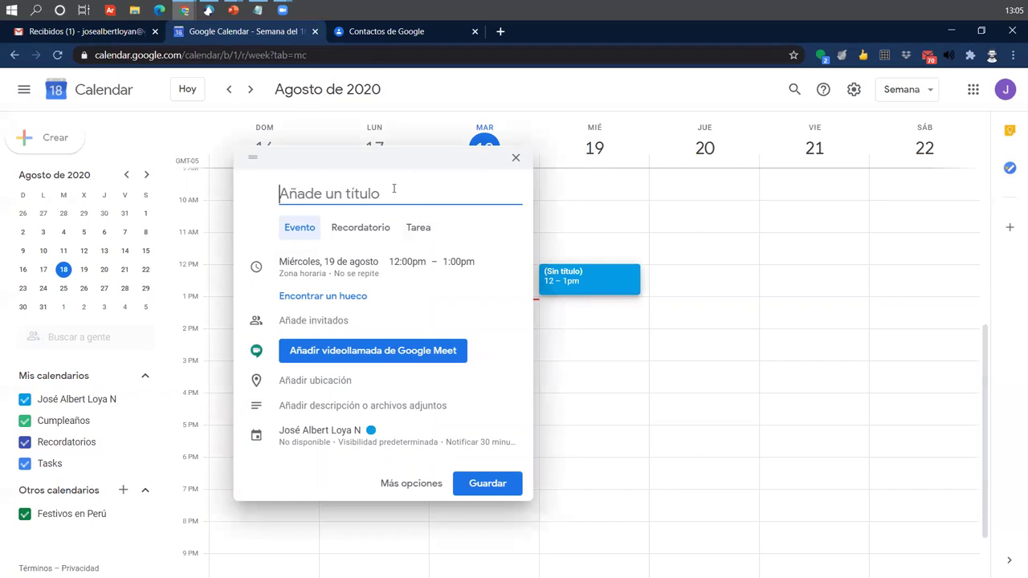
pyautogui.write('T')
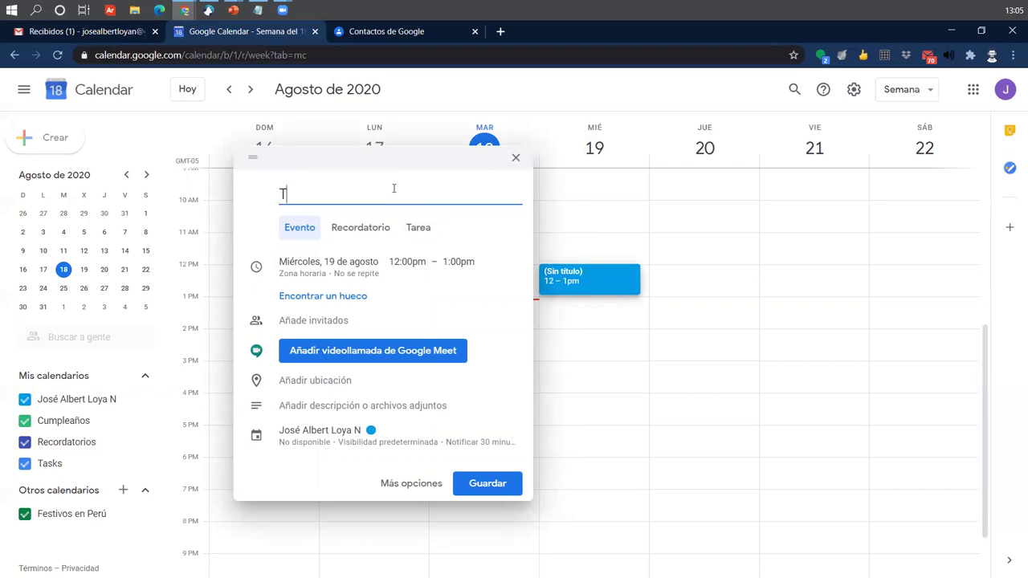
pyautogui.write('aller del curso virtual')
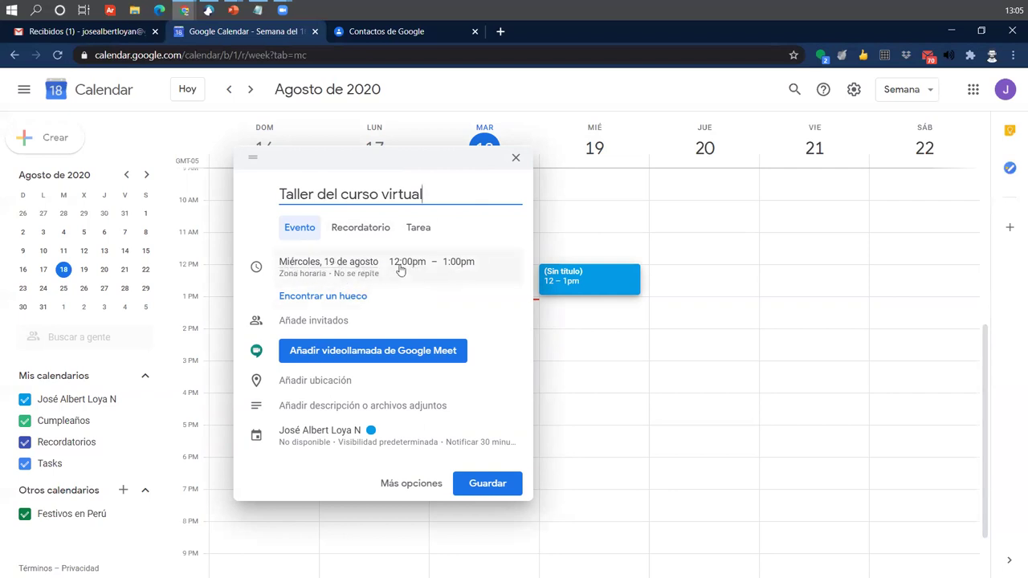
pyautogui.click(469, 268)
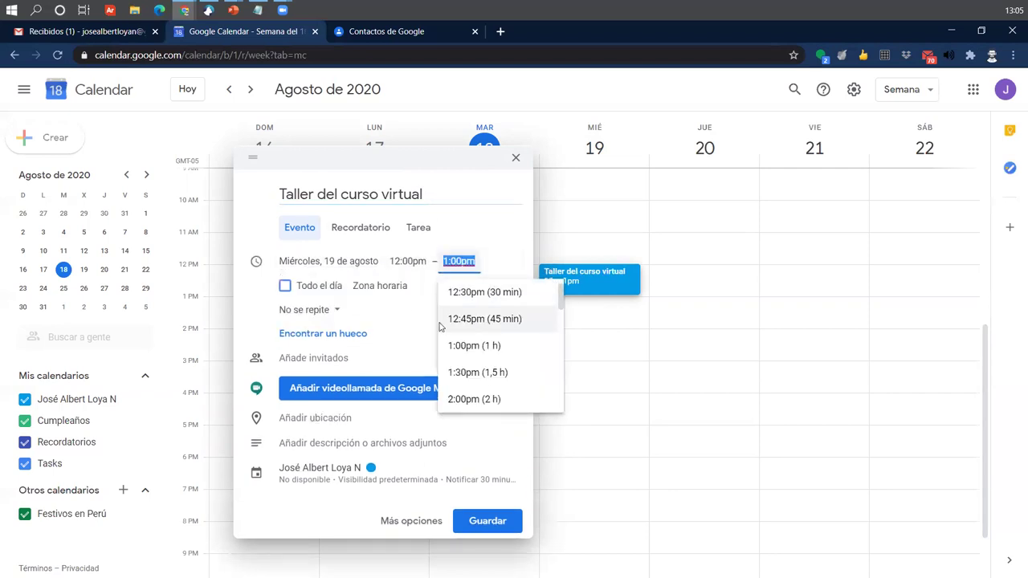
pyautogui.click(489, 369)
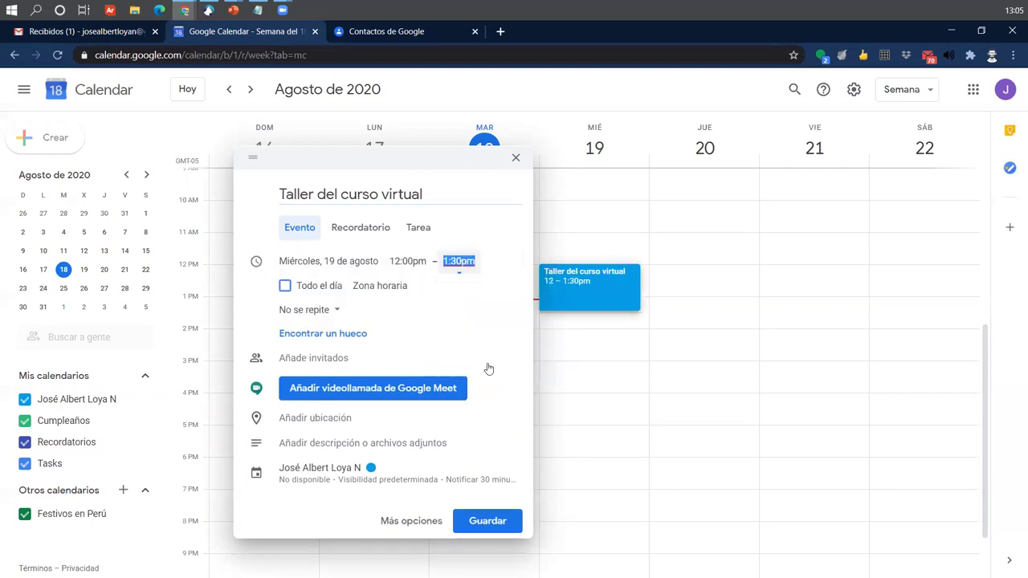
pyautogui.click(491, 291)
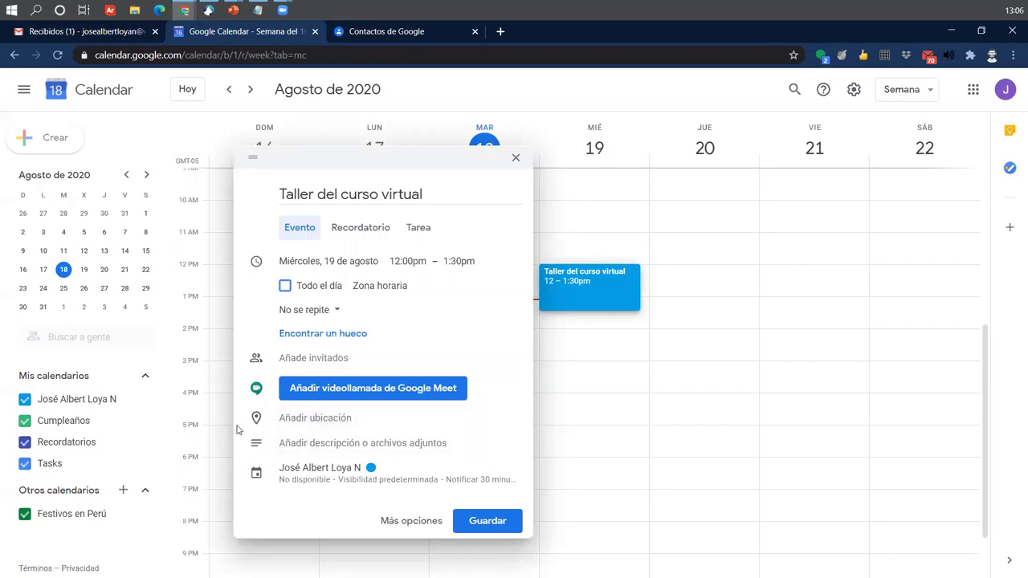
# Step: Set the workshop's location to Av. San Carlos 1980, Huancayo
pyautogui.click(315, 421)
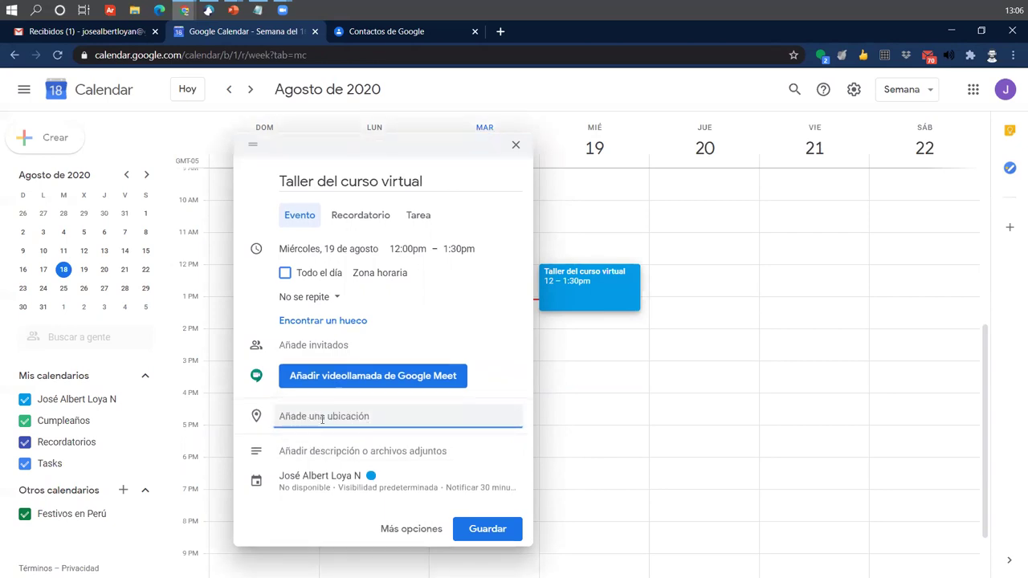
pyautogui.write('Av')
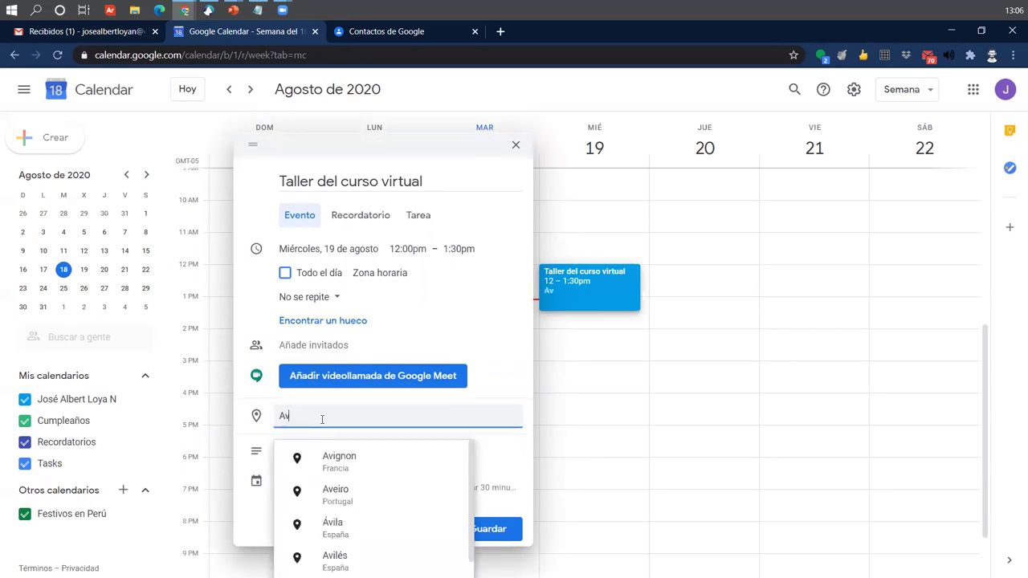
pyautogui.write('. Sab')
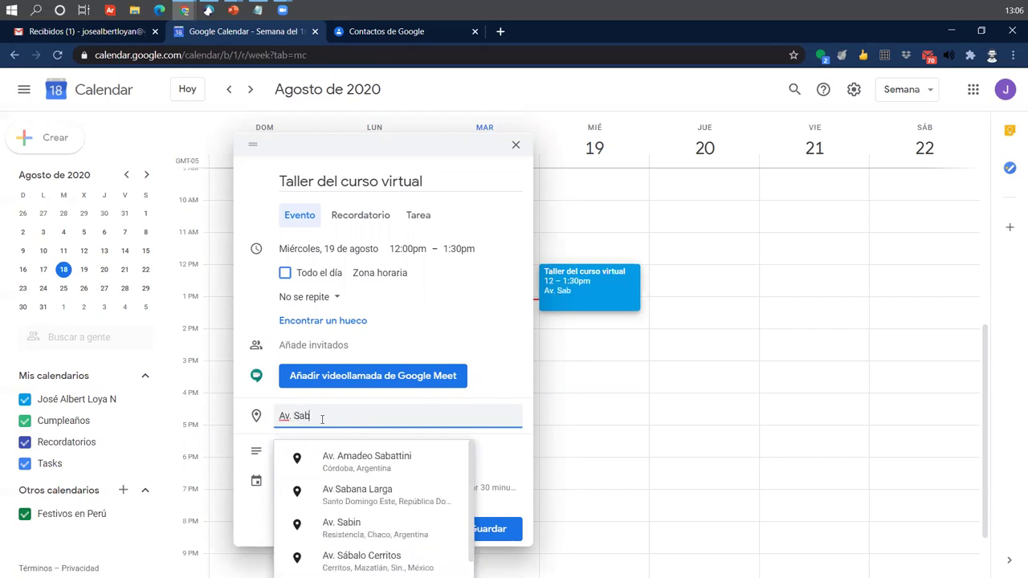
pyautogui.press('BackSpace')
pyautogui.write('an calor')
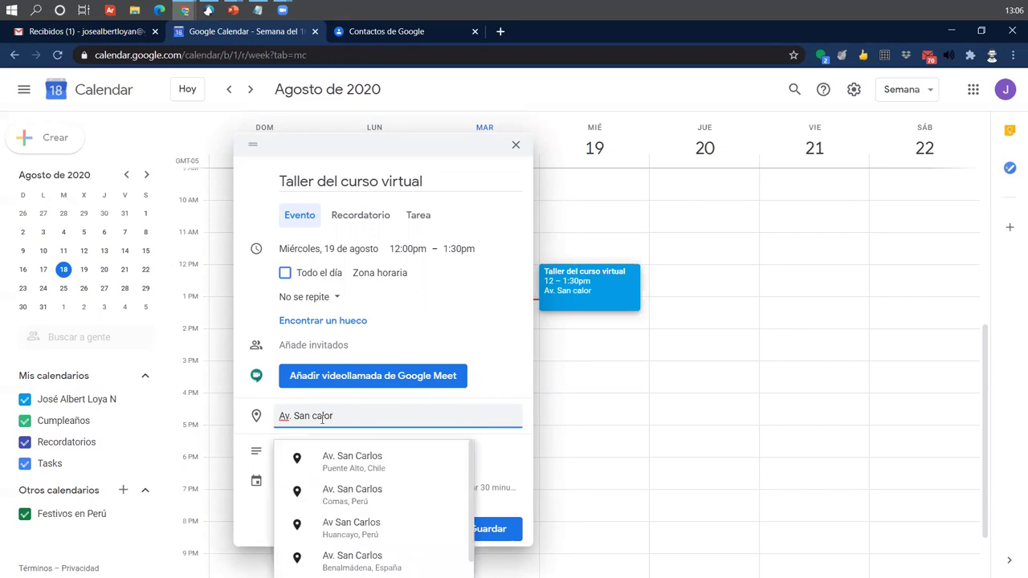
pyautogui.press('BackSpace')
pyautogui.write('s 1980')
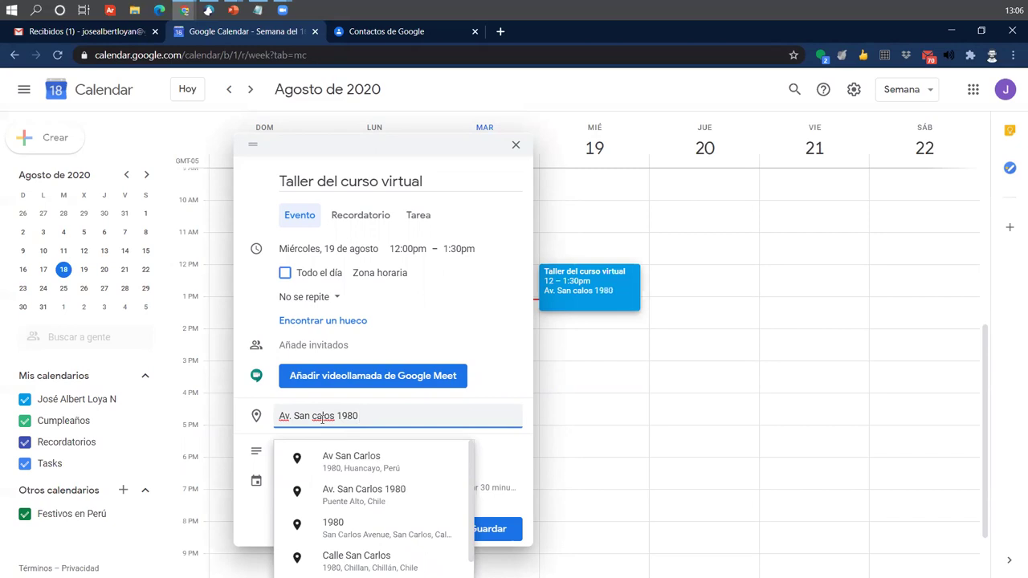
pyautogui.click(367, 465)
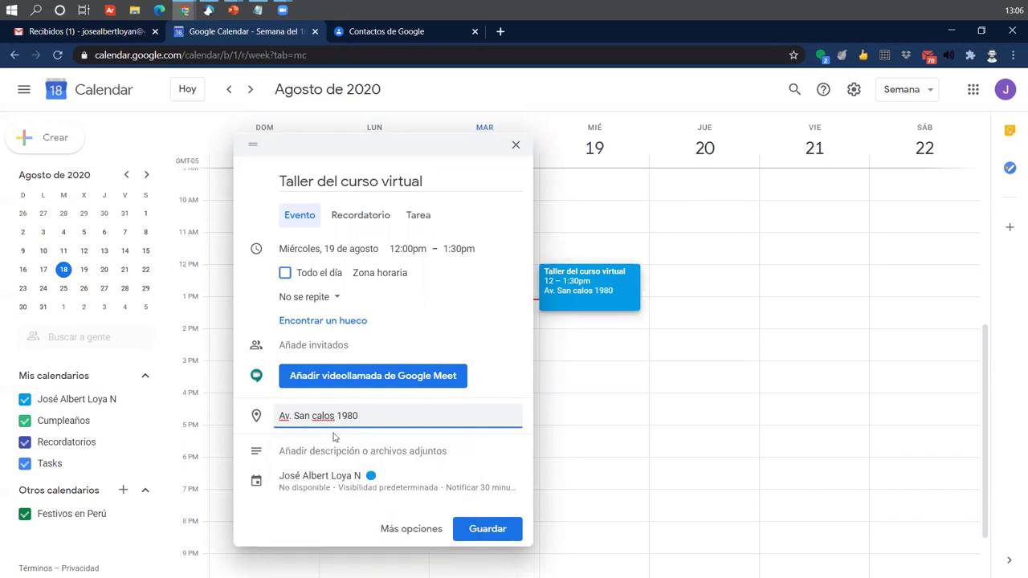
pyautogui.moveTo(463, 410); pyautogui.dragTo(278, 415)
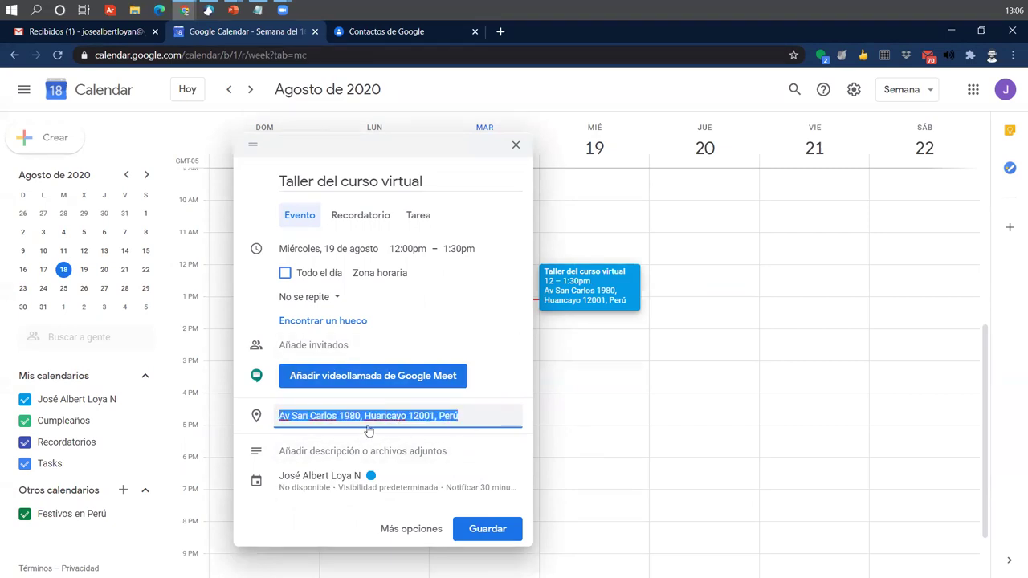
# Step: Save the workshop event, open its details and dismiss the event-details tip
pyautogui.click(473, 528)
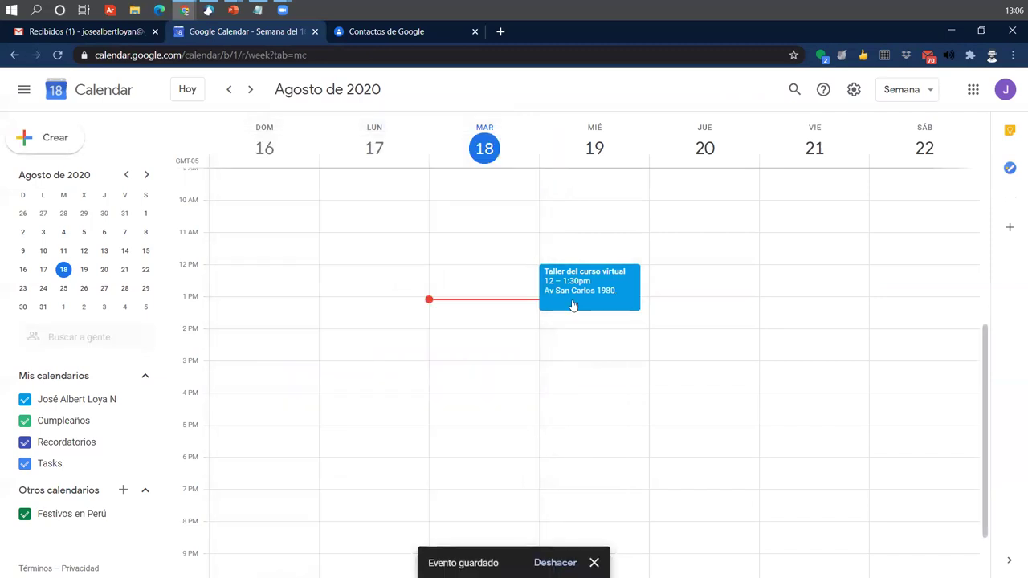
pyautogui.click(568, 354)
pyautogui.click(583, 280)
pyautogui.press('Escape')
pyautogui.press('Escape')
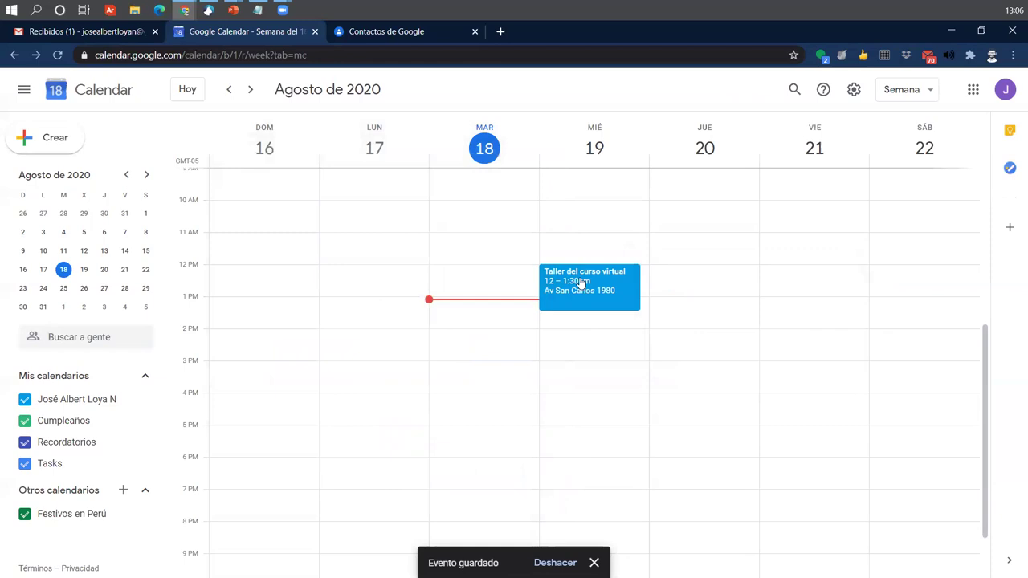
pyautogui.click(581, 287)
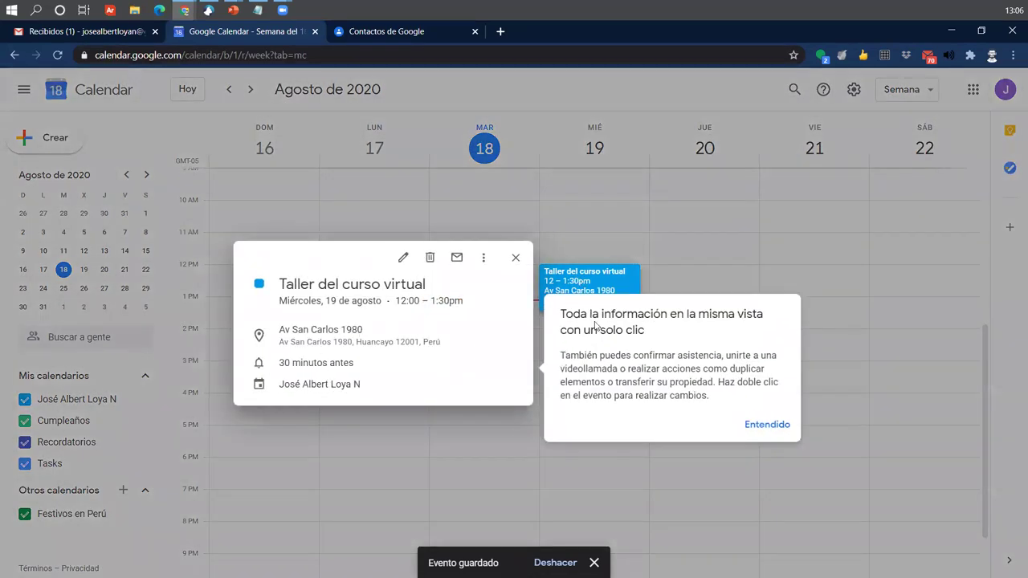
pyautogui.moveTo(563, 315); pyautogui.dragTo(644, 331)
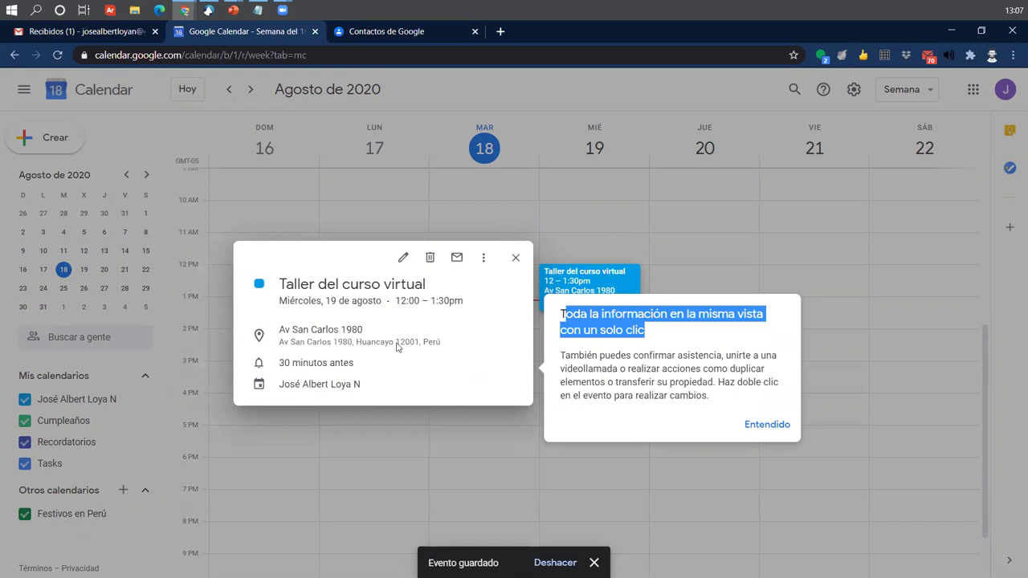
pyautogui.click(772, 424)
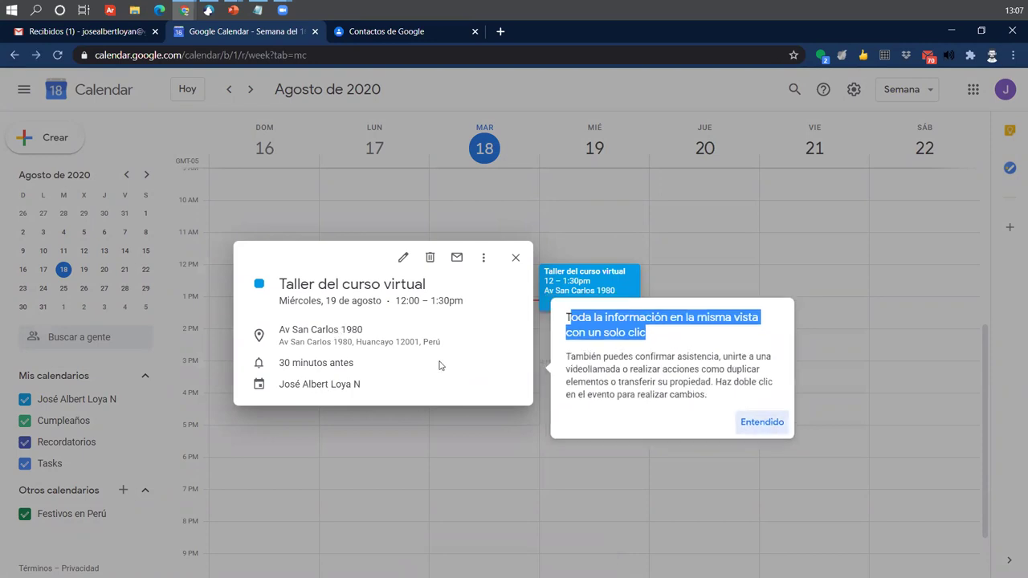
pyautogui.click(312, 333)
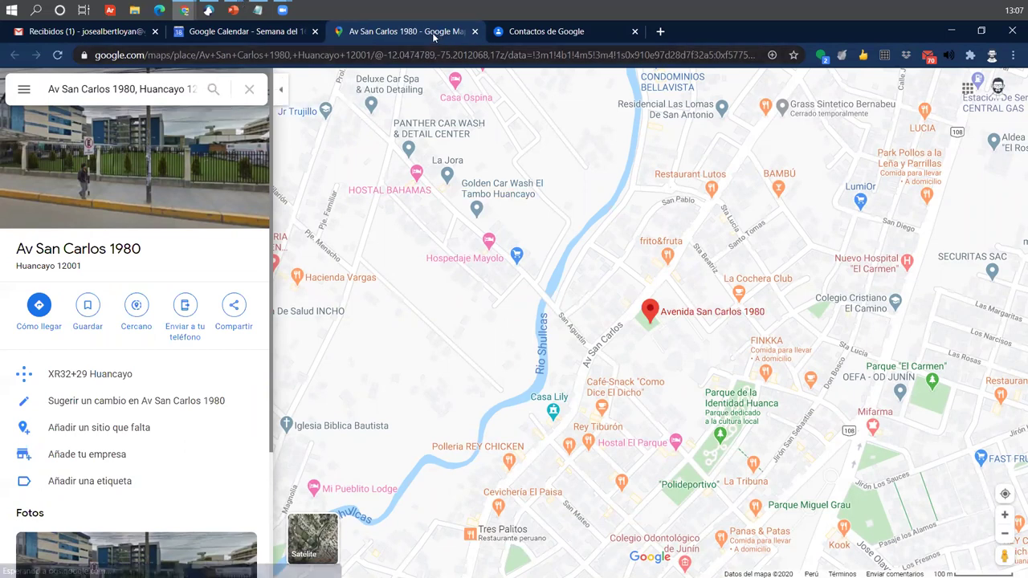
pyautogui.click(474, 32)
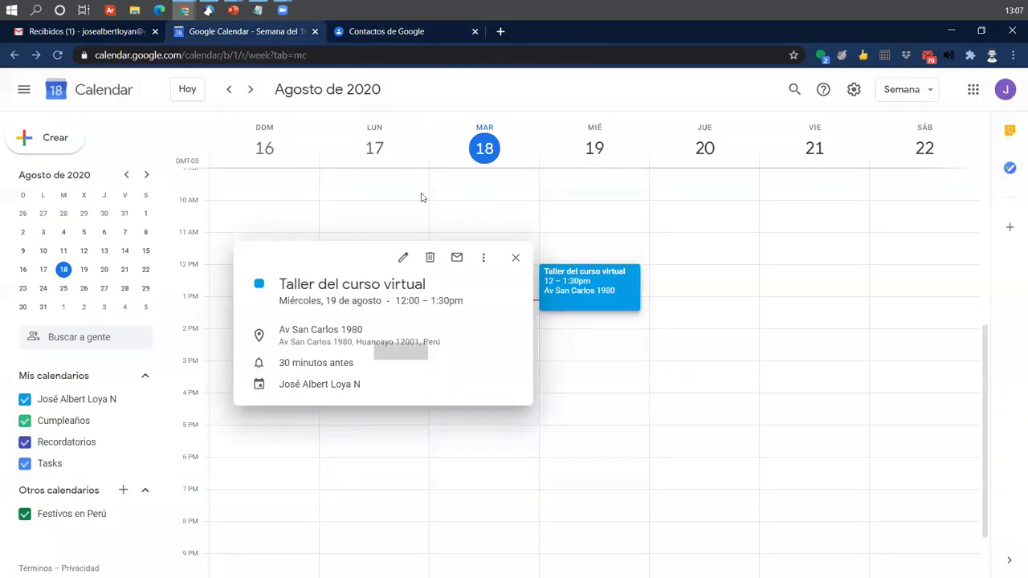
pyautogui.click(585, 241)
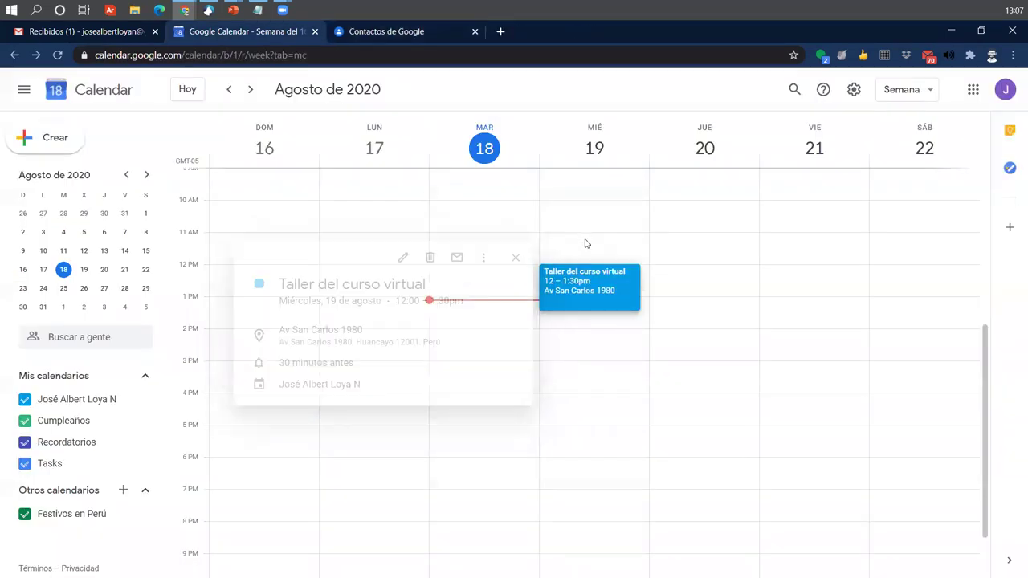
pyautogui.click(573, 306)
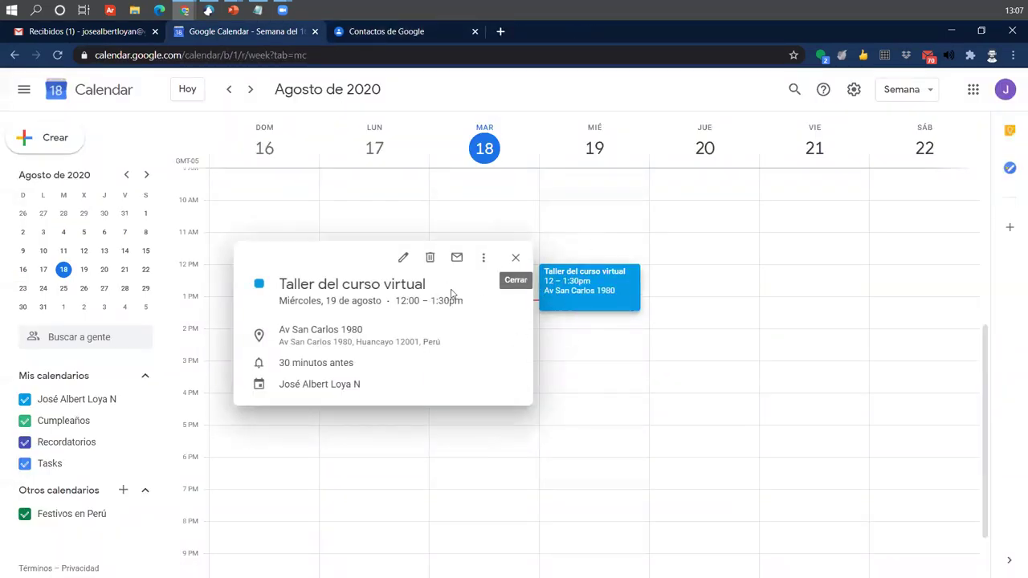
pyautogui.moveTo(278, 362)
pyautogui.mouseDown()
pyautogui.moveTo(369, 365)
pyautogui.moveTo(265, 364)
pyautogui.mouseUp()
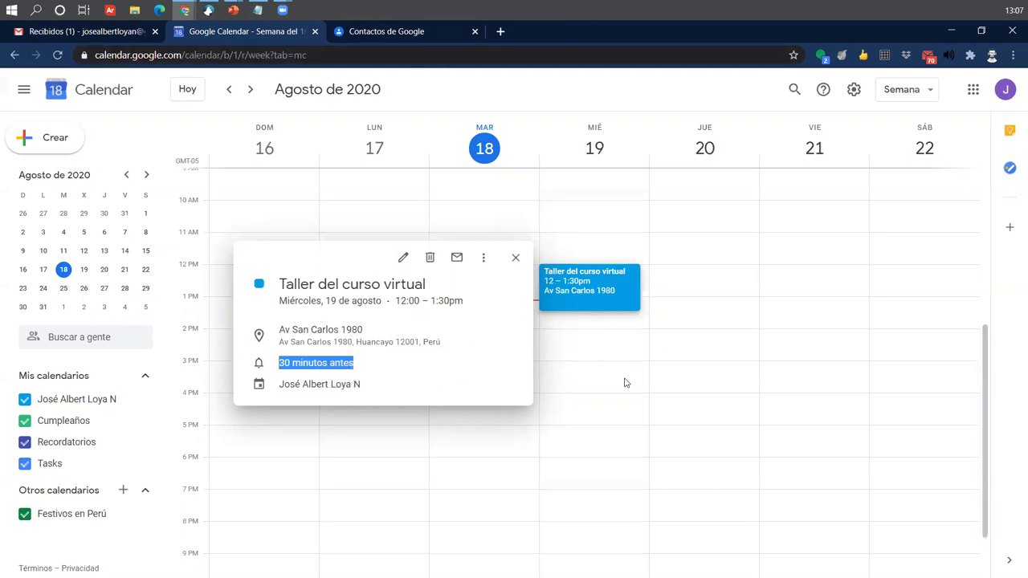
pyautogui.click(639, 231)
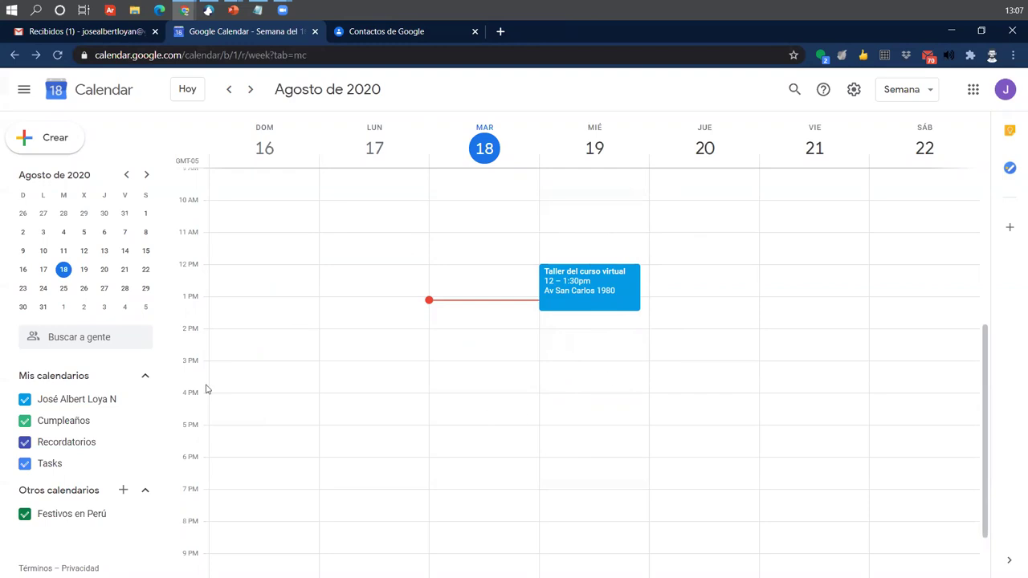
pyautogui.click(452, 401)
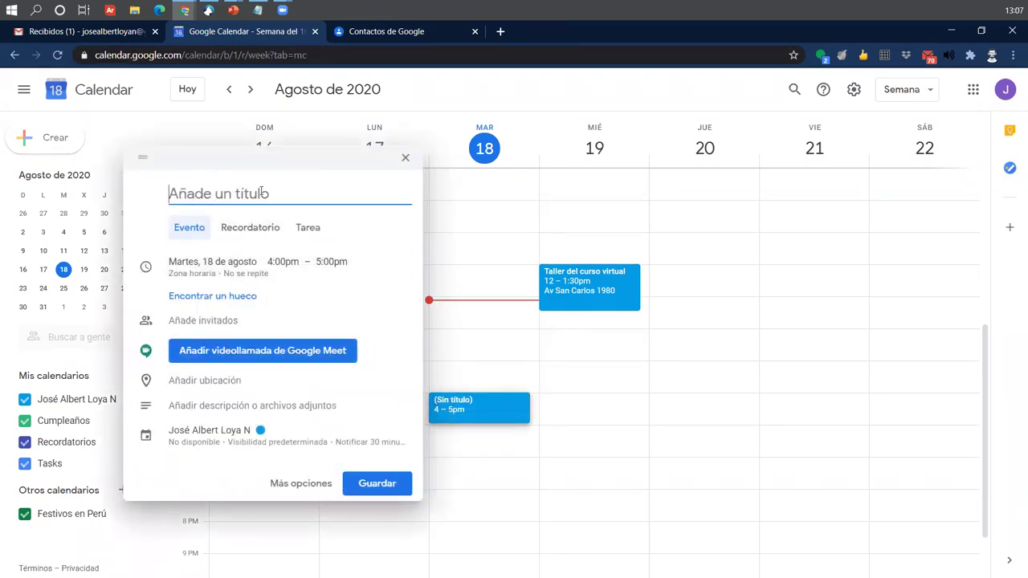
# Step: Title the event 'Reunión de coordinación' and add the suggested contact as a guest
pyautogui.write('Reun')
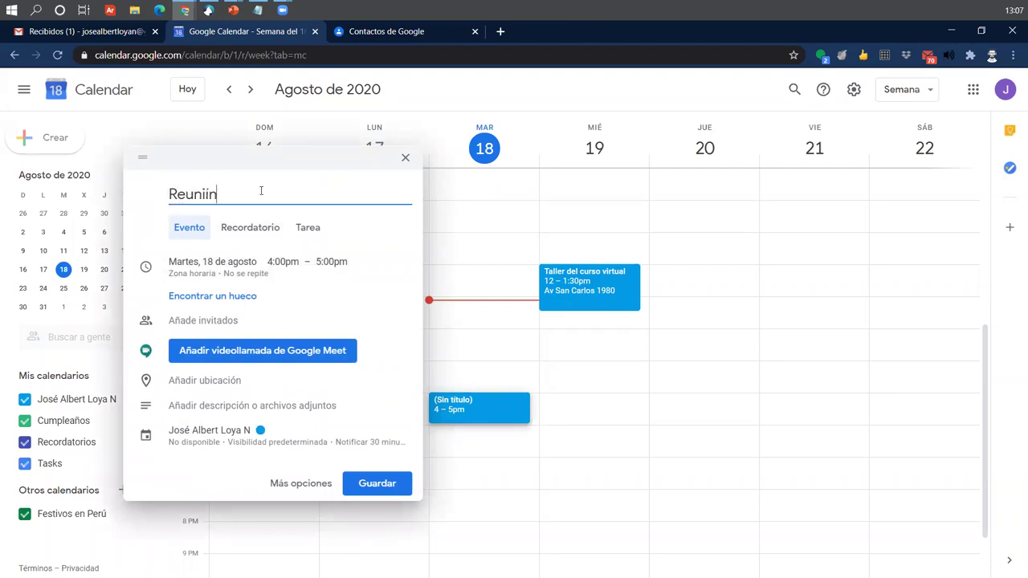
pyautogui.write('ión ')
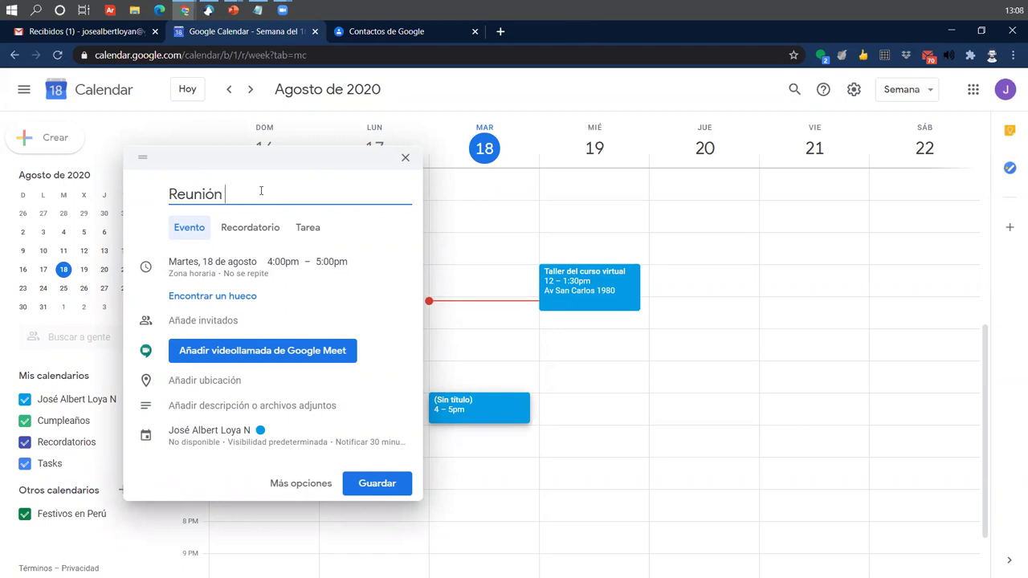
pyautogui.write('de coordinaci')
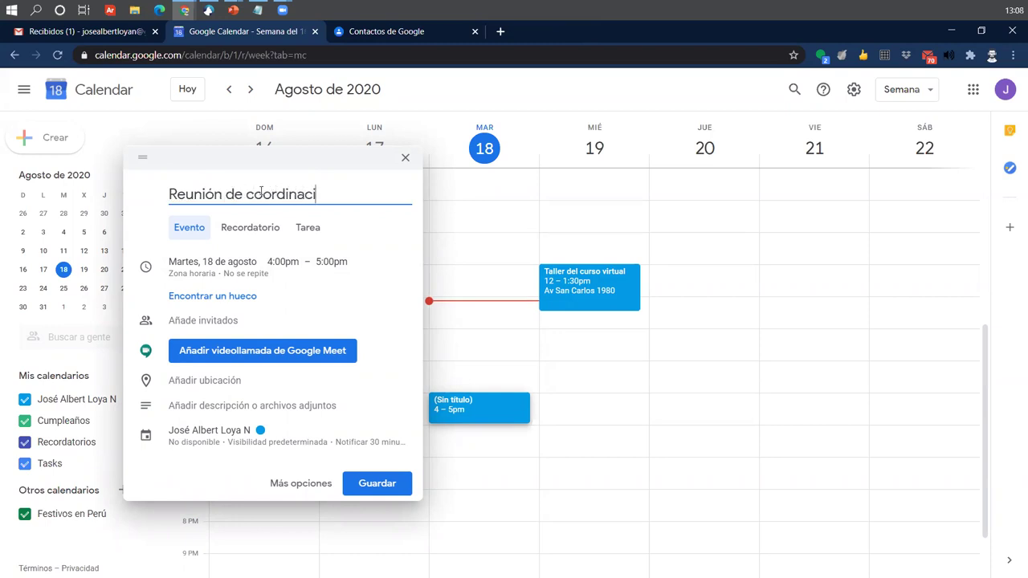
pyautogui.press('BackSpace')
pyautogui.press('BackSpace')
pyautogui.write('ón')
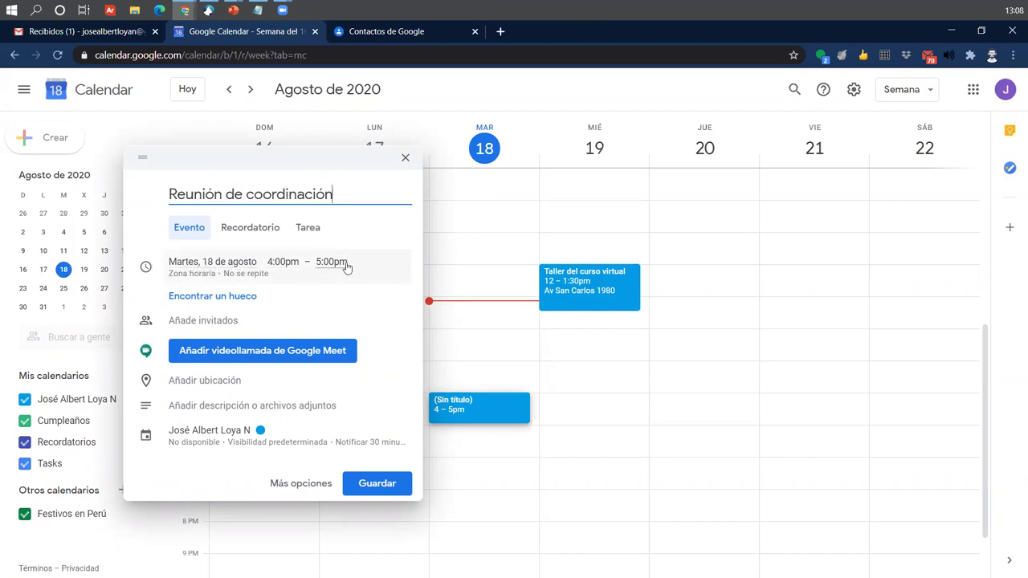
pyautogui.click(194, 321)
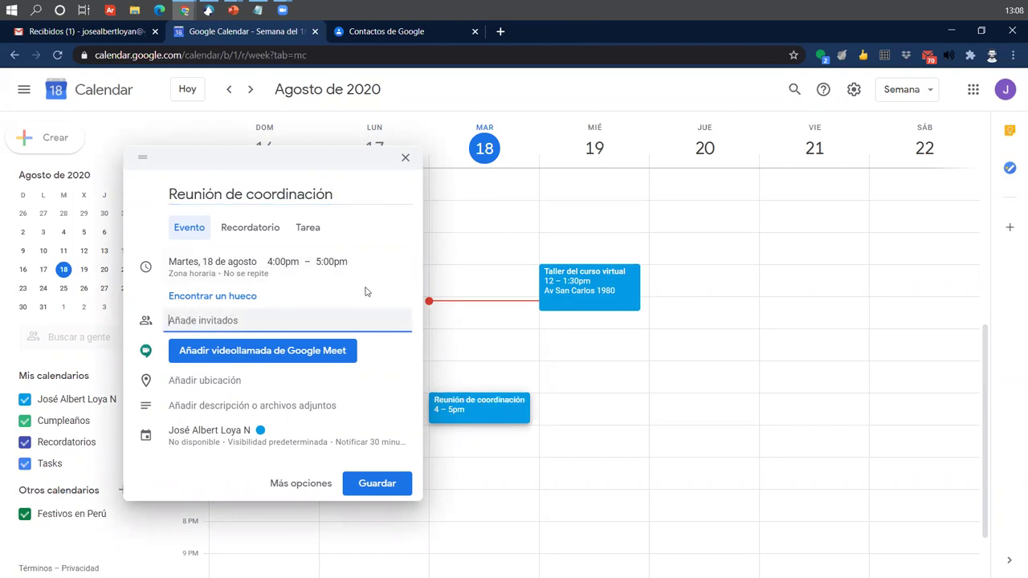
pyautogui.write('jose')
pyautogui.press('Return')
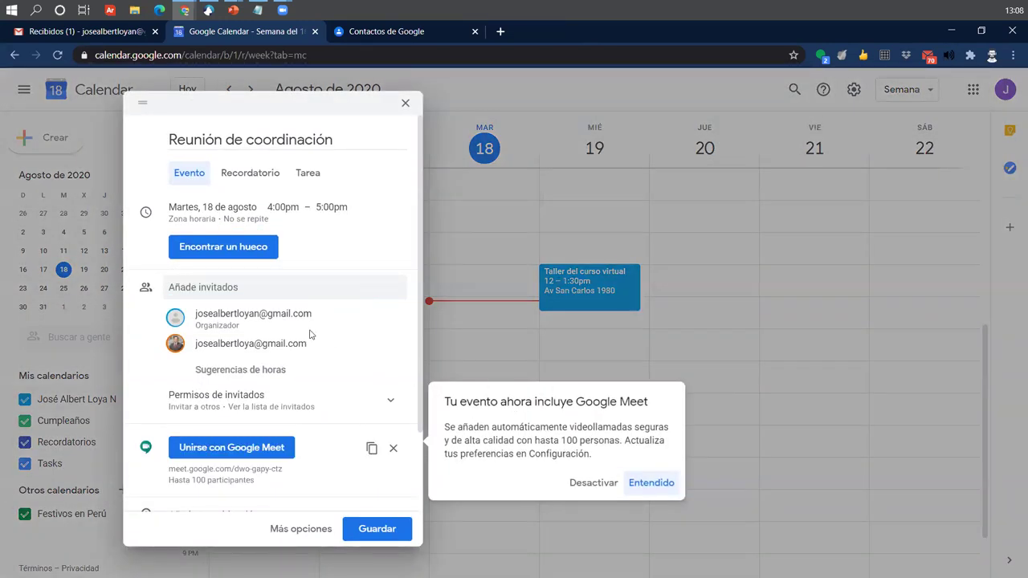
# Step: Dismiss the Google Meet notice, clear the partial guest entry and open the description field
pyautogui.moveTo(449, 398); pyautogui.dragTo(637, 424)
pyautogui.moveTo(536, 402); pyautogui.dragTo(649, 401)
pyautogui.click(650, 482)
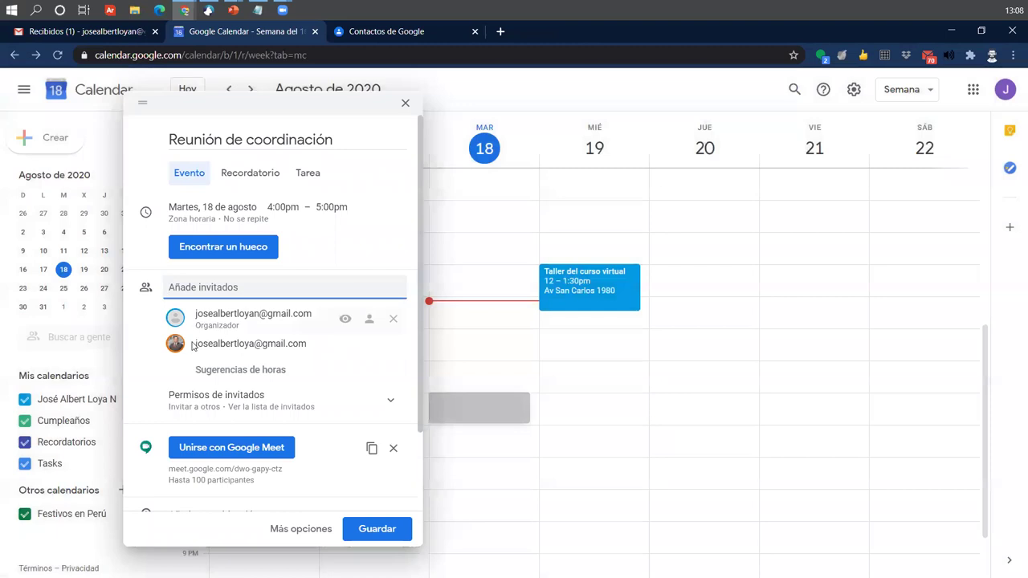
pyautogui.scroll(-1, 253, 430)
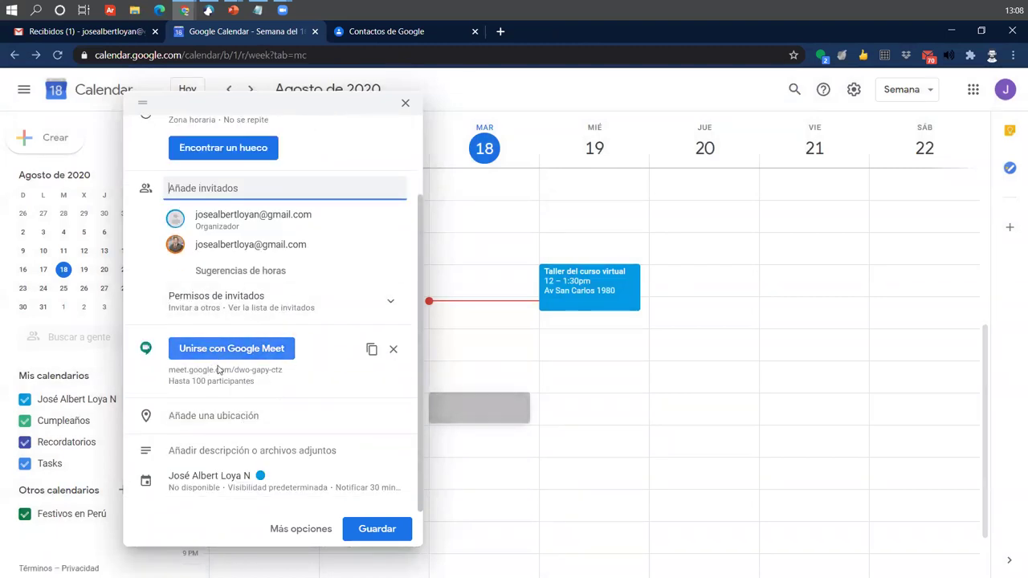
pyautogui.write('jarbis')
pyautogui.press('BackSpace')
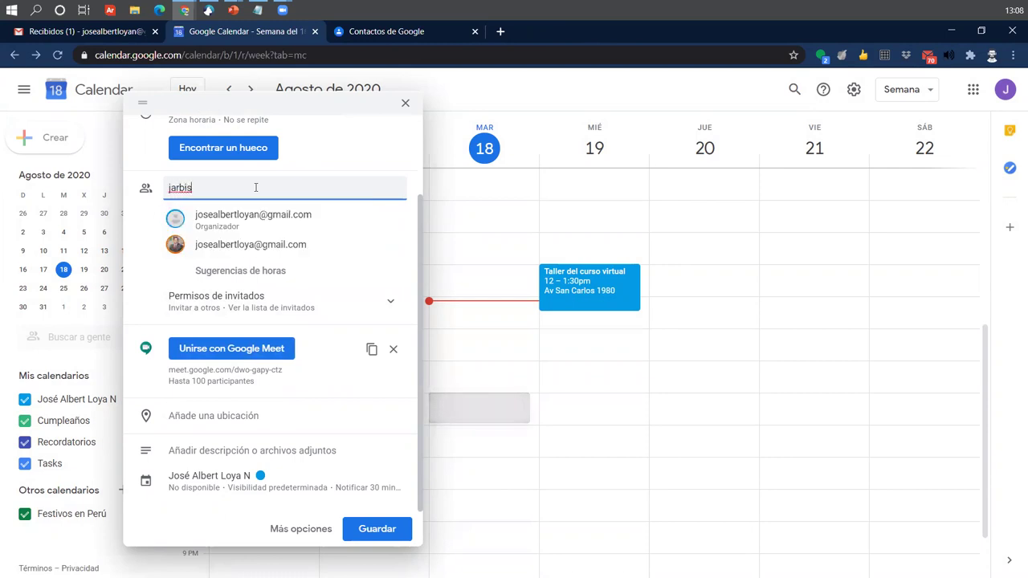
pyautogui.press('BackSpace')
pyautogui.press('BackSpace')
pyautogui.press('BackSpace')
pyautogui.press('BackSpace')
pyautogui.press('BackSpace')
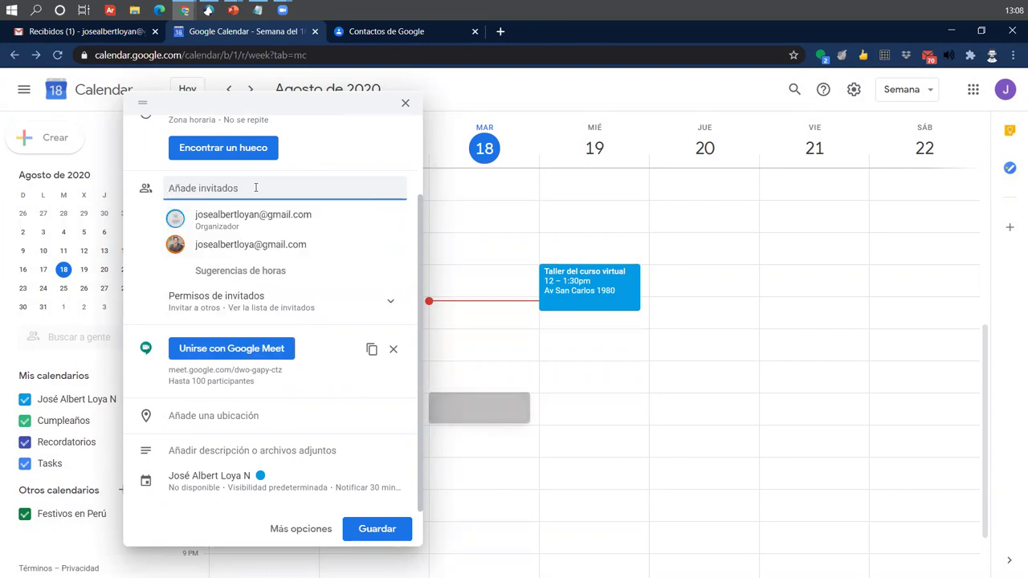
pyautogui.scroll(2, 240, 297)
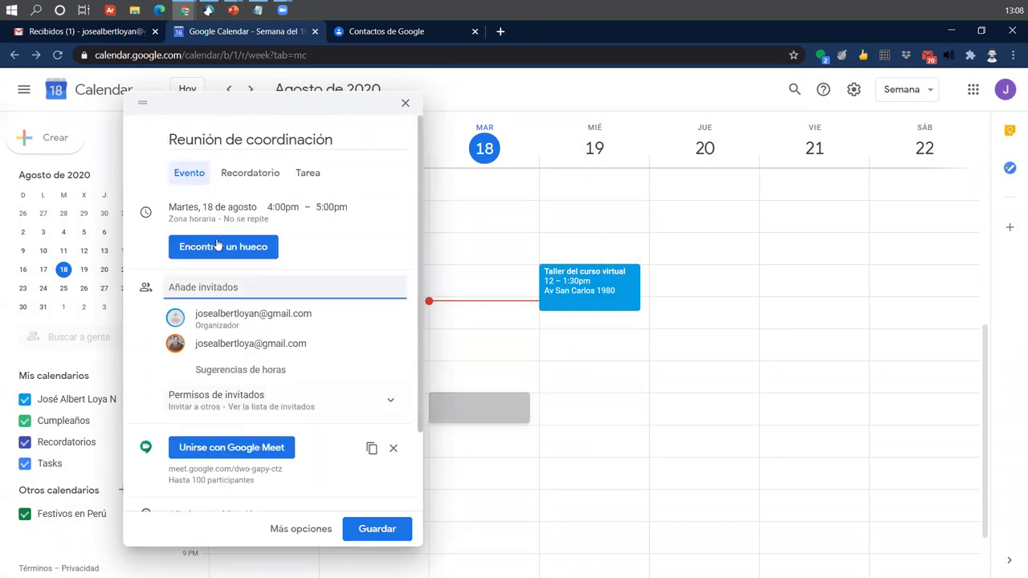
pyautogui.scroll(-1, 285, 309)
pyautogui.scroll(-1, 285, 309)
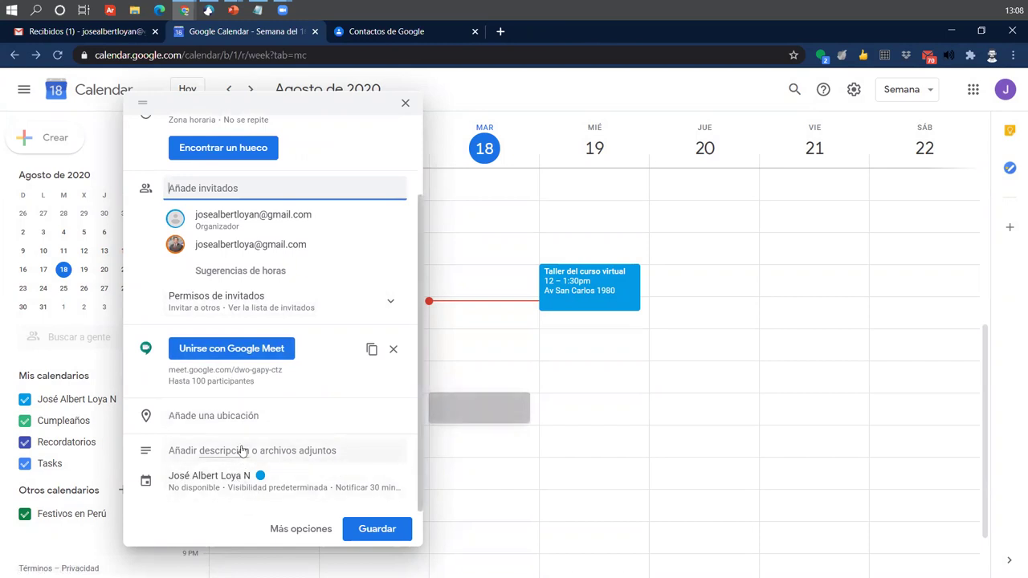
pyautogui.click(241, 451)
pyautogui.scroll(-1, 243, 456)
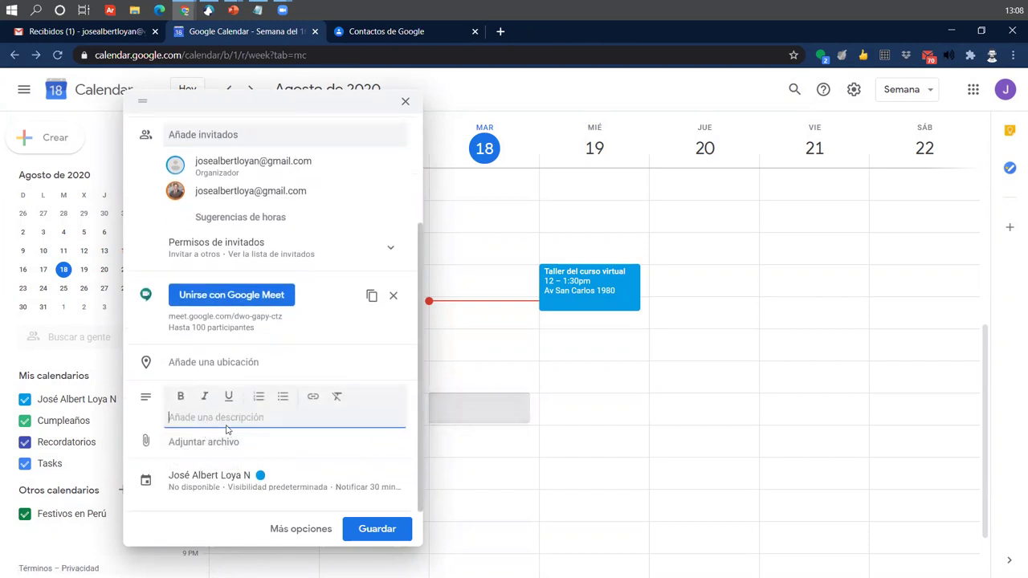
# Step: Upload and attach 'Trabajo 01 - CM (1).pdf', then write the description 'Revisa el documento adjunto'
pyautogui.click(284, 440)
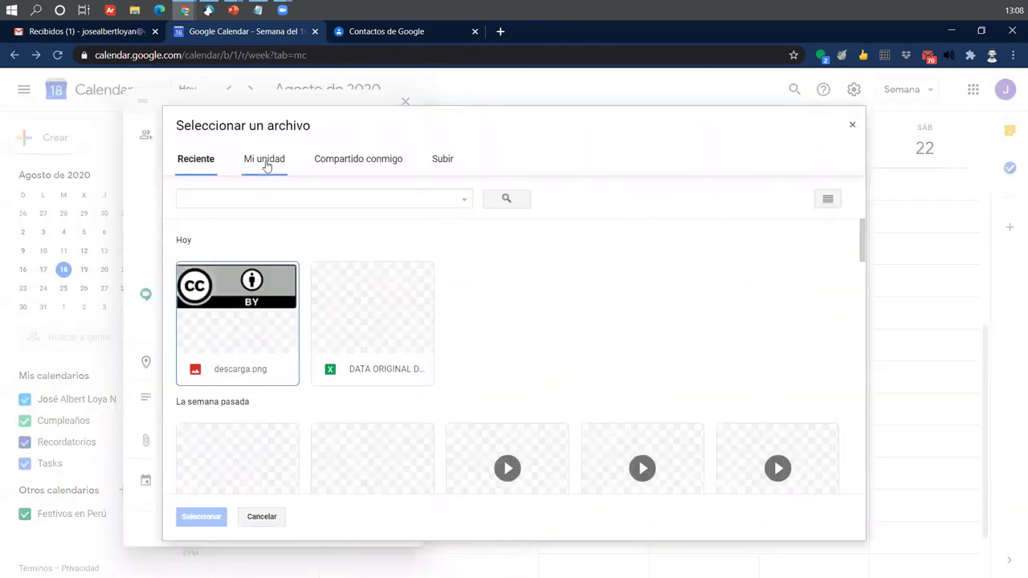
pyautogui.click(261, 162)
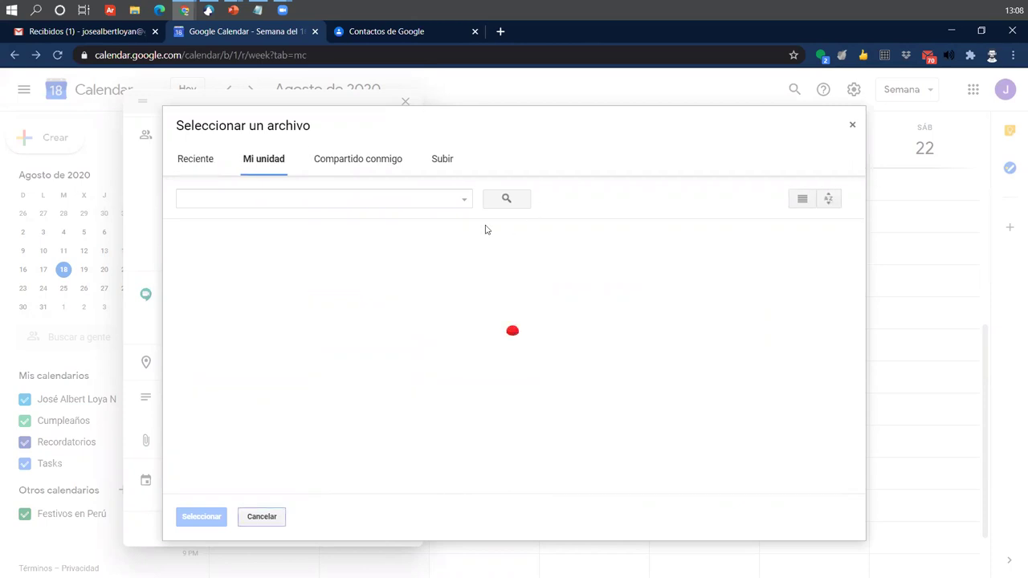
pyautogui.click(440, 161)
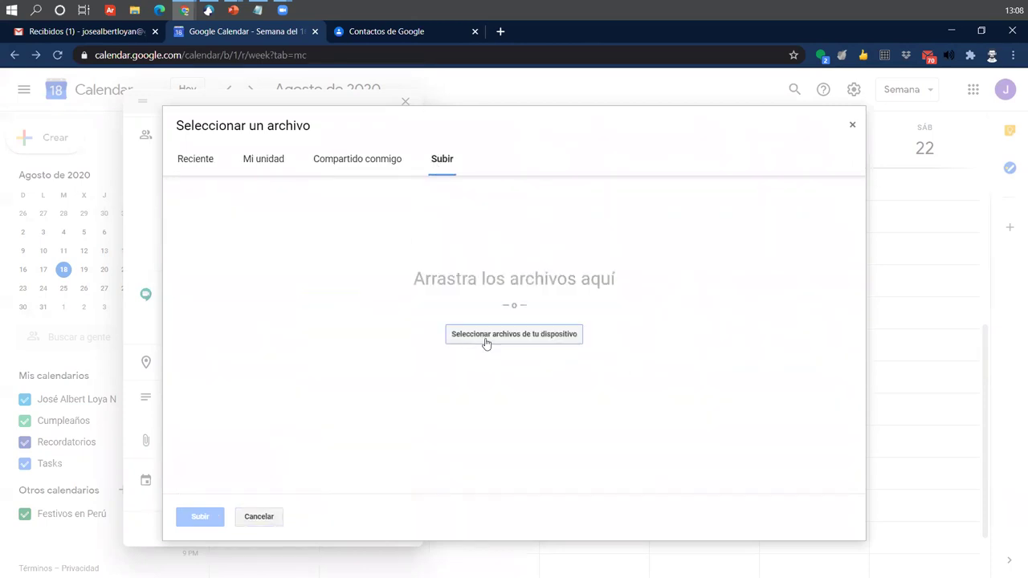
pyautogui.click(450, 334)
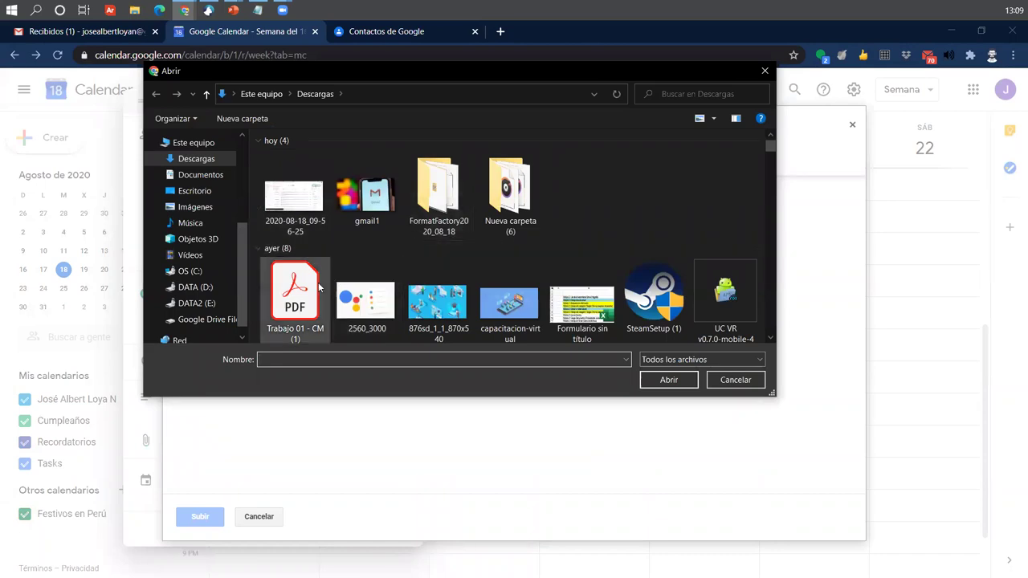
pyautogui.click(294, 293)
pyautogui.click(670, 381)
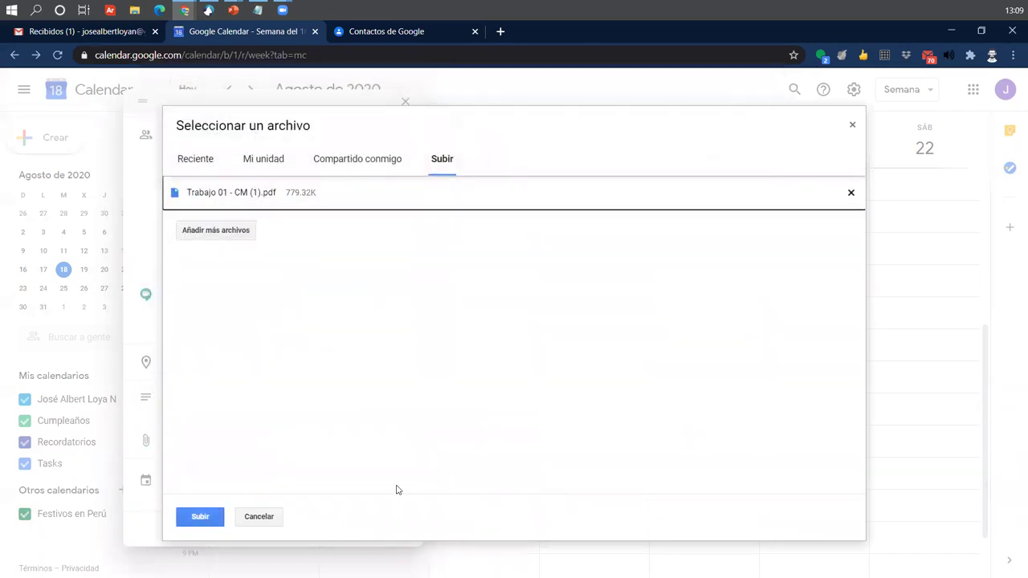
pyautogui.click(209, 518)
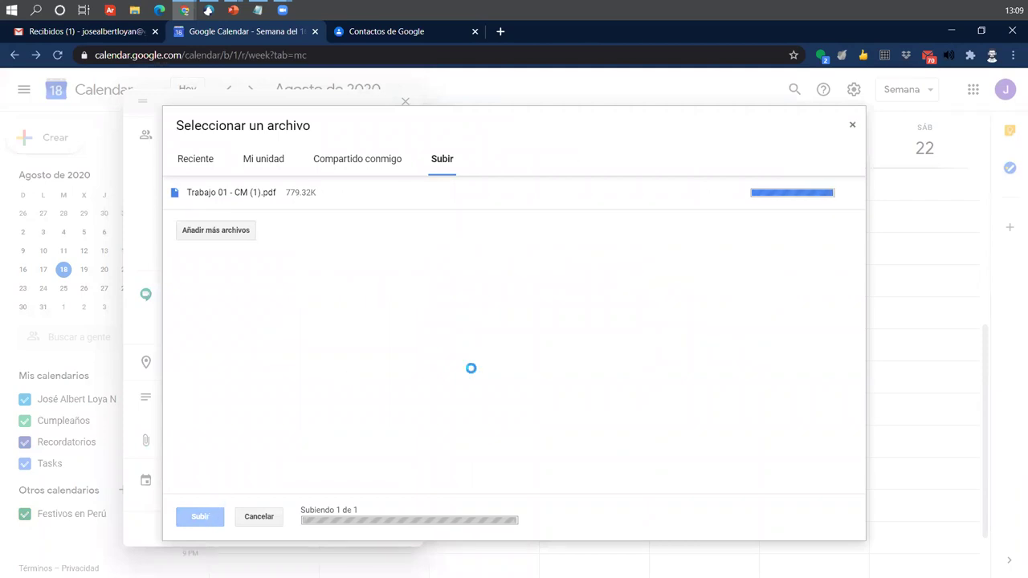
pyautogui.click(199, 391)
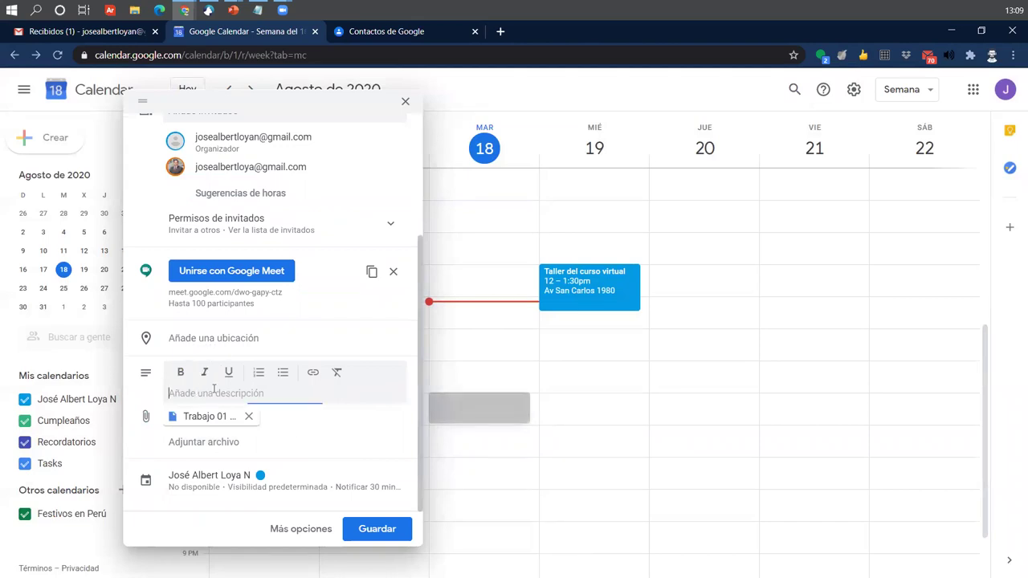
pyautogui.write('Revis')
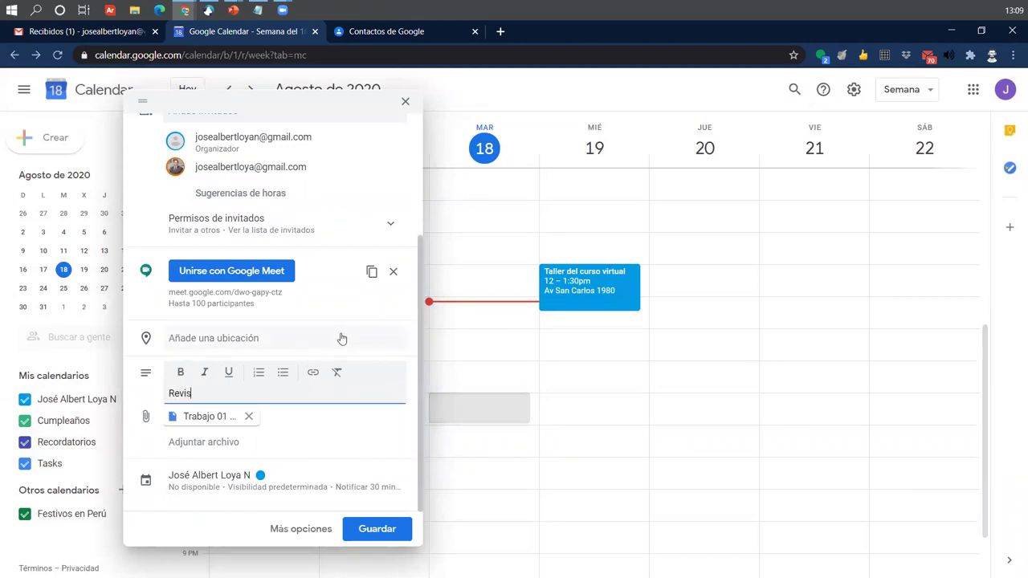
pyautogui.write('a el documento adjunto')
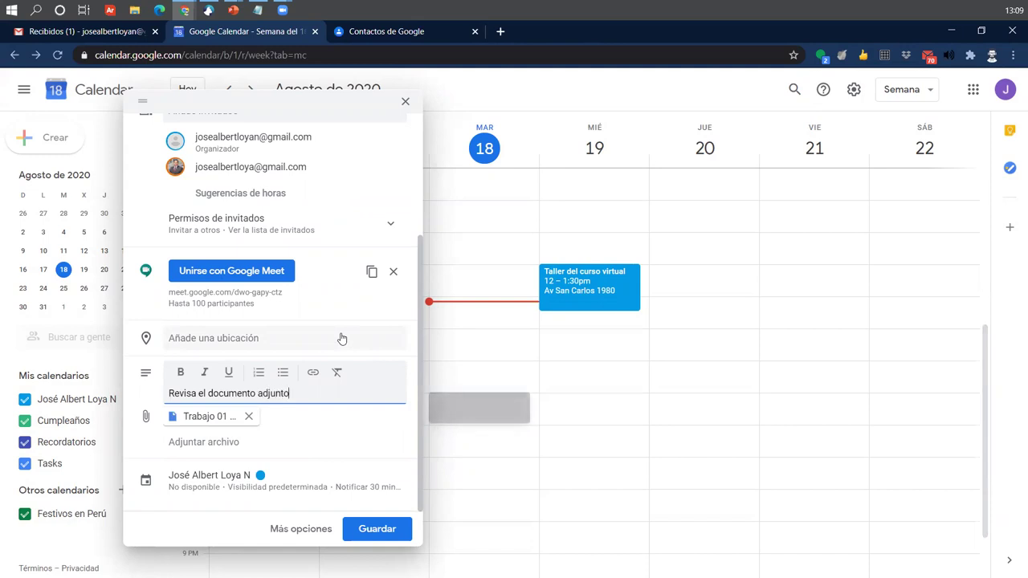
# Step: Save the meeting, email the invitations and give the guest access to the attached file
pyautogui.click(384, 532)
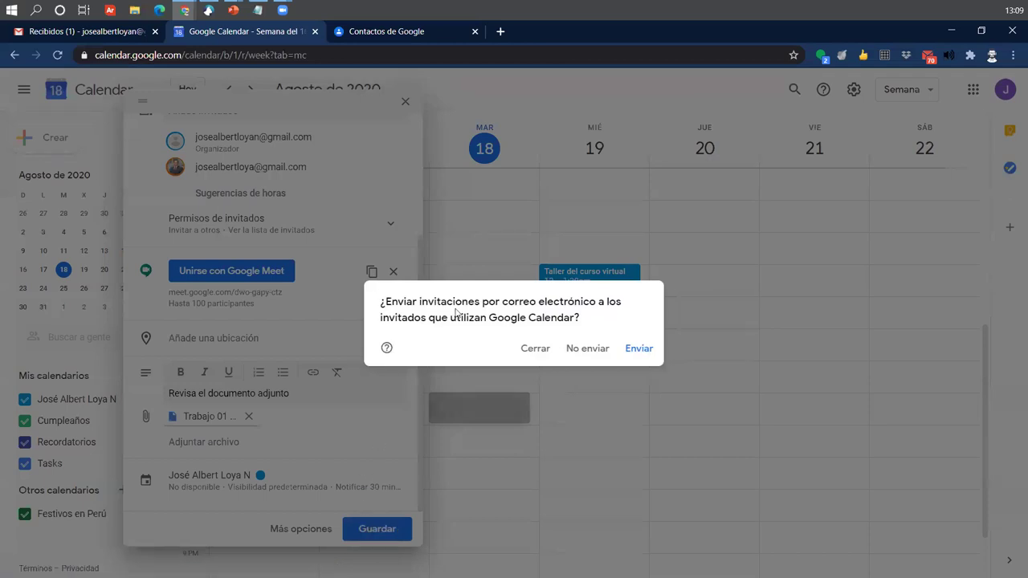
pyautogui.moveTo(380, 301); pyautogui.dragTo(604, 324)
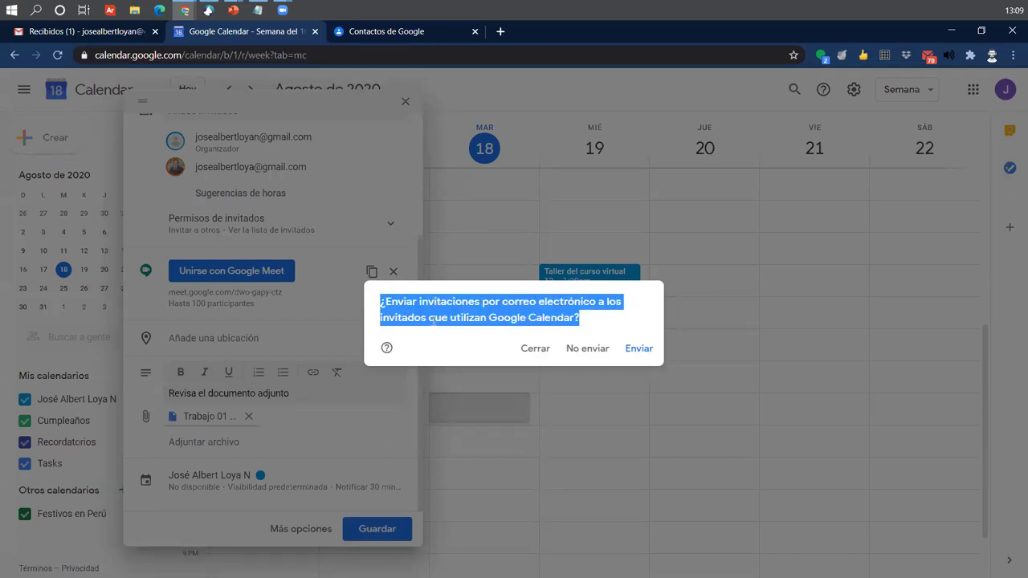
pyautogui.click(636, 350)
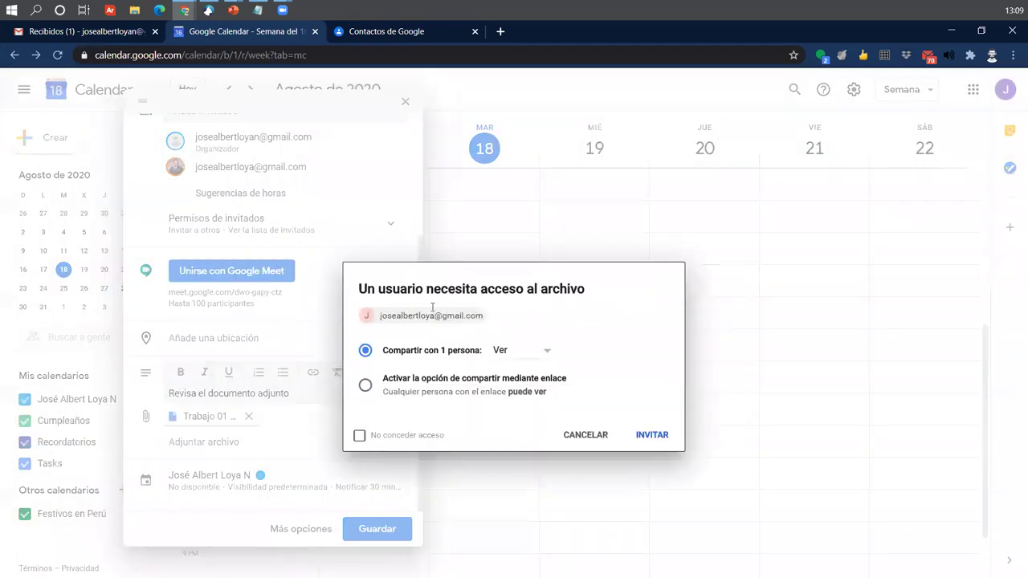
pyautogui.moveTo(356, 290); pyautogui.dragTo(602, 294)
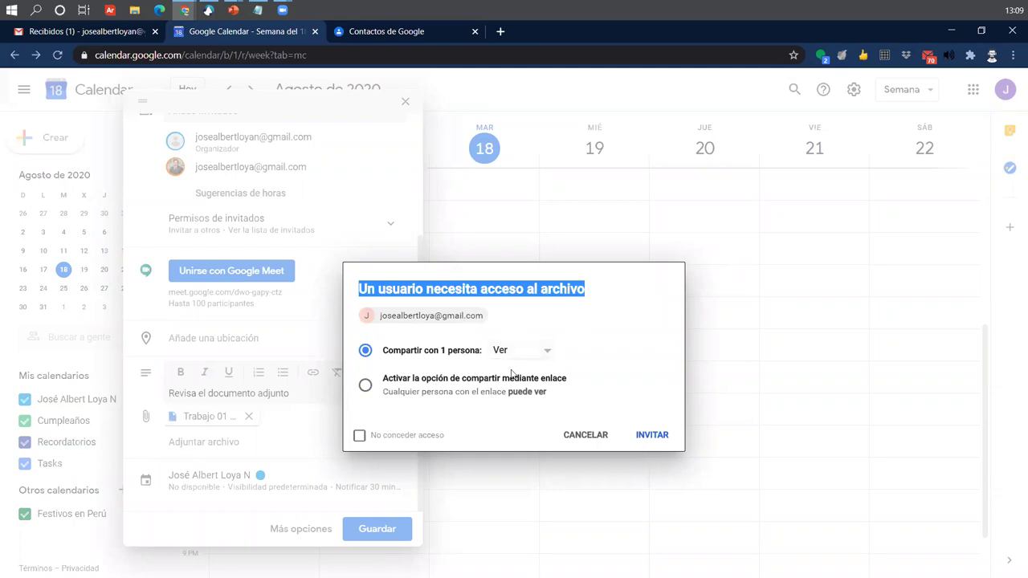
pyautogui.click(660, 434)
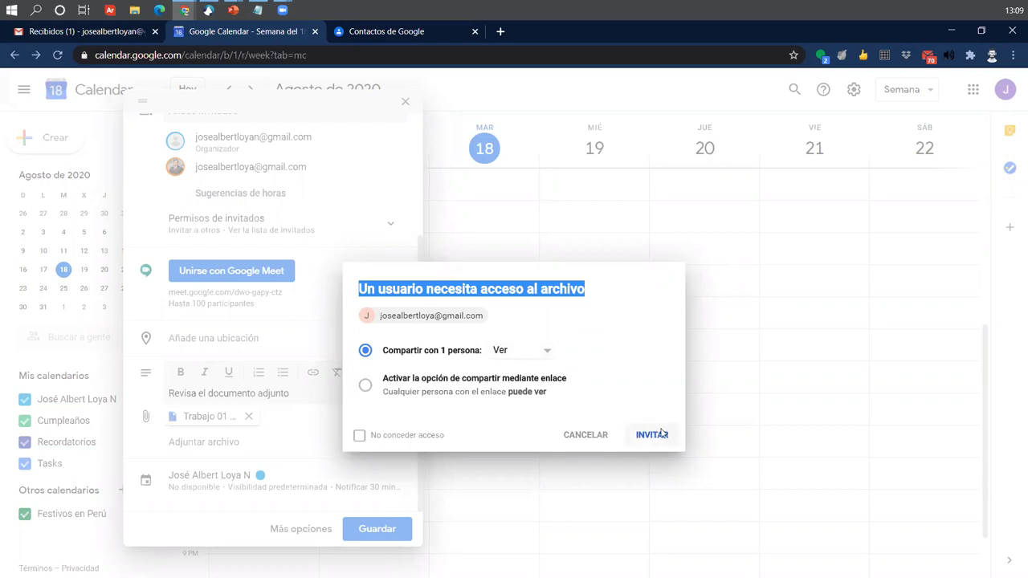
pyautogui.click(657, 434)
pyautogui.click(739, 321)
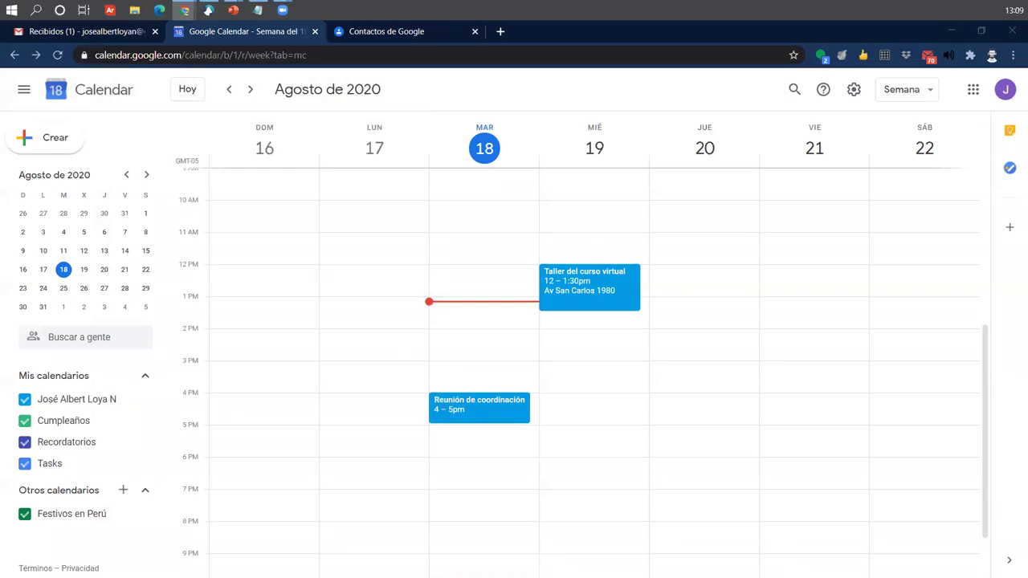
pyautogui.click(207, 10)
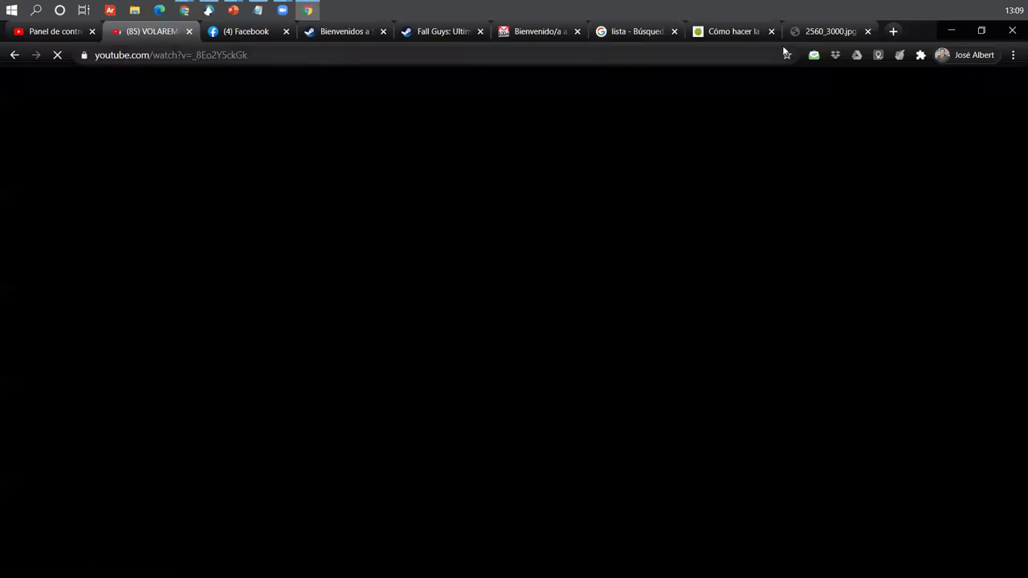
# Step: In the guest's browser, open Gmail and the Reunión de coordinación invitation under Notificaciones
pyautogui.hotkey('ctrl', 't')
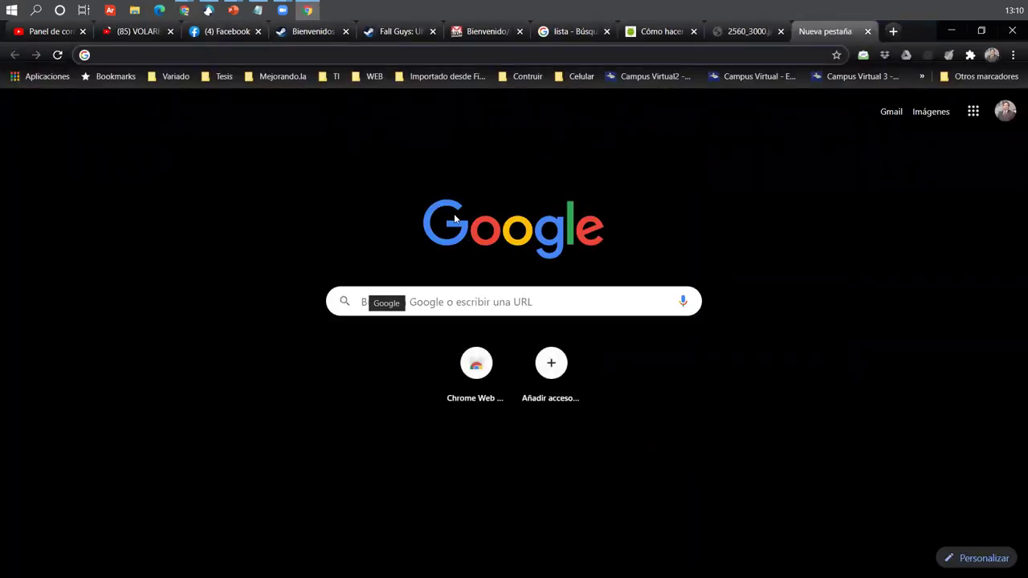
pyautogui.click(895, 114)
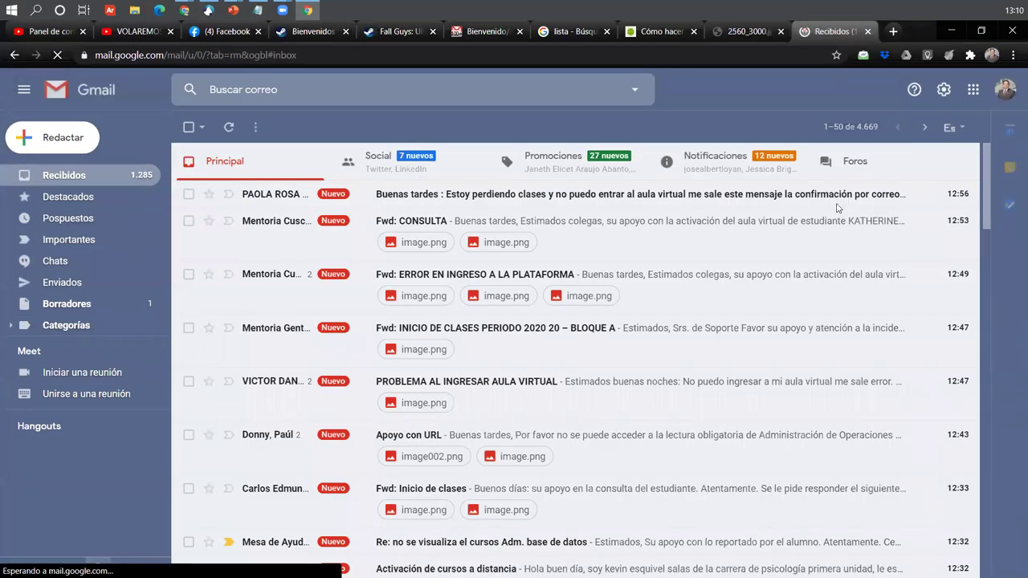
pyautogui.click(730, 169)
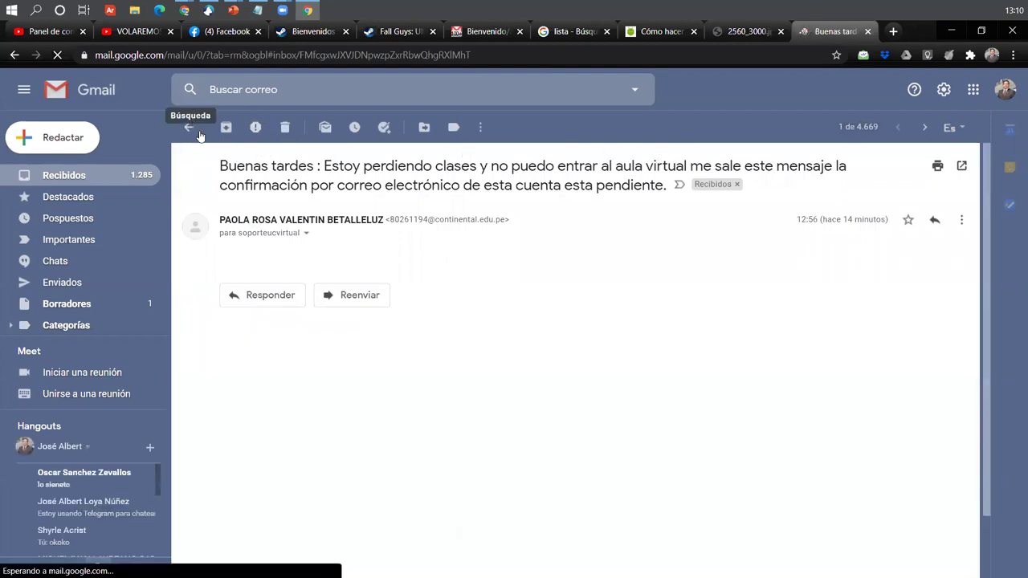
pyautogui.click(189, 126)
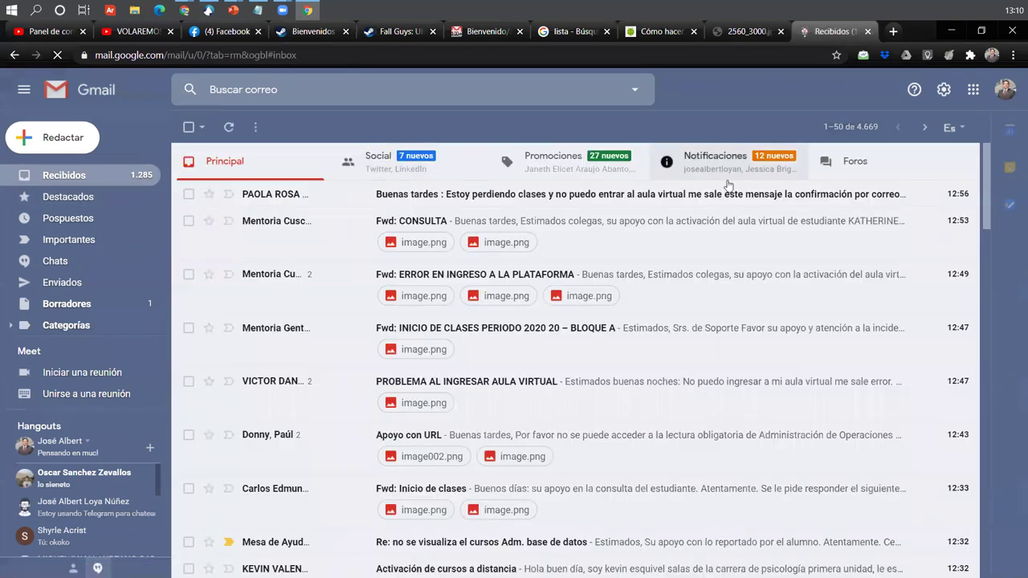
pyautogui.click(691, 153)
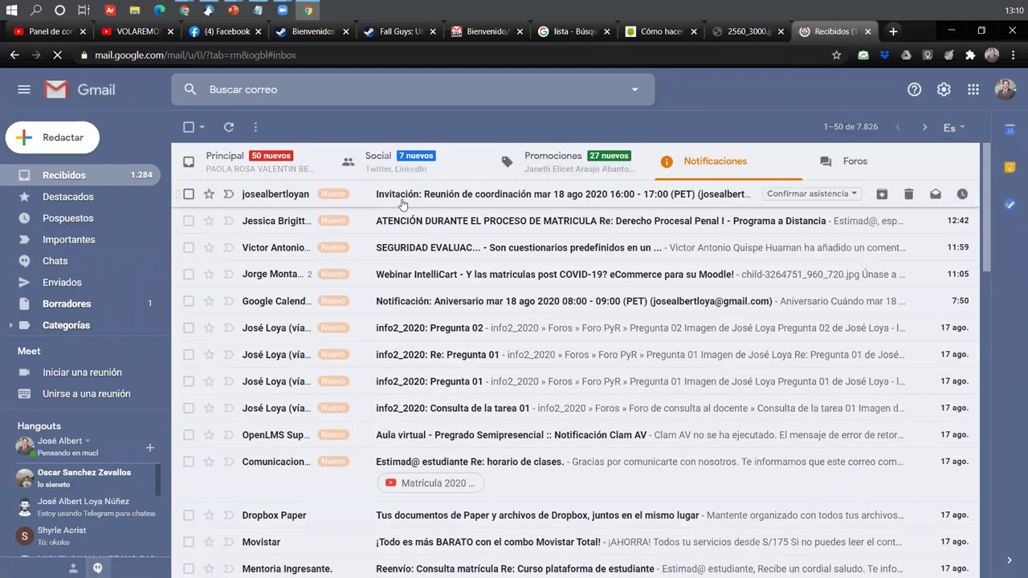
pyautogui.click(412, 195)
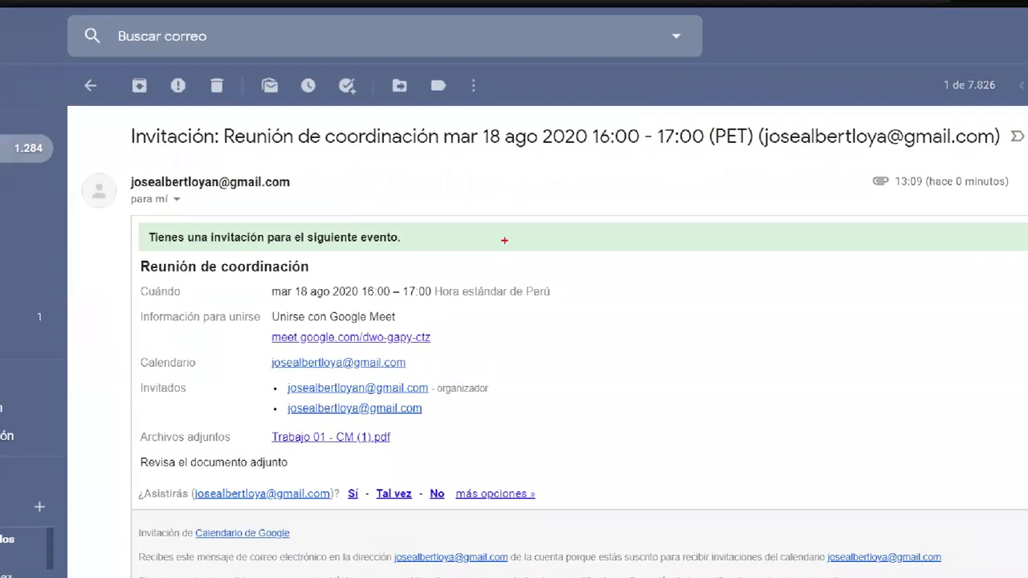
pyautogui.moveTo(125, 127)
pyautogui.mouseDown()
pyautogui.moveTo(480, 155)
pyautogui.moveTo(762, 152)
pyautogui.mouseUp()
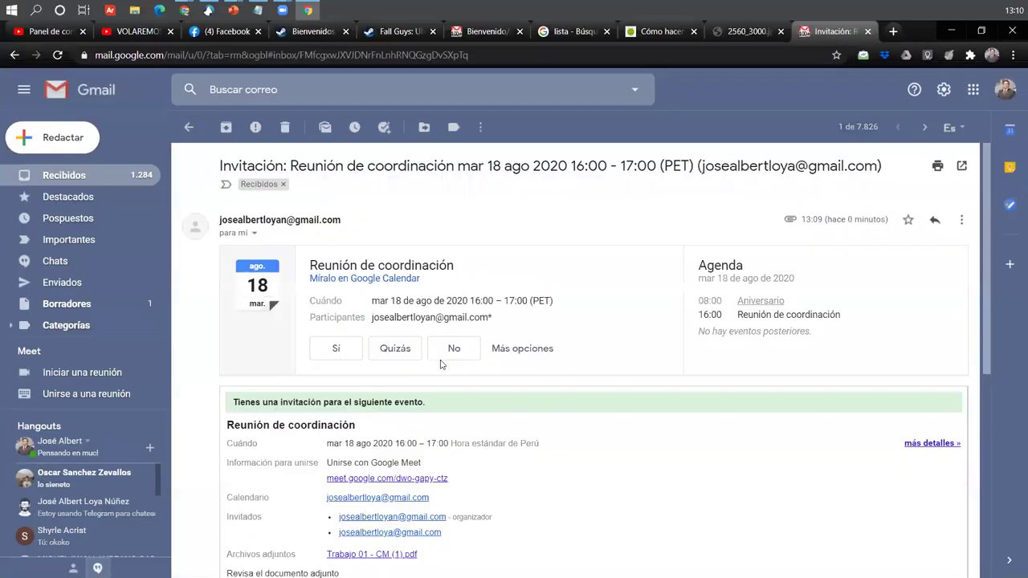
pyautogui.scroll(-5, 421, 397)
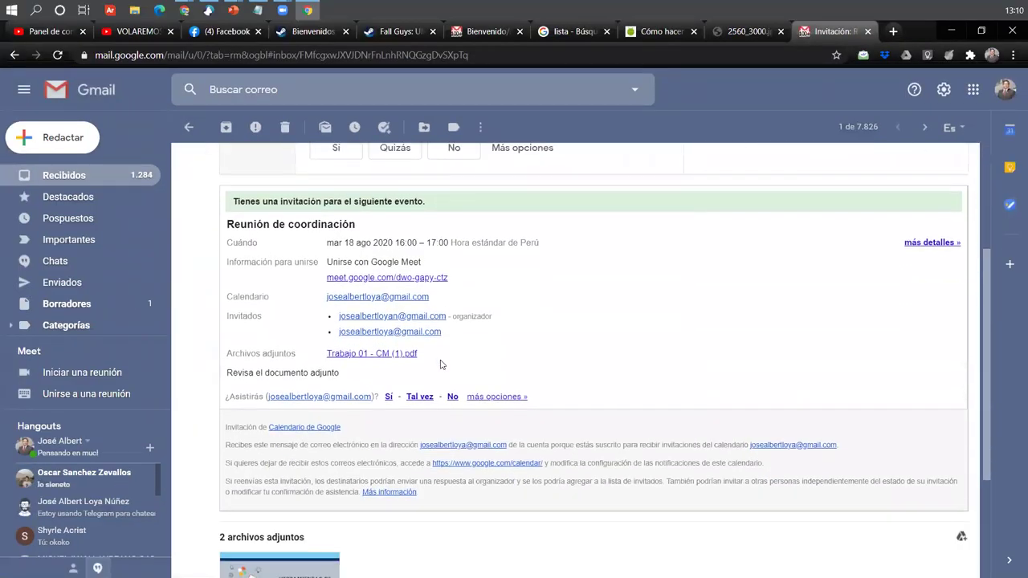
pyautogui.moveTo(222, 419)
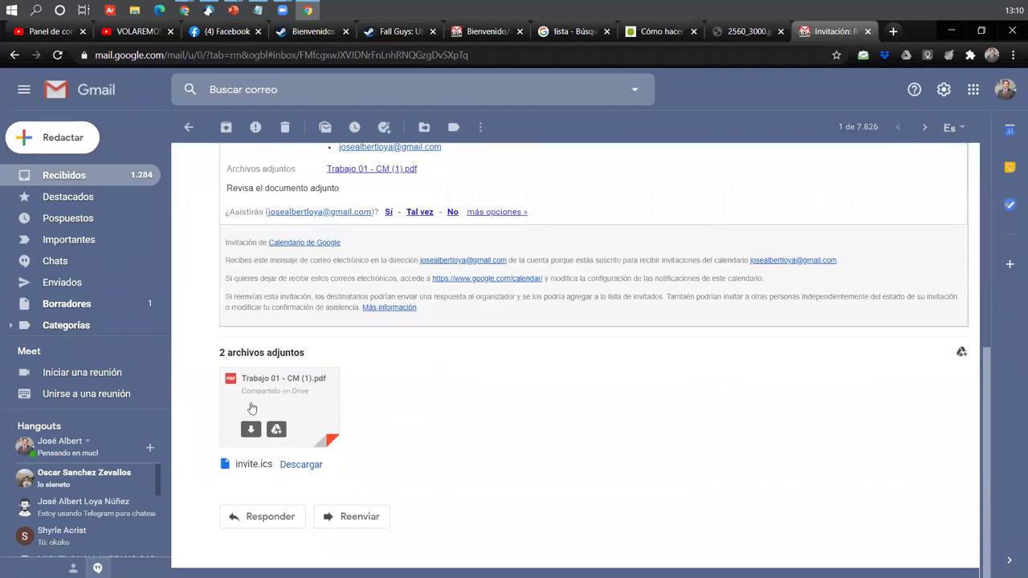
pyautogui.scroll(3, 321, 398)
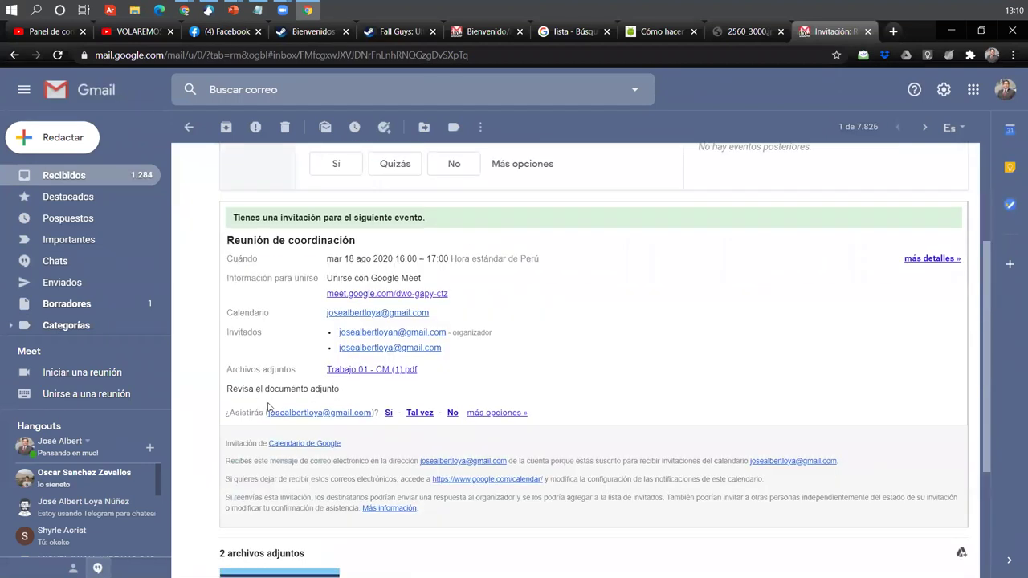
pyautogui.moveTo(230, 388); pyautogui.dragTo(370, 391)
pyautogui.click(396, 405)
pyautogui.scroll(3, 428, 388)
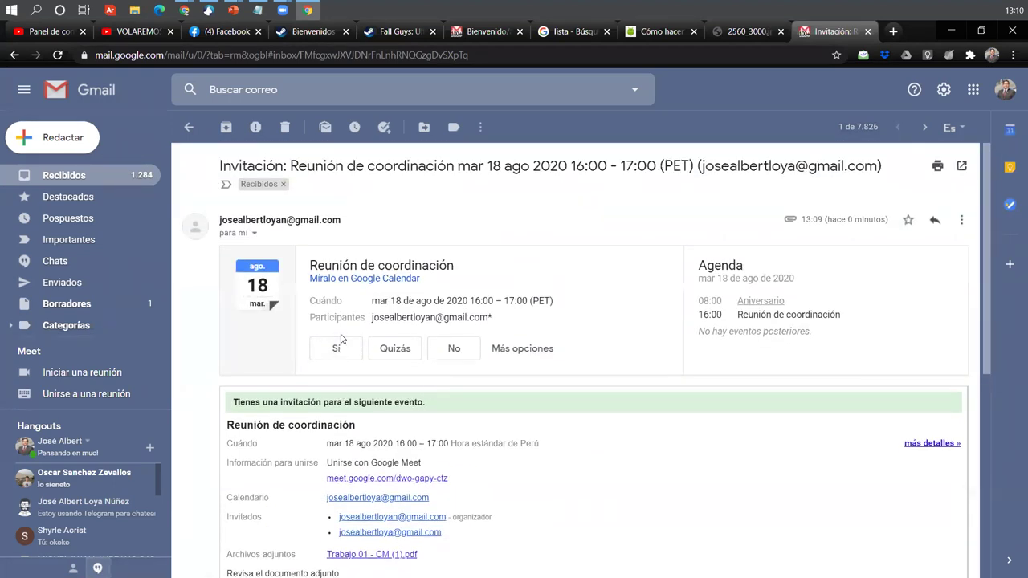
# Step: Accept the invitation as the guest, check the event in Calendar, then change the reply to No
pyautogui.click(335, 352)
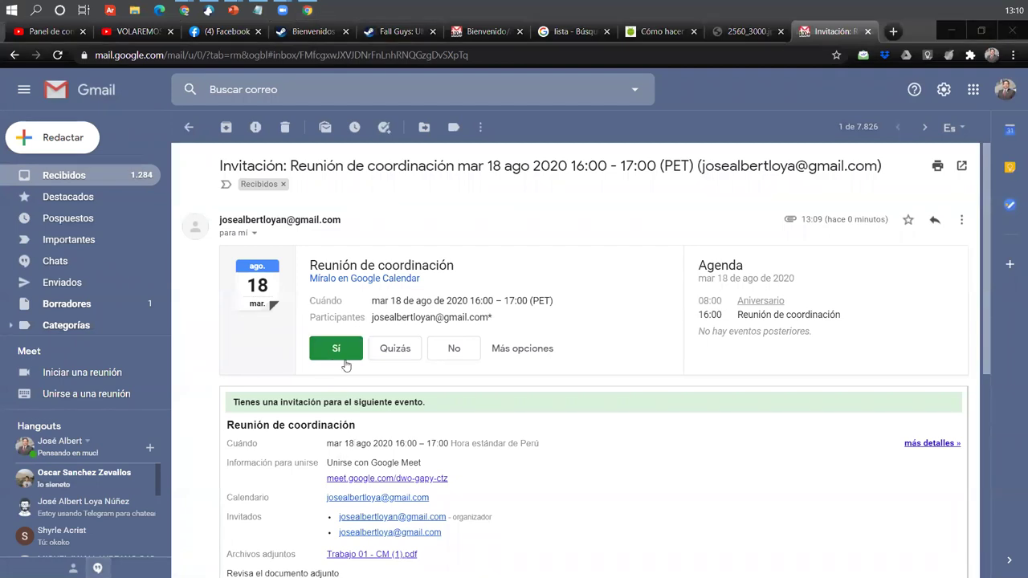
pyautogui.hotkey('alt', 'Tab')
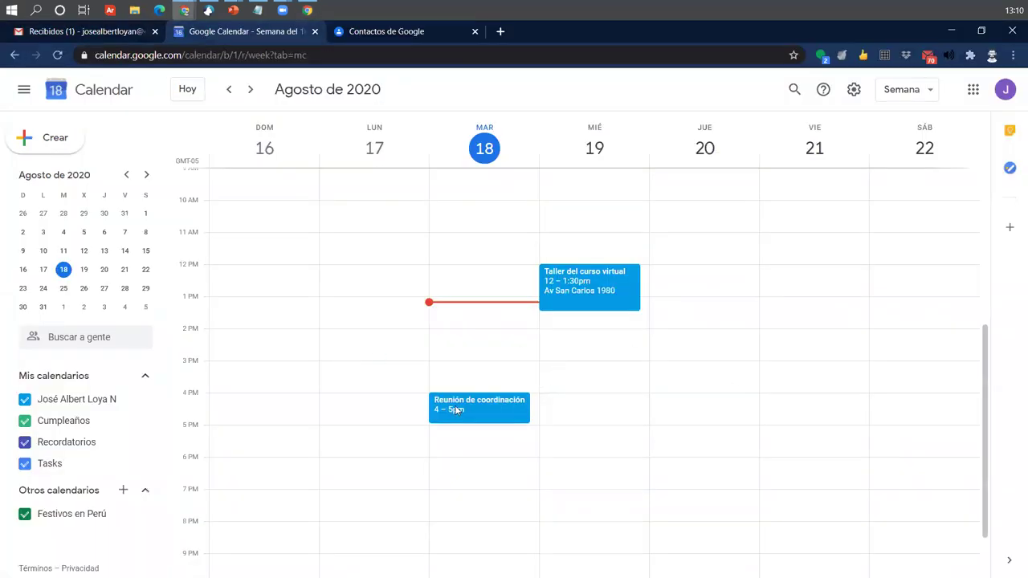
pyautogui.click(455, 411)
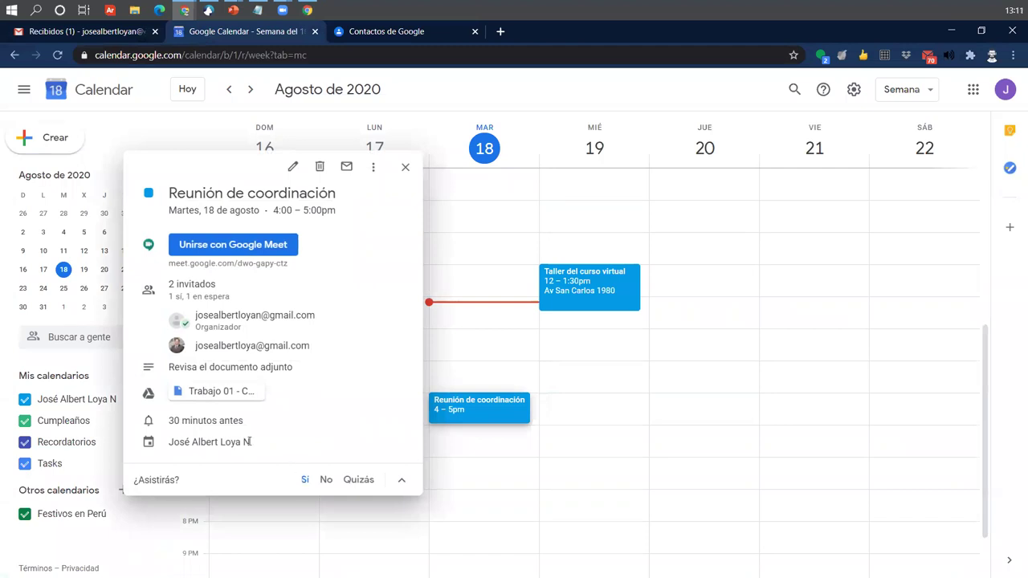
pyautogui.hotkey('alt', 'Tab')
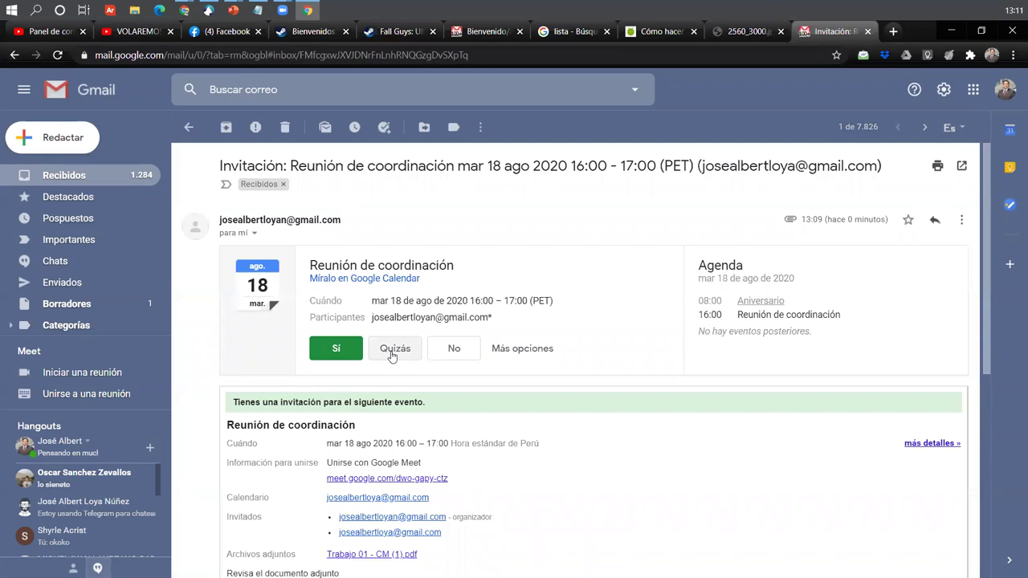
pyautogui.click(454, 358)
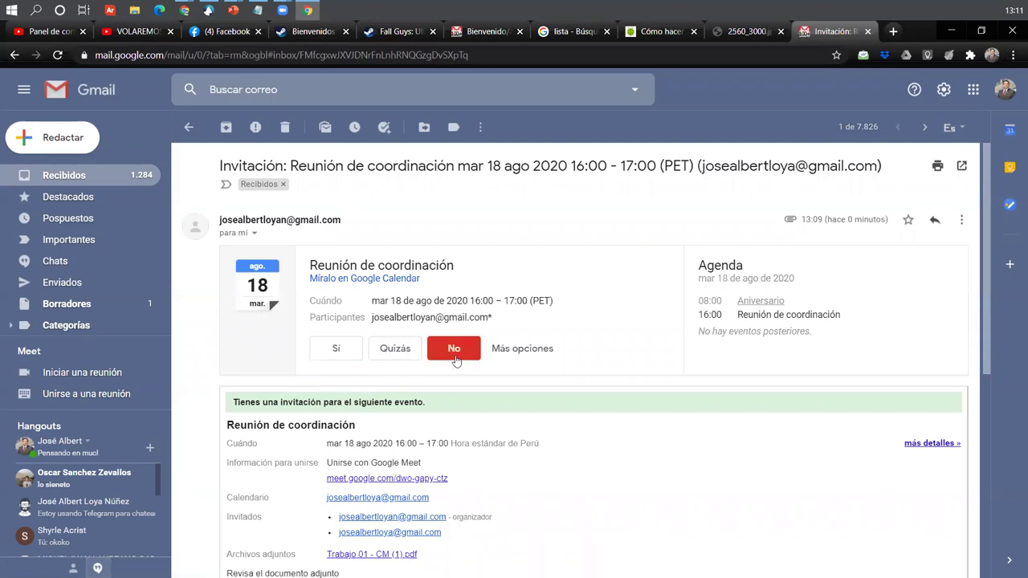
pyautogui.hotkey('alt', 'Tab')
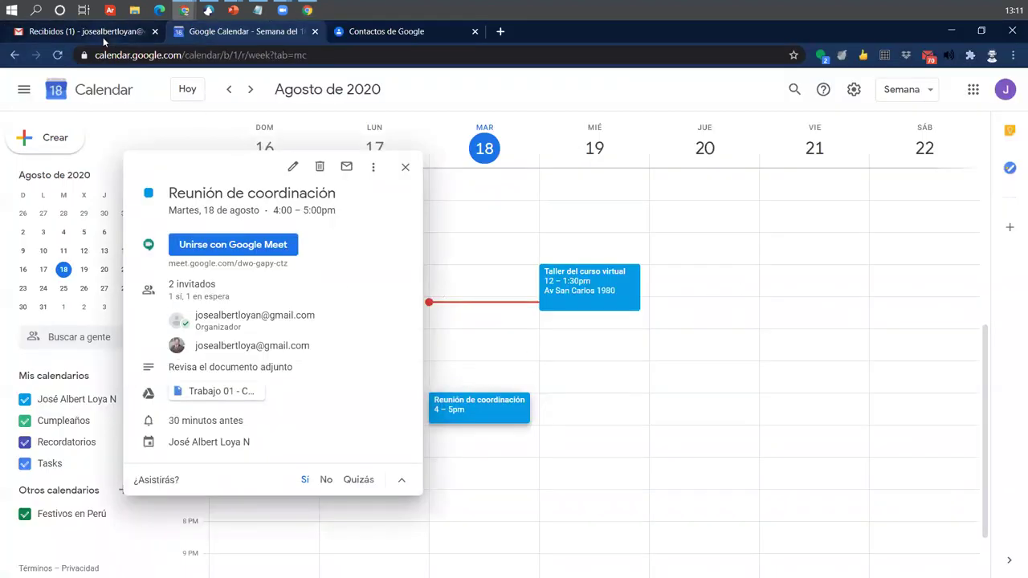
pyautogui.click(103, 37)
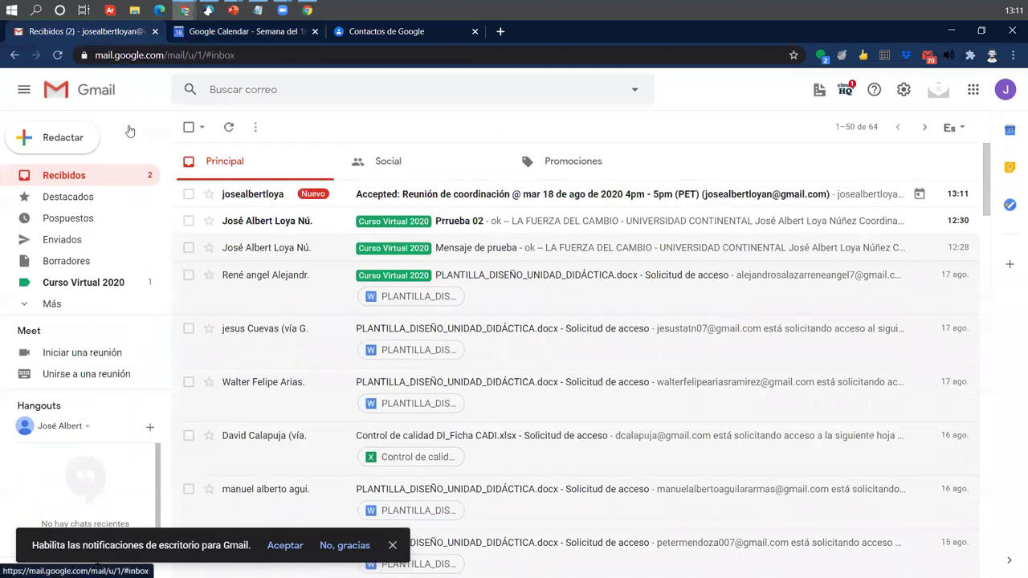
# Step: Read the guest's Declined reply, comparing it with the earlier Accepted reply
pyautogui.click(277, 196)
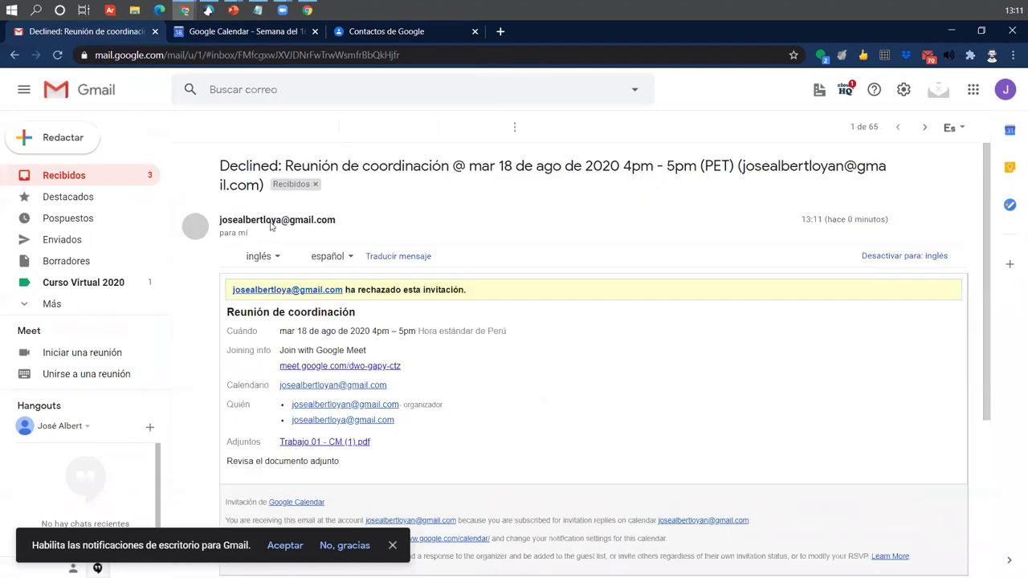
pyautogui.click(924, 127)
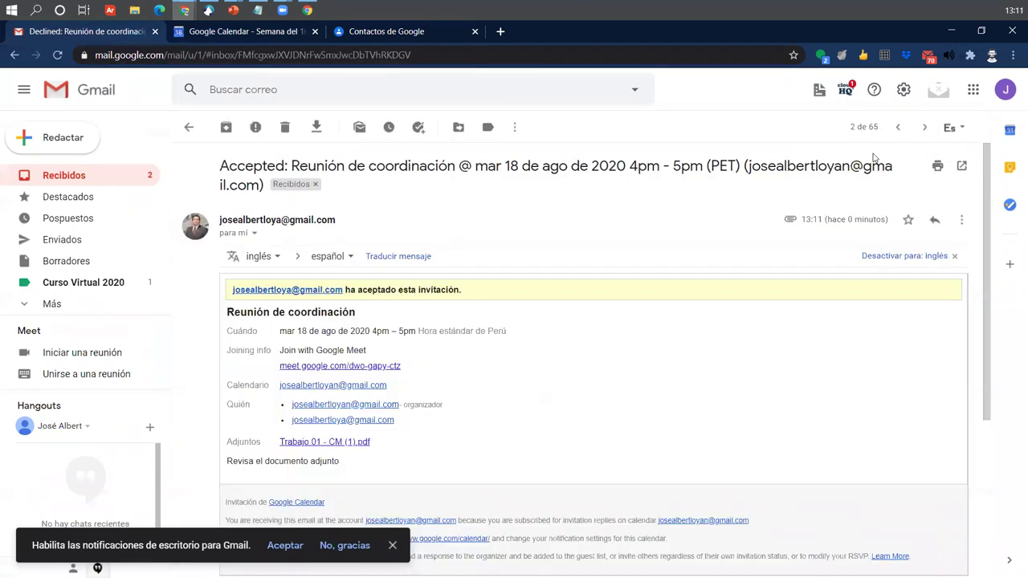
pyautogui.scroll(-3, 346, 355)
pyautogui.scroll(3, 374, 363)
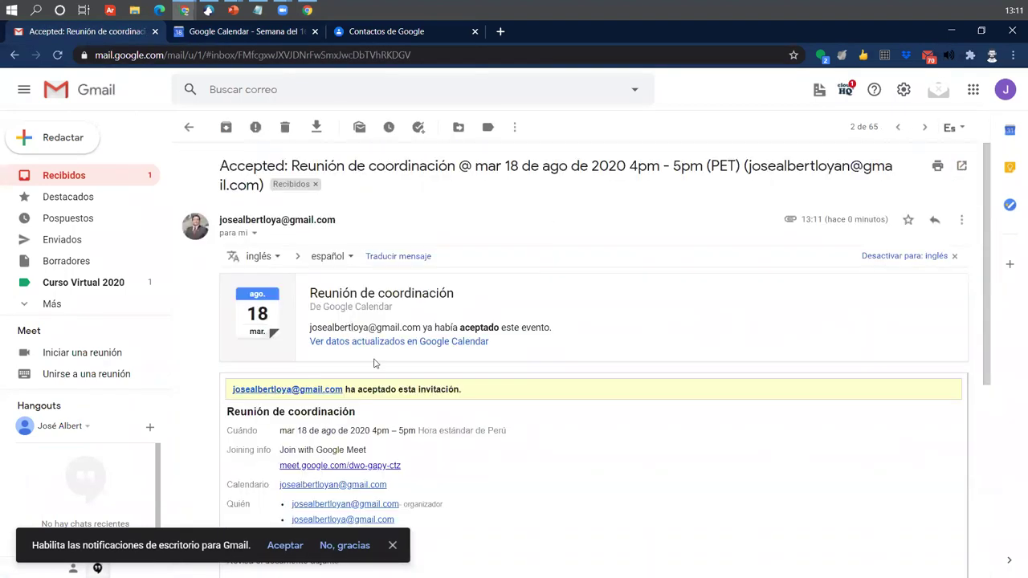
pyautogui.click(898, 127)
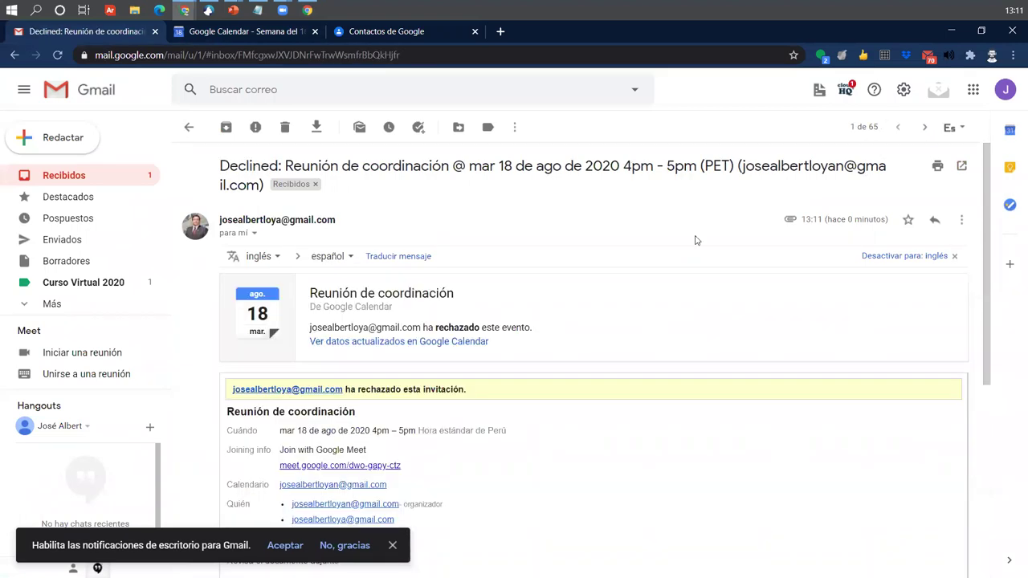
pyautogui.moveTo(345, 385); pyautogui.dragTo(517, 387)
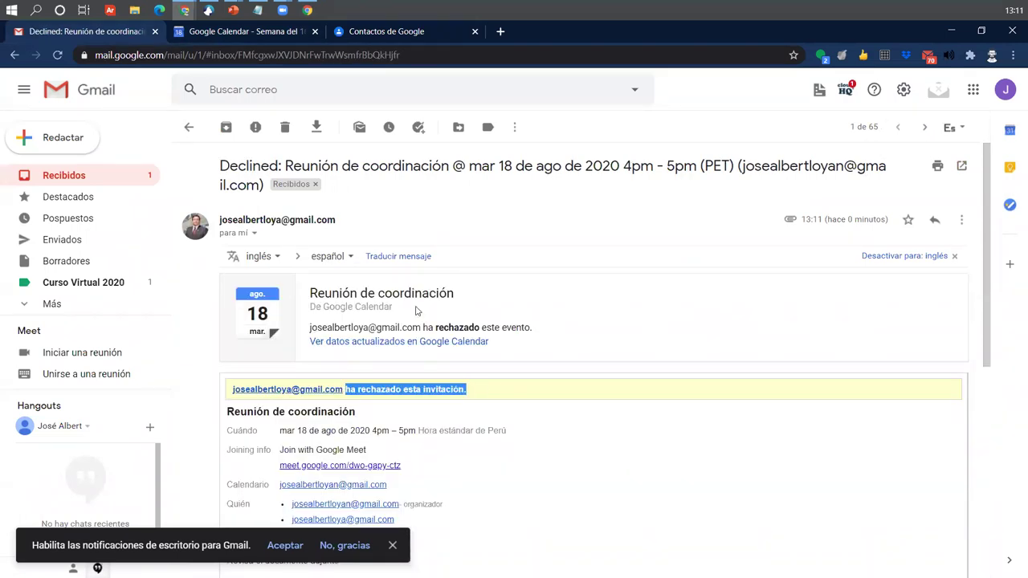
pyautogui.click(250, 36)
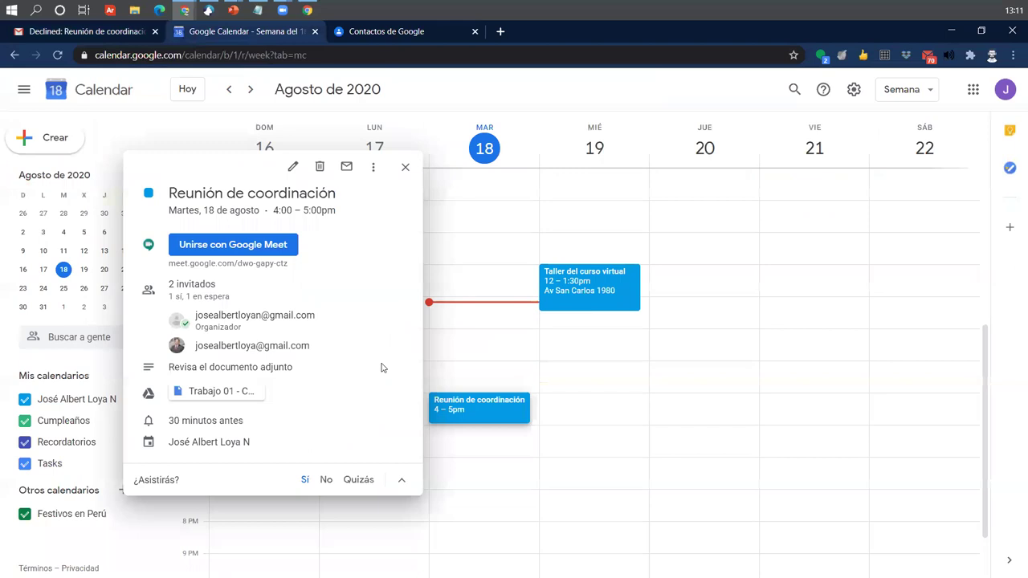
# Step: Reopen the Reunión de coordinación card to verify 1 sí, 1 no, then close it
pyautogui.click(559, 364)
pyautogui.click(465, 413)
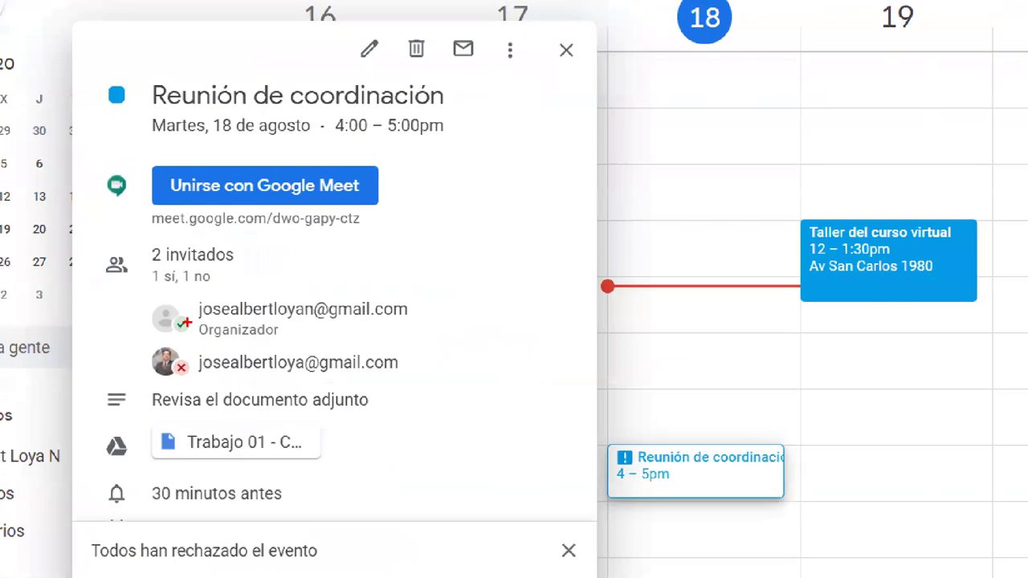
pyautogui.moveTo(99, 283); pyautogui.dragTo(452, 377)
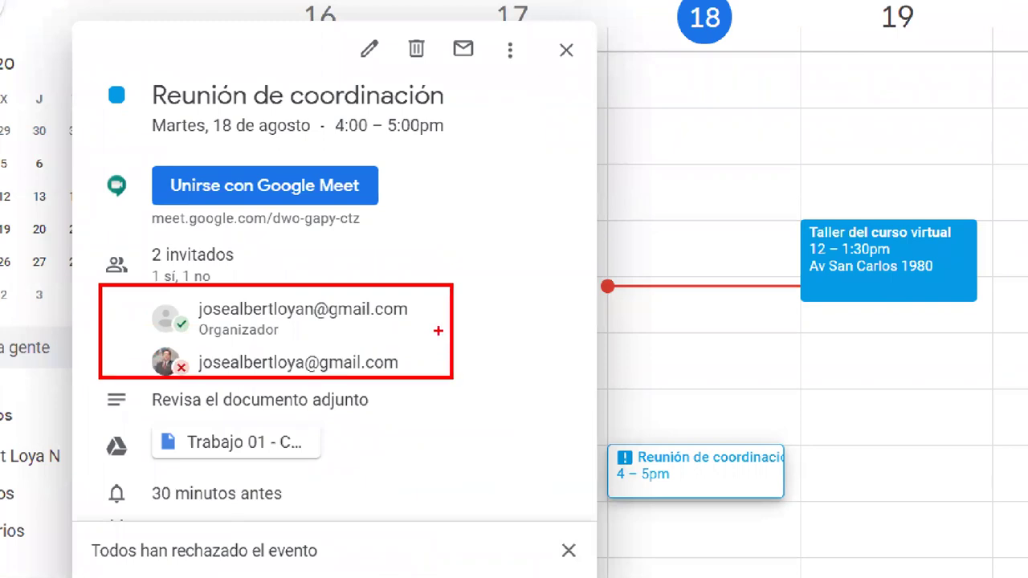
pyautogui.moveTo(438, 330); pyautogui.dragTo(595, 248)
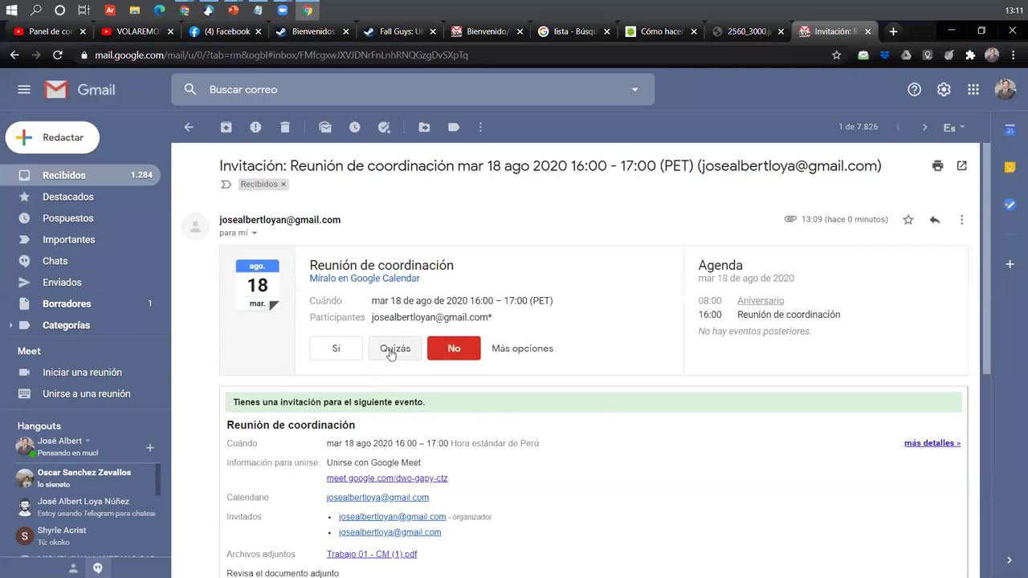
pyautogui.click(394, 348)
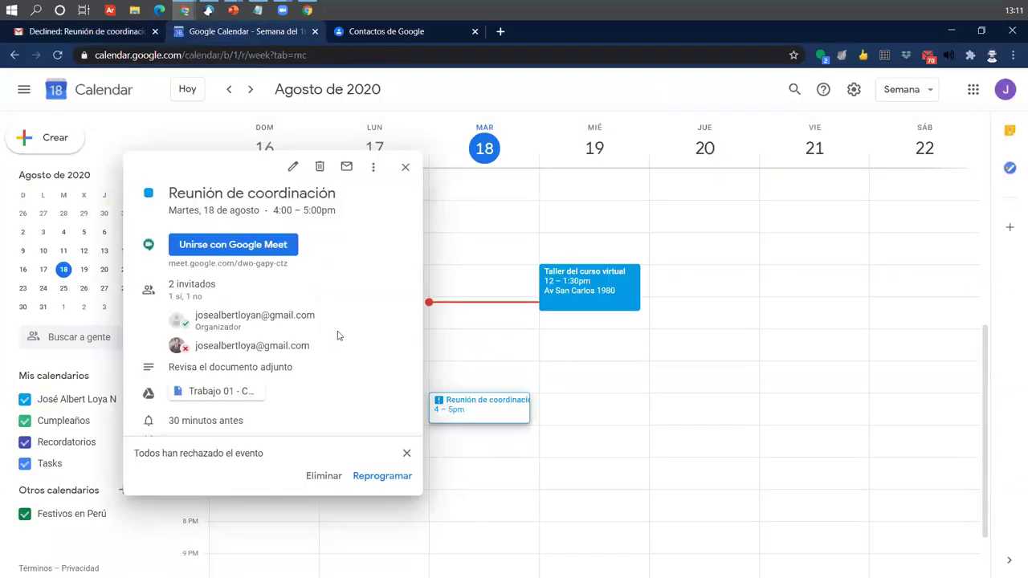
pyautogui.click(405, 166)
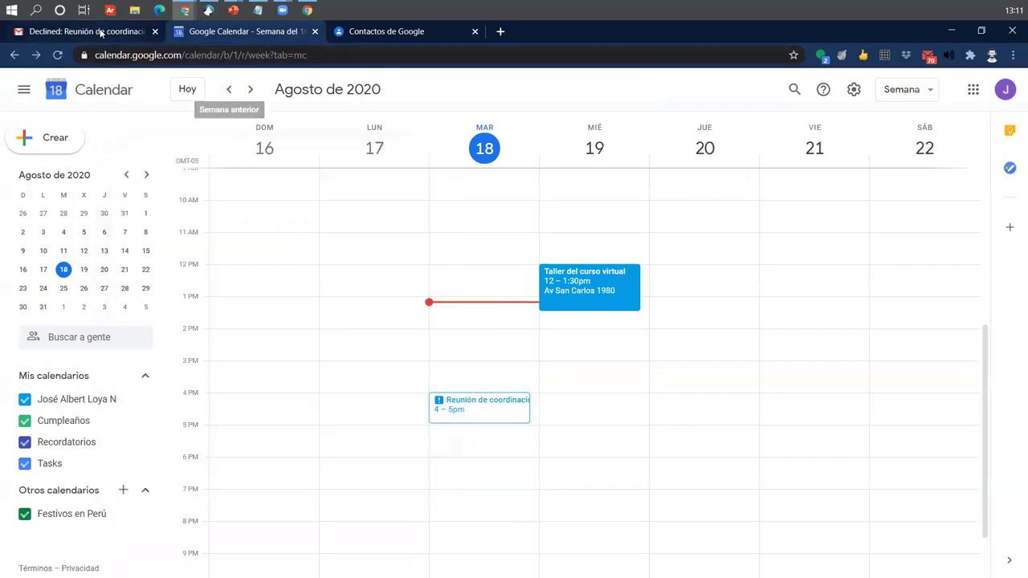
pyautogui.click(101, 32)
# Step: Open the guest's 'Aceptado con dudas' (Quizás) reply, then return to the calendar week view
pyautogui.click(189, 127)
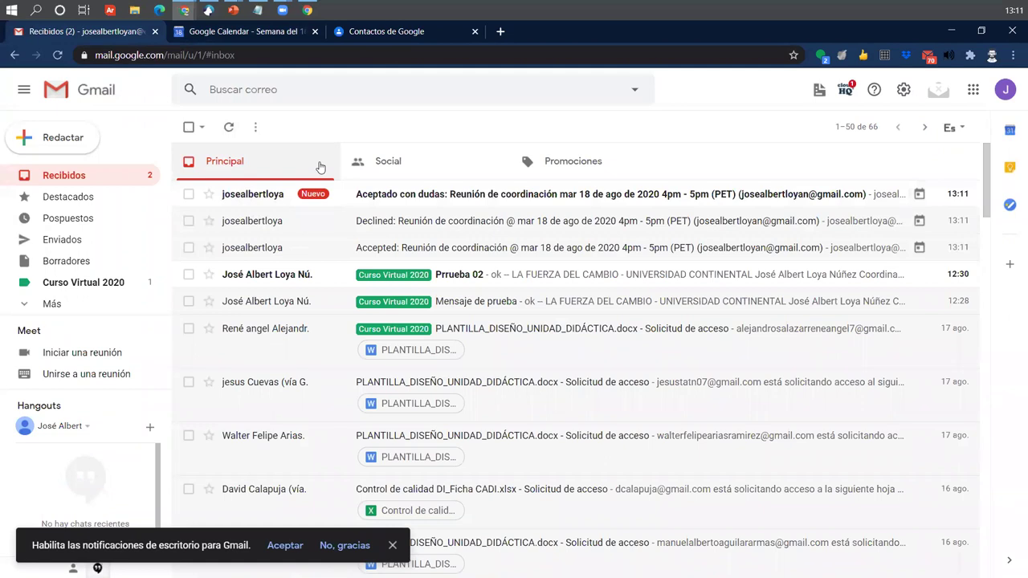
pyautogui.click(368, 201)
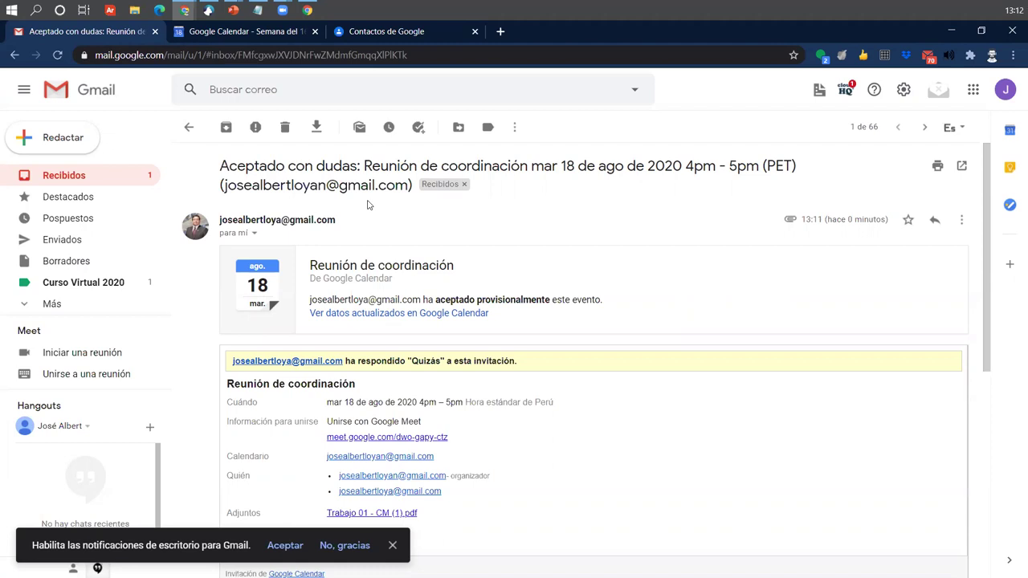
pyautogui.click(414, 32)
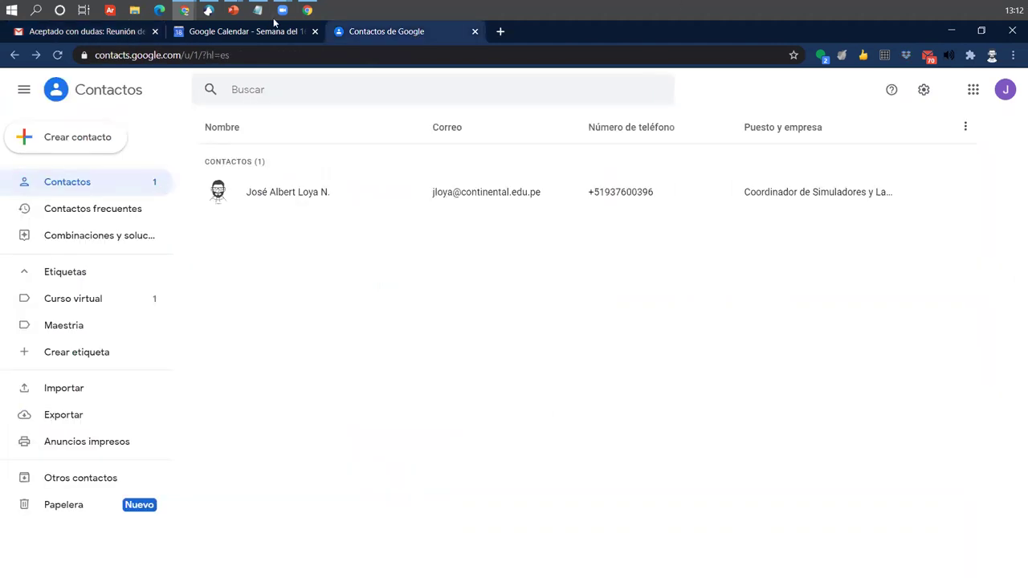
pyautogui.click(250, 32)
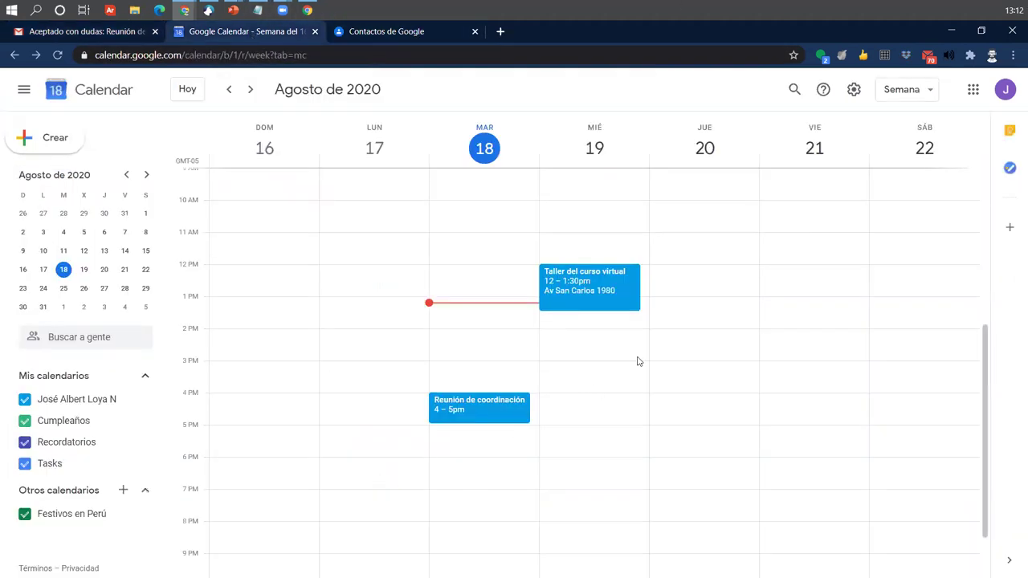
# Step: Save a 'Realizar la tarea 01' reminder on Tuesday 18 August at 1:30pm, discarding the 2pm draft
pyautogui.click(470, 333)
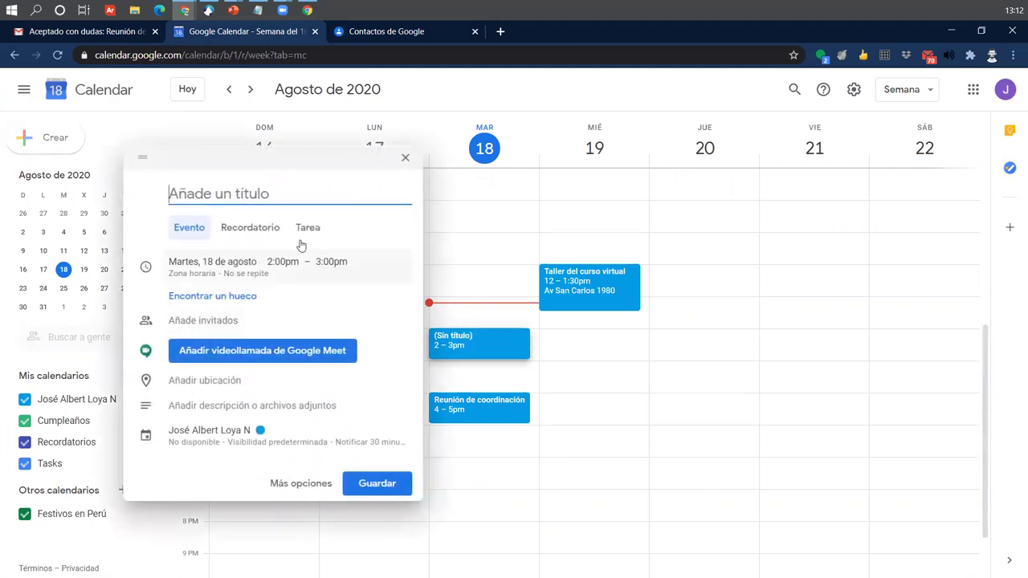
pyautogui.click(230, 228)
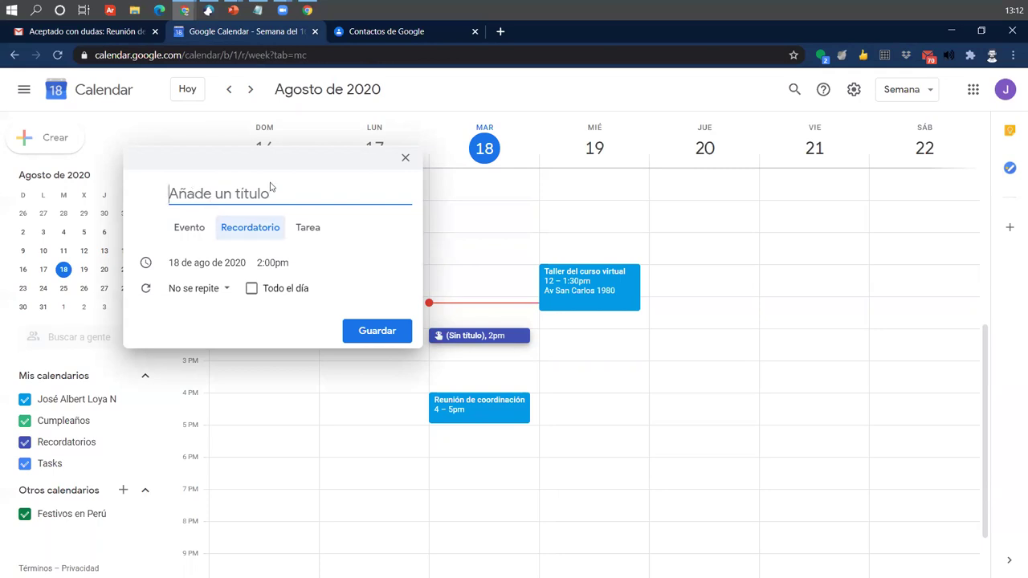
pyautogui.click(477, 314)
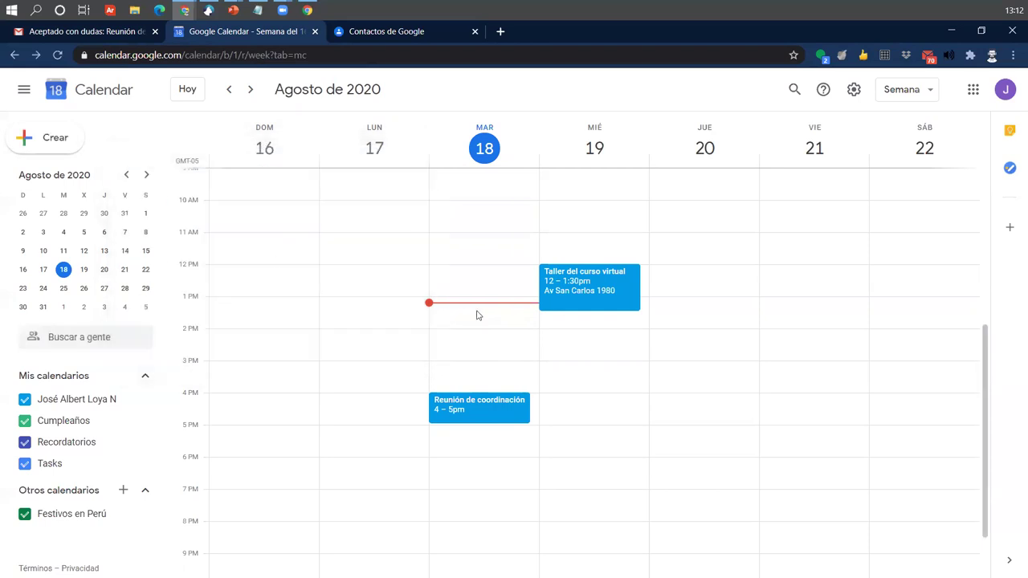
pyautogui.click(470, 314)
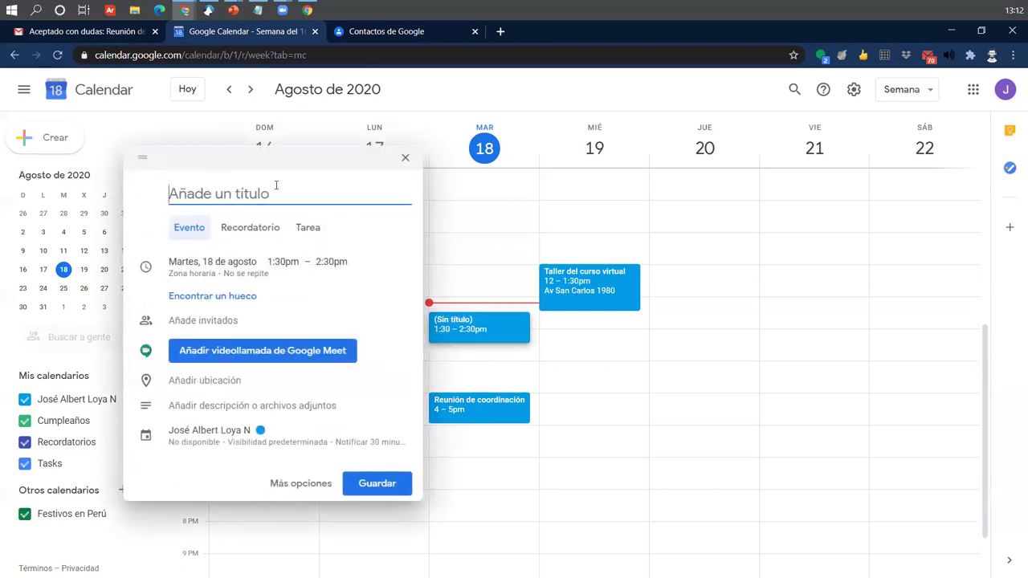
pyautogui.click(278, 229)
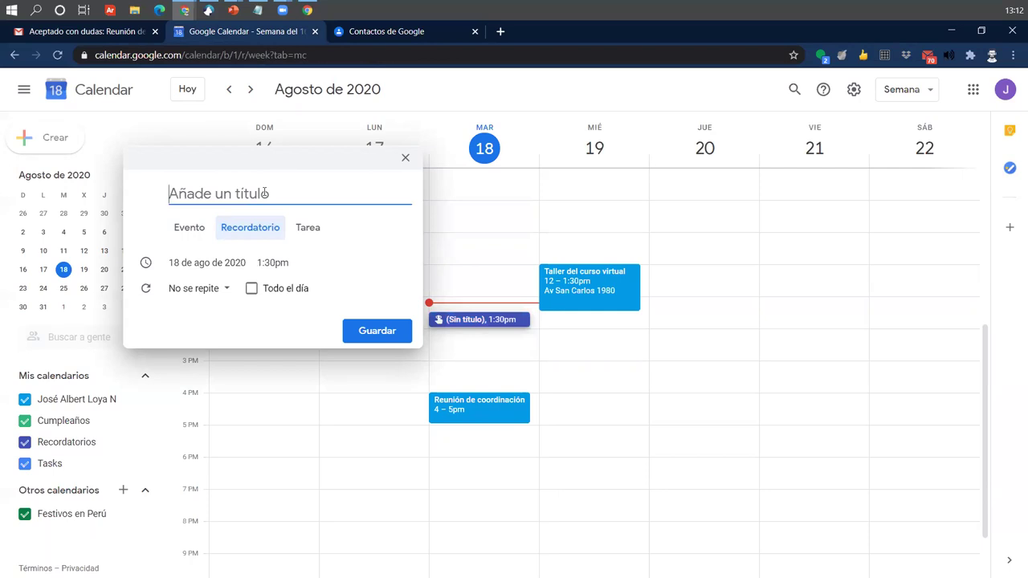
pyautogui.write('Realizar la tarea 01')
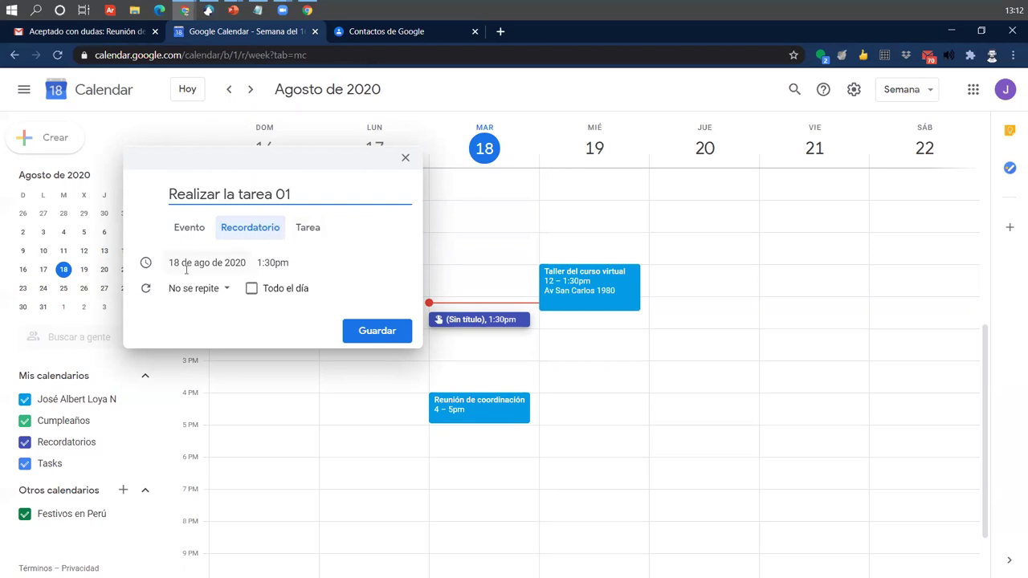
pyautogui.click(379, 333)
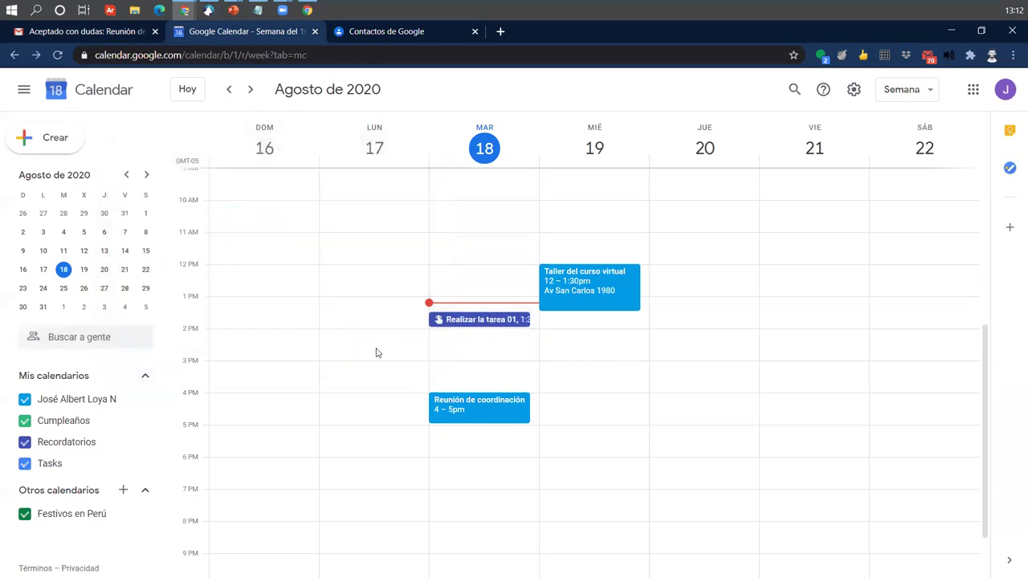
pyautogui.click(556, 363)
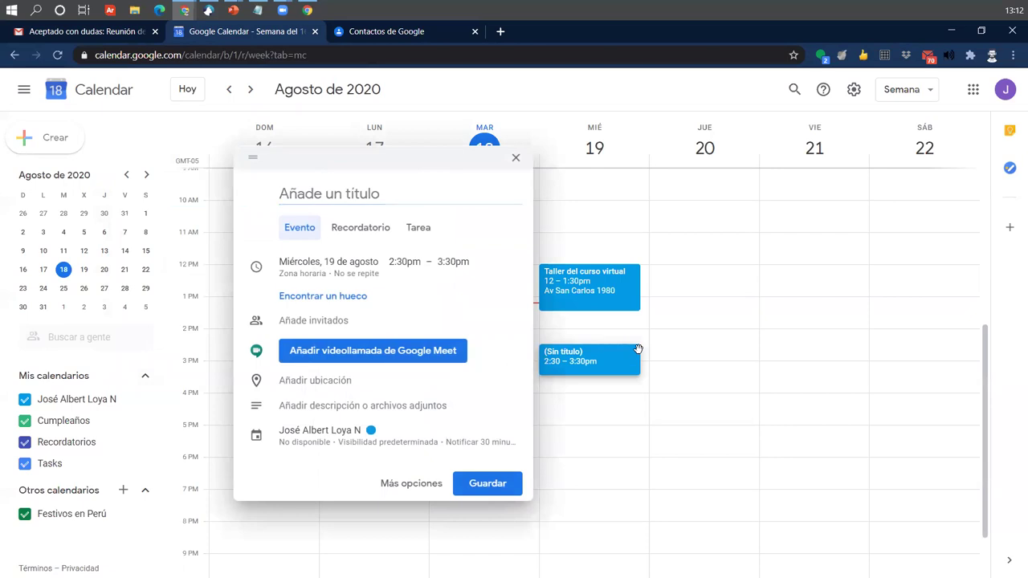
pyautogui.click(673, 339)
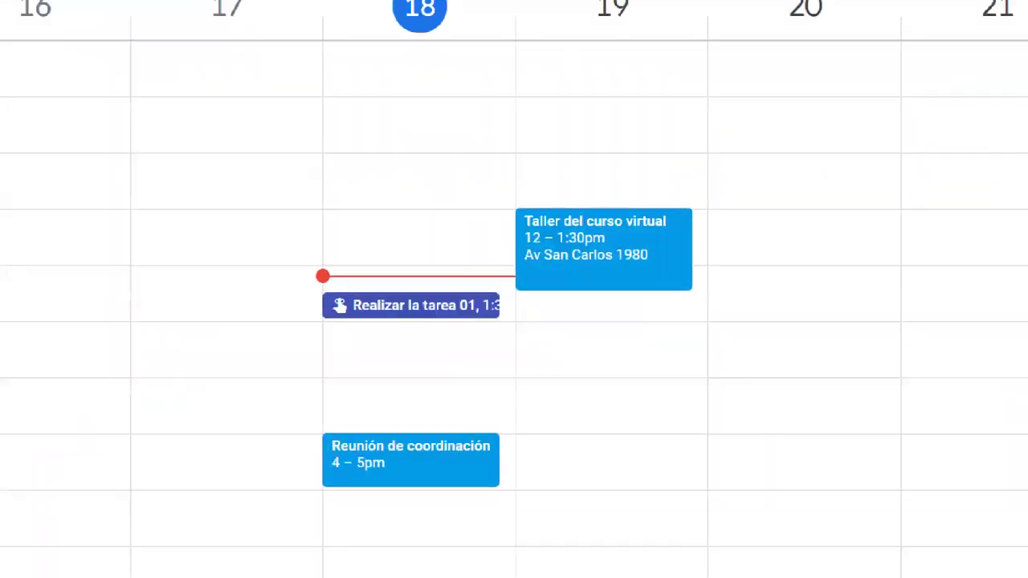
pyautogui.moveTo(320, 192)
pyautogui.mouseDown()
pyautogui.moveTo(347, 233)
pyautogui.moveTo(392, 262)
pyautogui.moveTo(335, 176)
pyautogui.moveTo(385, 283)
pyautogui.moveTo(396, 273)
pyautogui.mouseUp()
pyautogui.moveTo(461, 387); pyautogui.dragTo(365, 257)
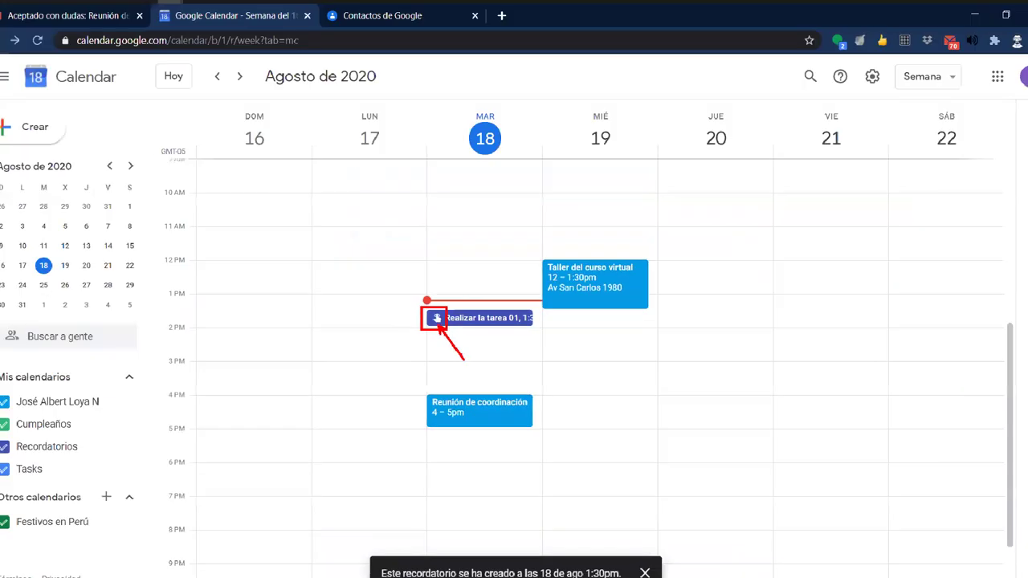
pyautogui.click(475, 323)
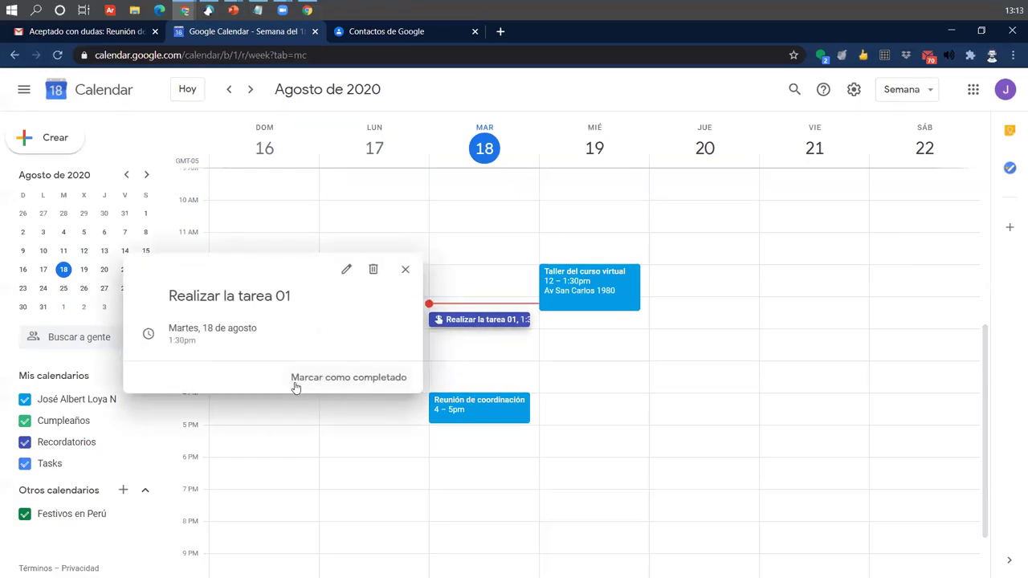
pyautogui.click(515, 356)
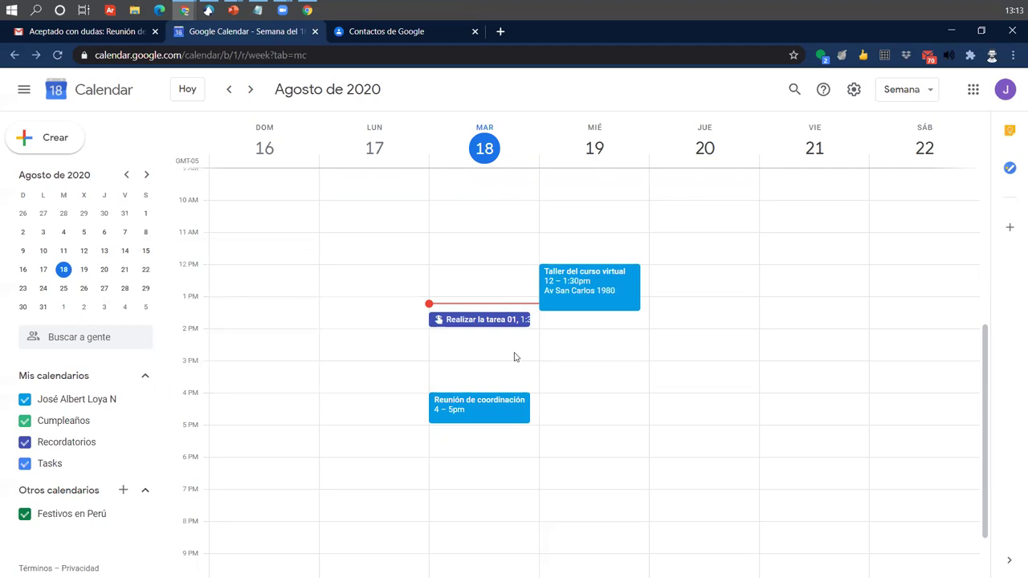
pyautogui.click(452, 226)
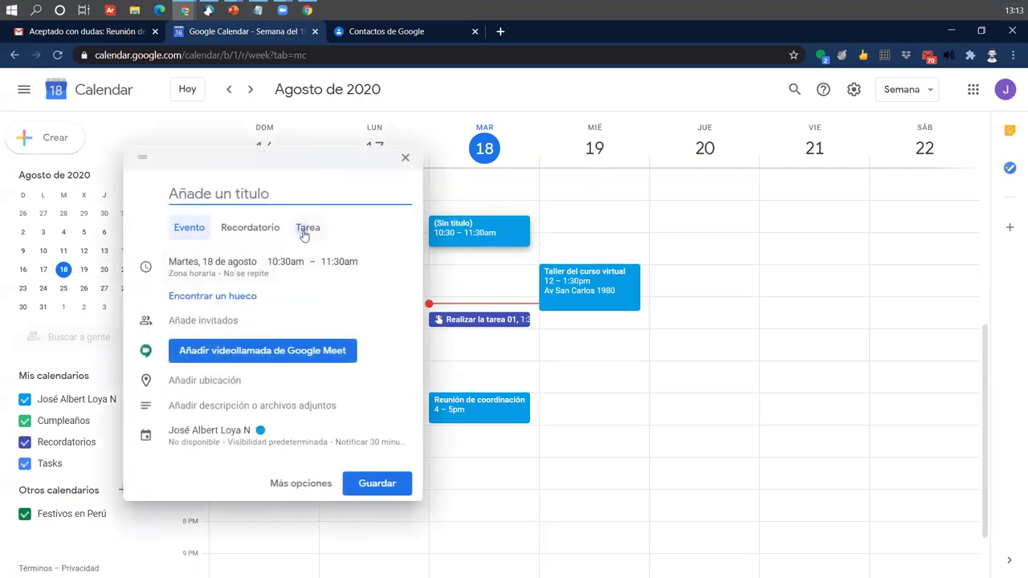
pyautogui.click(301, 233)
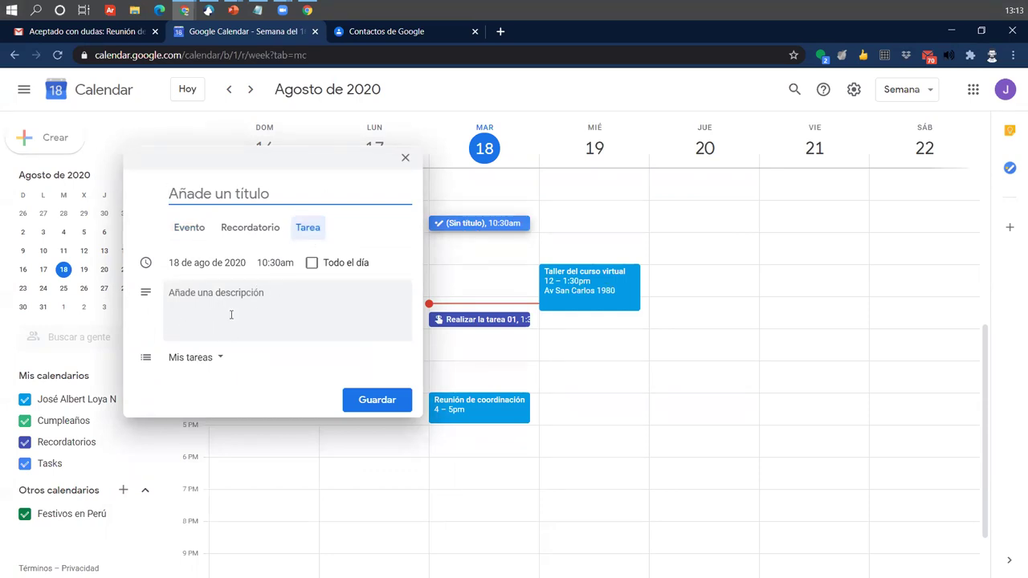
pyautogui.click(200, 293)
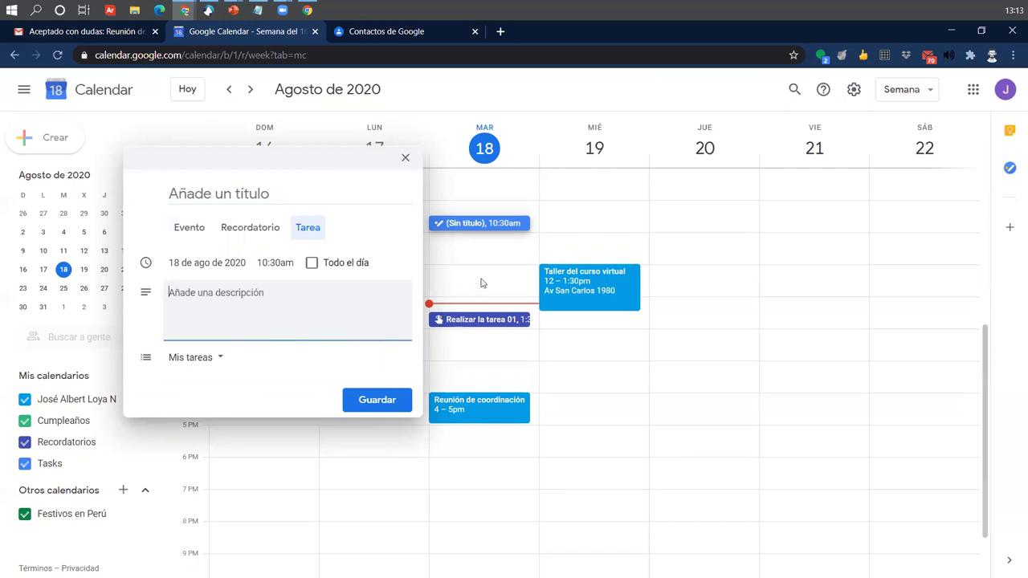
pyautogui.click(465, 252)
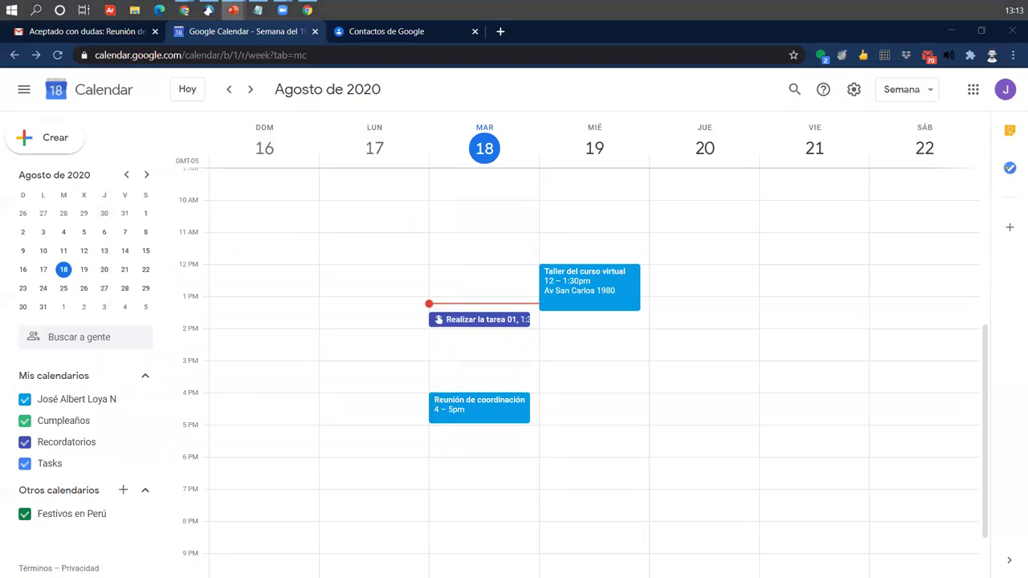
pyautogui.hotkey('alt', 'Tab')
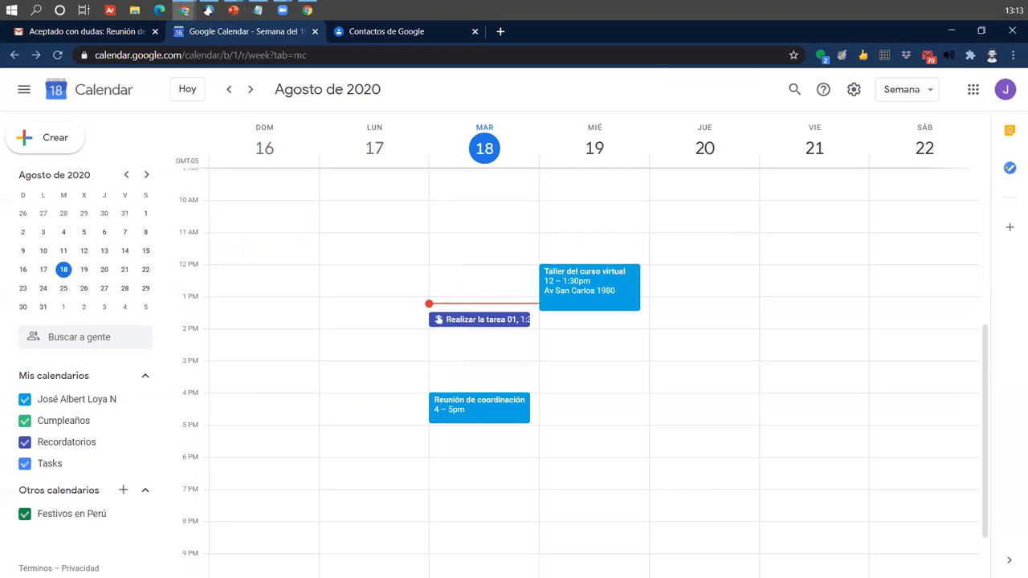
# Step: Return to the Gmail inbox, close the desktop-notifications banner, and switch to the slideshow
pyautogui.click(80, 32)
pyautogui.click(72, 176)
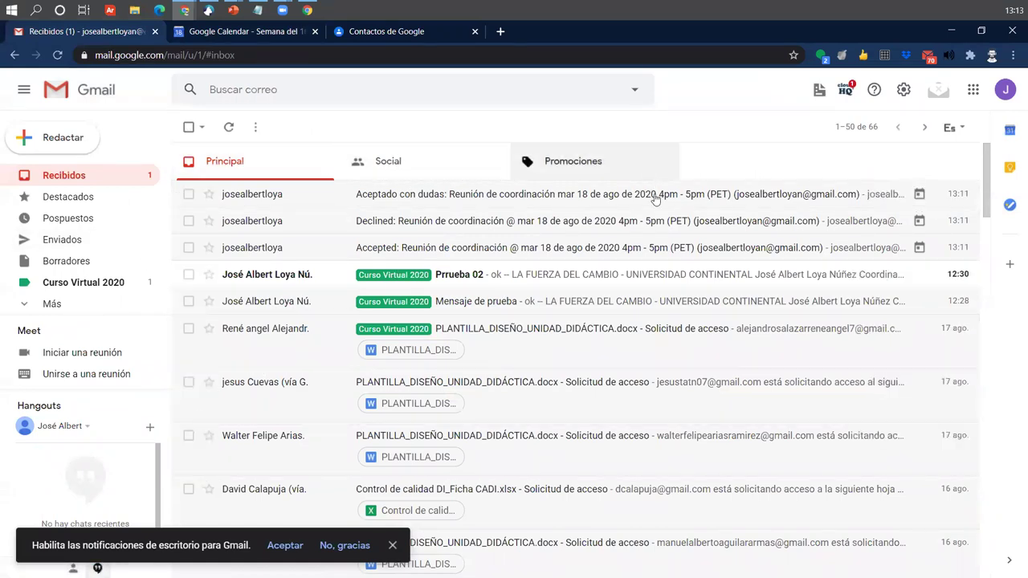
pyautogui.scroll(-2, 321, 281)
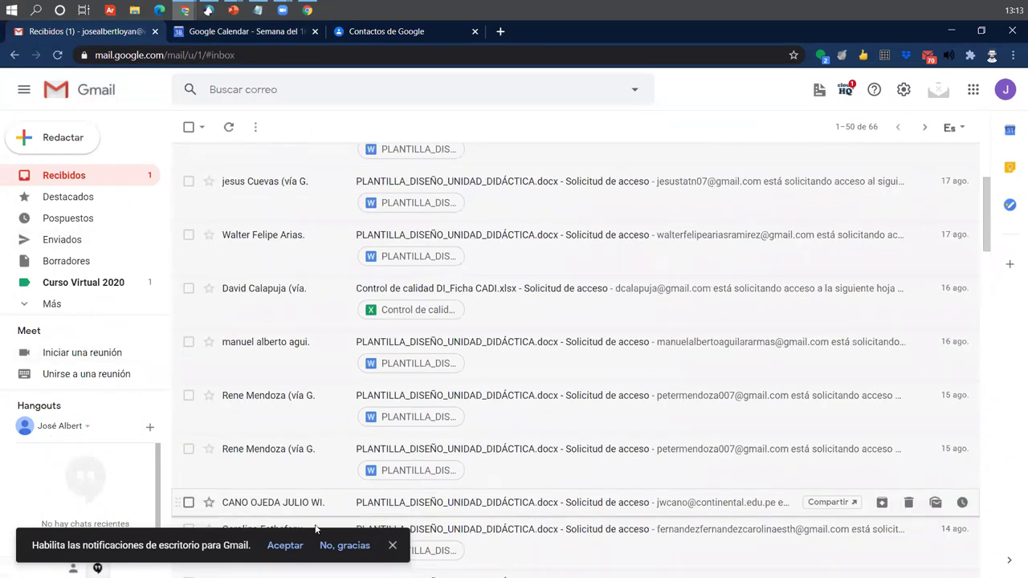
pyautogui.click(395, 547)
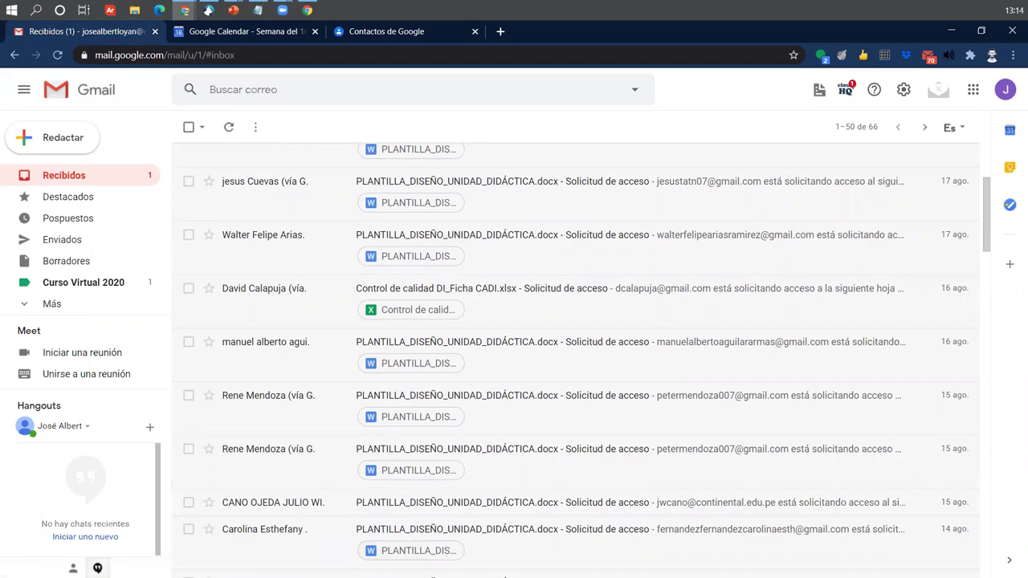
pyautogui.hotkey('alt', 'Tab')
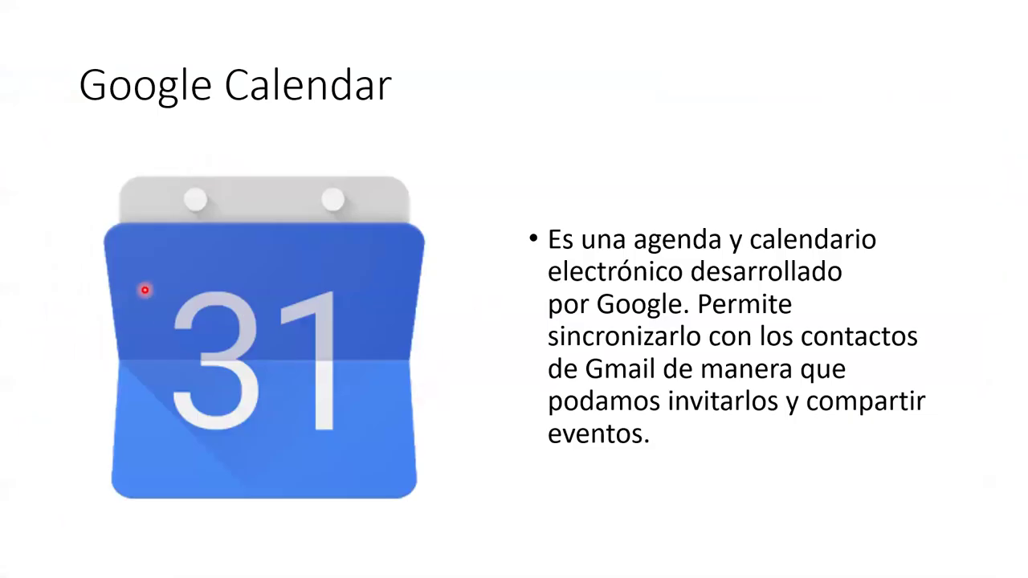
# Step: Advance to the Hangout and Google Hangout slides, then switch back to Chrome
pyautogui.press('Right')
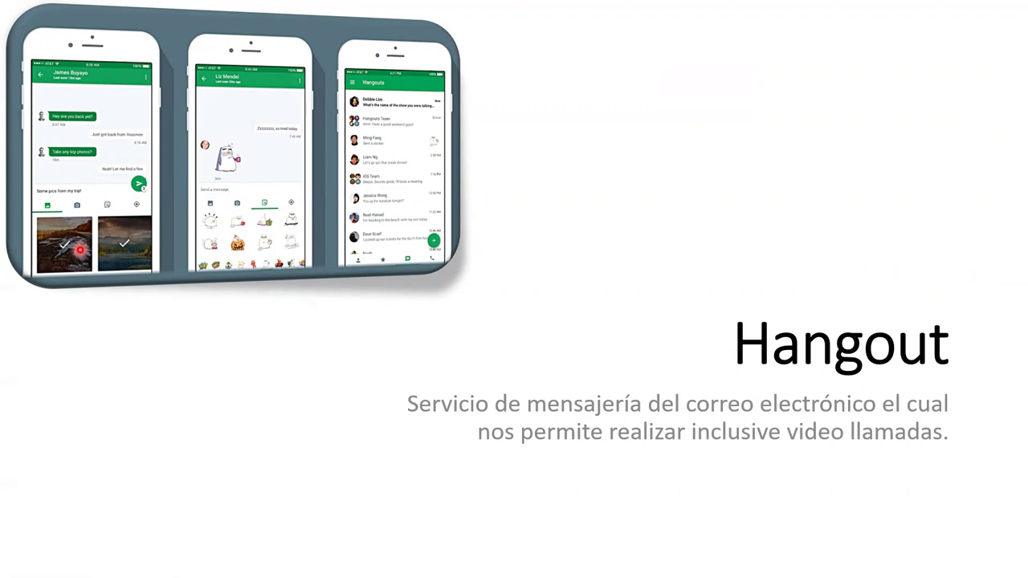
pyautogui.press('Right')
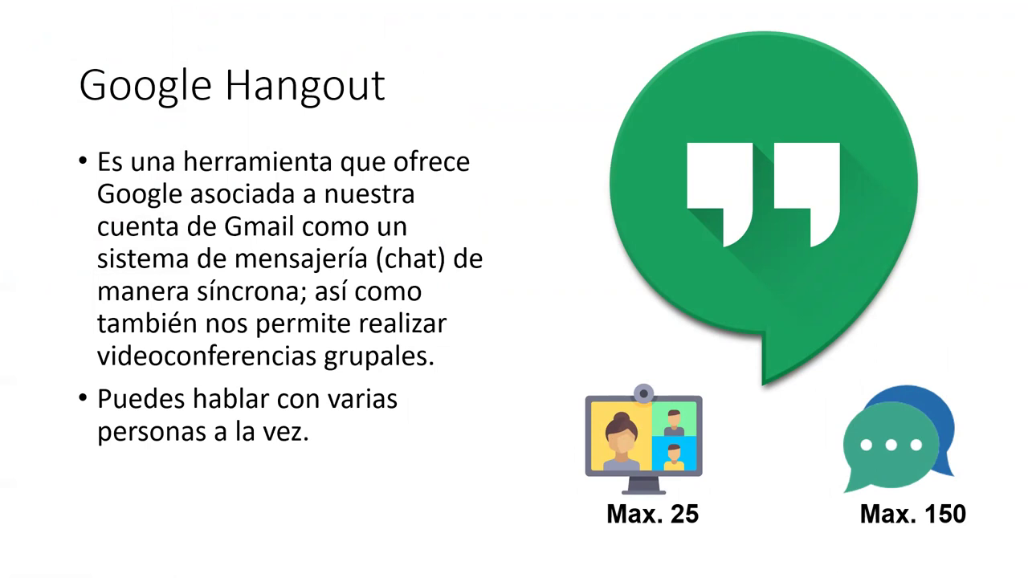
pyautogui.hotkey('alt', 'Tab')
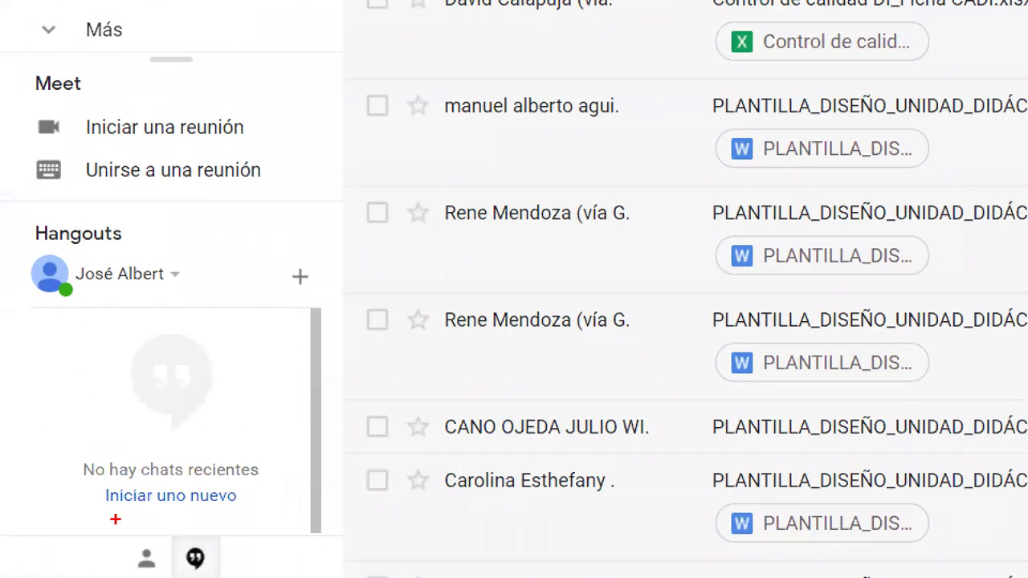
# Step: Annotate the Hangouts section with a highlight box and an arrow
pyautogui.moveTo(32, 219)
pyautogui.mouseDown()
pyautogui.moveTo(331, 324)
pyautogui.moveTo(329, 311)
pyautogui.mouseUp()
pyautogui.moveTo(324, 311); pyautogui.dragTo(434, 458)
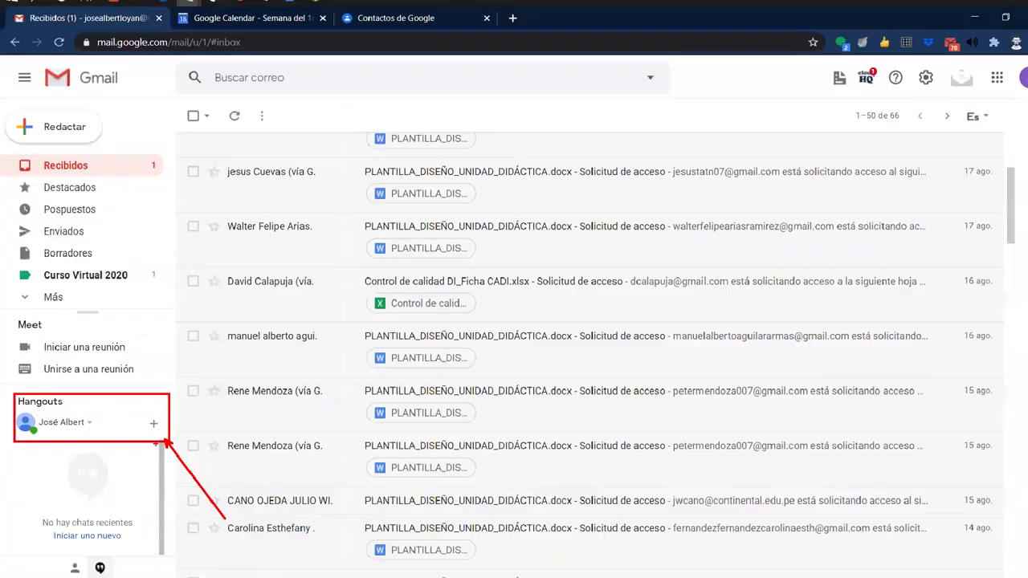
# Step: Send a Hangouts chat invitation to the second account's e-mail address, then switch to that account's window
pyautogui.click(153, 423)
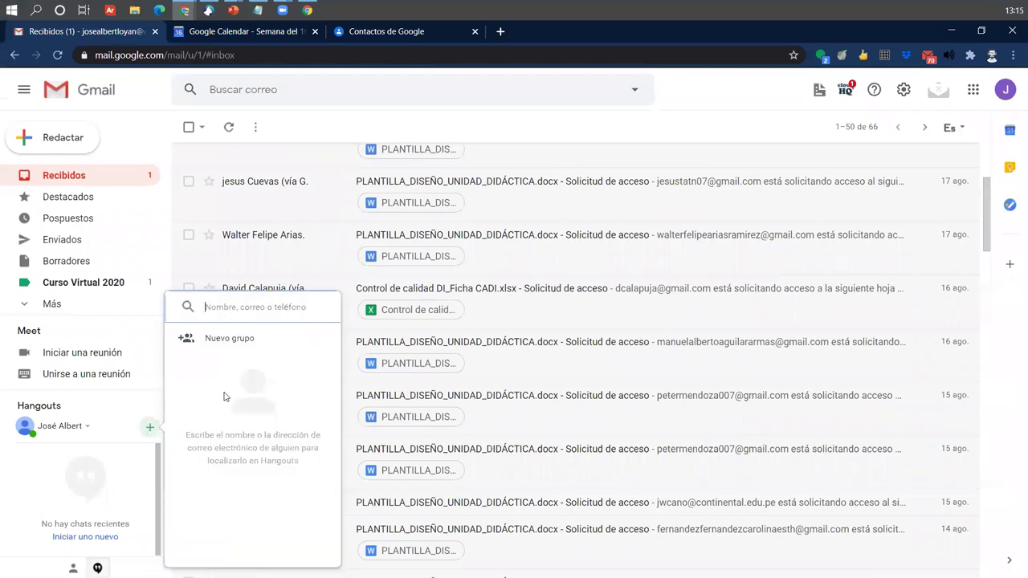
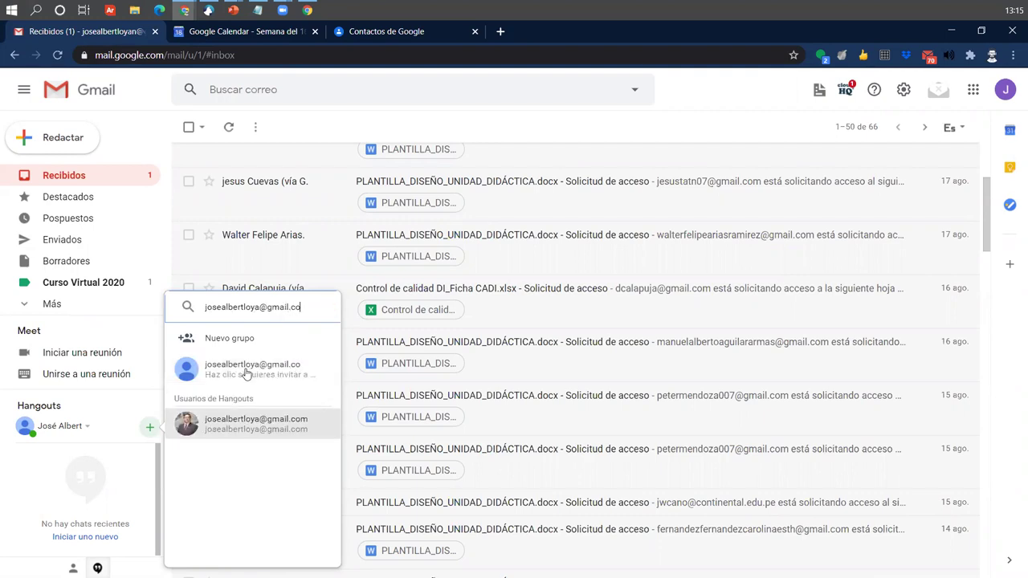
pyautogui.click(225, 426)
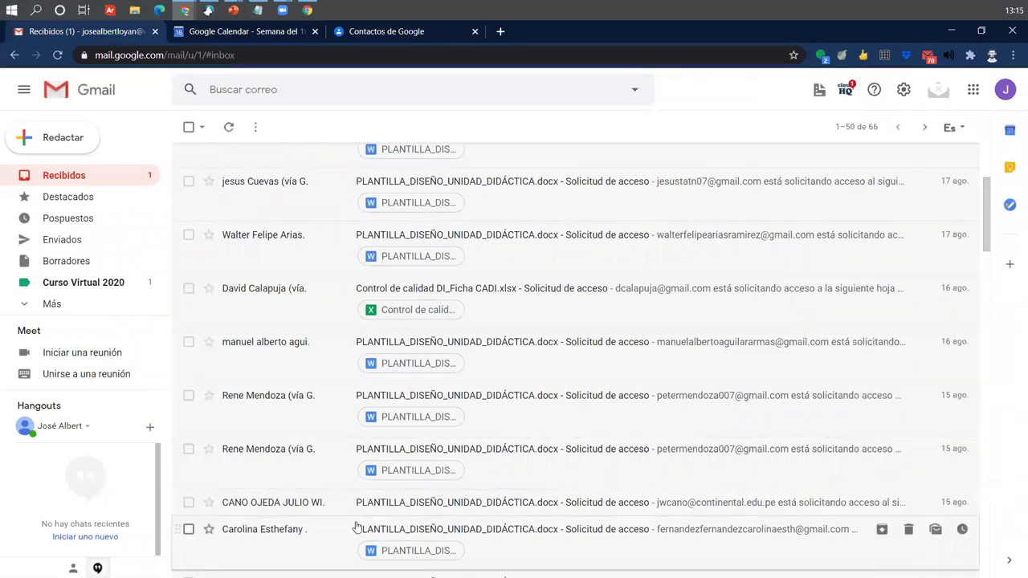
pyautogui.click(88, 457)
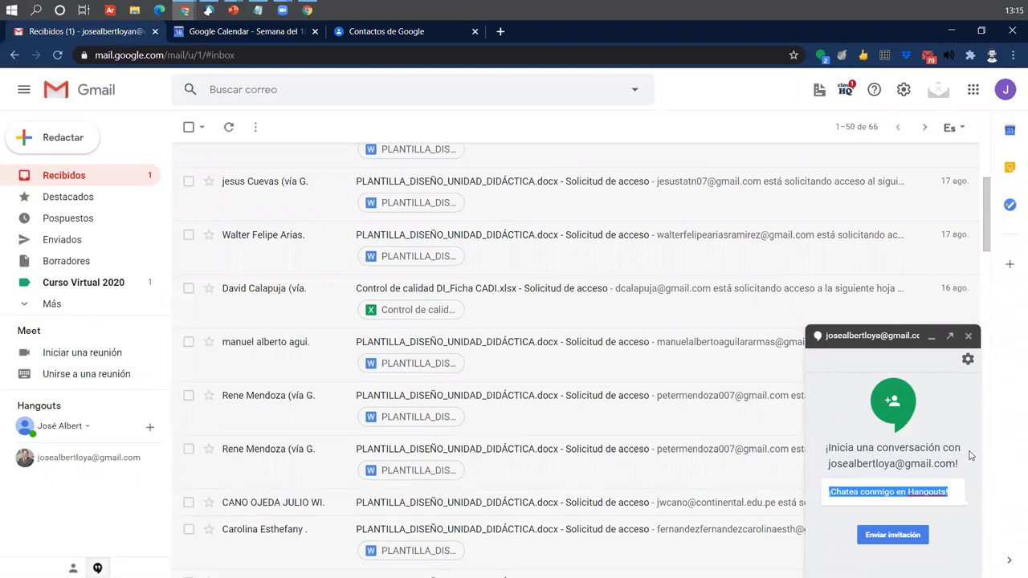
pyautogui.click(899, 537)
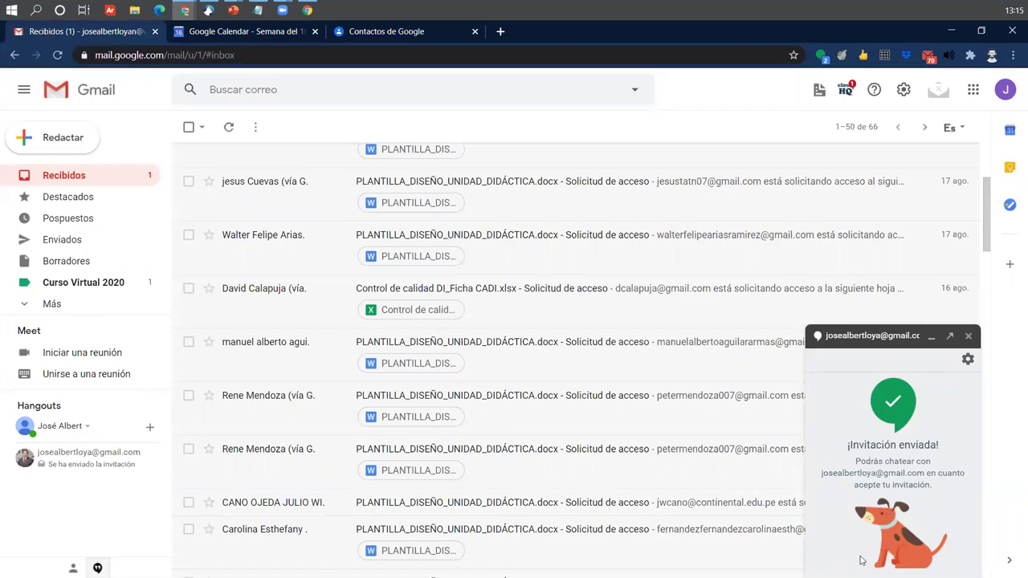
pyautogui.click(307, 9)
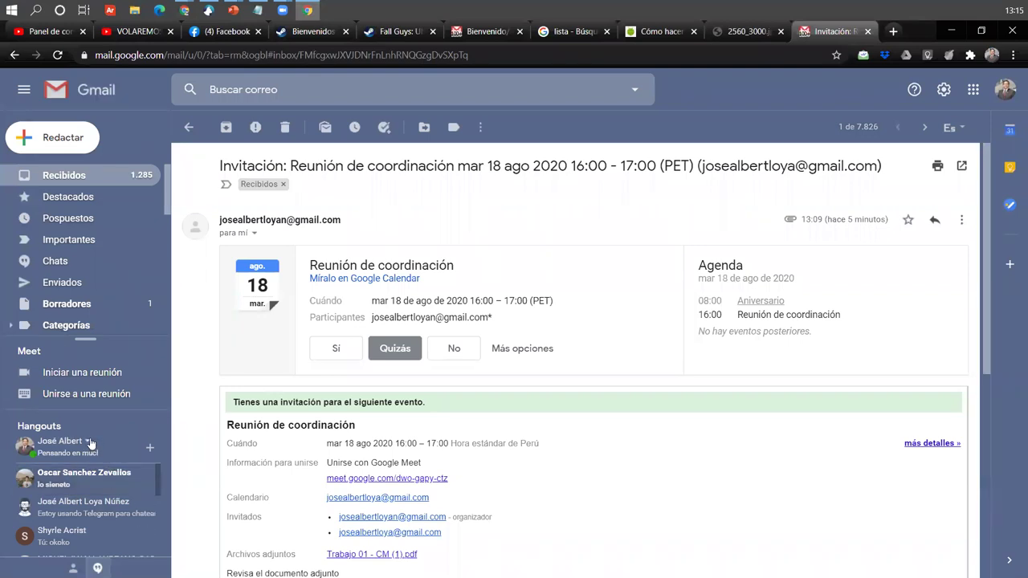
# Step: Look through the Hangouts status menu and new-chat contact list in the second account
pyautogui.click(87, 443)
pyautogui.click(85, 176)
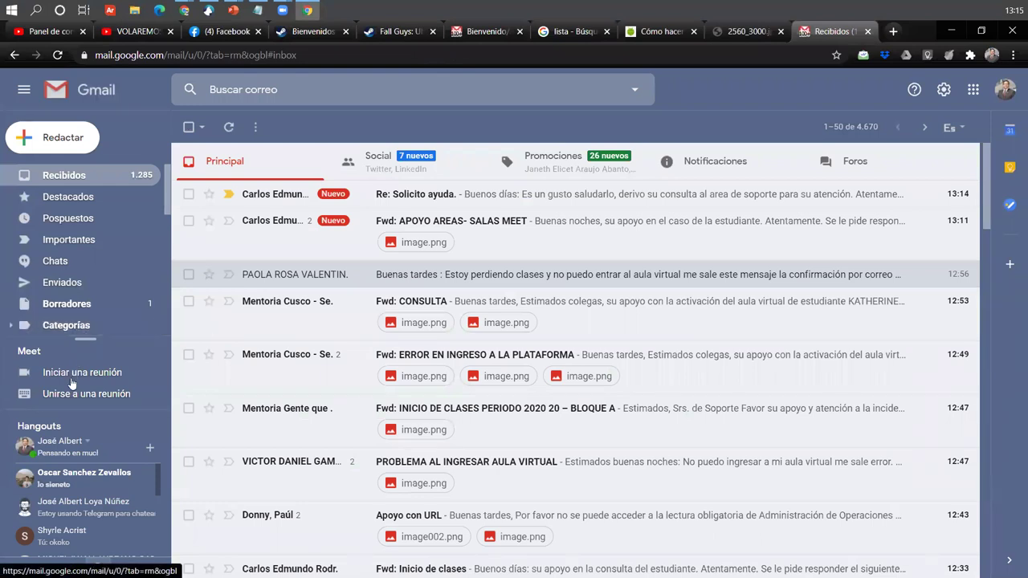
pyautogui.click(86, 444)
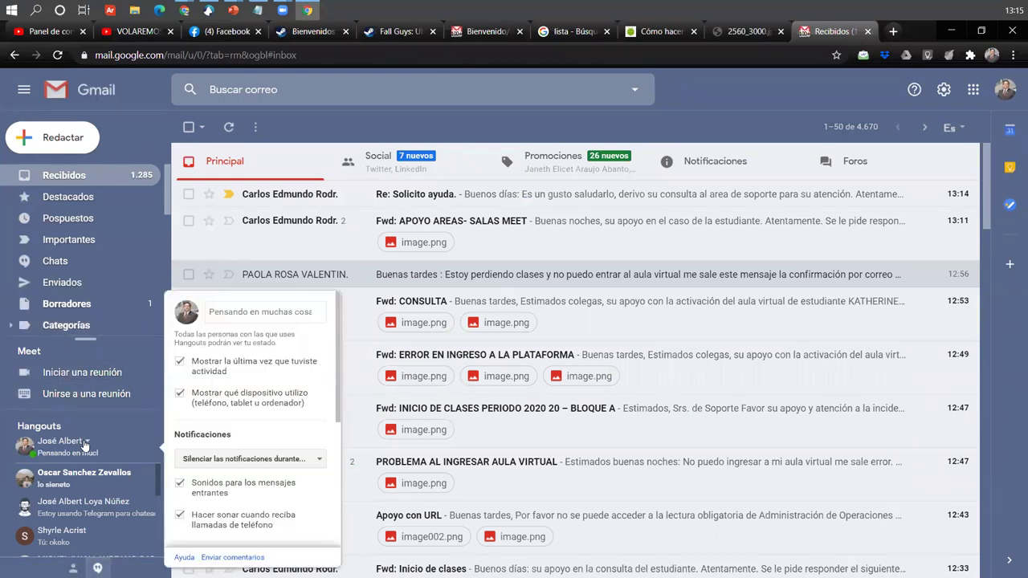
pyautogui.click(135, 426)
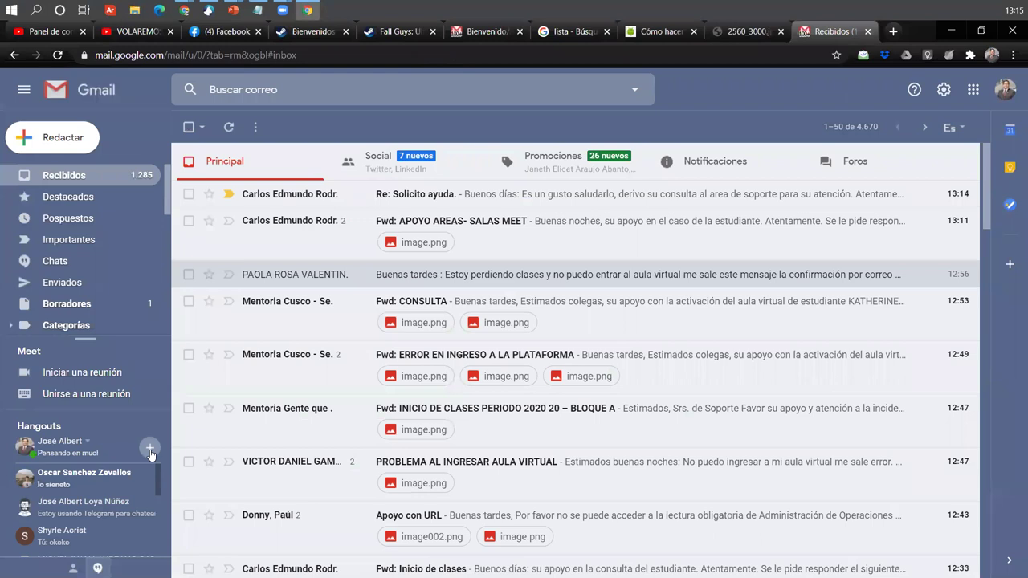
pyautogui.click(148, 449)
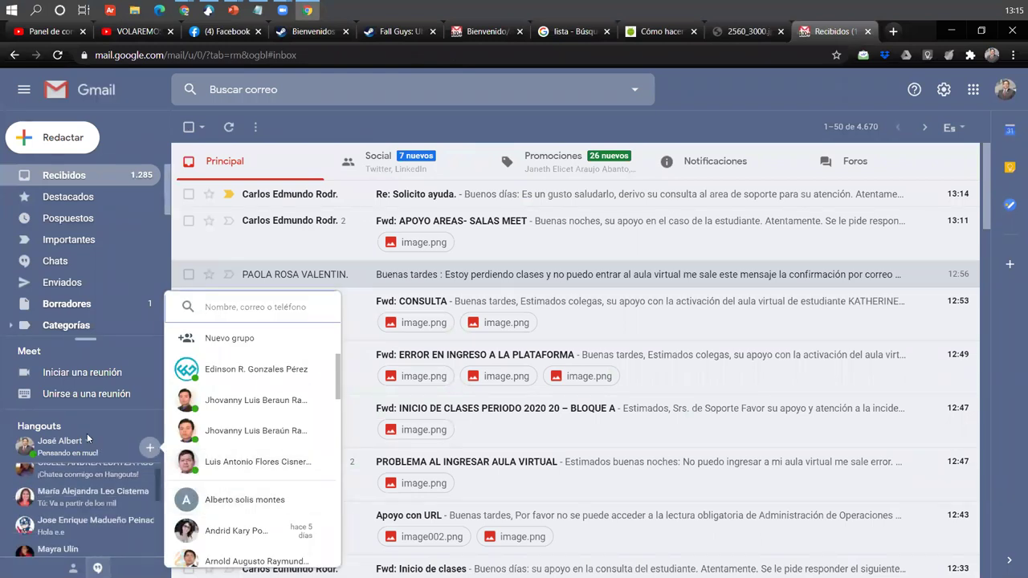
pyautogui.scroll(-2, 213, 511)
pyautogui.scroll(2, 256, 514)
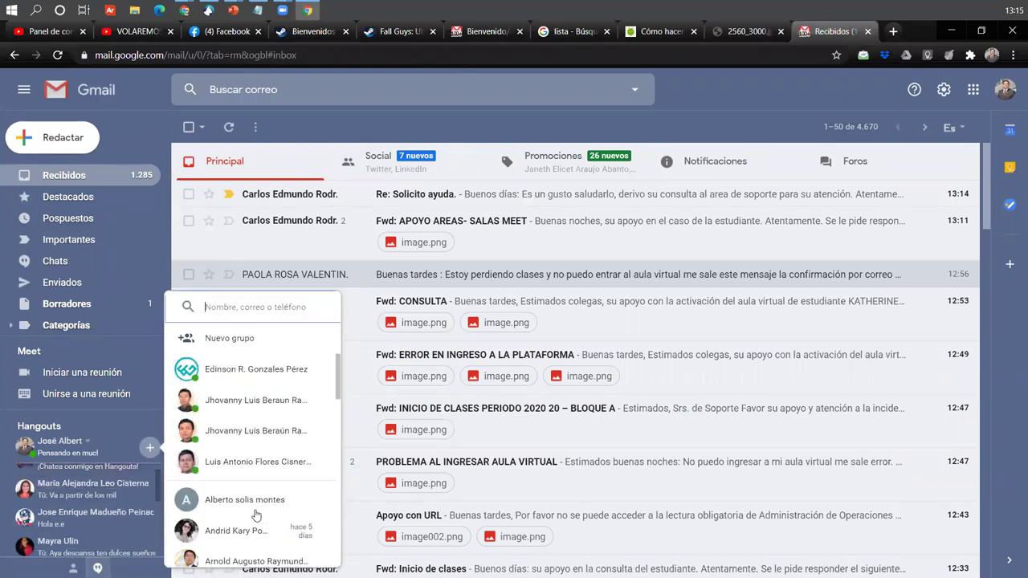
pyautogui.click(126, 417)
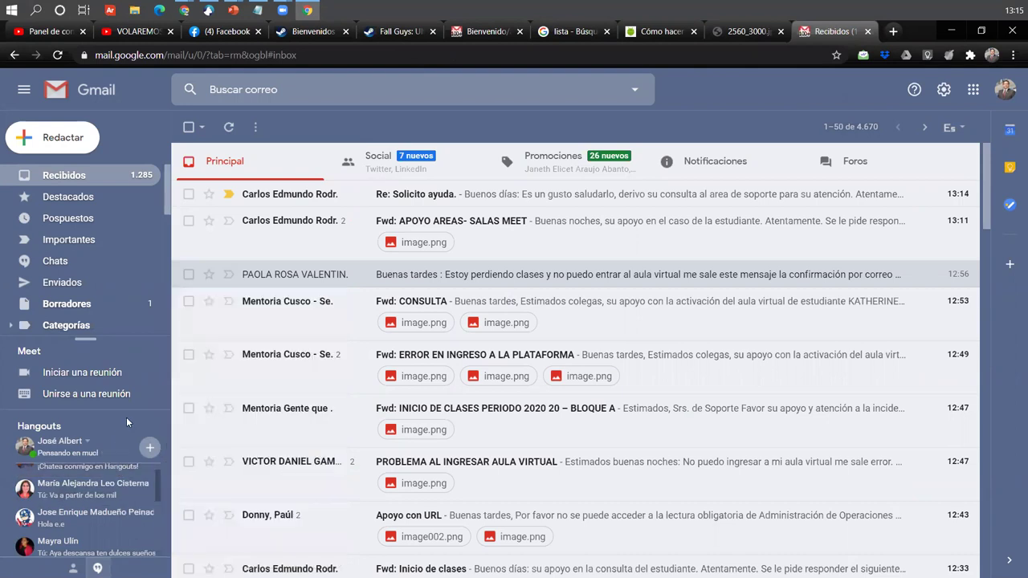
# Step: Open the Hangouts invitations list and the pending chat invitation from the first account
pyautogui.click(89, 445)
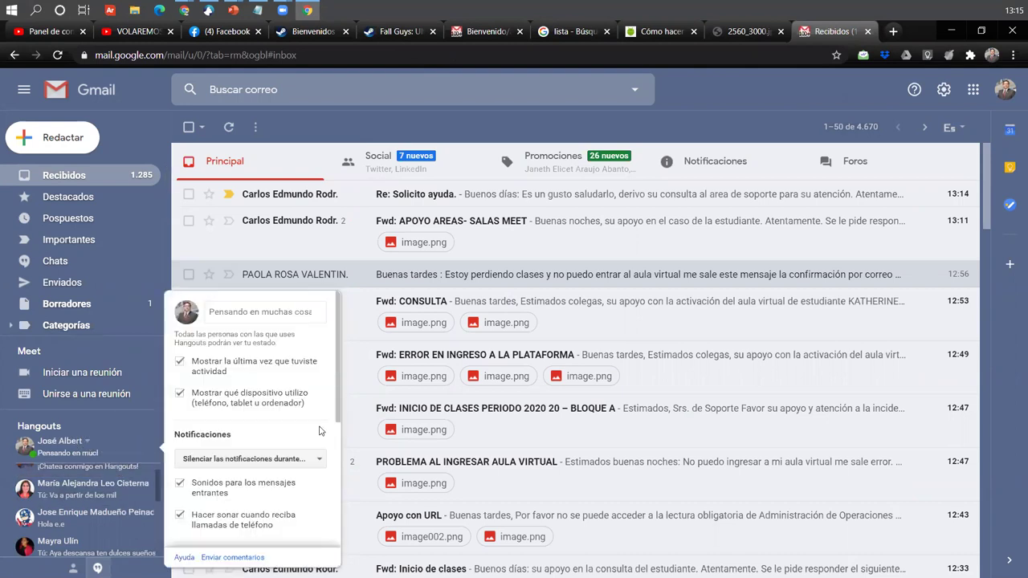
pyautogui.scroll(-3, 320, 429)
pyautogui.click(231, 455)
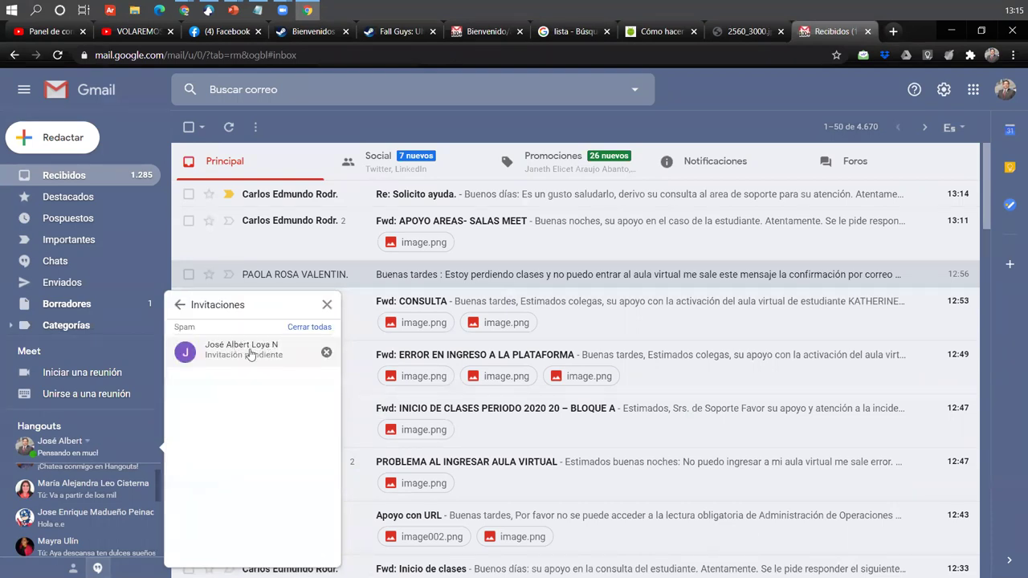
pyautogui.click(229, 366)
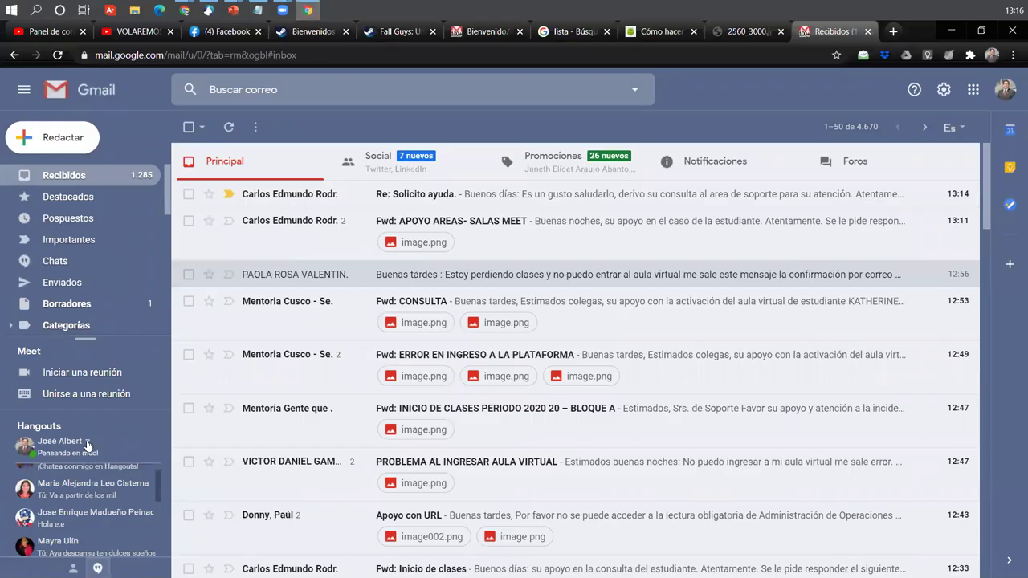
pyautogui.click(256, 369)
pyautogui.scroll(-5, 192, 482)
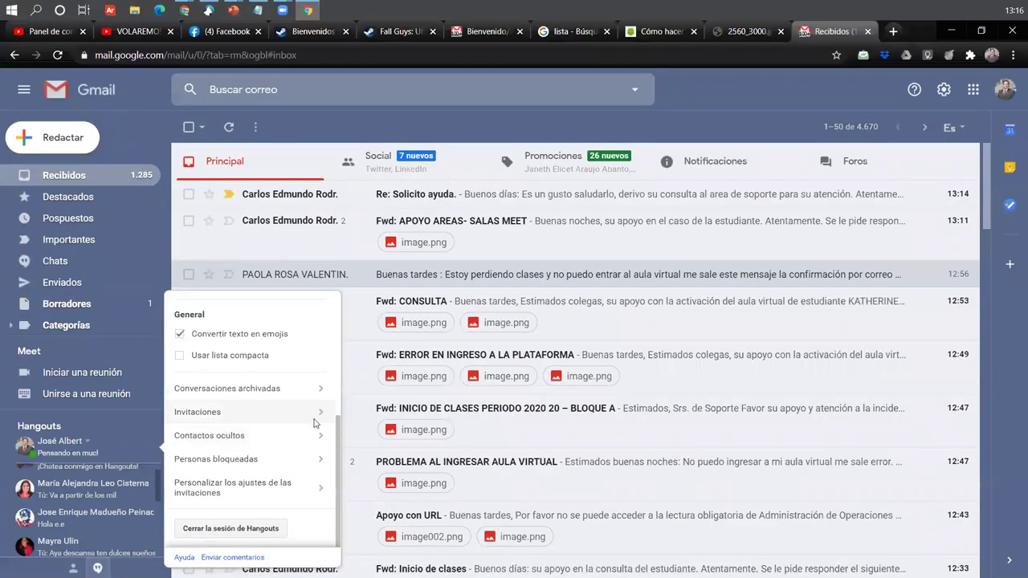
pyautogui.click(315, 411)
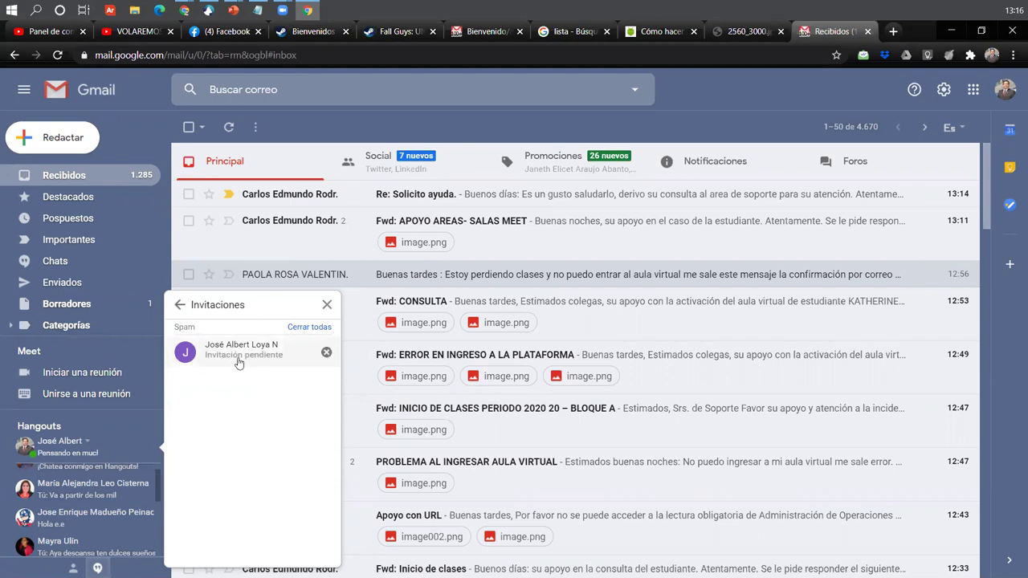
pyautogui.click(238, 351)
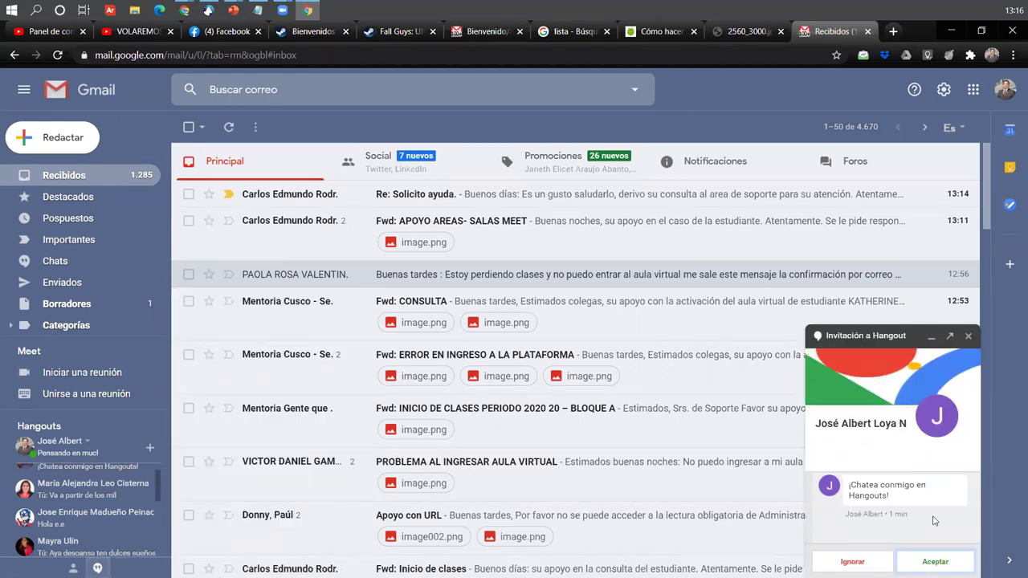
# Step: Accept the Hangouts invitation and snap the two accounts' windows to the left and right halves
pyautogui.click(932, 560)
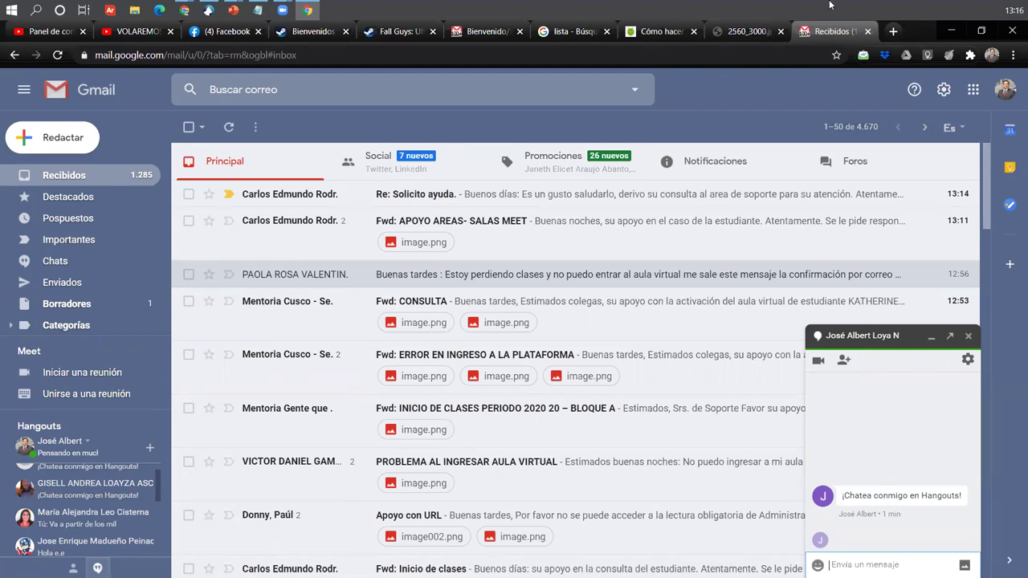
pyautogui.press('super+Left')
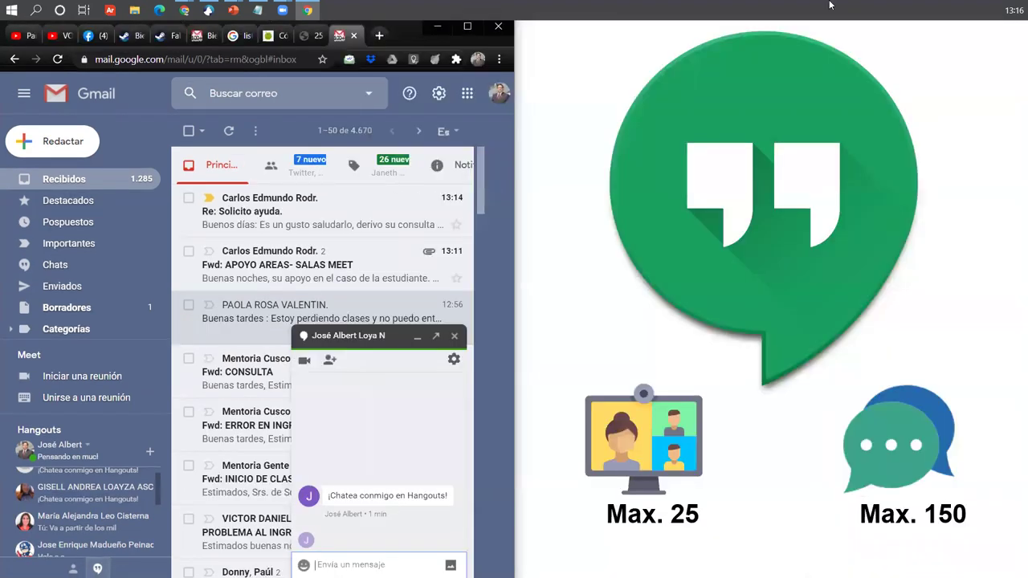
pyautogui.click(830, 5)
pyautogui.hotkey('alt', 'Tab')
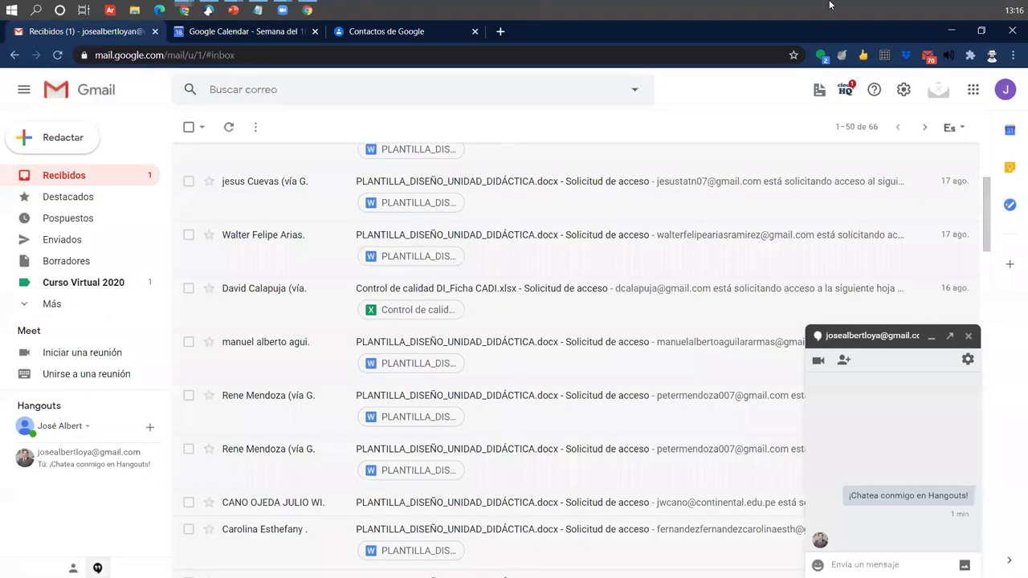
pyautogui.press('super+Right')
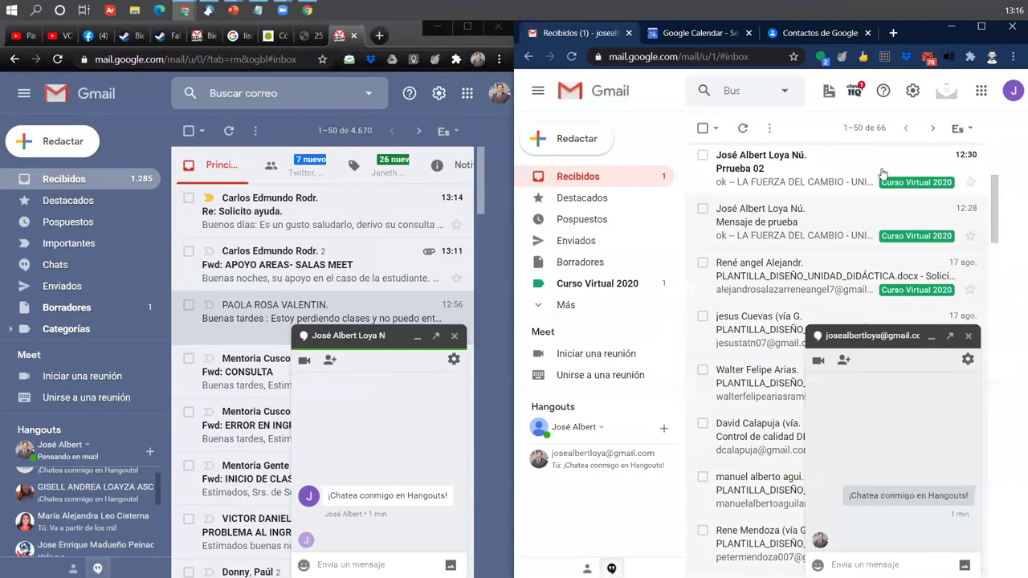
# Step: Send 'Hola como estas' from the right chat and a laughing-face emoji from the left chat
pyautogui.click(854, 562)
pyautogui.write('Hola como estas')
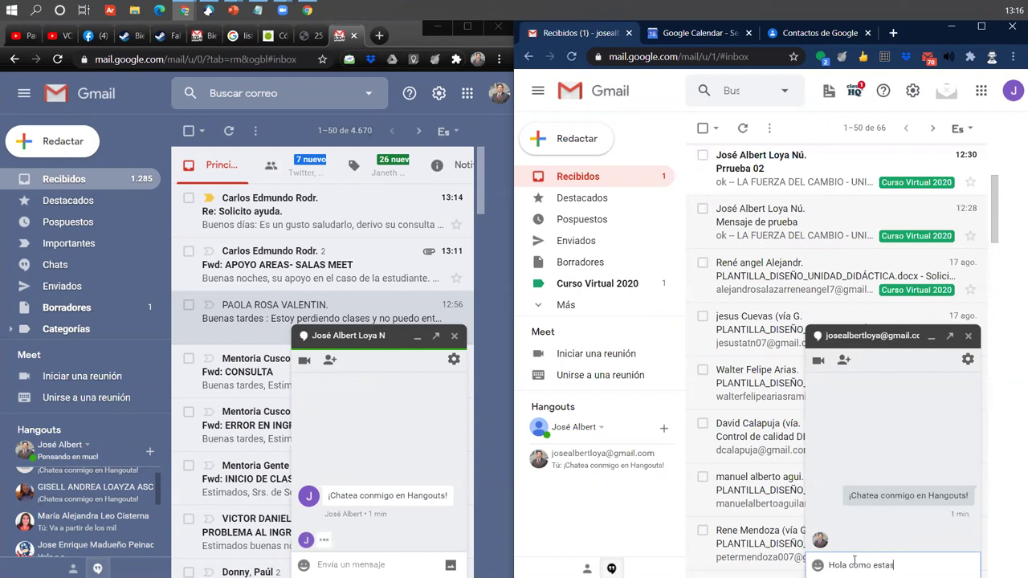
pyautogui.press('Return')
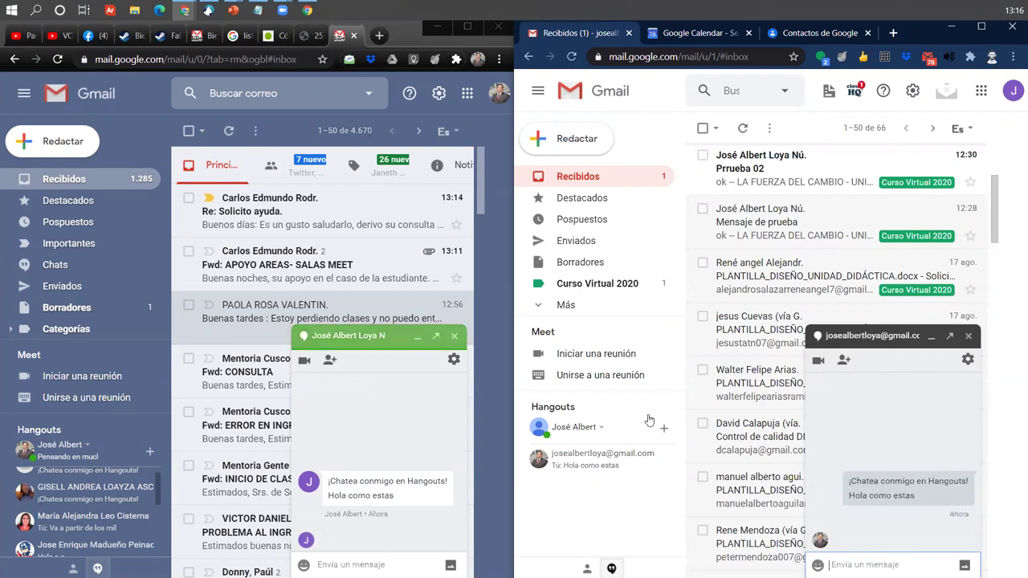
pyautogui.click(366, 523)
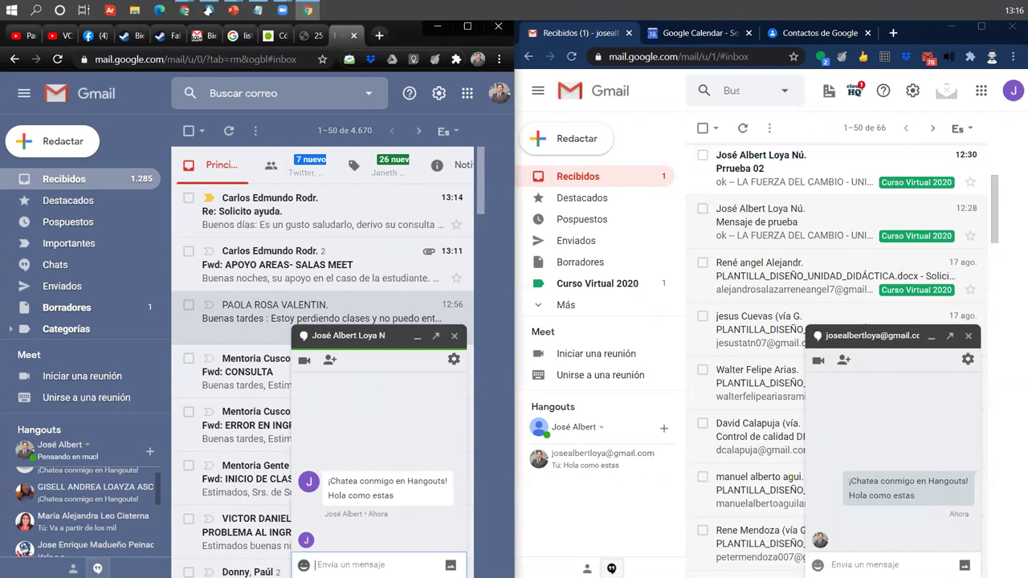
pyautogui.click(303, 565)
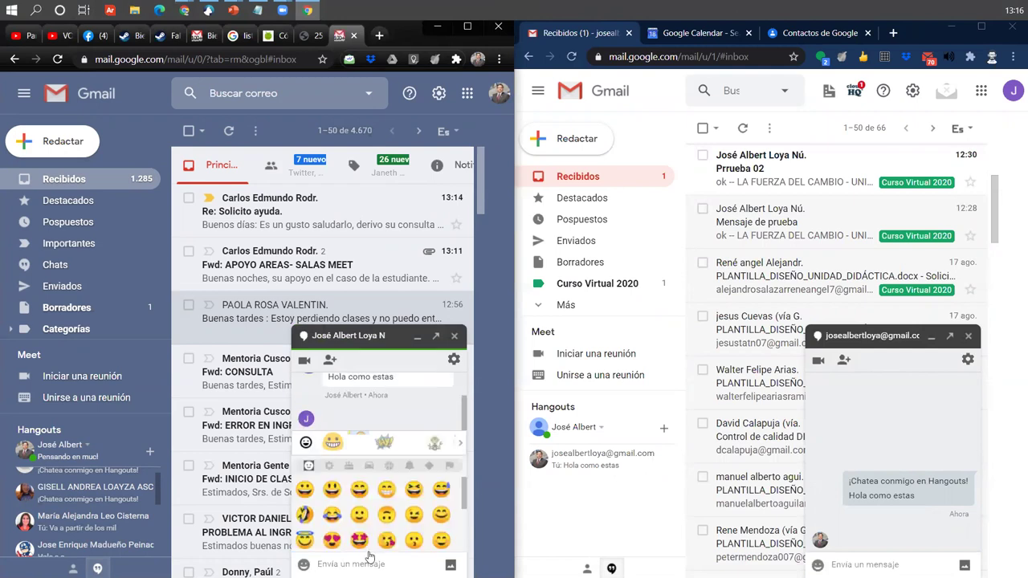
pyautogui.click(359, 490)
pyautogui.press('Return')
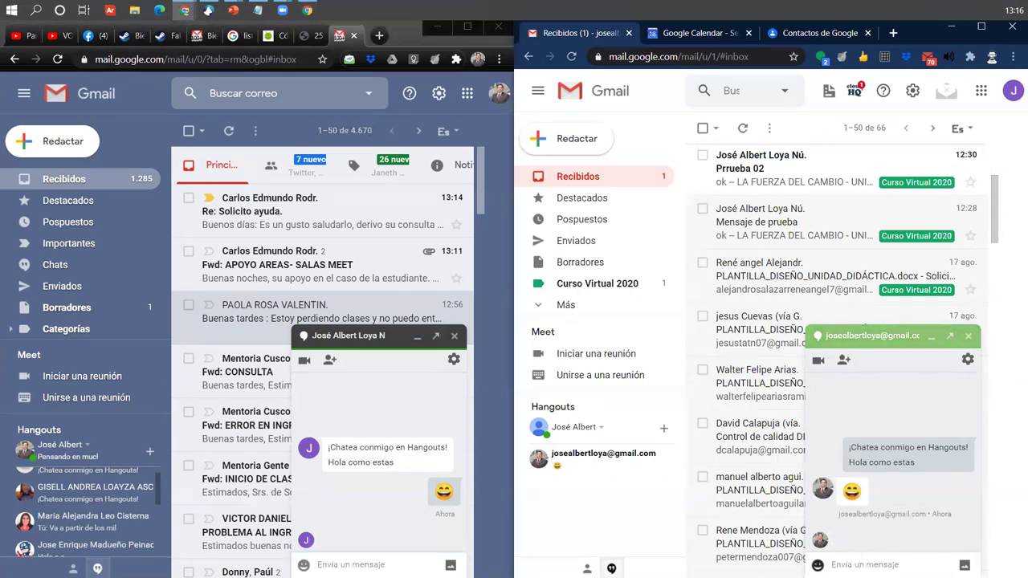
# Step: Send the FTW trophy sticker from the right chat, then close both chat windows
pyautogui.click(818, 564)
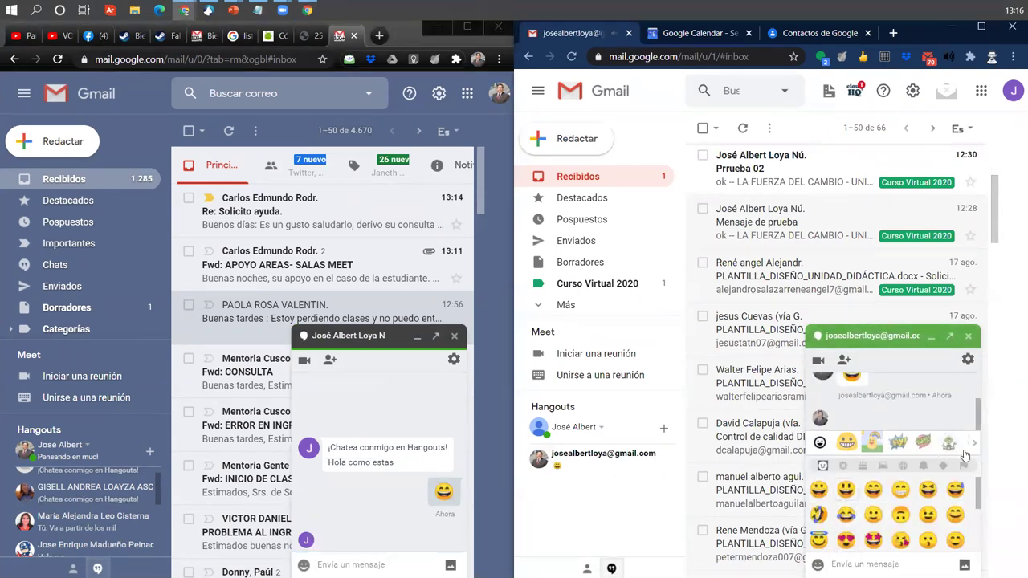
pyautogui.click(896, 442)
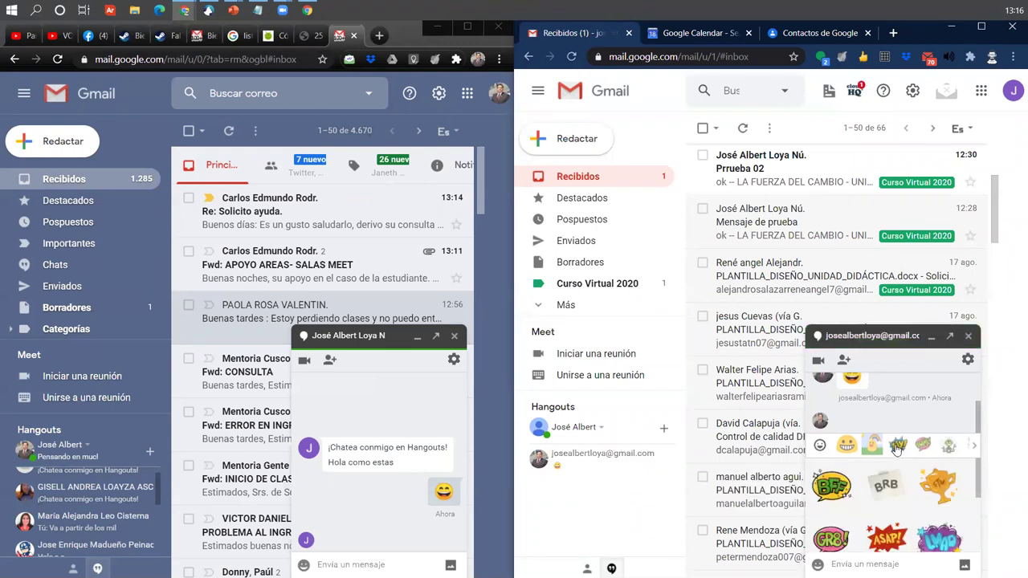
pyautogui.click(937, 500)
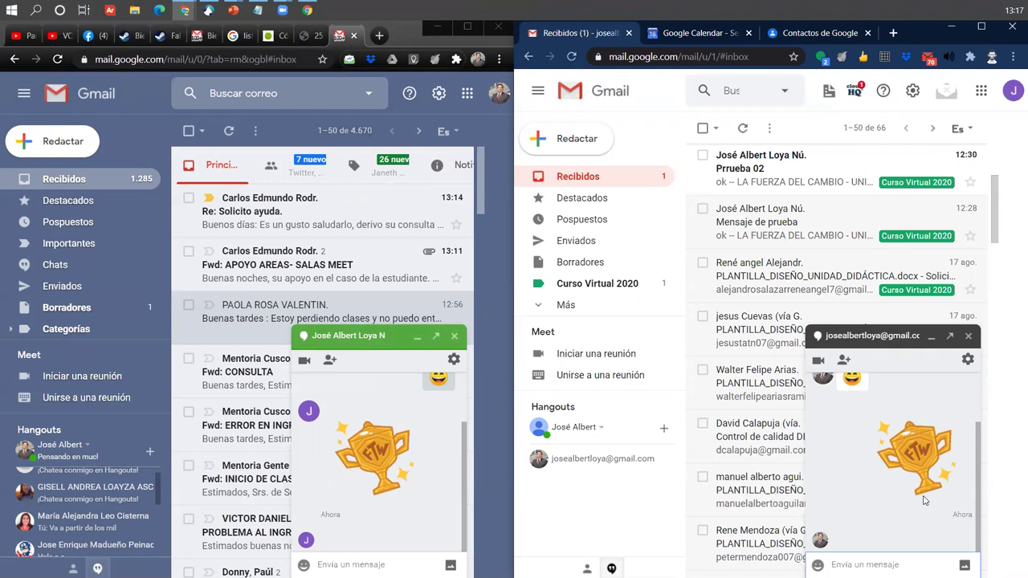
pyautogui.click(843, 359)
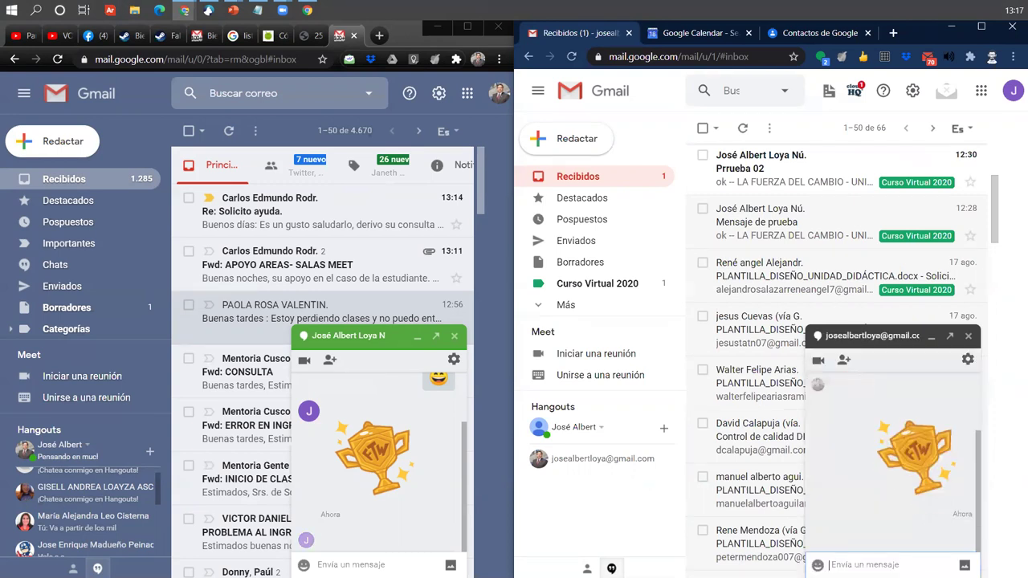
pyautogui.click(453, 335)
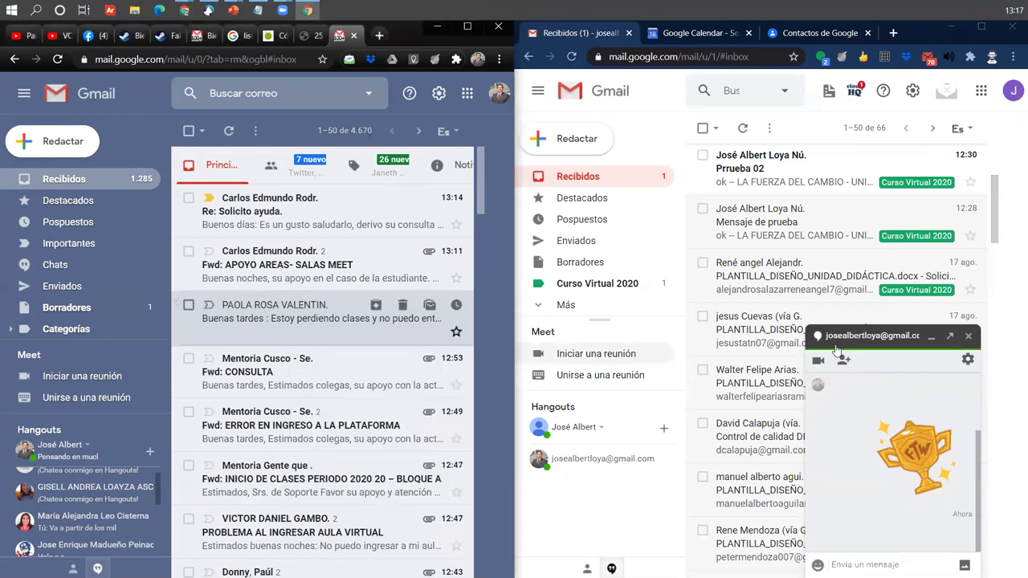
pyautogui.click(968, 335)
# Step: Maximize the second account's Gmail window, then bring forward the Chrome window showing Google Calendar
pyautogui.click(980, 25)
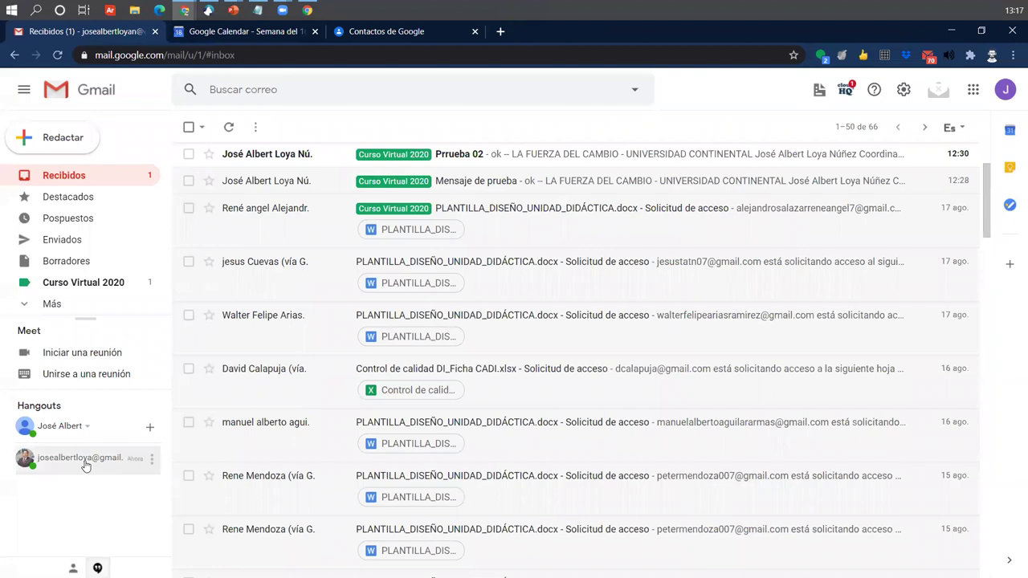
pyautogui.moveTo(86, 465)
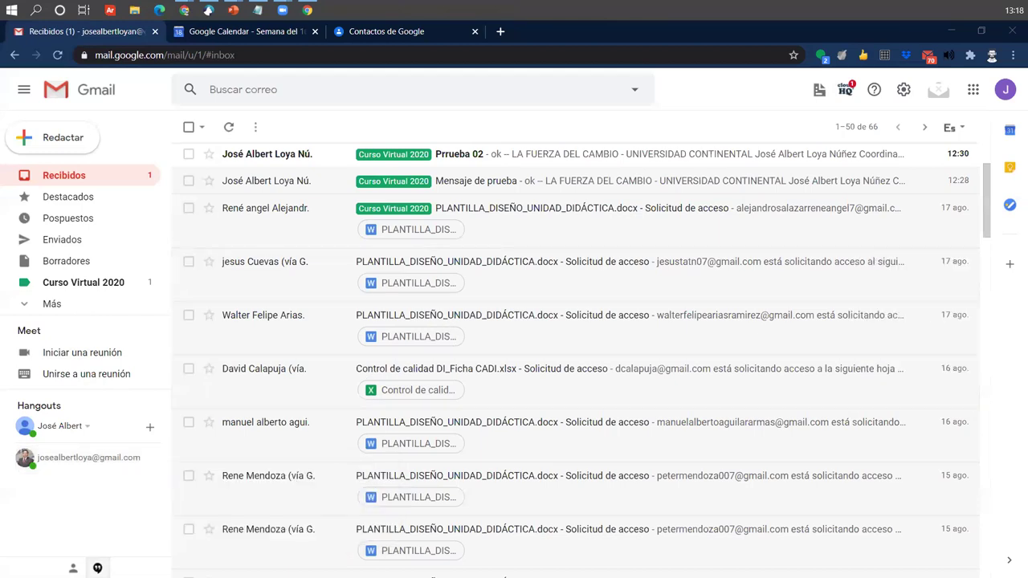
pyautogui.click(184, 11)
pyautogui.moveTo(185, 11)
pyautogui.click(310, 72)
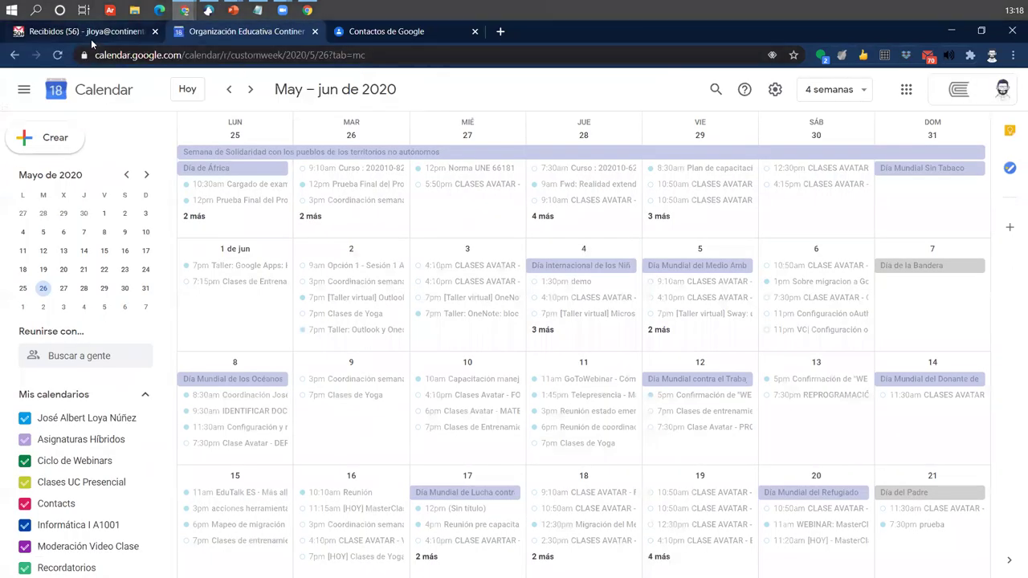
# Step: Display the institutional account's Hangouts contacts, mark the list with an arrow, then minimise its window
pyautogui.click(90, 39)
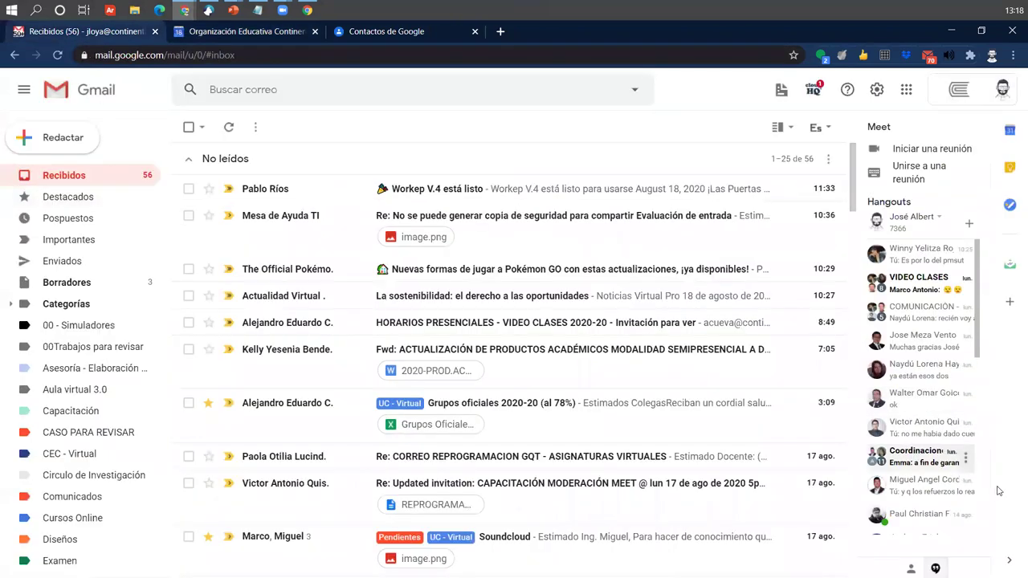
pyautogui.click(910, 569)
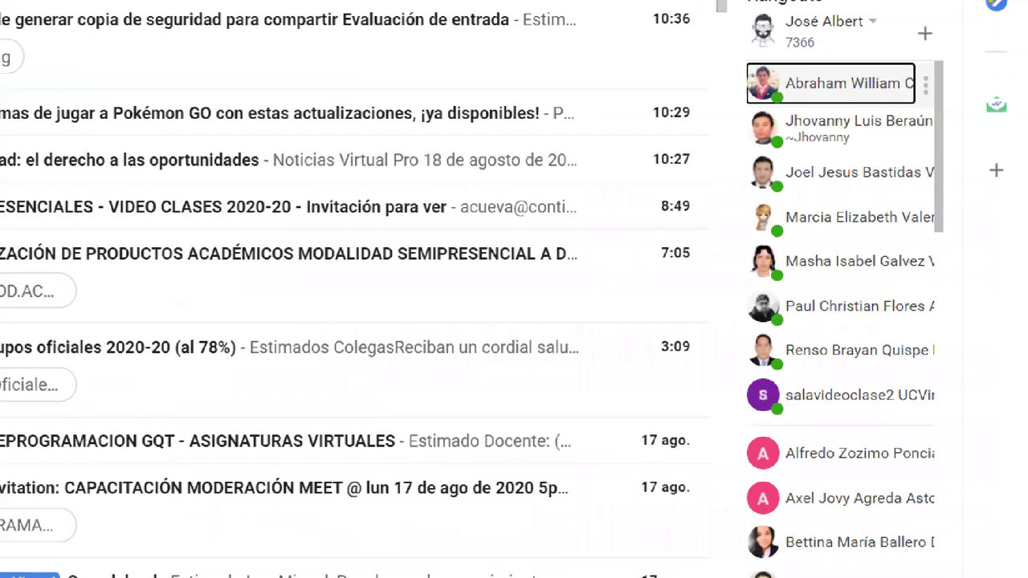
pyautogui.moveTo(723, 393); pyautogui.dragTo(723, 269)
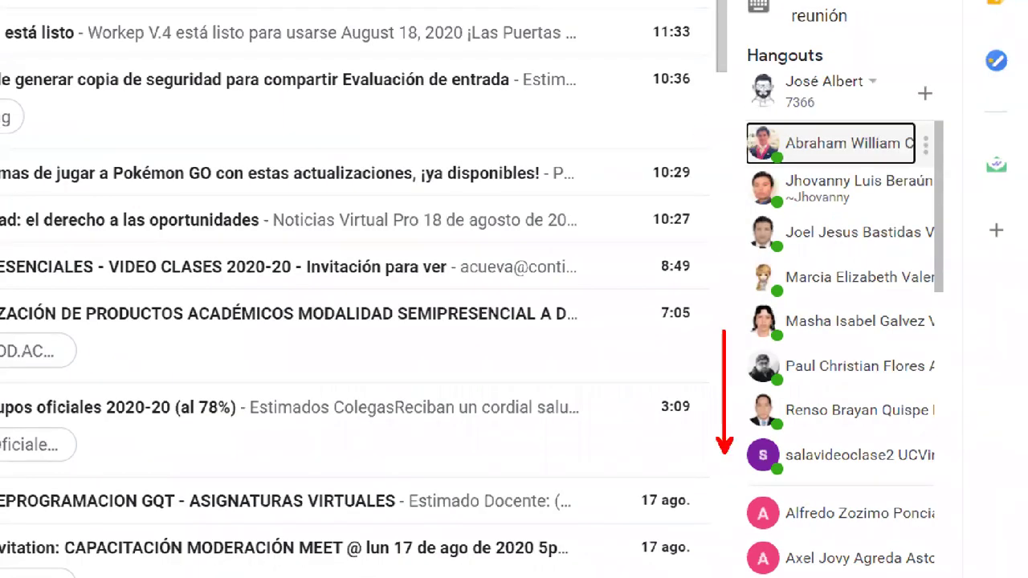
pyautogui.moveTo(723, 331); pyautogui.dragTo(723, 81)
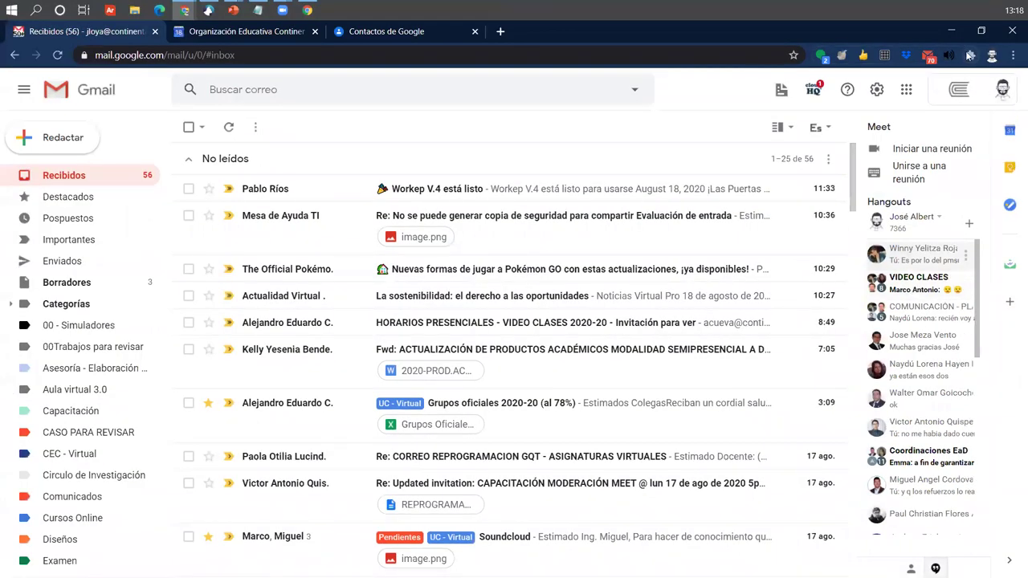
pyautogui.click(952, 31)
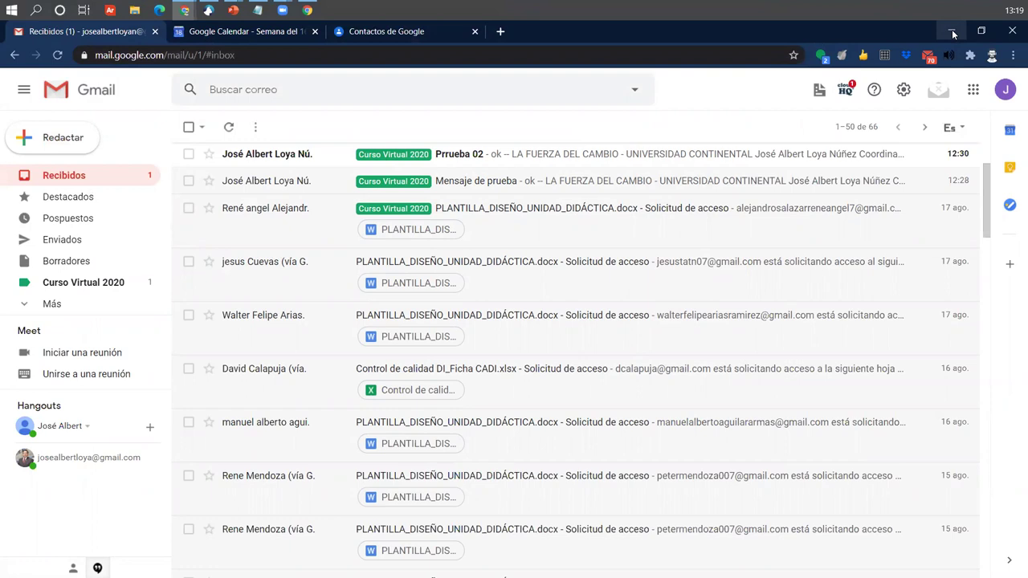
# Step: Reopen and close the chat with the other account, then advance PowerPoint to the next slide
pyautogui.click(50, 463)
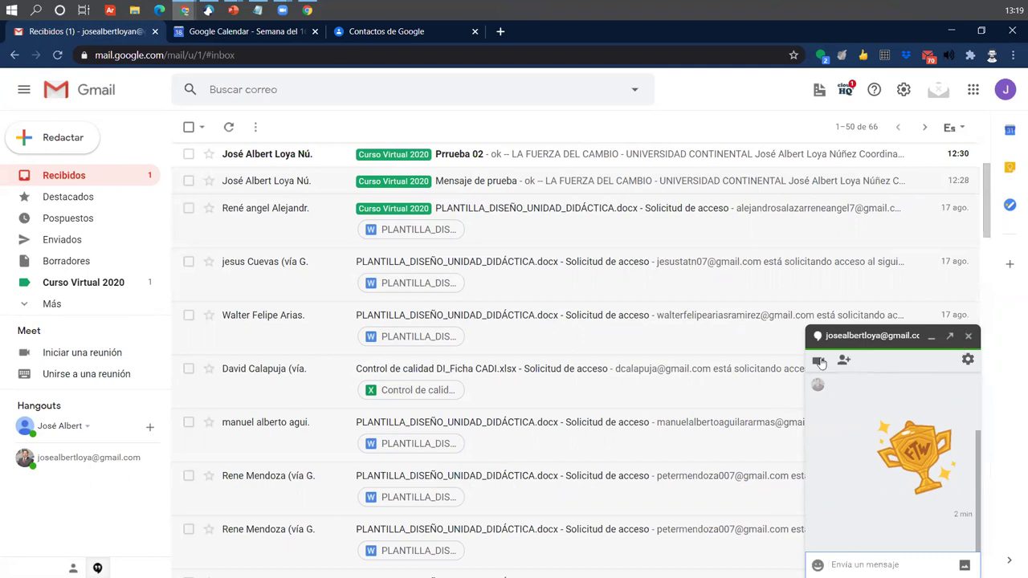
pyautogui.click(967, 336)
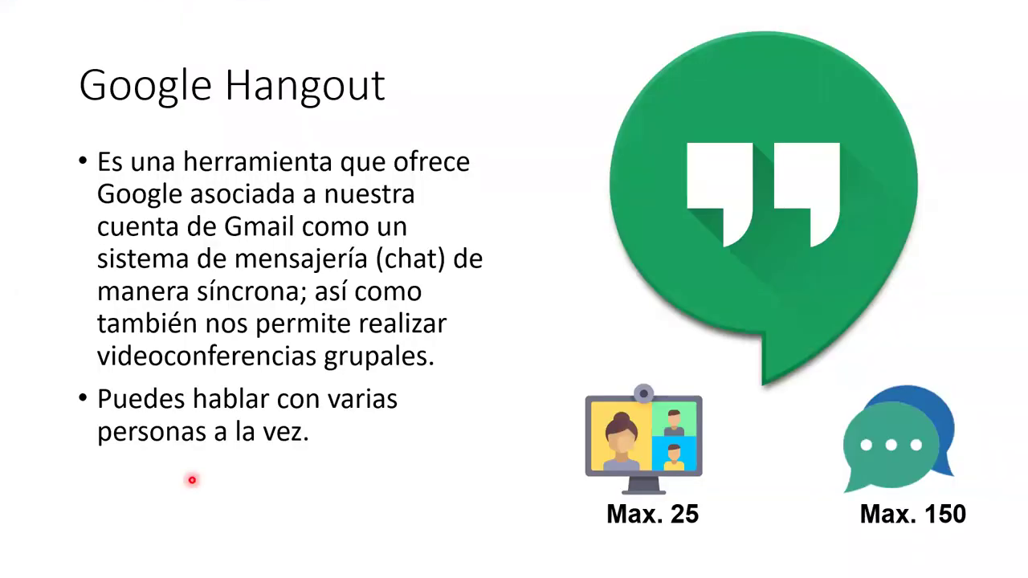
pyautogui.press('Right')
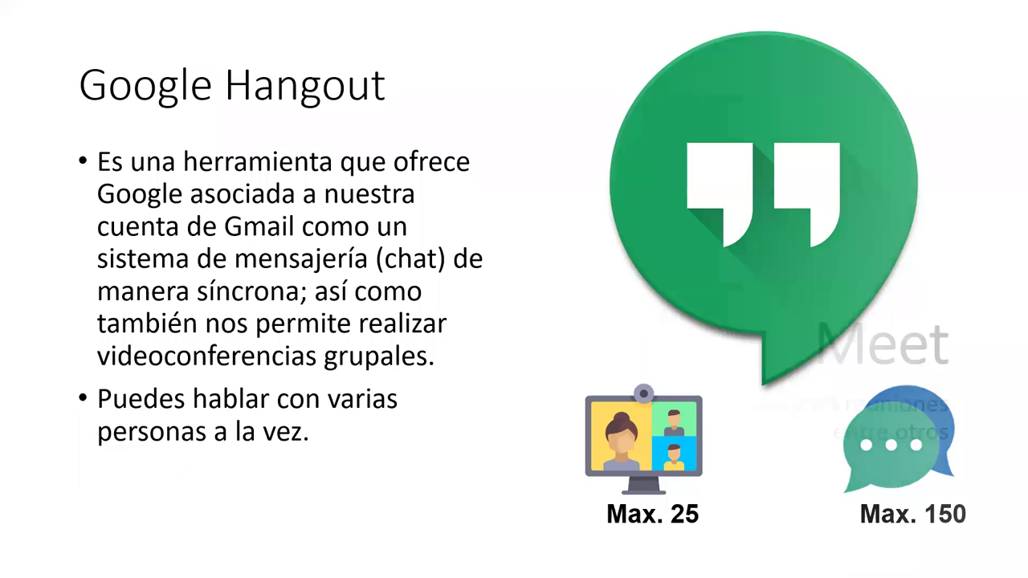
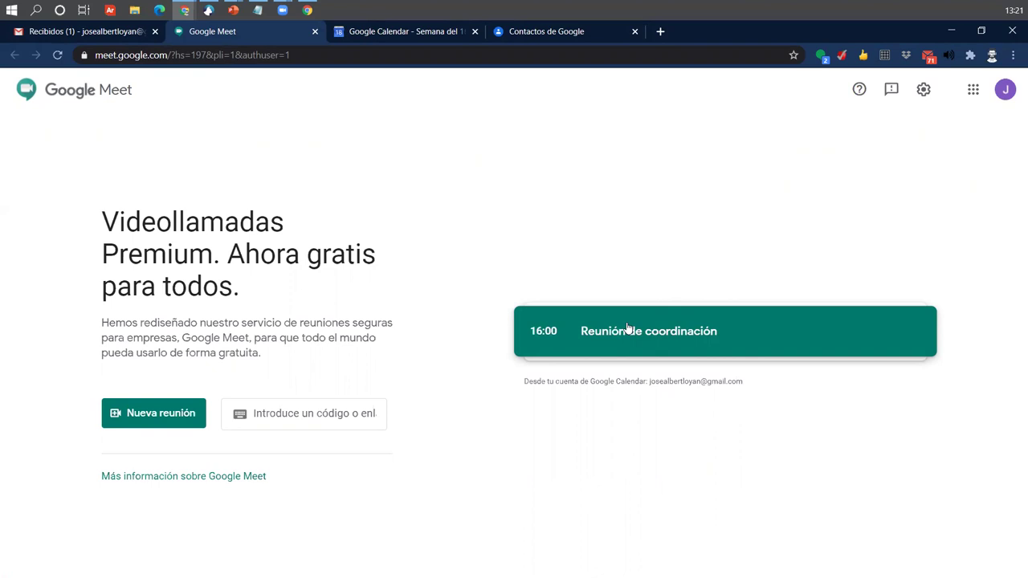
# Step: Start an instant meeting from the Nueva reunión menu
pyautogui.click(160, 418)
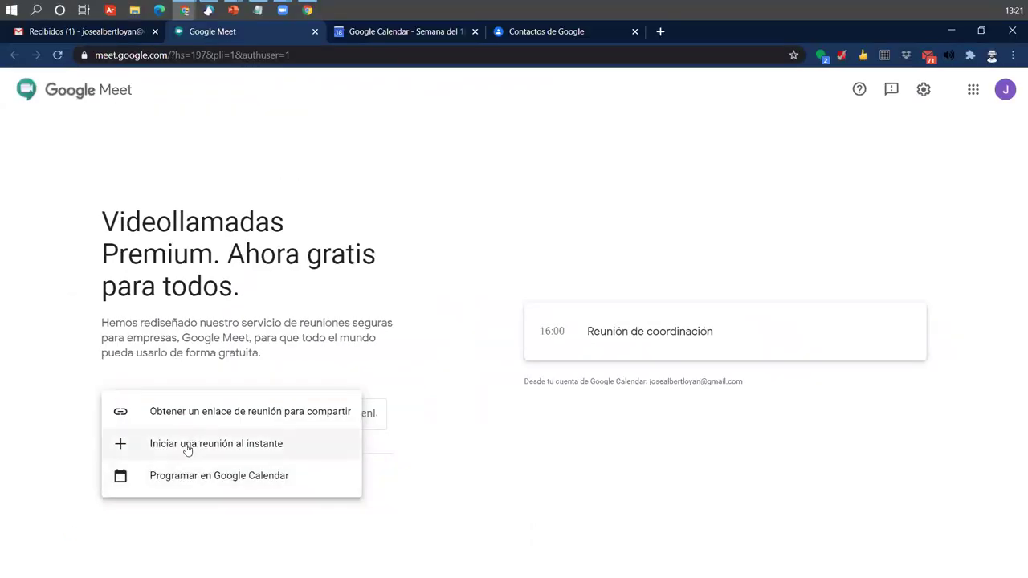
pyautogui.click(186, 447)
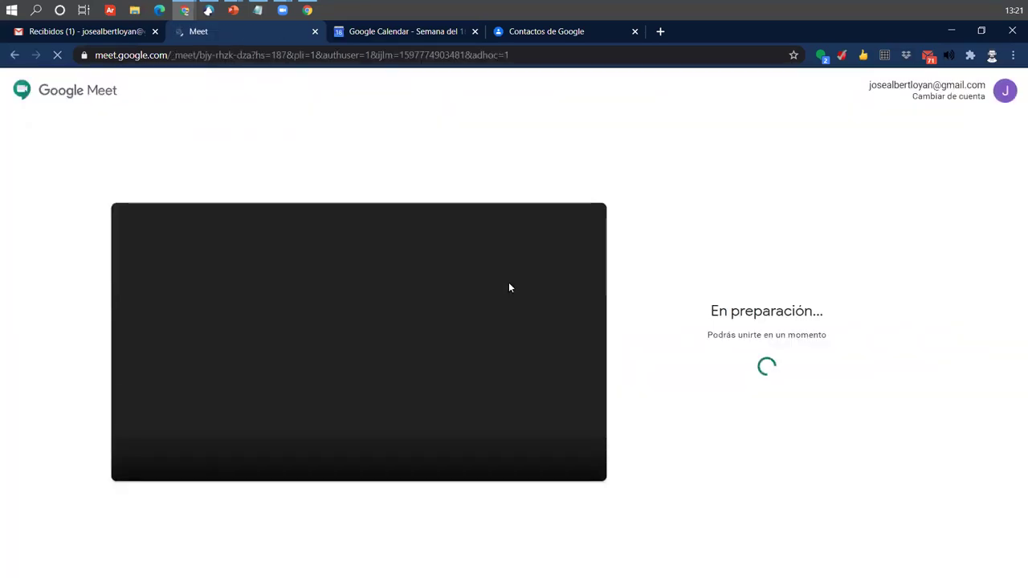
# Step: Join the instant meeting with camera and microphone turned off
pyautogui.click(385, 454)
pyautogui.click(332, 452)
pyautogui.click(711, 346)
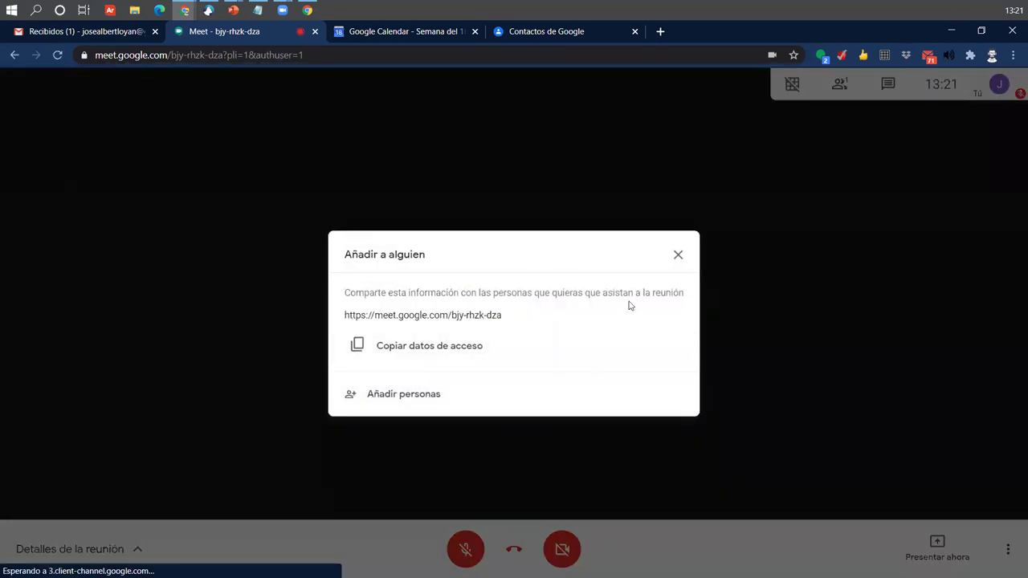
# Step: Copy the meeting's access details, then leave and close the meeting tab
pyautogui.click(447, 347)
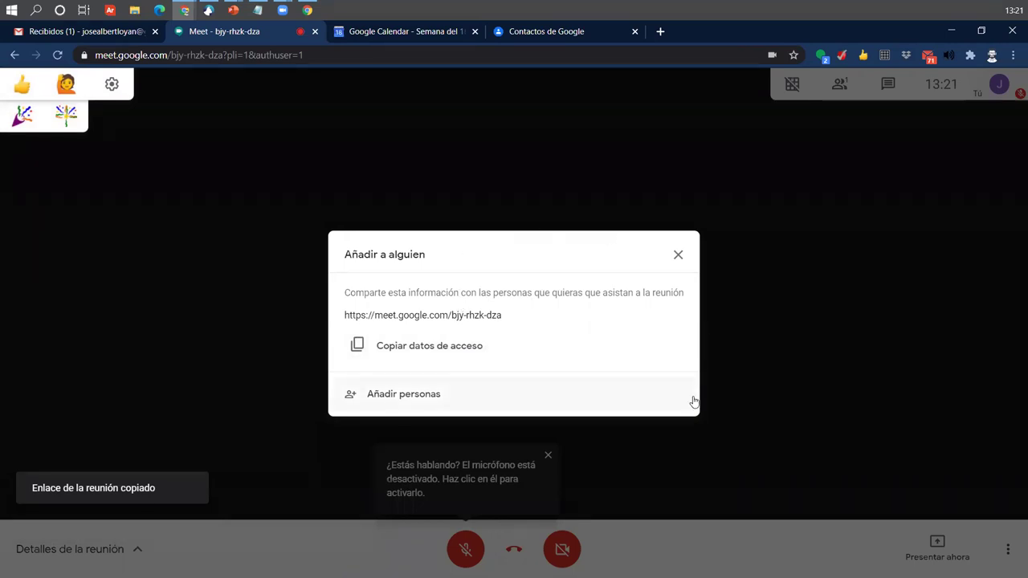
pyautogui.click(676, 255)
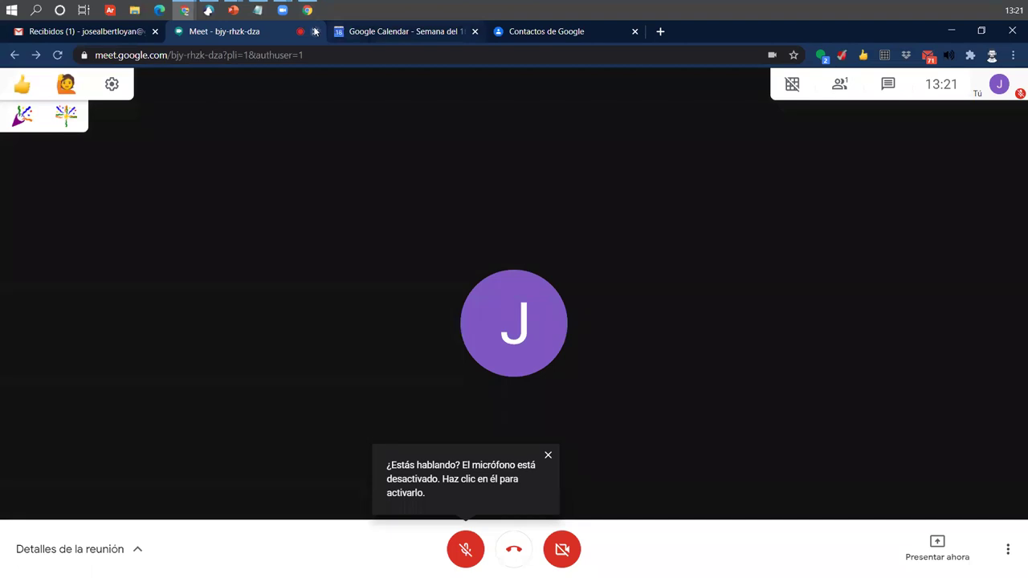
pyautogui.click(314, 32)
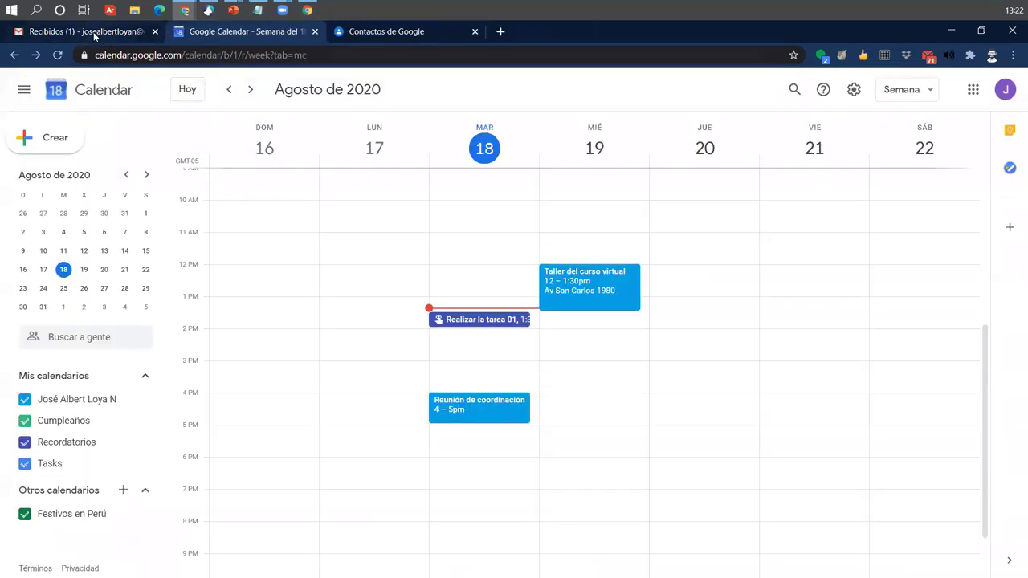
# Step: Open Meet from Gmail's apps launcher and copy the shareable link meet.google.com/vvb-zpqv-udu
pyautogui.click(93, 32)
pyautogui.click(972, 92)
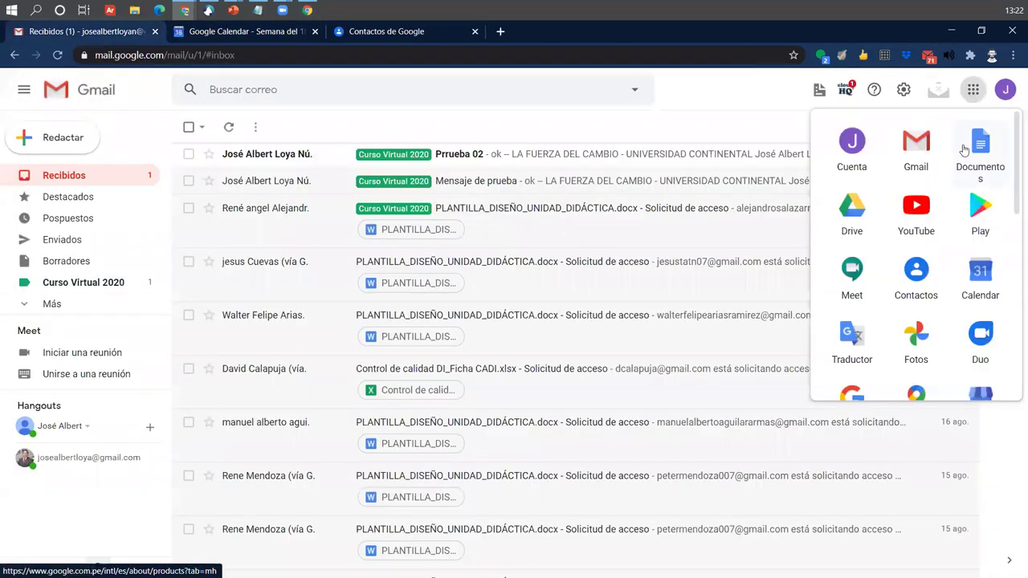
pyautogui.click(869, 273)
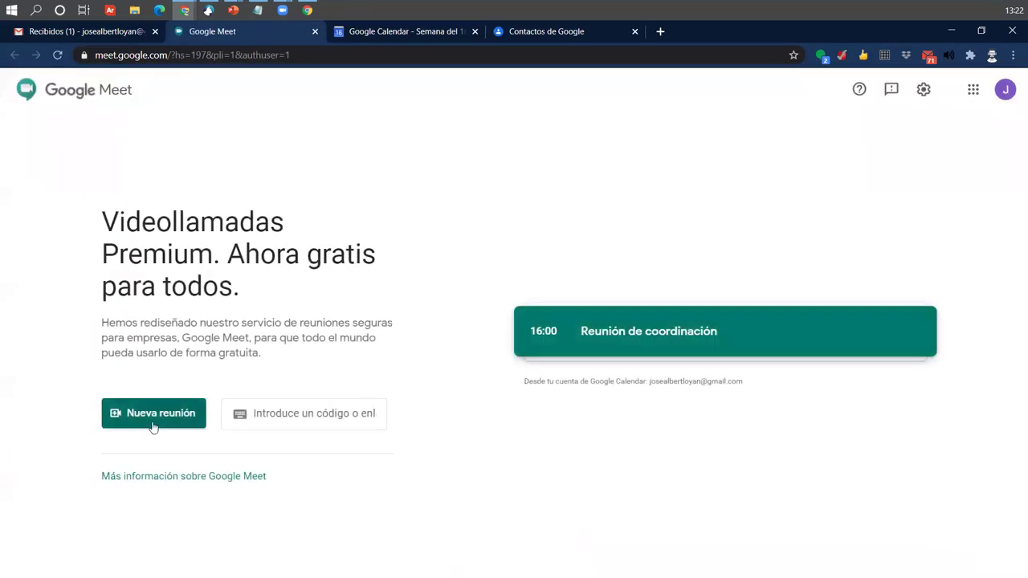
pyautogui.click(153, 424)
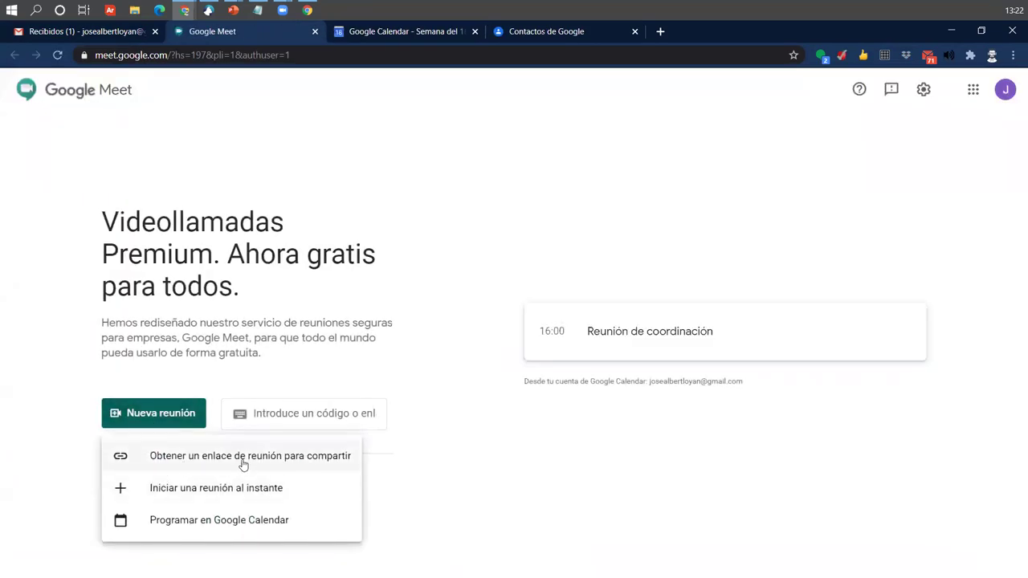
pyautogui.click(294, 464)
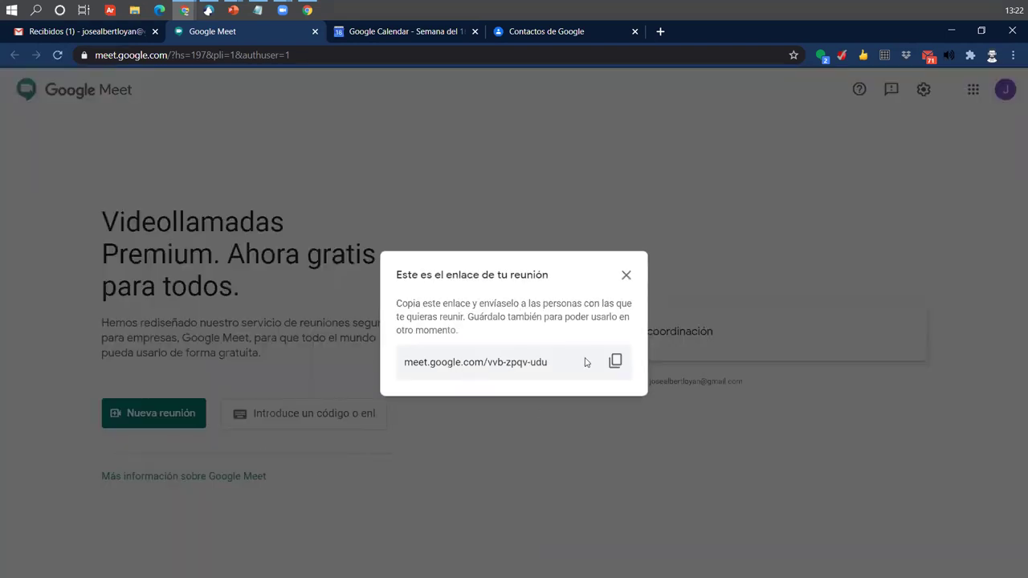
pyautogui.click(615, 362)
pyautogui.press('Escape')
# Step: Reload the Meet start page and open the Google Meet help center
pyautogui.click(172, 415)
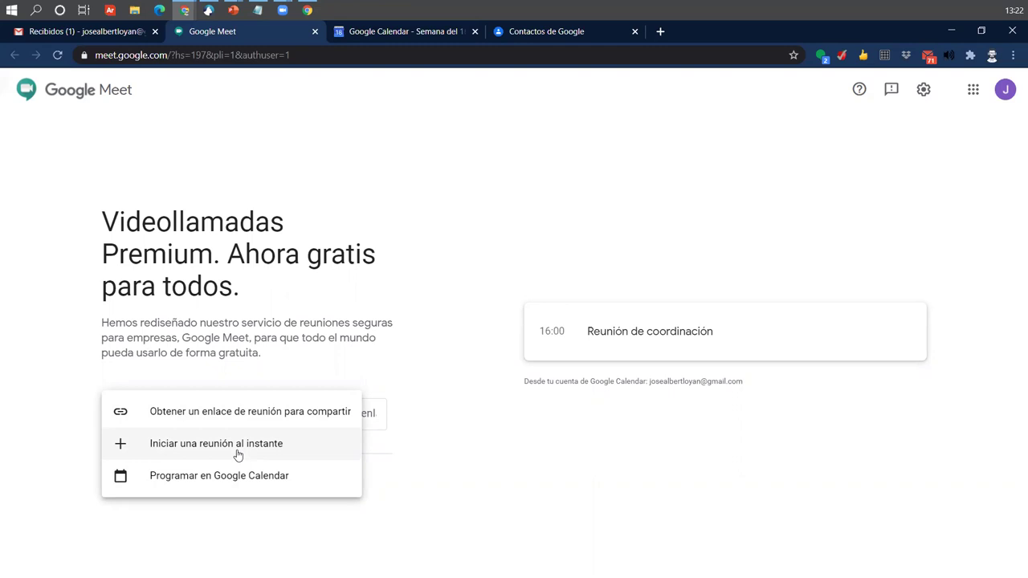
pyautogui.click(363, 308)
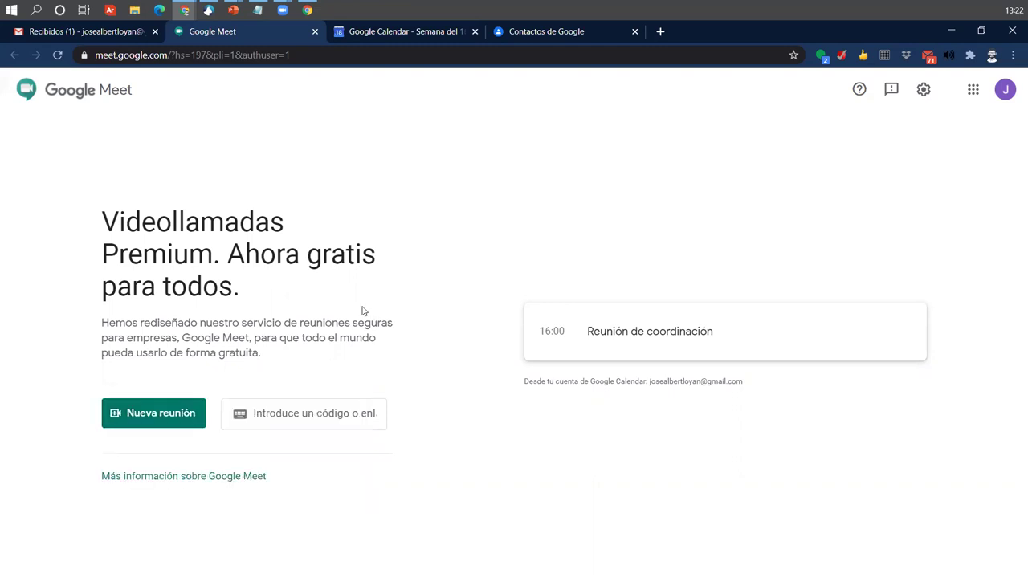
pyautogui.click(54, 55)
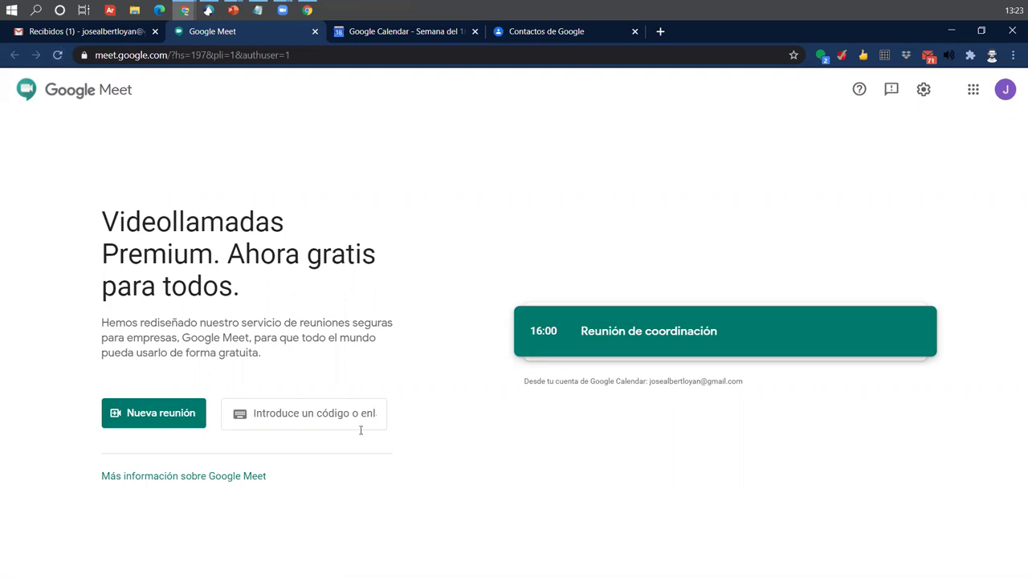
pyautogui.click(221, 476)
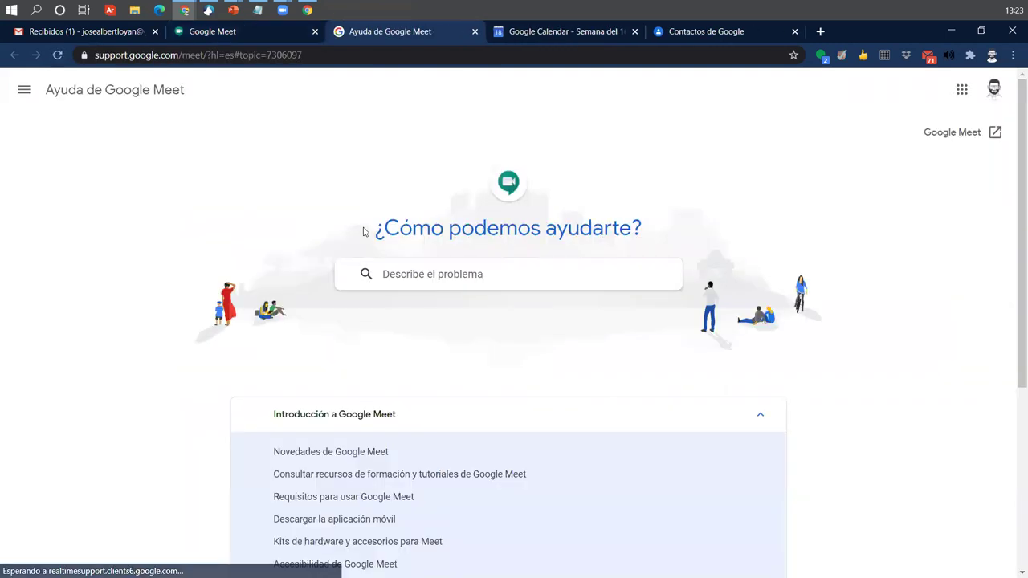
# Step: Scroll through the help center's topic sections, then return to the Google Meet tab
pyautogui.scroll(-3, 603, 509)
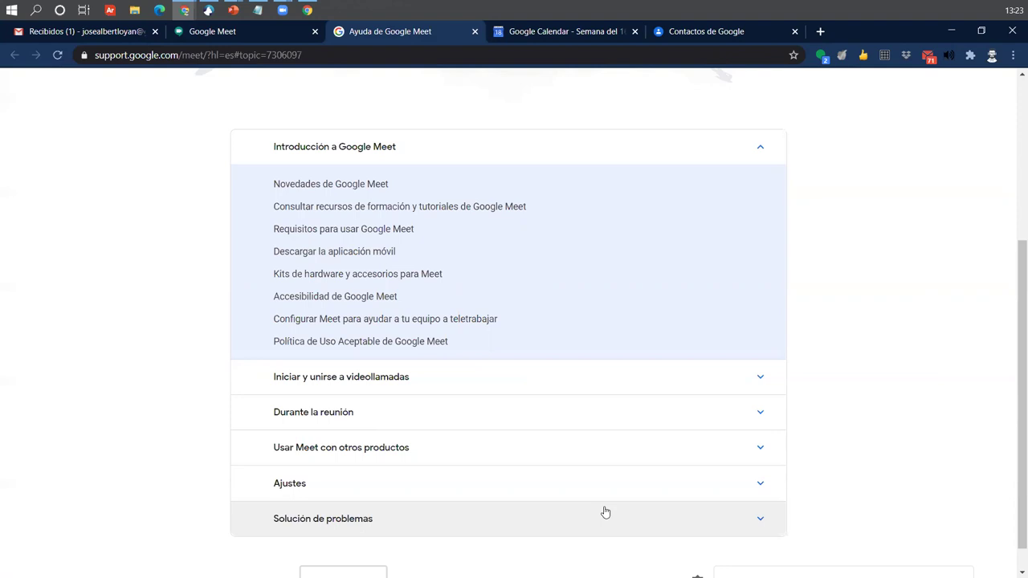
pyautogui.scroll(-1, 816, 426)
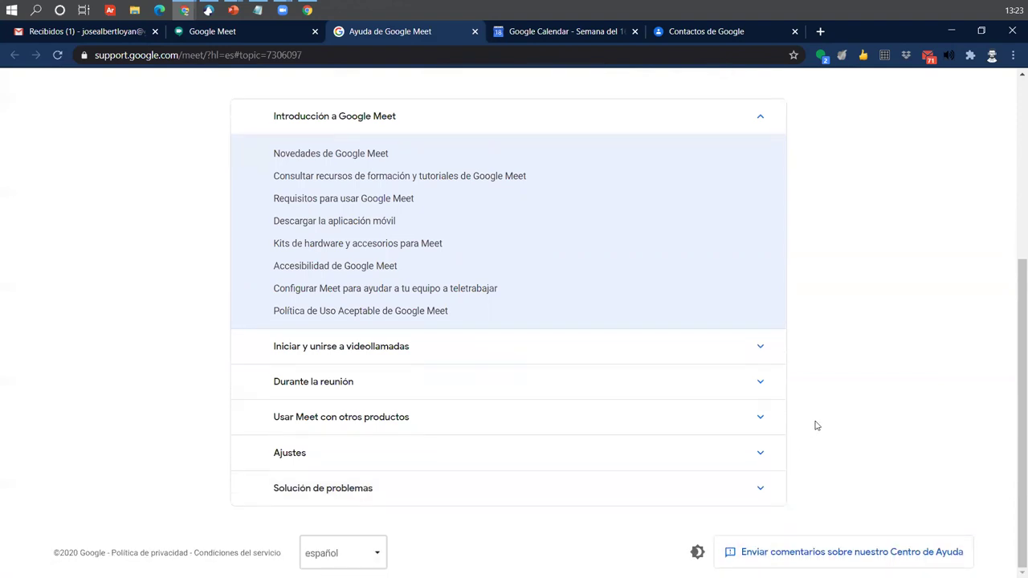
pyautogui.scroll(4, 815, 425)
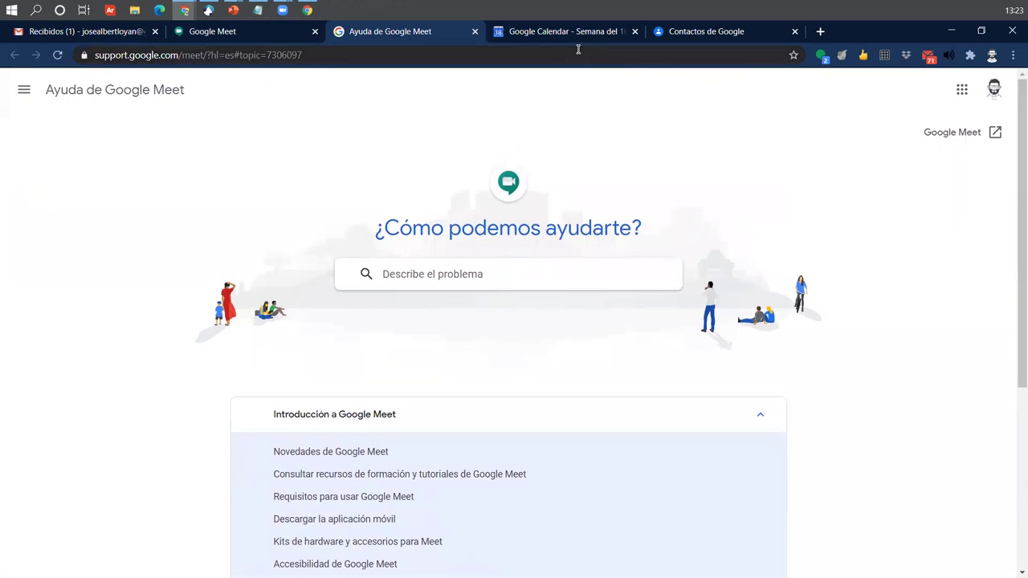
pyautogui.click(244, 36)
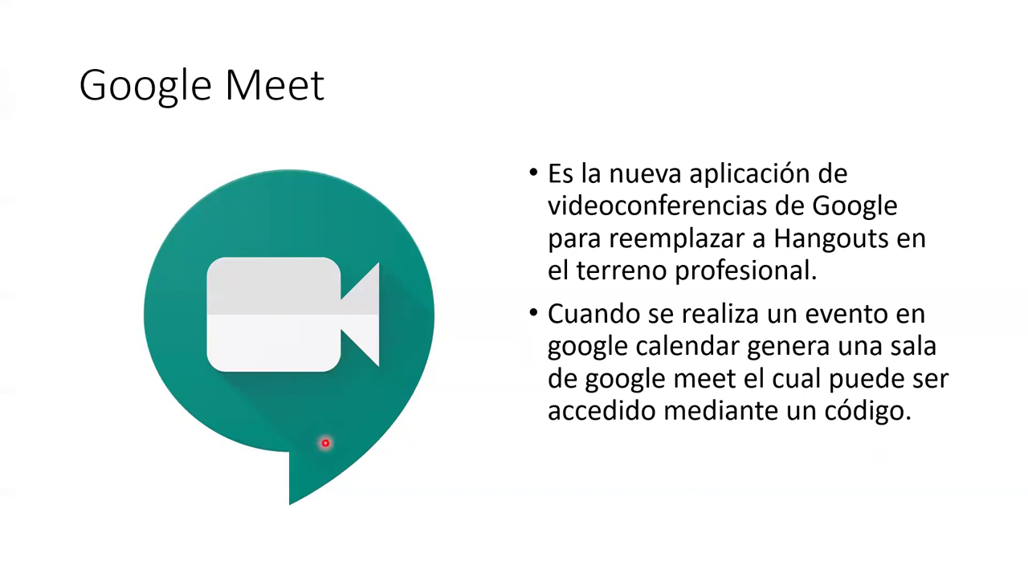
# Step: In Gmail's apps grid, mark Traductor, Fotos and Duo with red checkmarks, then clear them
pyautogui.hotkey('alt', 'Tab')
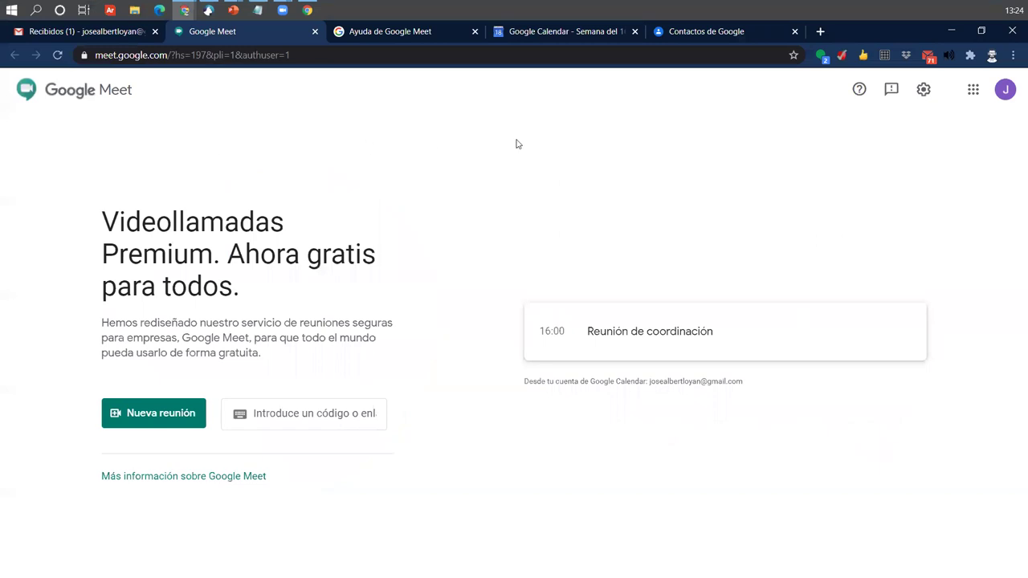
pyautogui.click(102, 34)
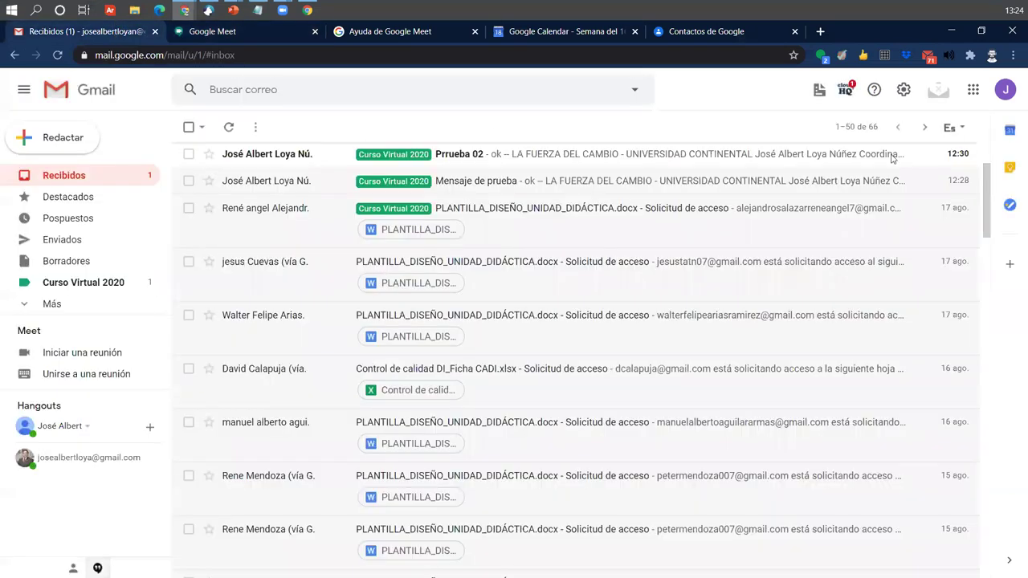
pyautogui.click(973, 91)
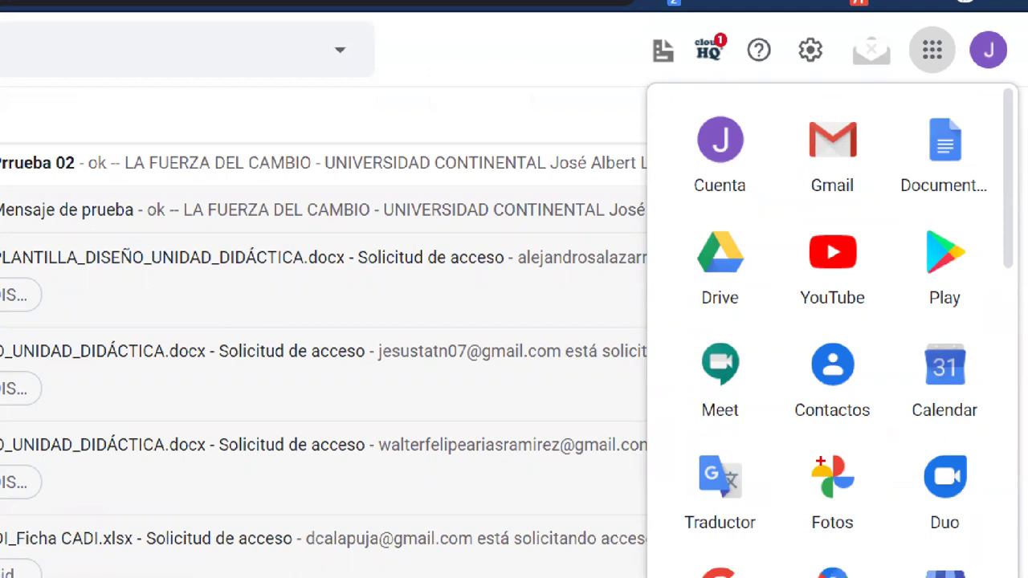
pyautogui.moveTo(665, 474); pyautogui.dragTo(714, 425)
pyautogui.moveTo(795, 480)
pyautogui.mouseDown()
pyautogui.moveTo(829, 467)
pyautogui.moveTo(845, 435)
pyautogui.mouseUp()
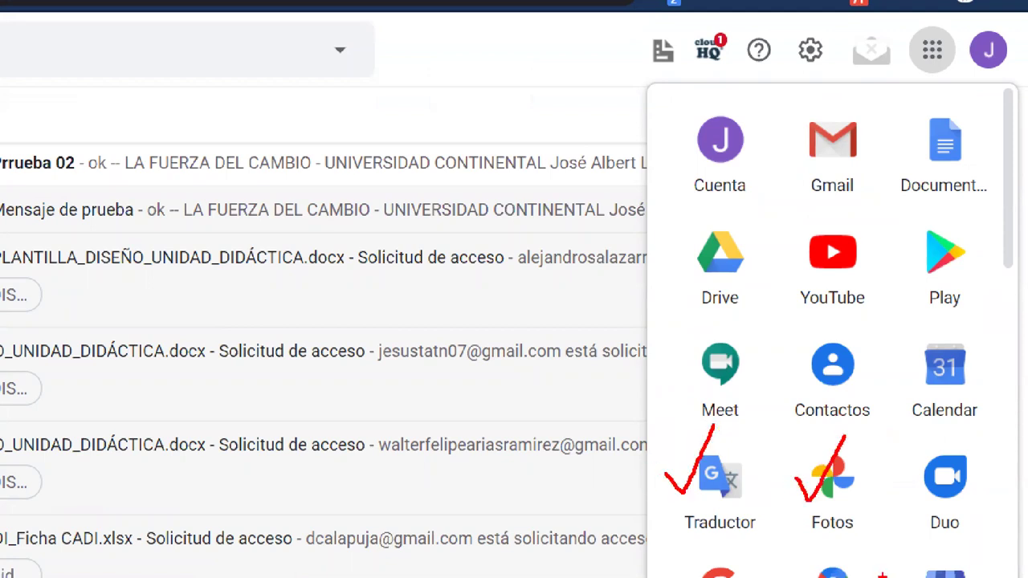
pyautogui.moveTo(892, 439)
pyautogui.mouseDown()
pyautogui.moveTo(907, 510)
pyautogui.moveTo(952, 408)
pyautogui.mouseUp()
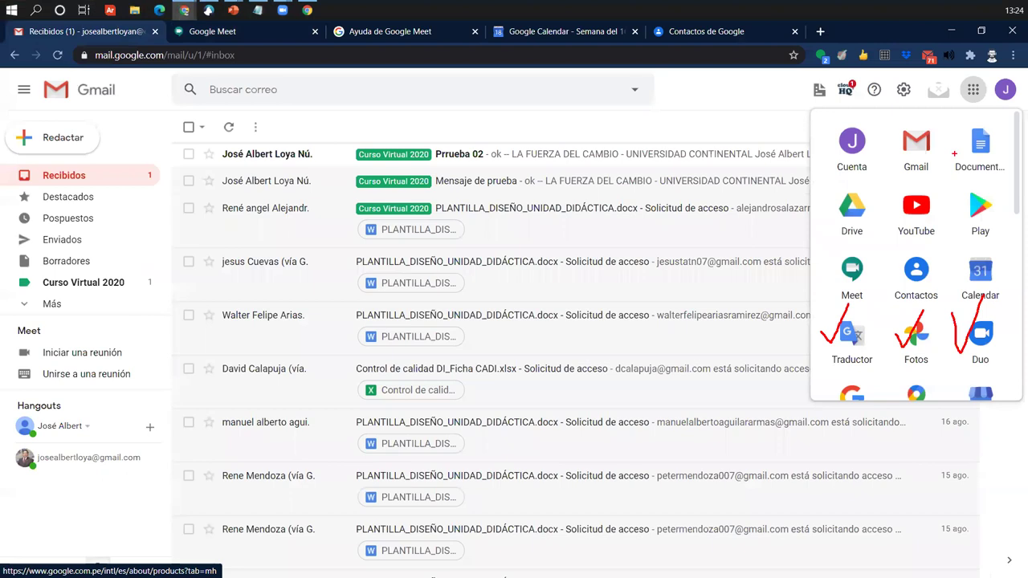
pyautogui.press('Escape')
# Step: Reopen the Google apps grid and scroll through the full list of apps
pyautogui.click(973, 89)
pyautogui.scroll(-1, 941, 255)
pyautogui.scroll(-4, 941, 255)
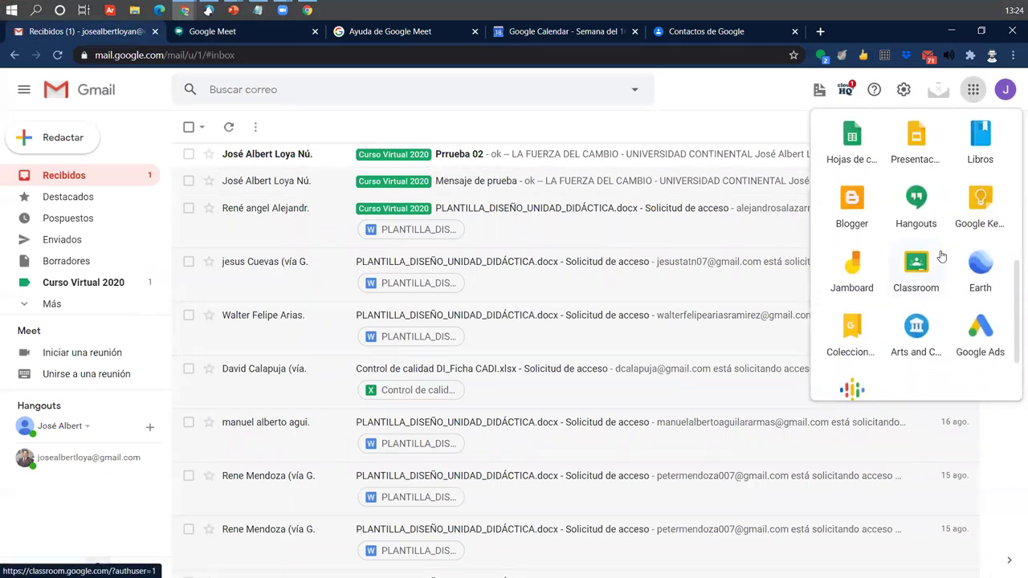
pyautogui.hotkey('ctrl', 'Tab')
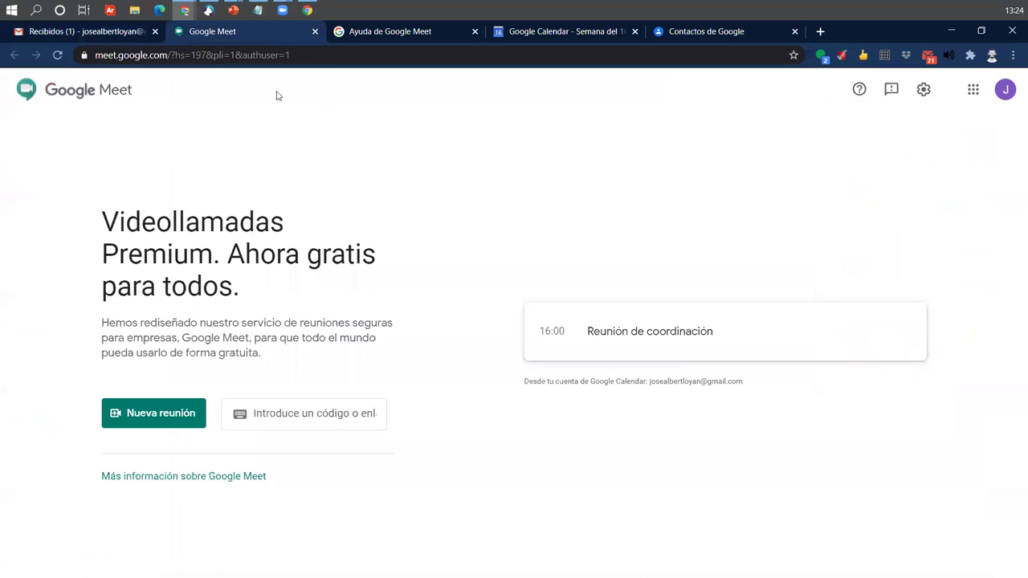
pyautogui.click(102, 32)
pyautogui.click(972, 89)
pyautogui.scroll(-5, 937, 329)
pyautogui.scroll(-2, 936, 335)
pyautogui.scroll(1, 933, 337)
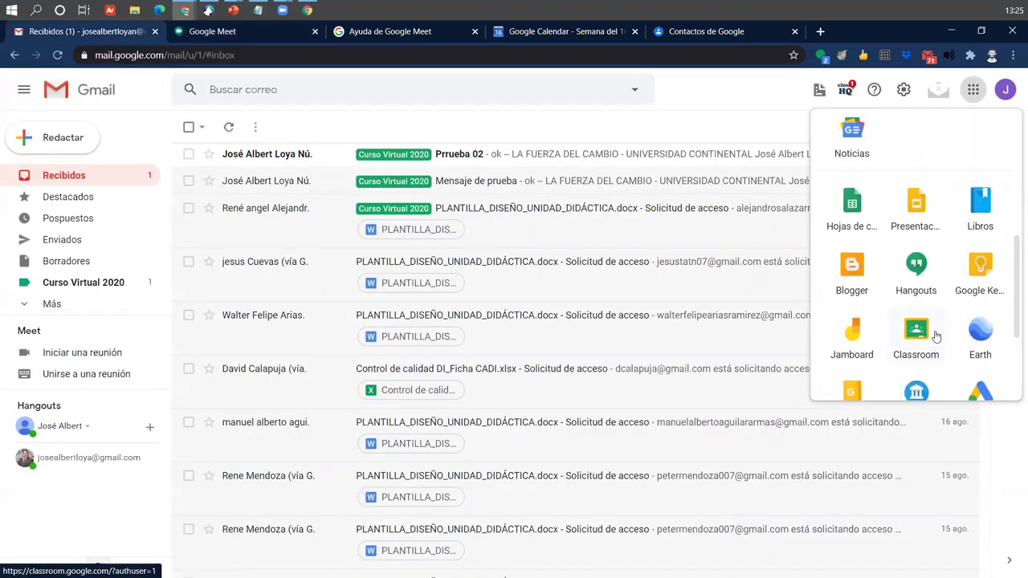
pyautogui.scroll(-1, 934, 337)
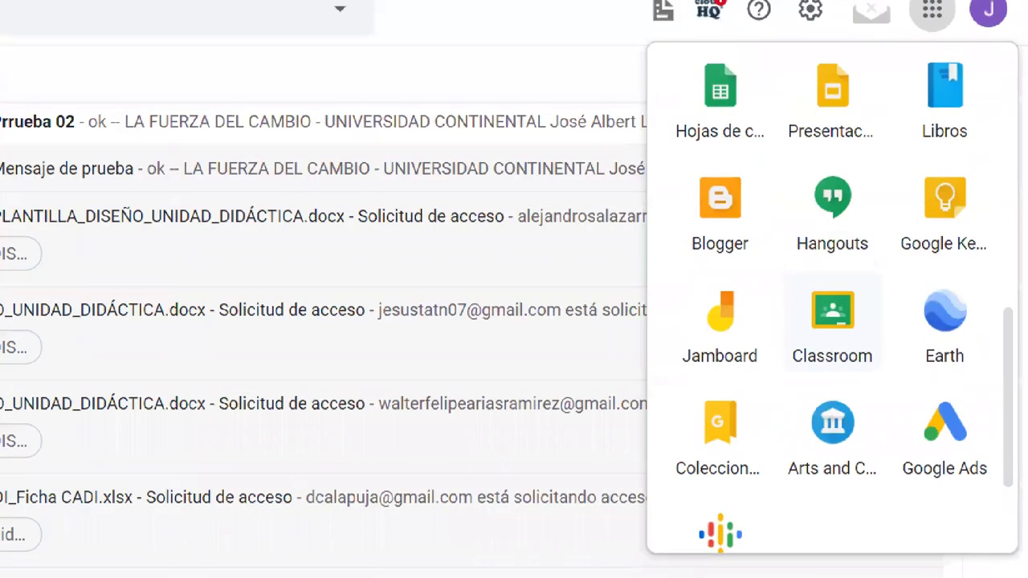
# Step: Mark Blogger, Jamboard, Classroom and Hangouts, then close the grid and return to the inbox
pyautogui.moveTo(665, 224); pyautogui.dragTo(714, 180)
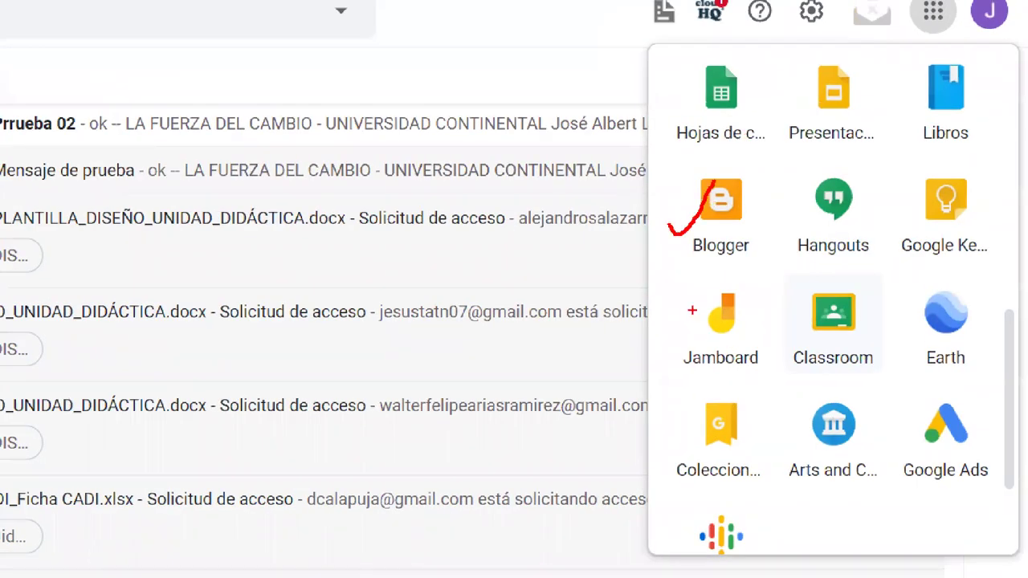
pyautogui.moveTo(691, 310); pyautogui.dragTo(747, 283)
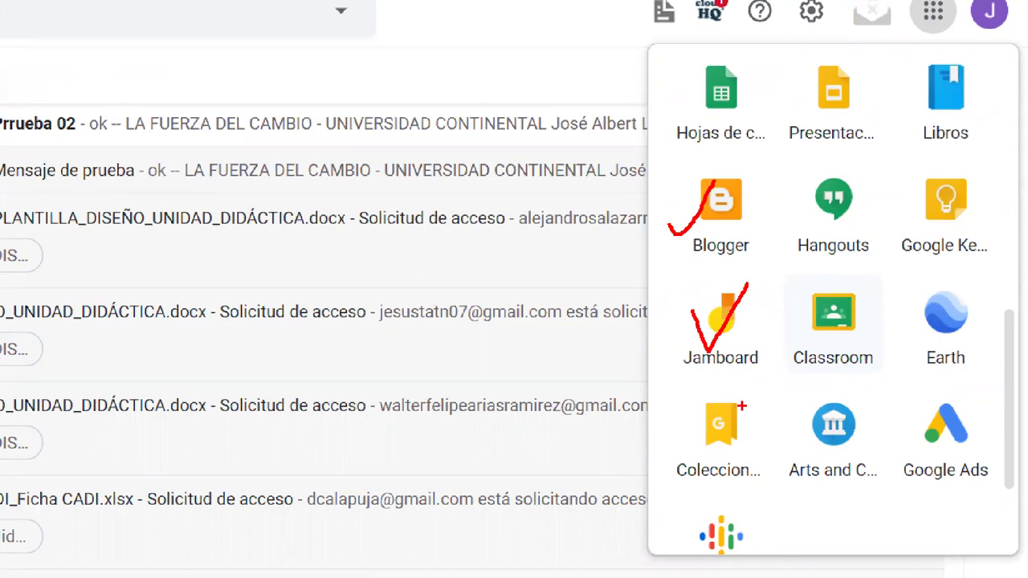
pyautogui.moveTo(781, 313)
pyautogui.mouseDown()
pyautogui.moveTo(804, 338)
pyautogui.moveTo(845, 277)
pyautogui.mouseUp()
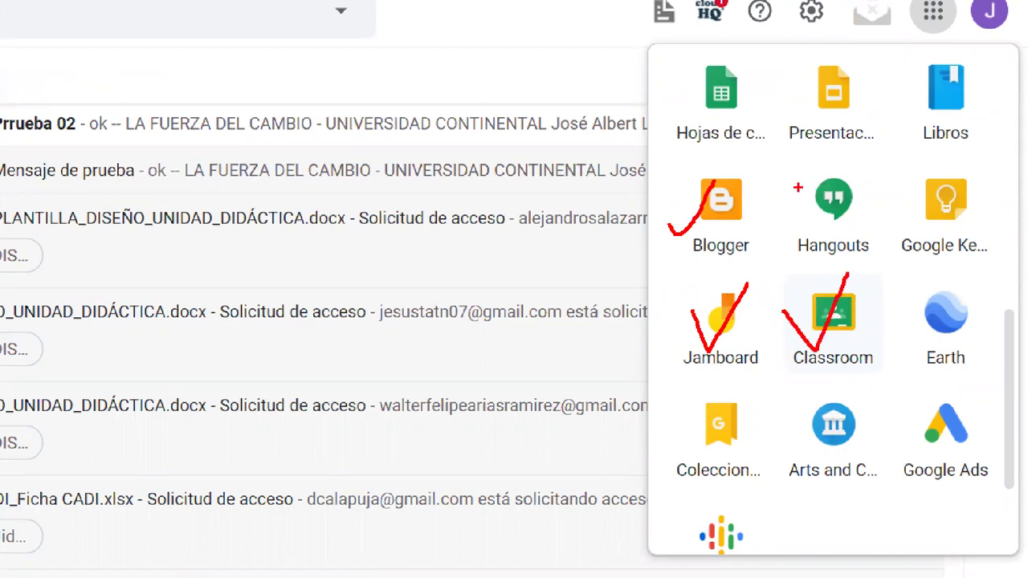
pyautogui.moveTo(797, 189); pyautogui.dragTo(876, 171)
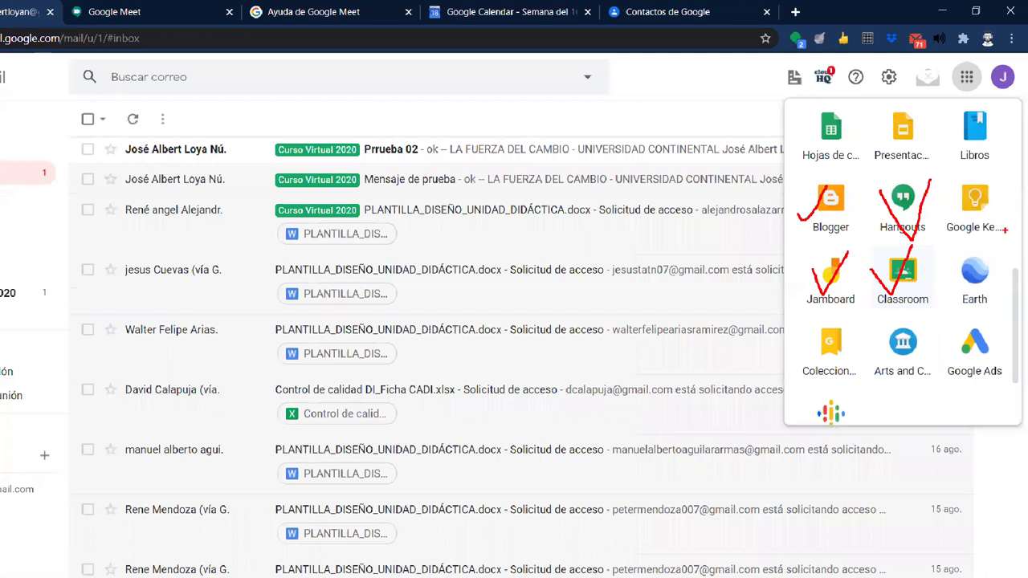
pyautogui.click(996, 258)
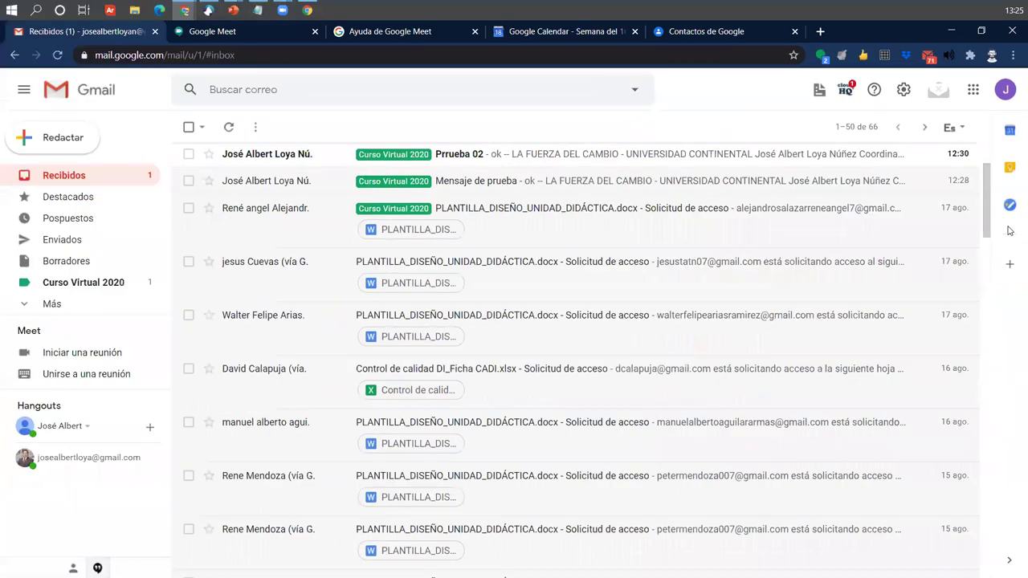
pyautogui.hotkey('alt', 'Tab')
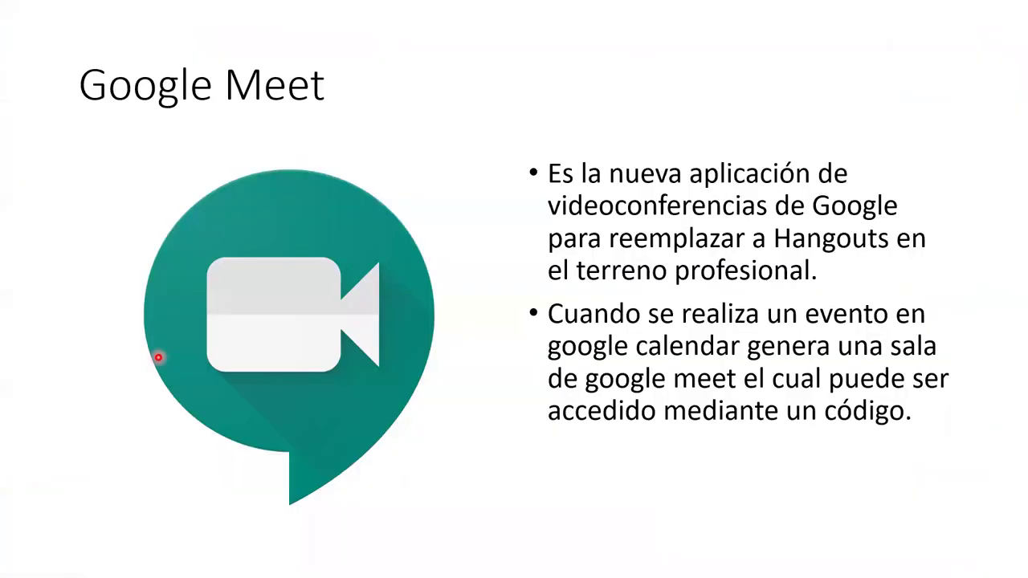
pyautogui.hotkey('alt', 'Tab')
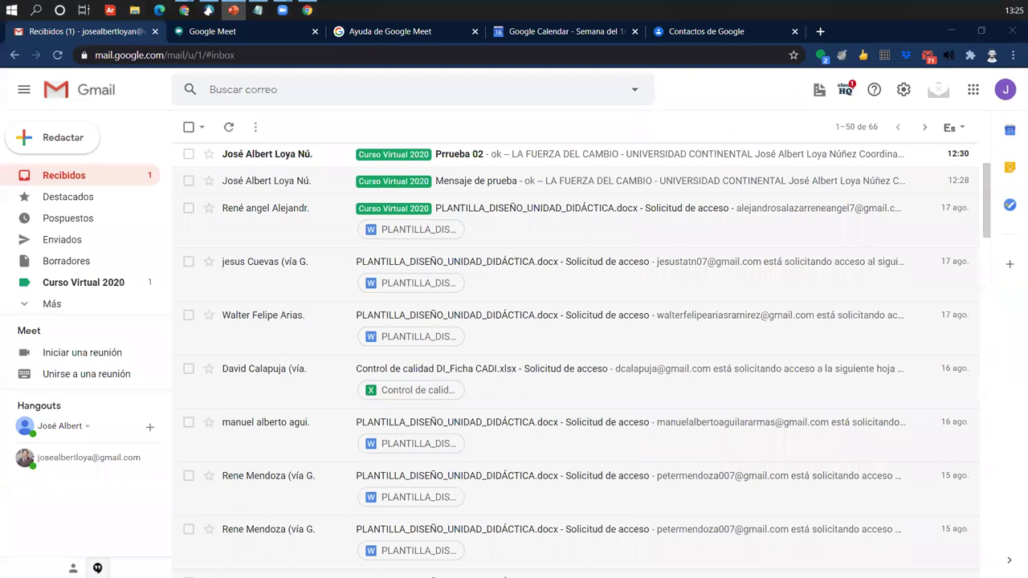